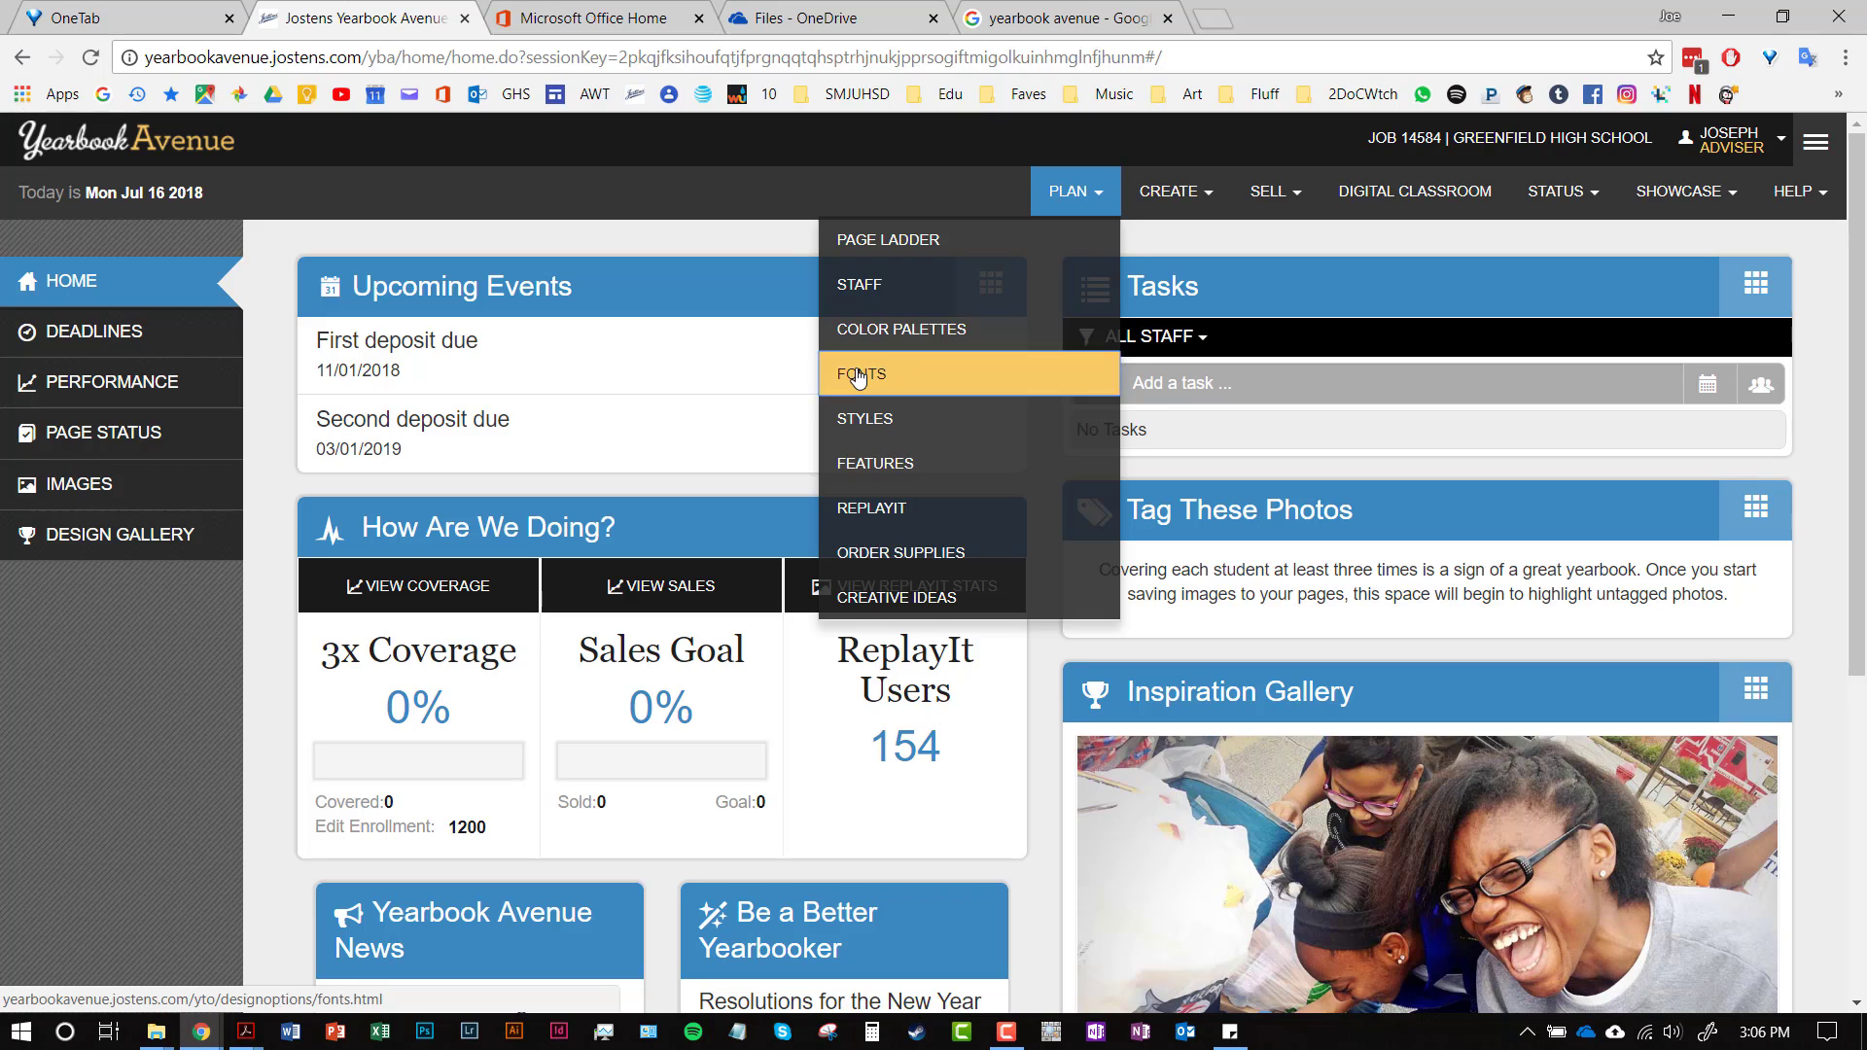
# - Open the yearbook's Fonts page and preview the inactive decorative font AYT Abyss
pyautogui.click(892, 377)
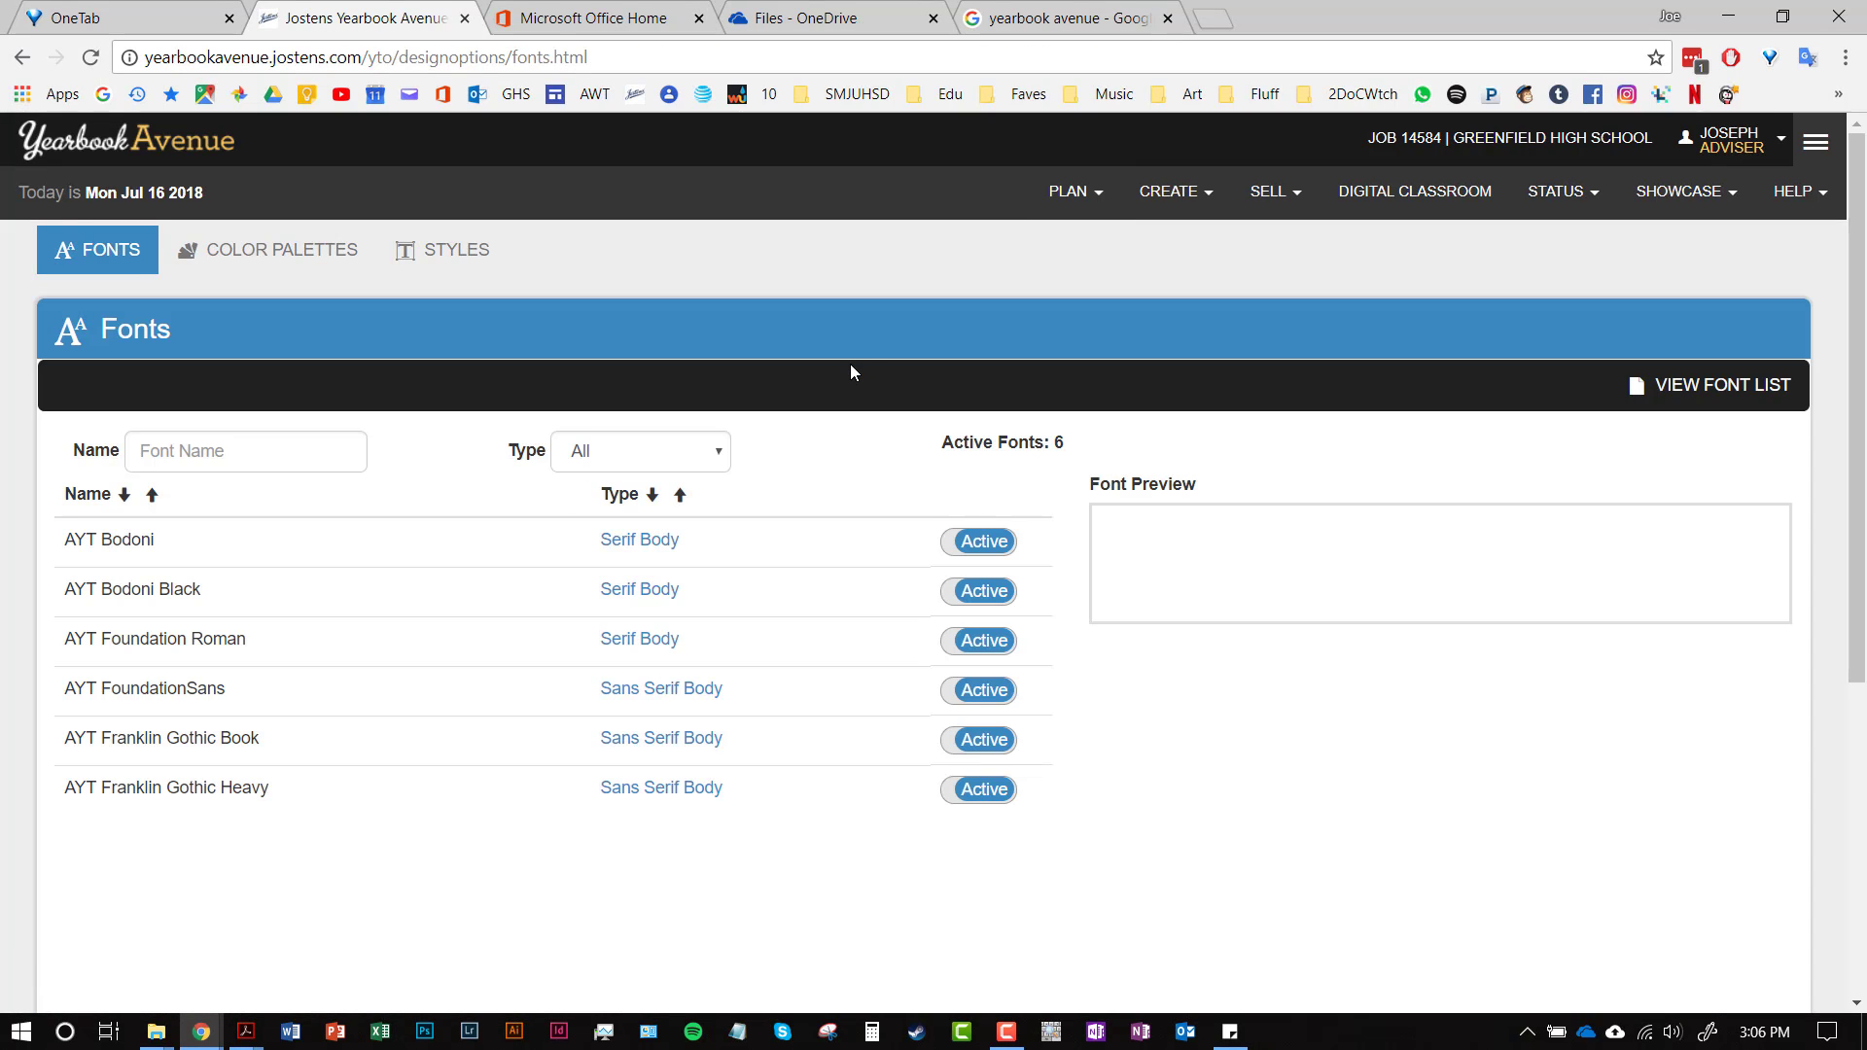
pyautogui.scroll(-3, 852, 362)
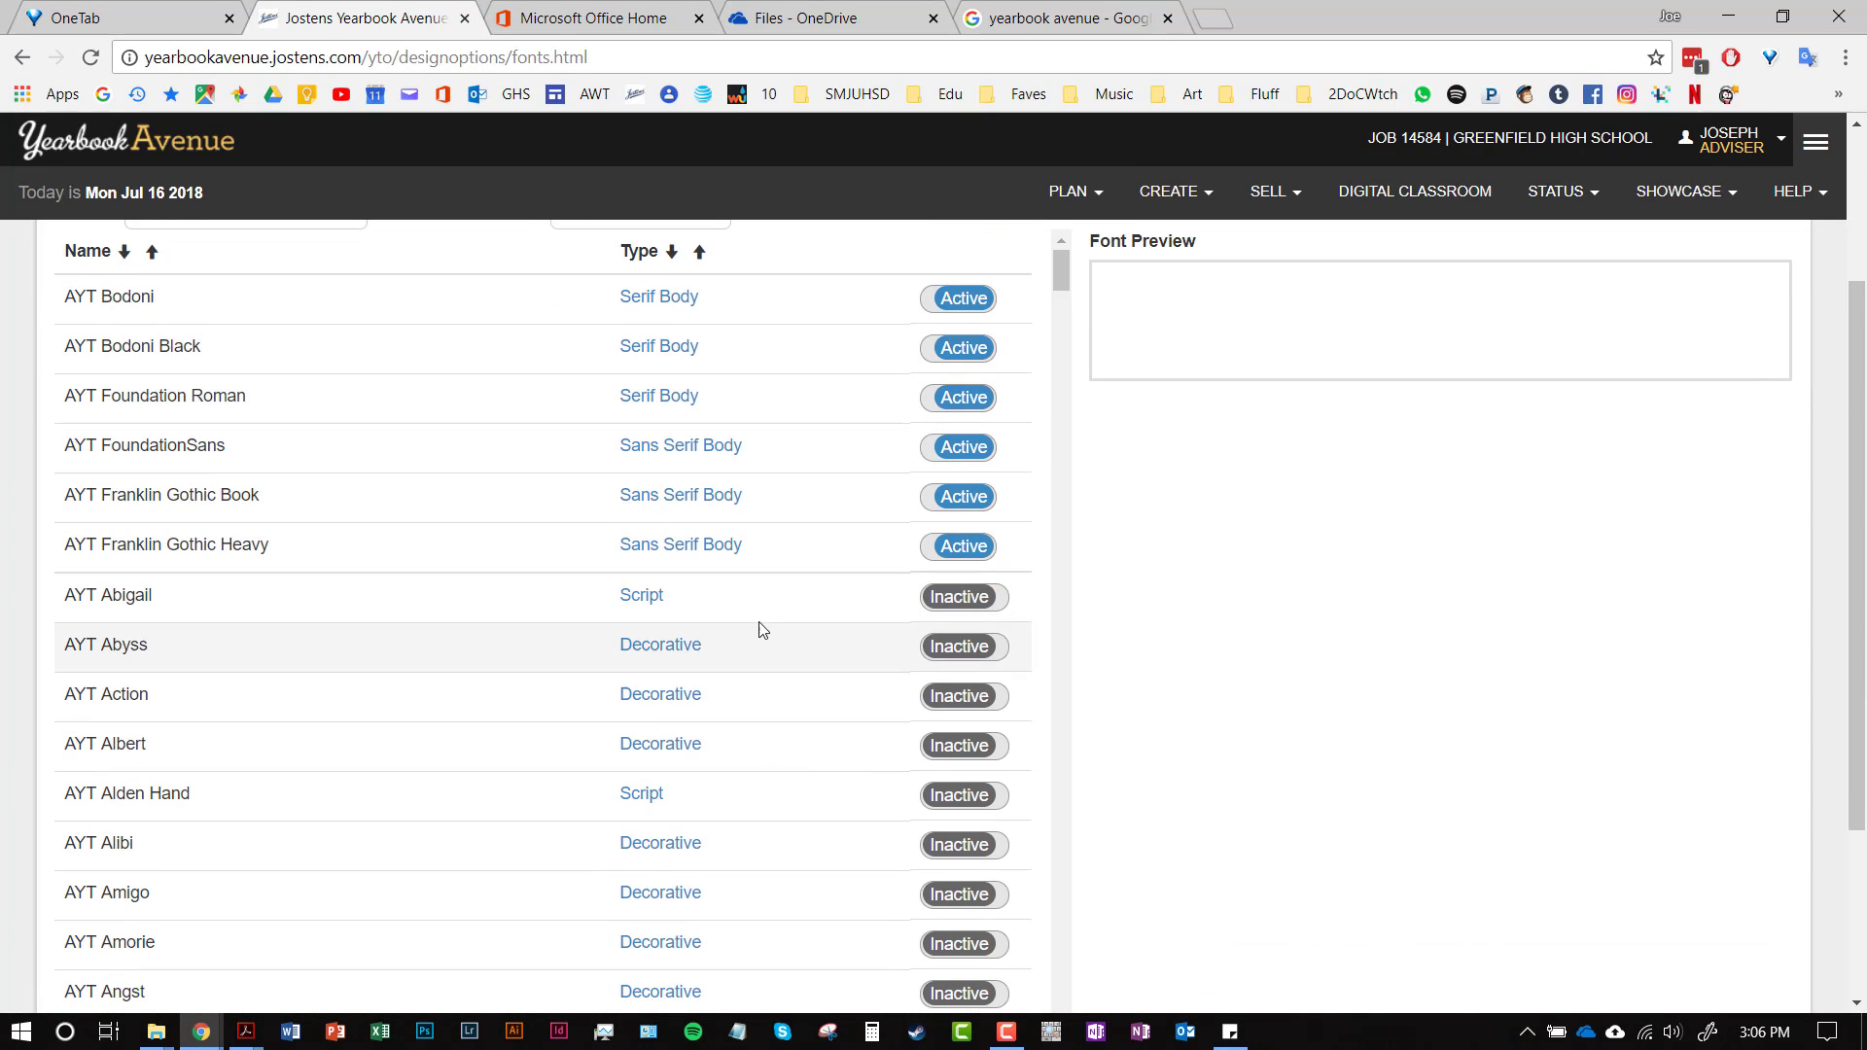
pyautogui.click(759, 612)
pyautogui.click(785, 646)
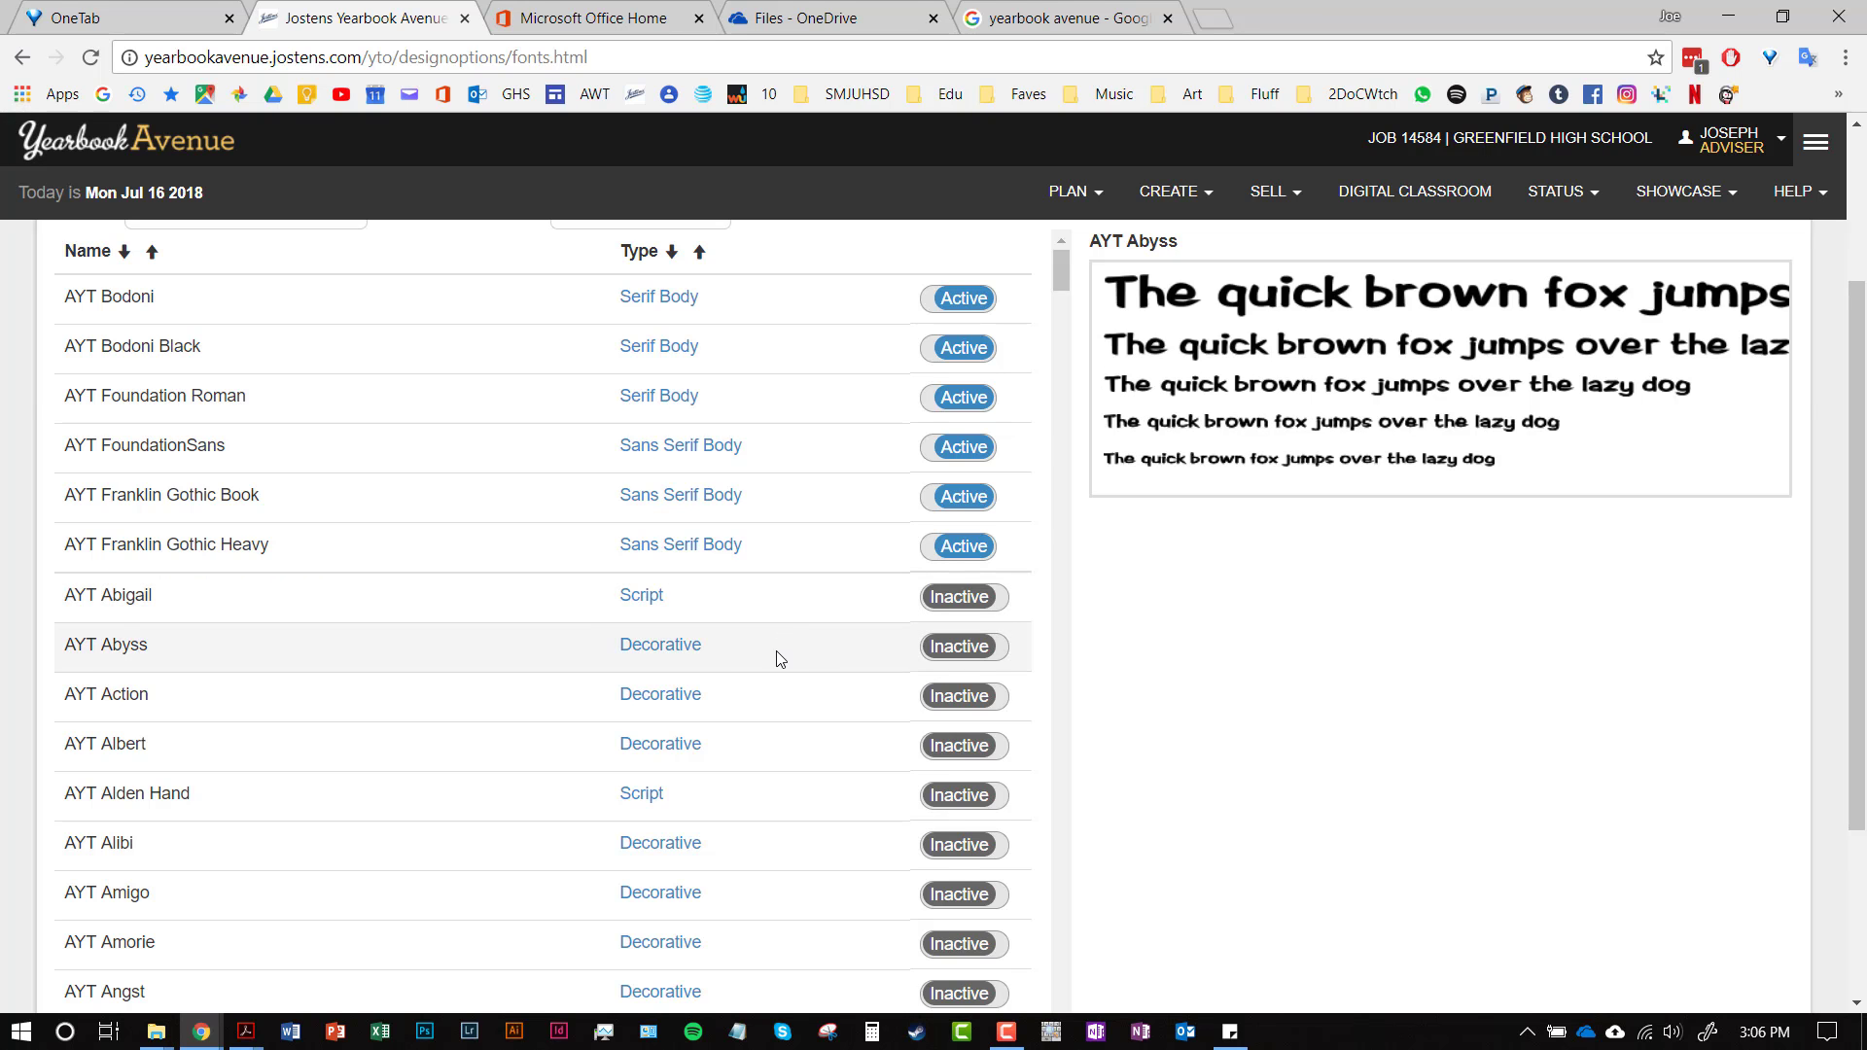
pyautogui.scroll(3, 778, 653)
pyautogui.scroll(-2, 778, 658)
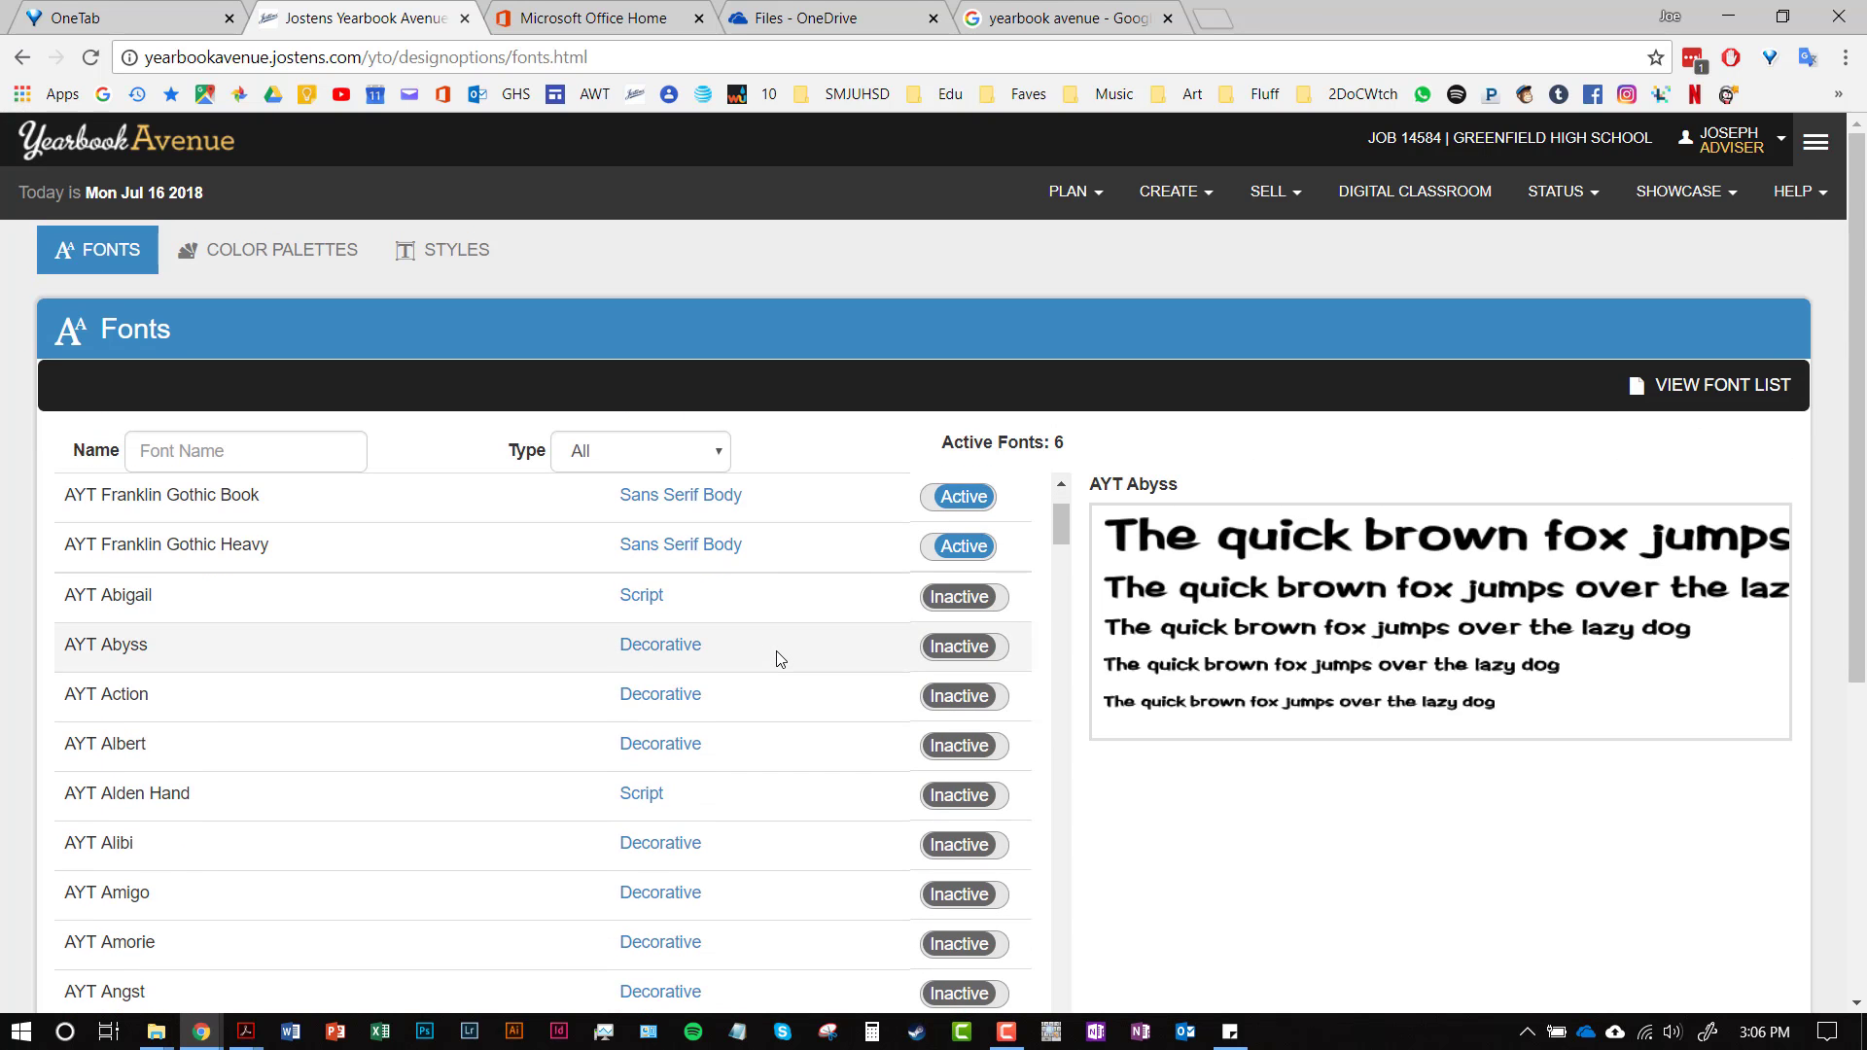
# - Preview the active fonts AYT Foundation Roman, AYT Bodoni Black, AYT Bodoni and AYT FoundationSans
pyautogui.scroll(3, 778, 656)
pyautogui.click(716, 652)
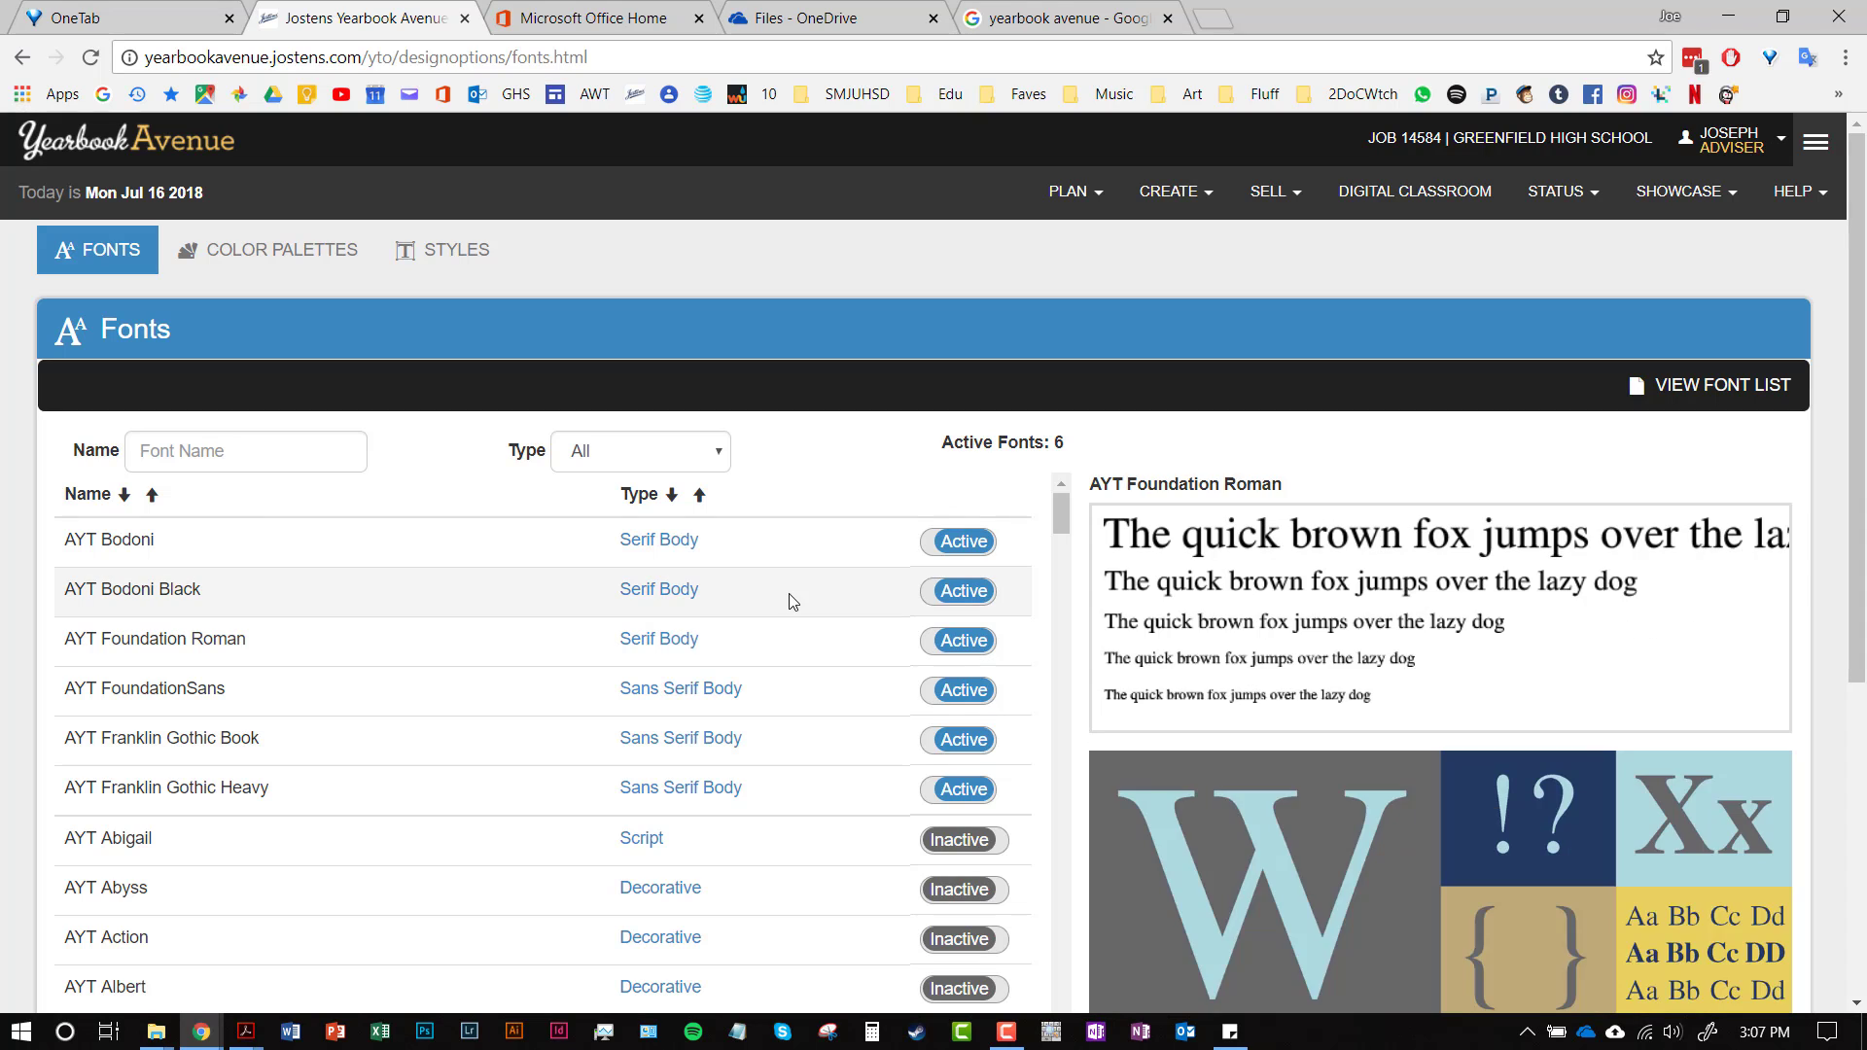
pyautogui.click(792, 601)
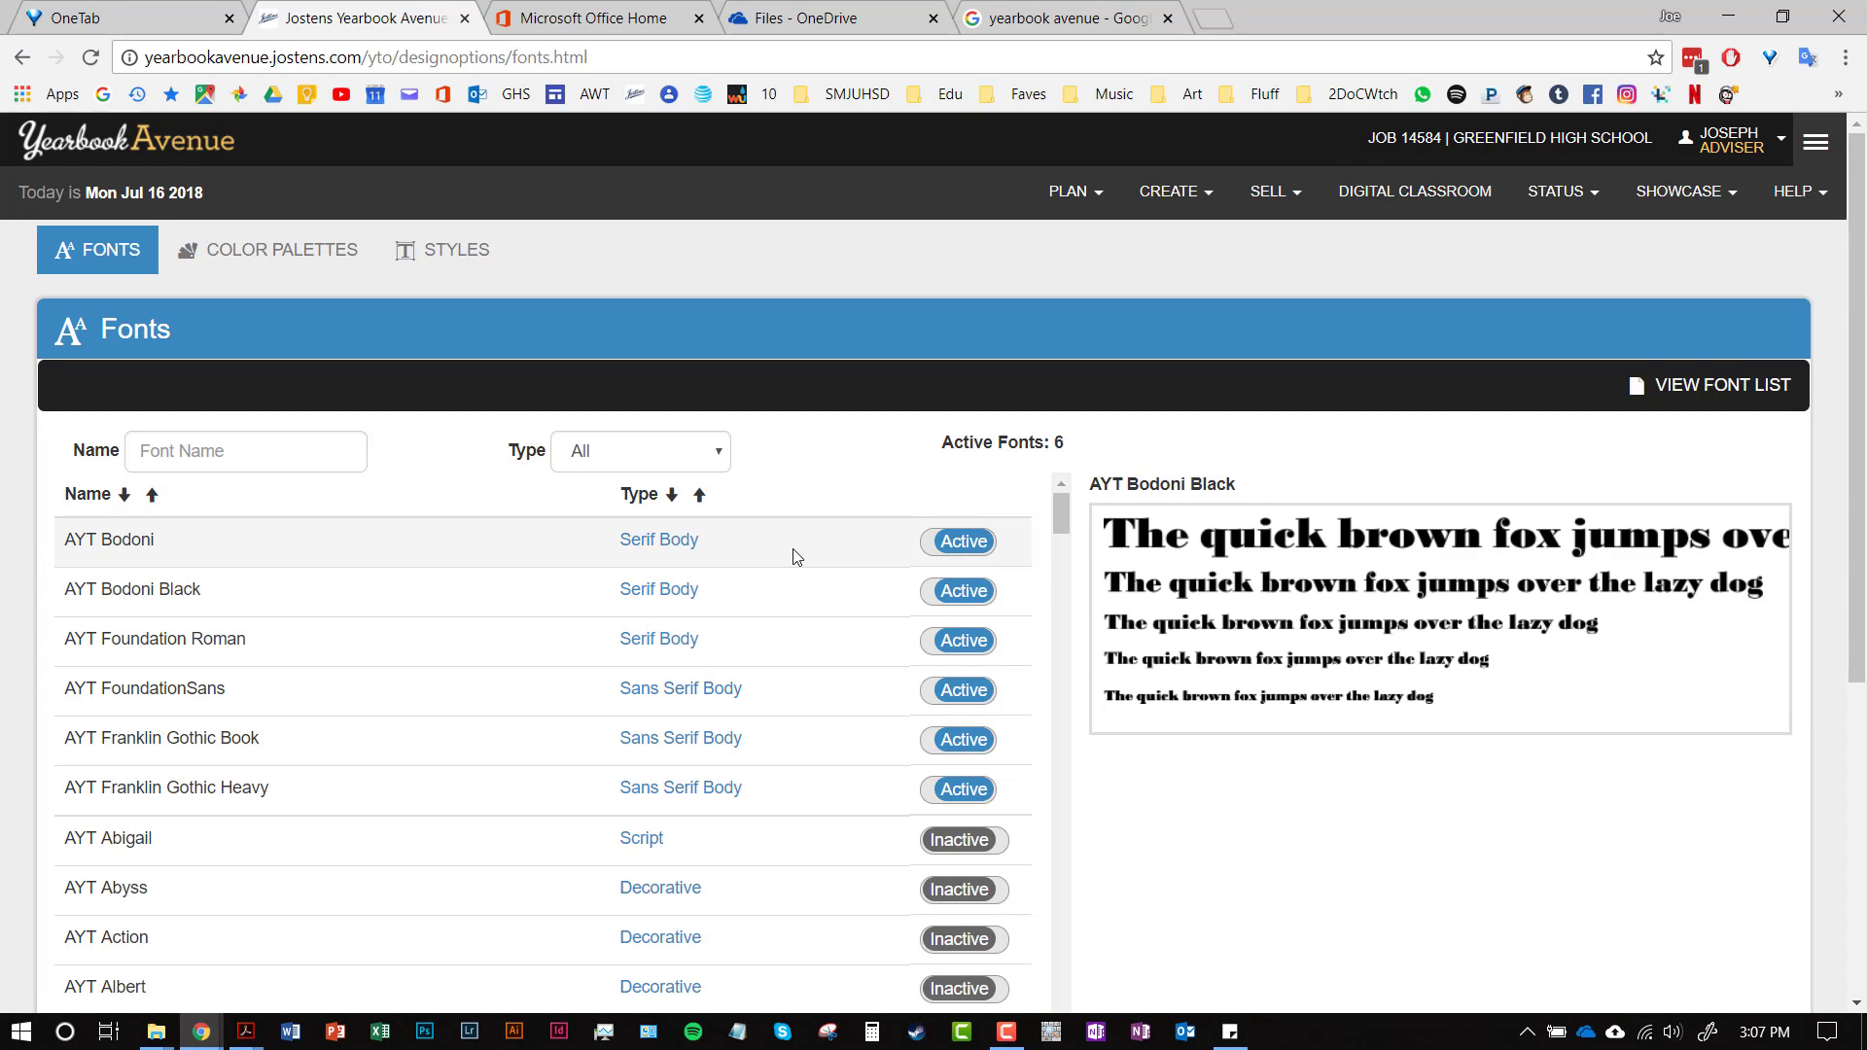
pyautogui.click(795, 556)
pyautogui.click(804, 669)
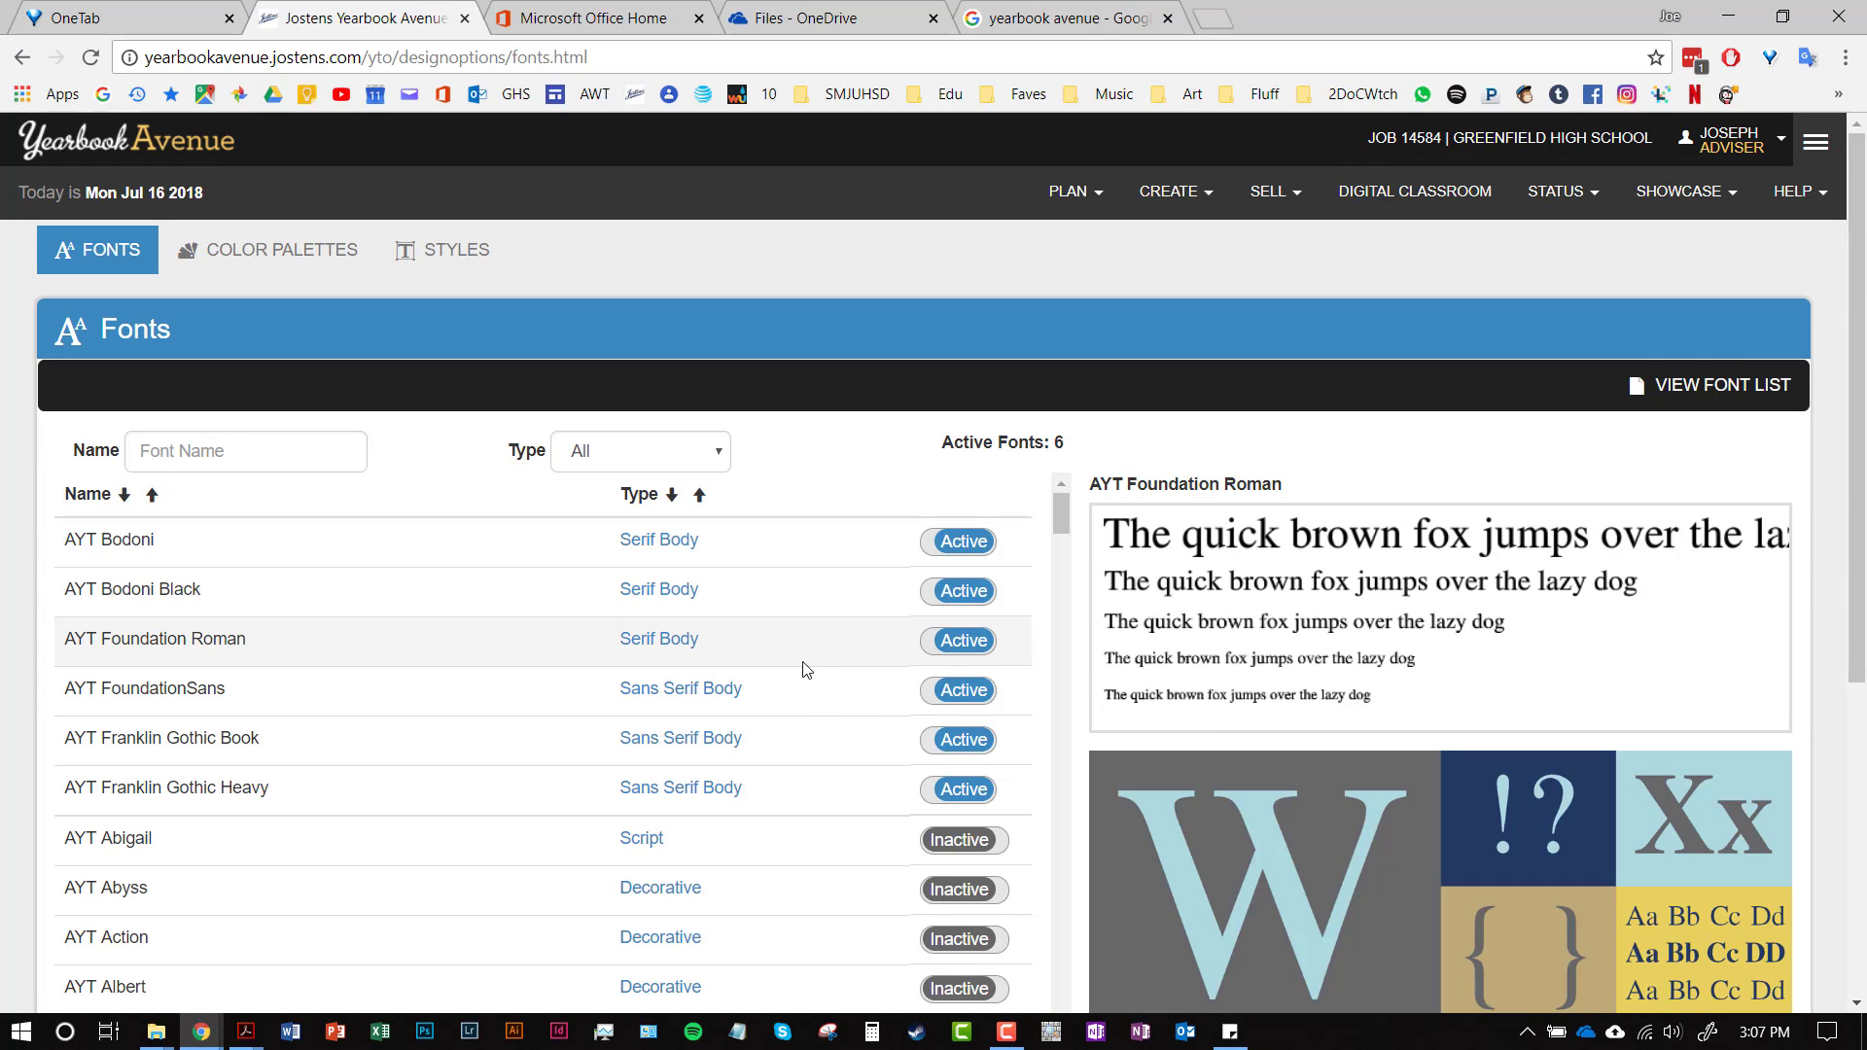
pyautogui.click(798, 716)
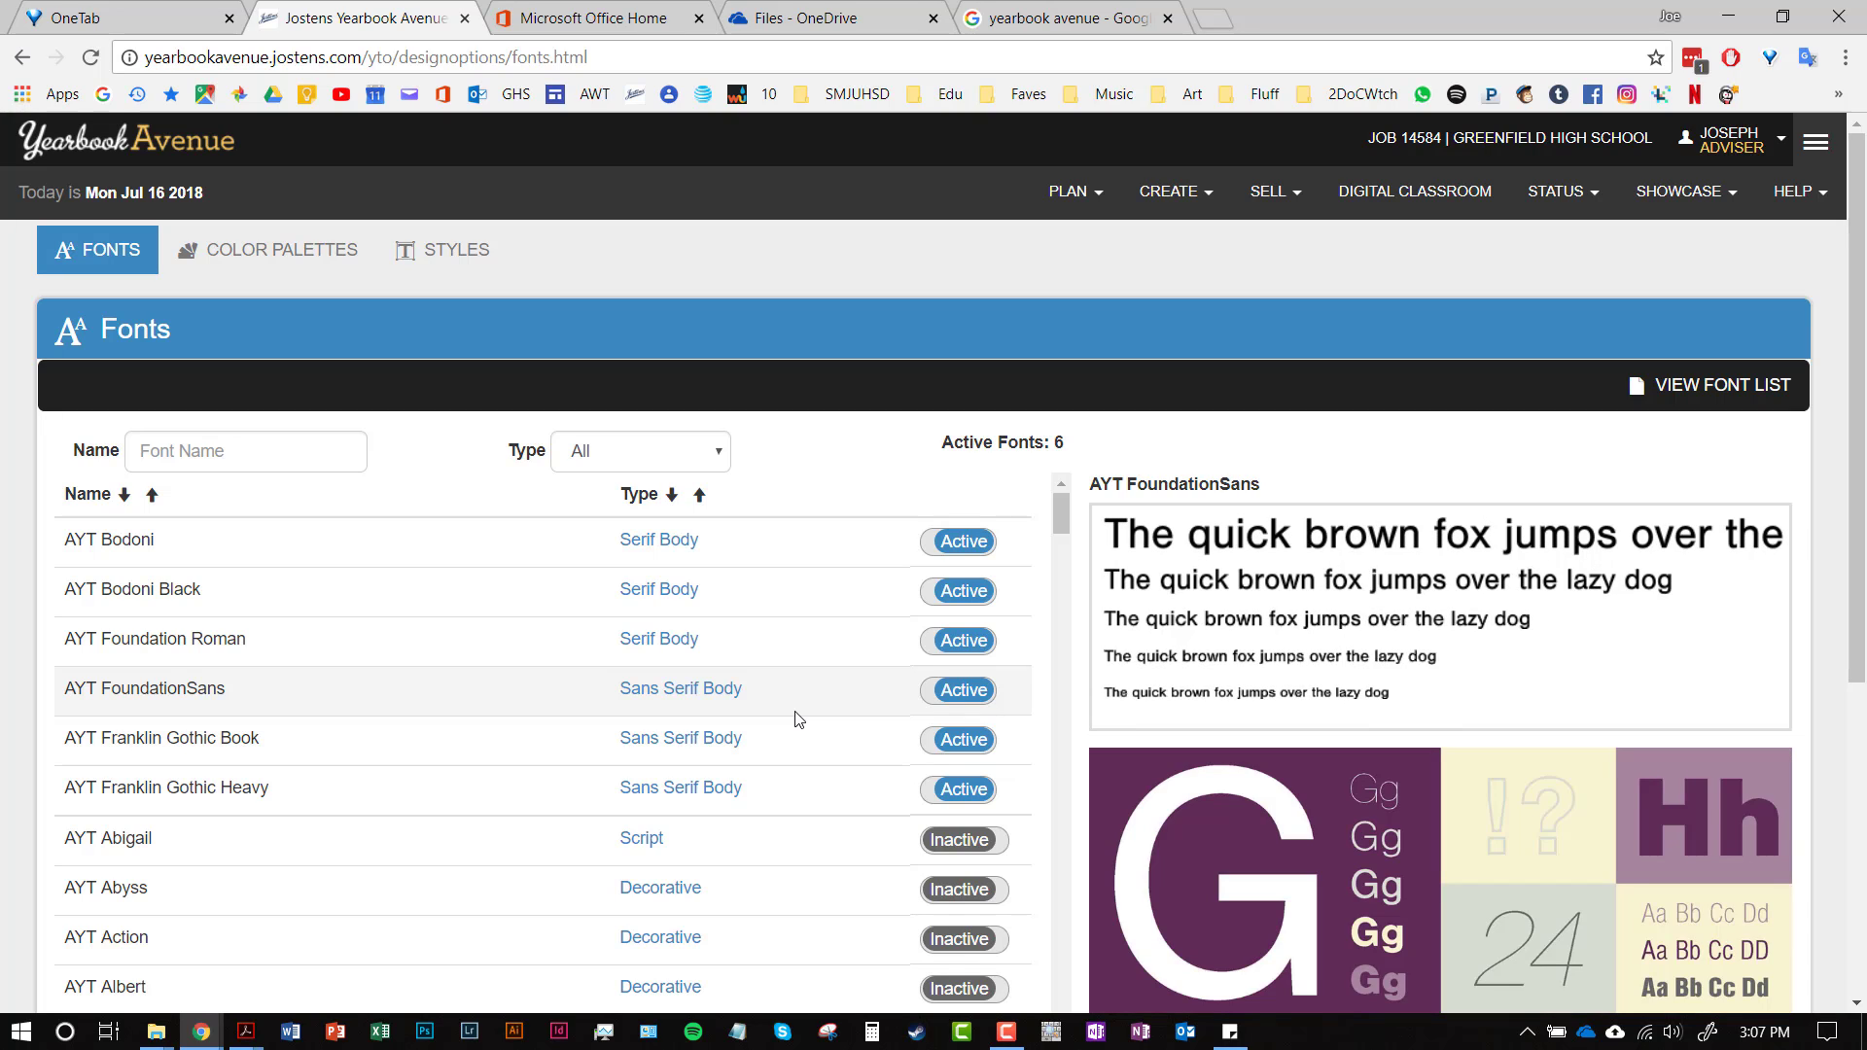
pyautogui.scroll(-2, 796, 717)
pyautogui.scroll(2, 796, 716)
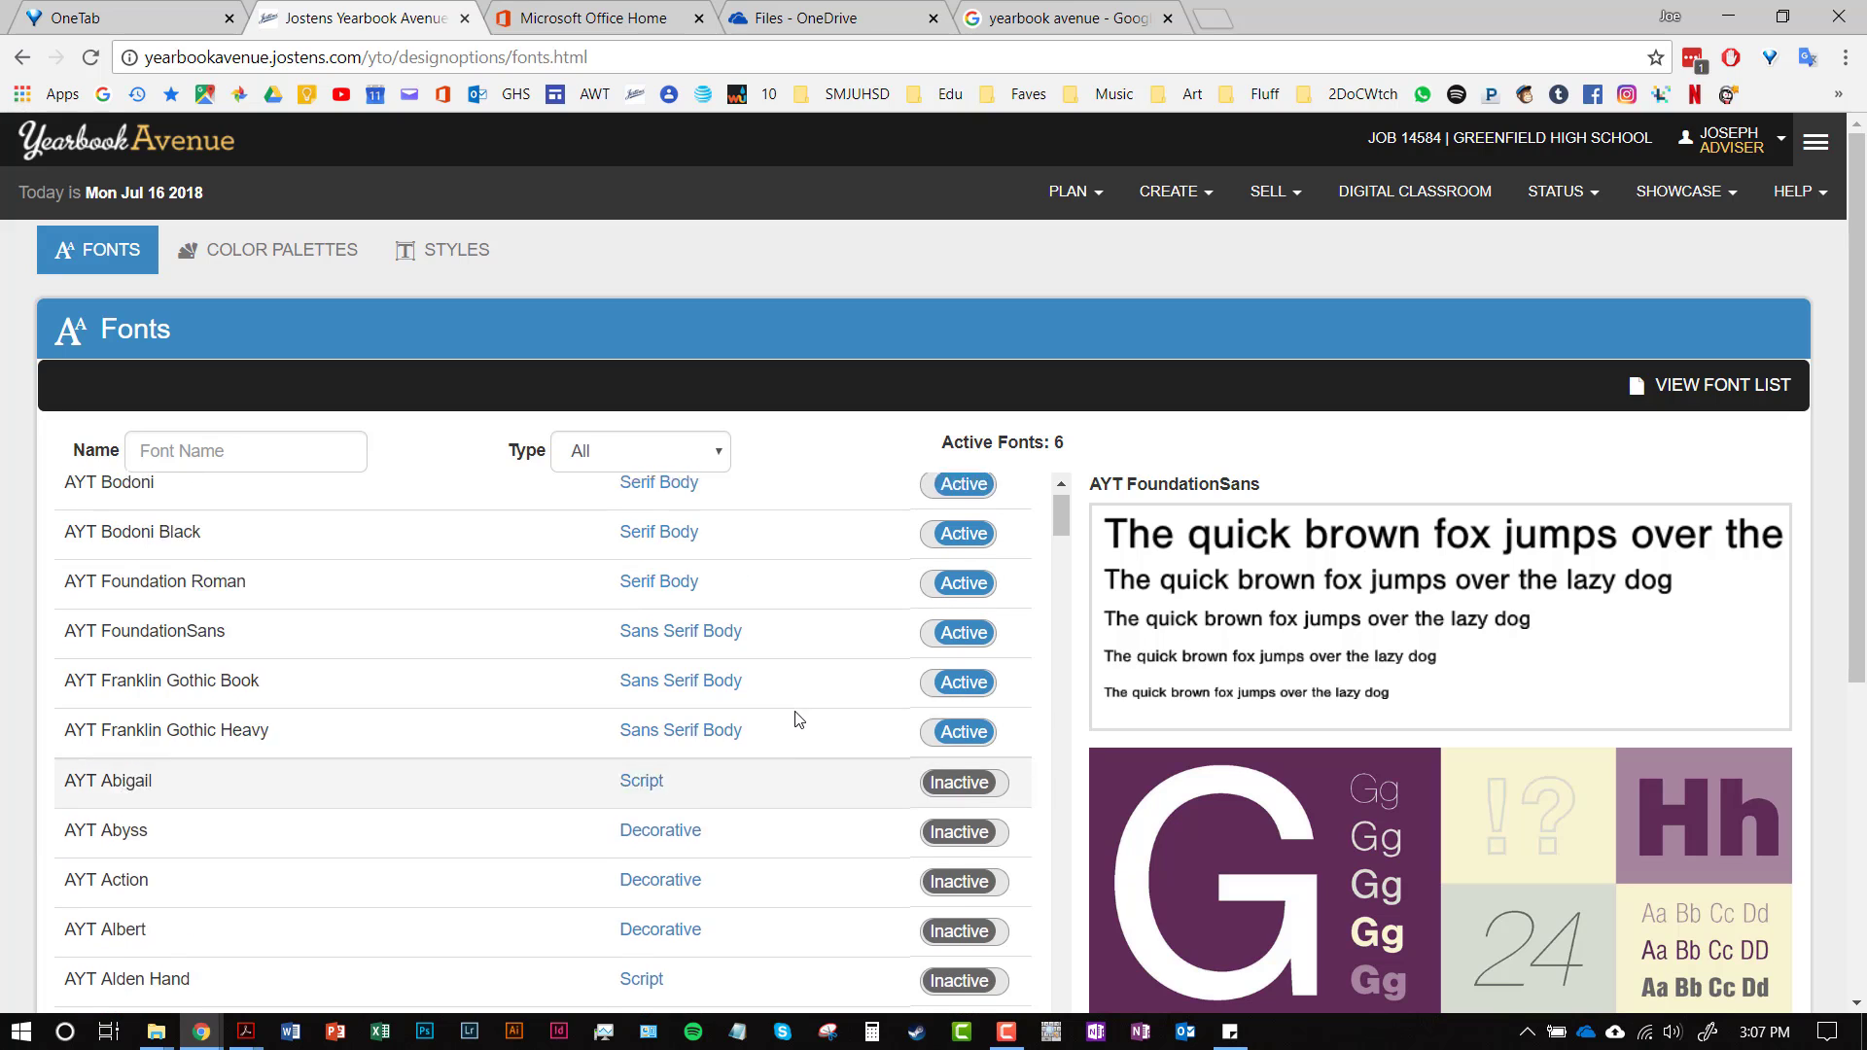
# - Browse the font list filtered by Ornament and by Serif Body, and reset the type filter to All
pyautogui.click(680, 465)
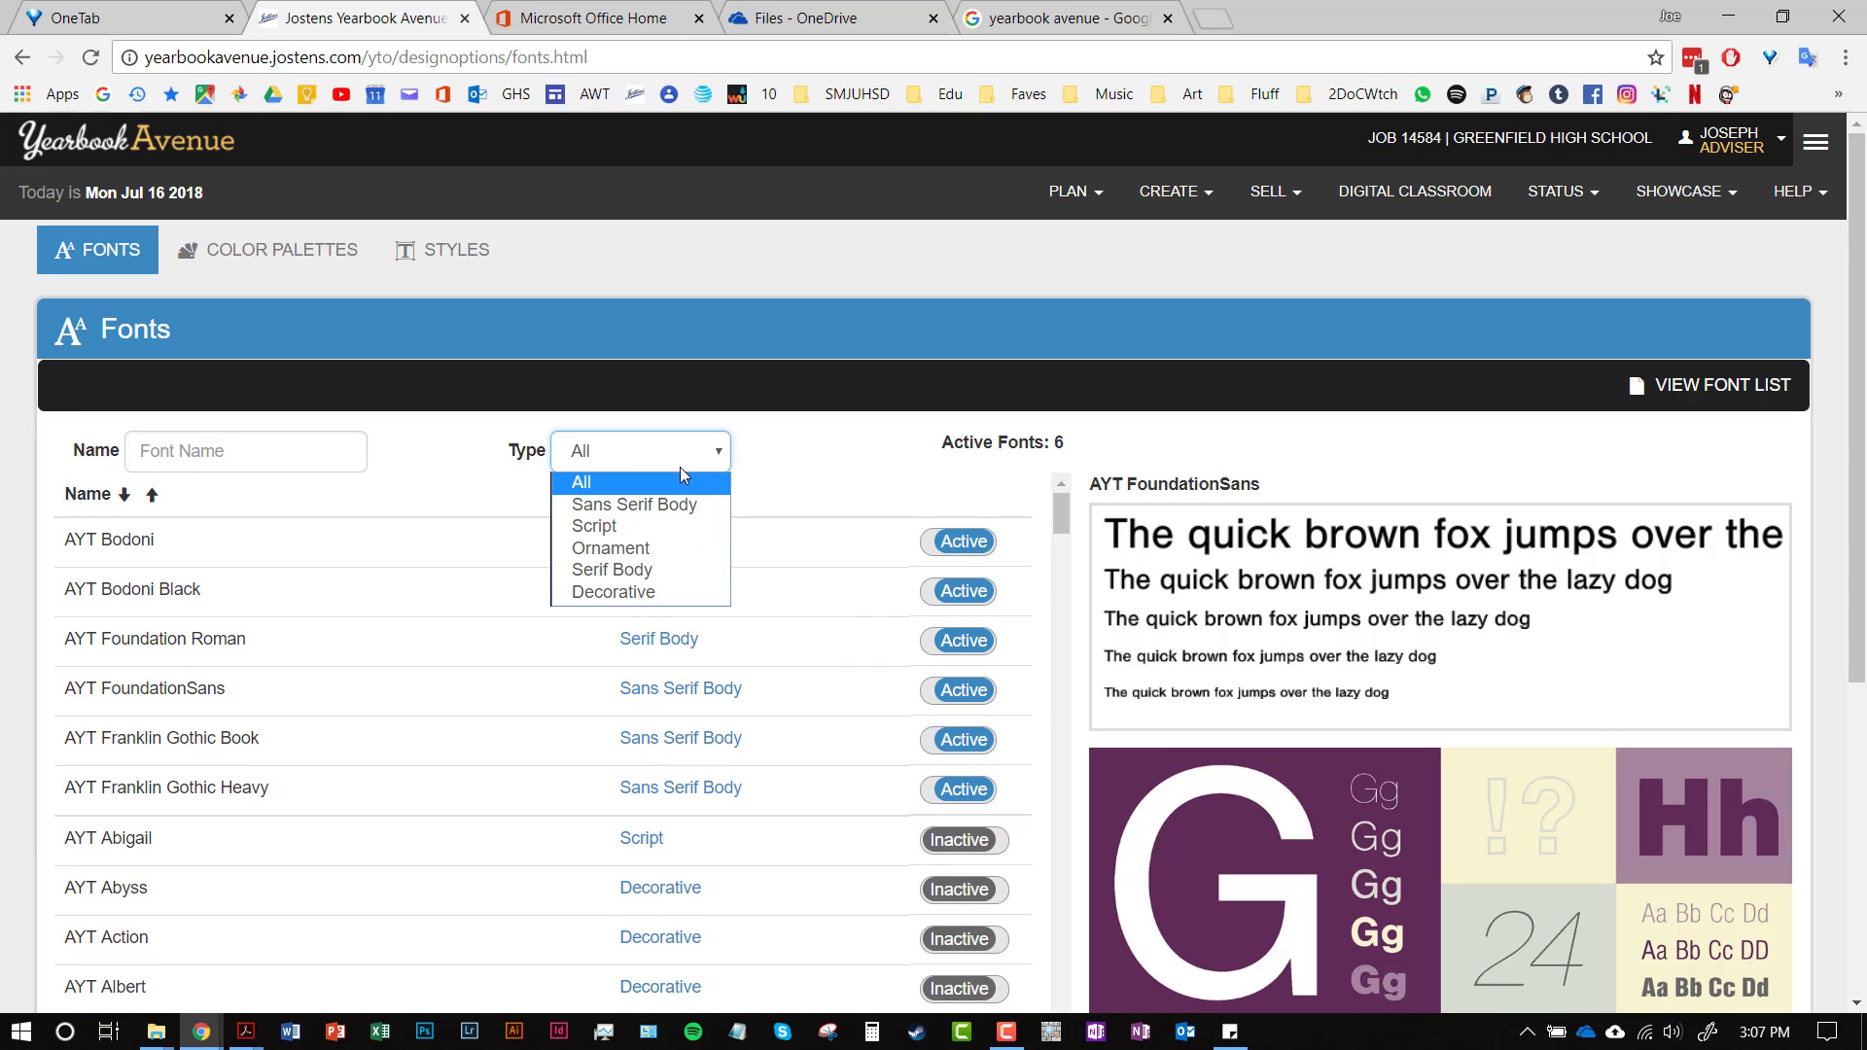
pyautogui.click(622, 547)
pyautogui.click(630, 463)
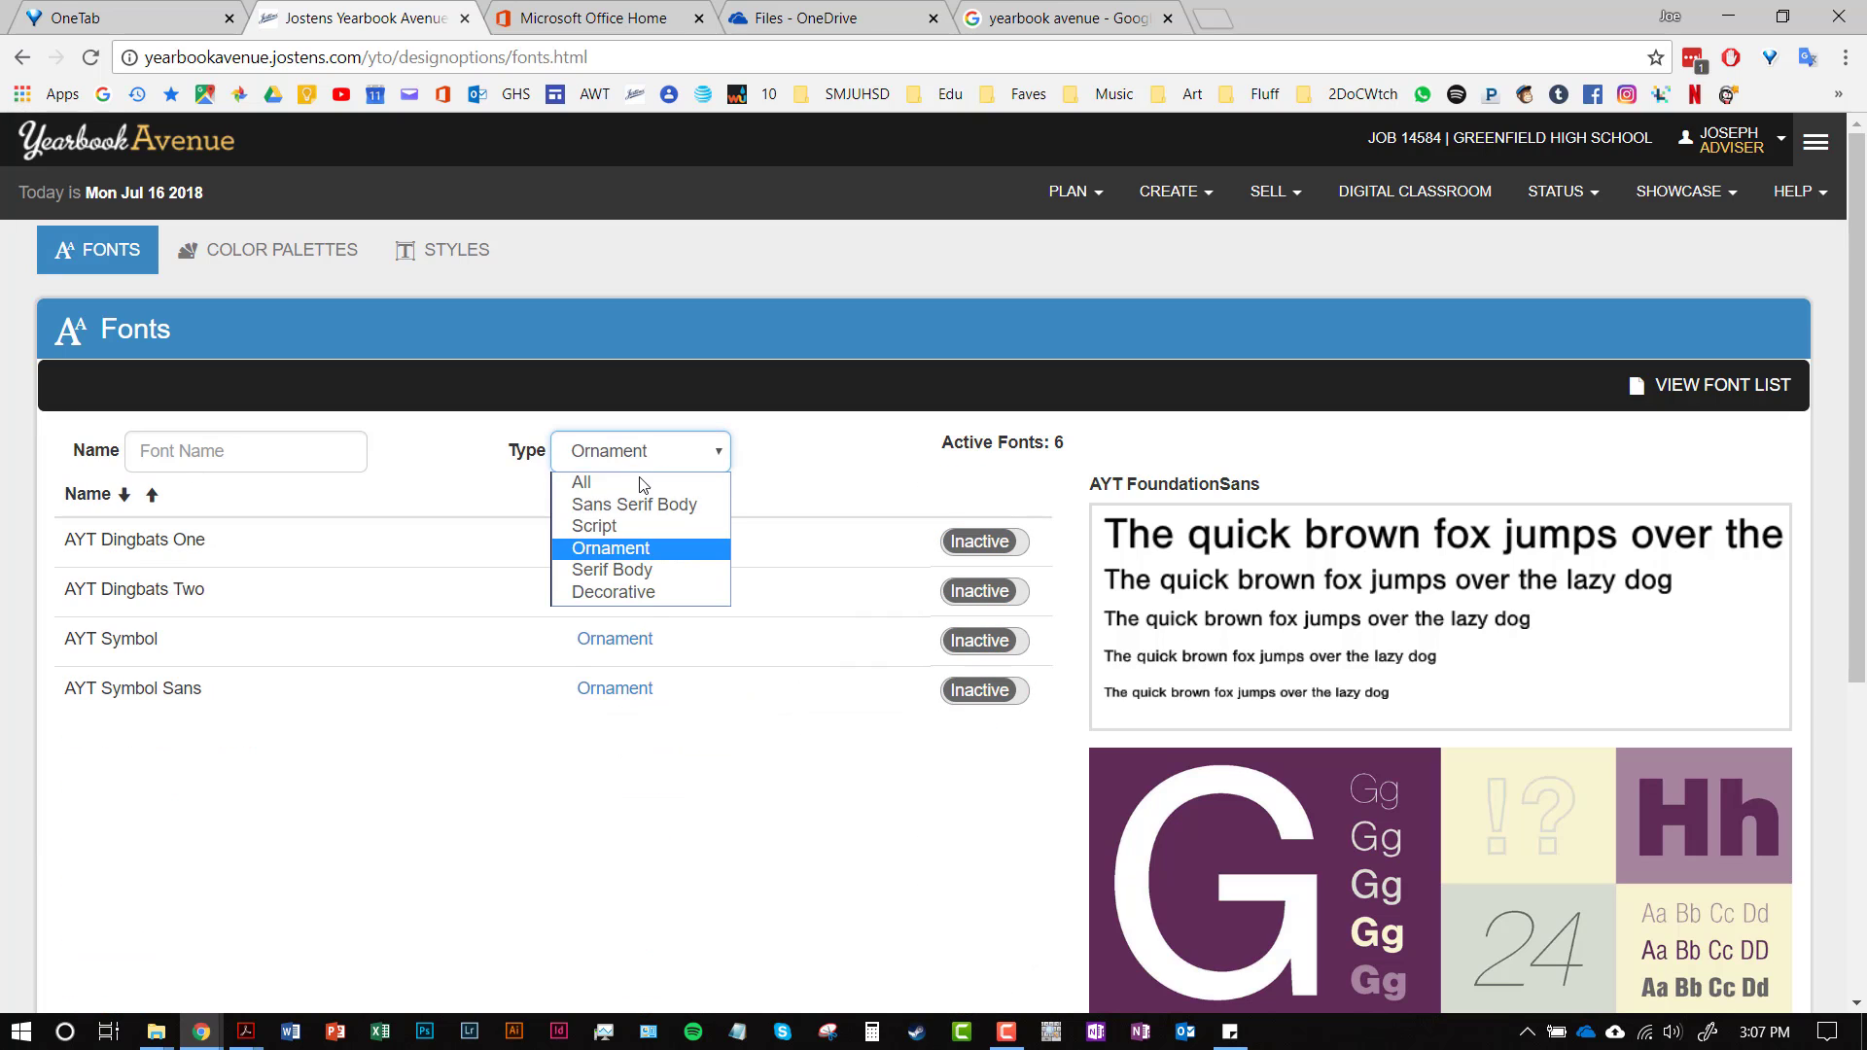
pyautogui.click(615, 573)
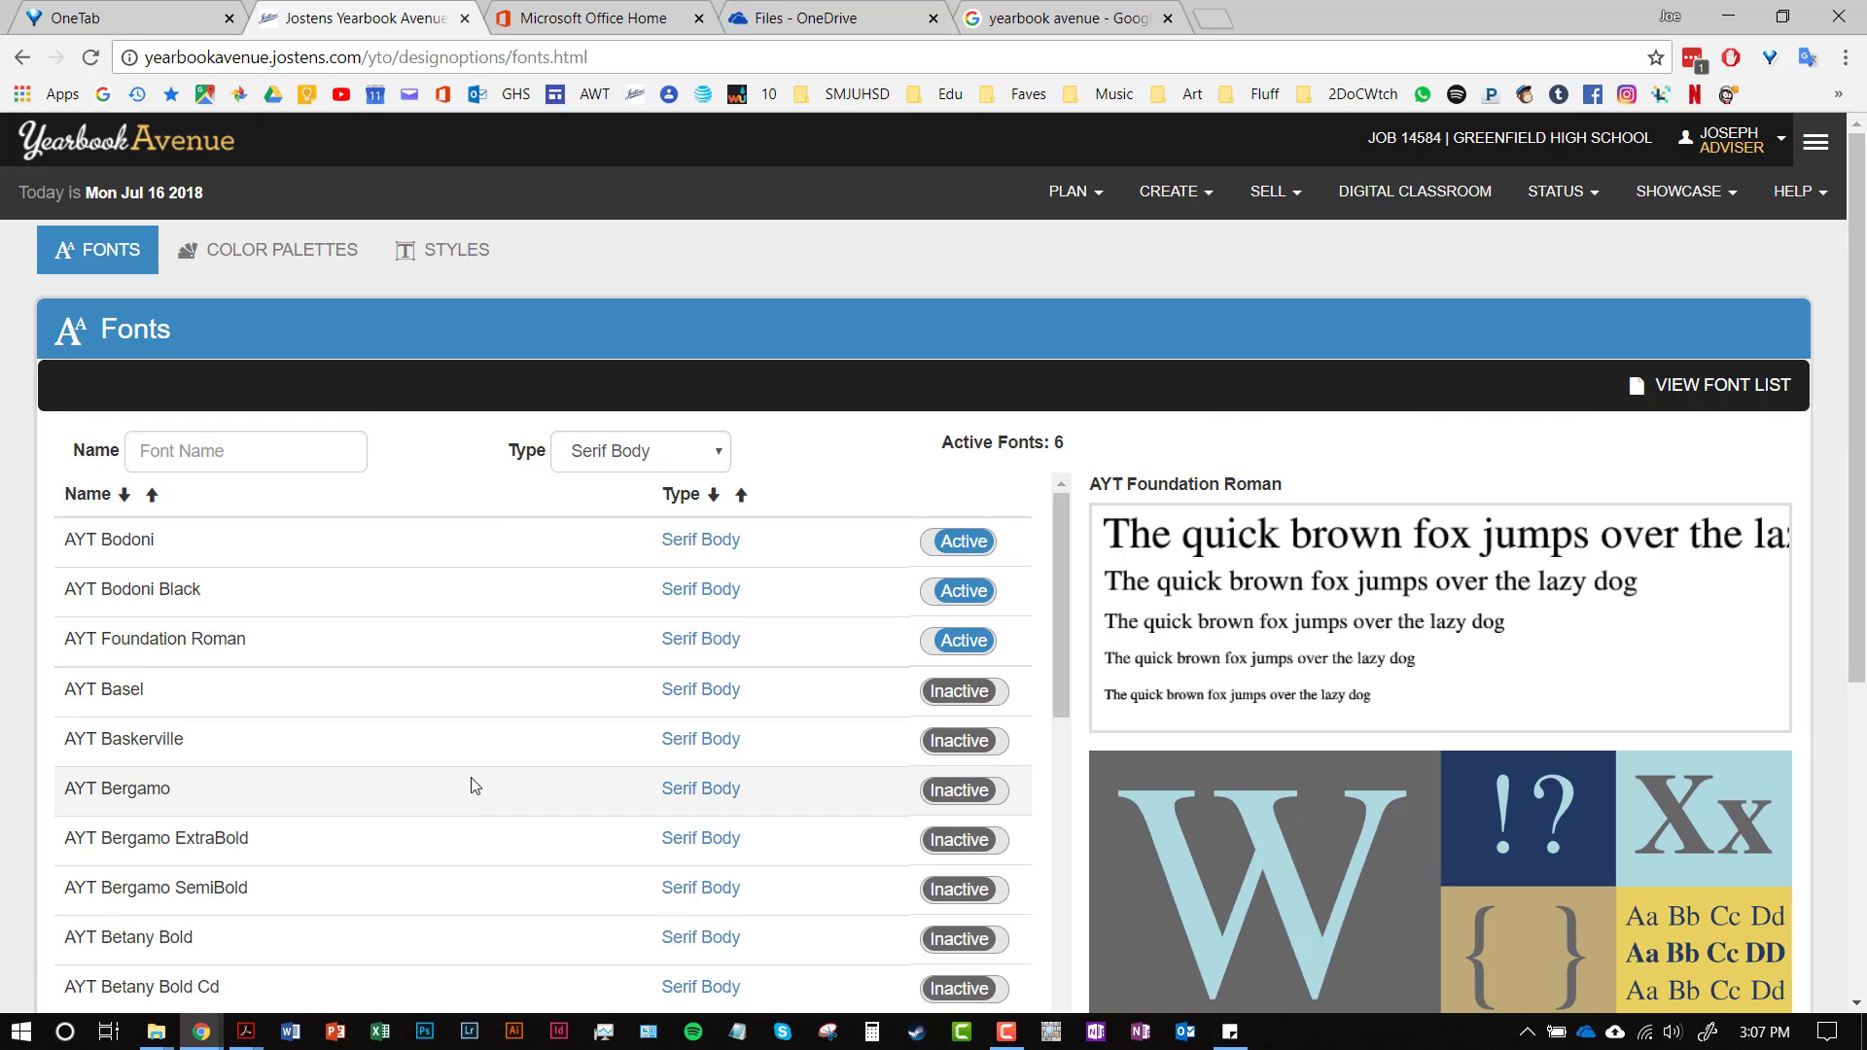
pyautogui.scroll(-10, 486, 739)
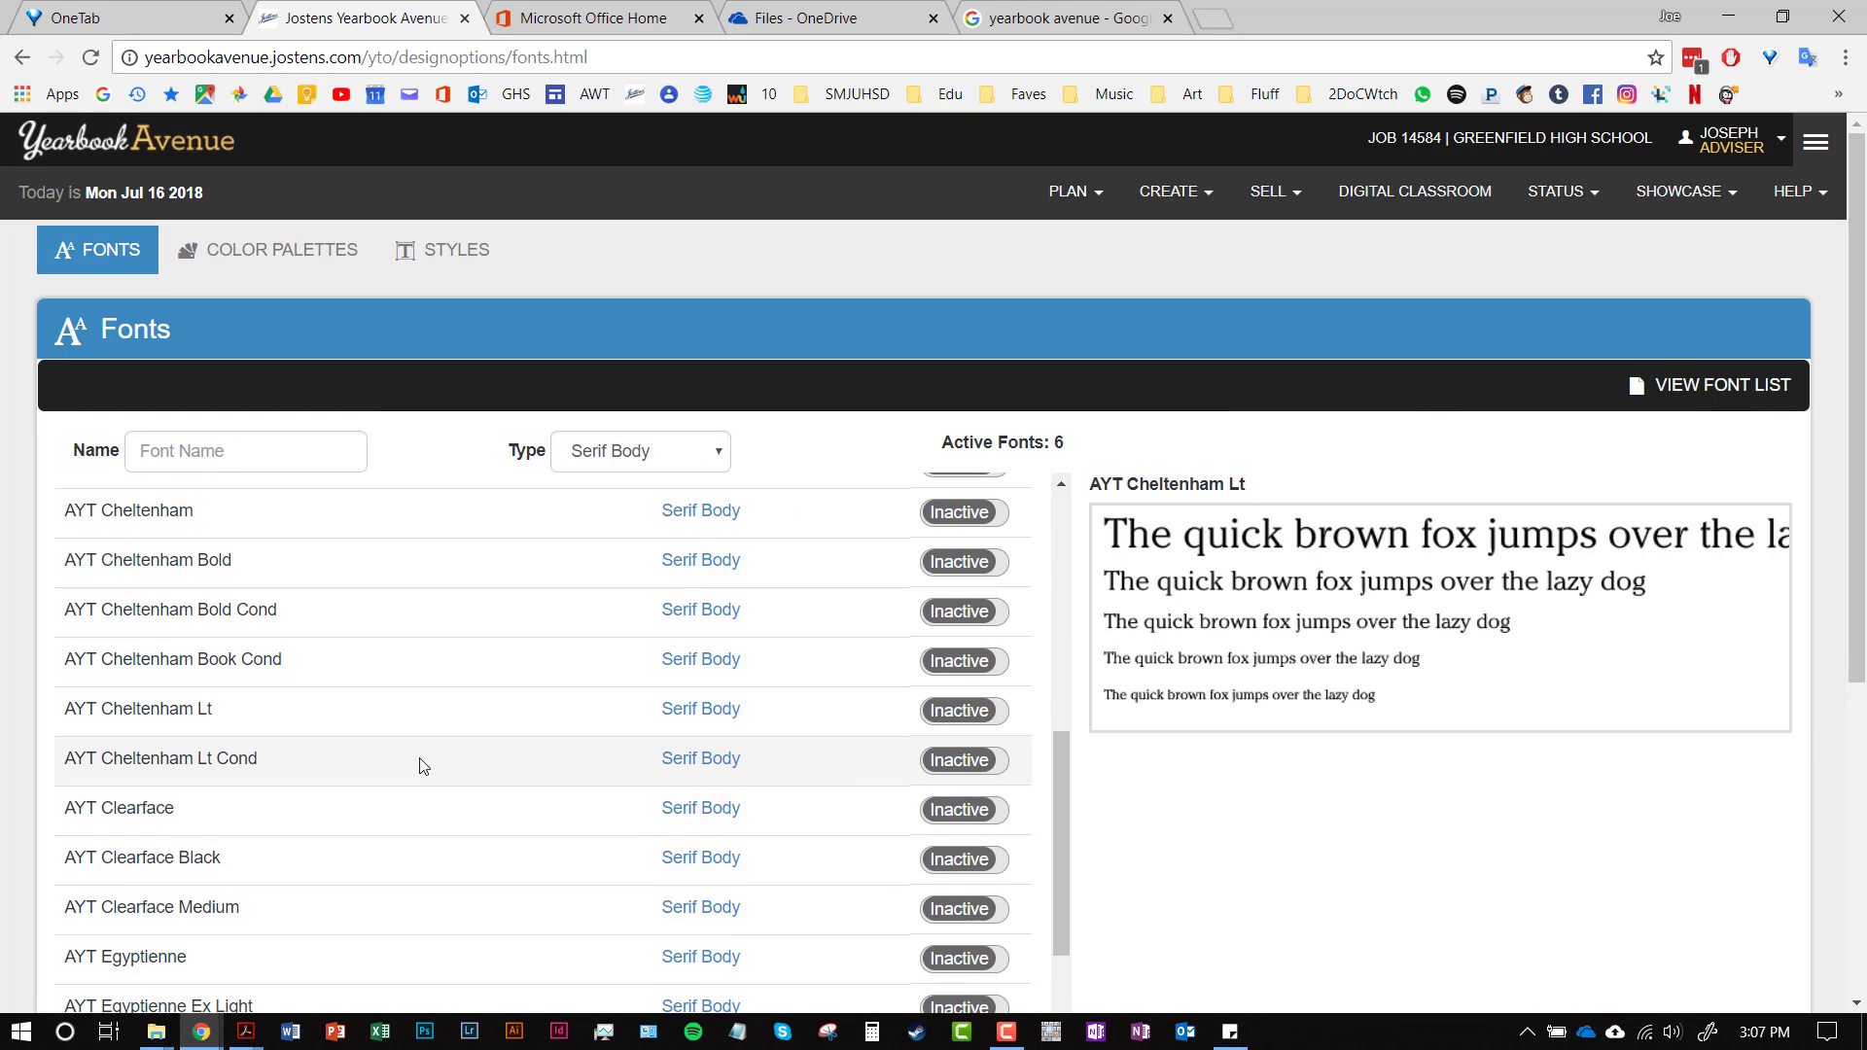
pyautogui.scroll(10, 457, 700)
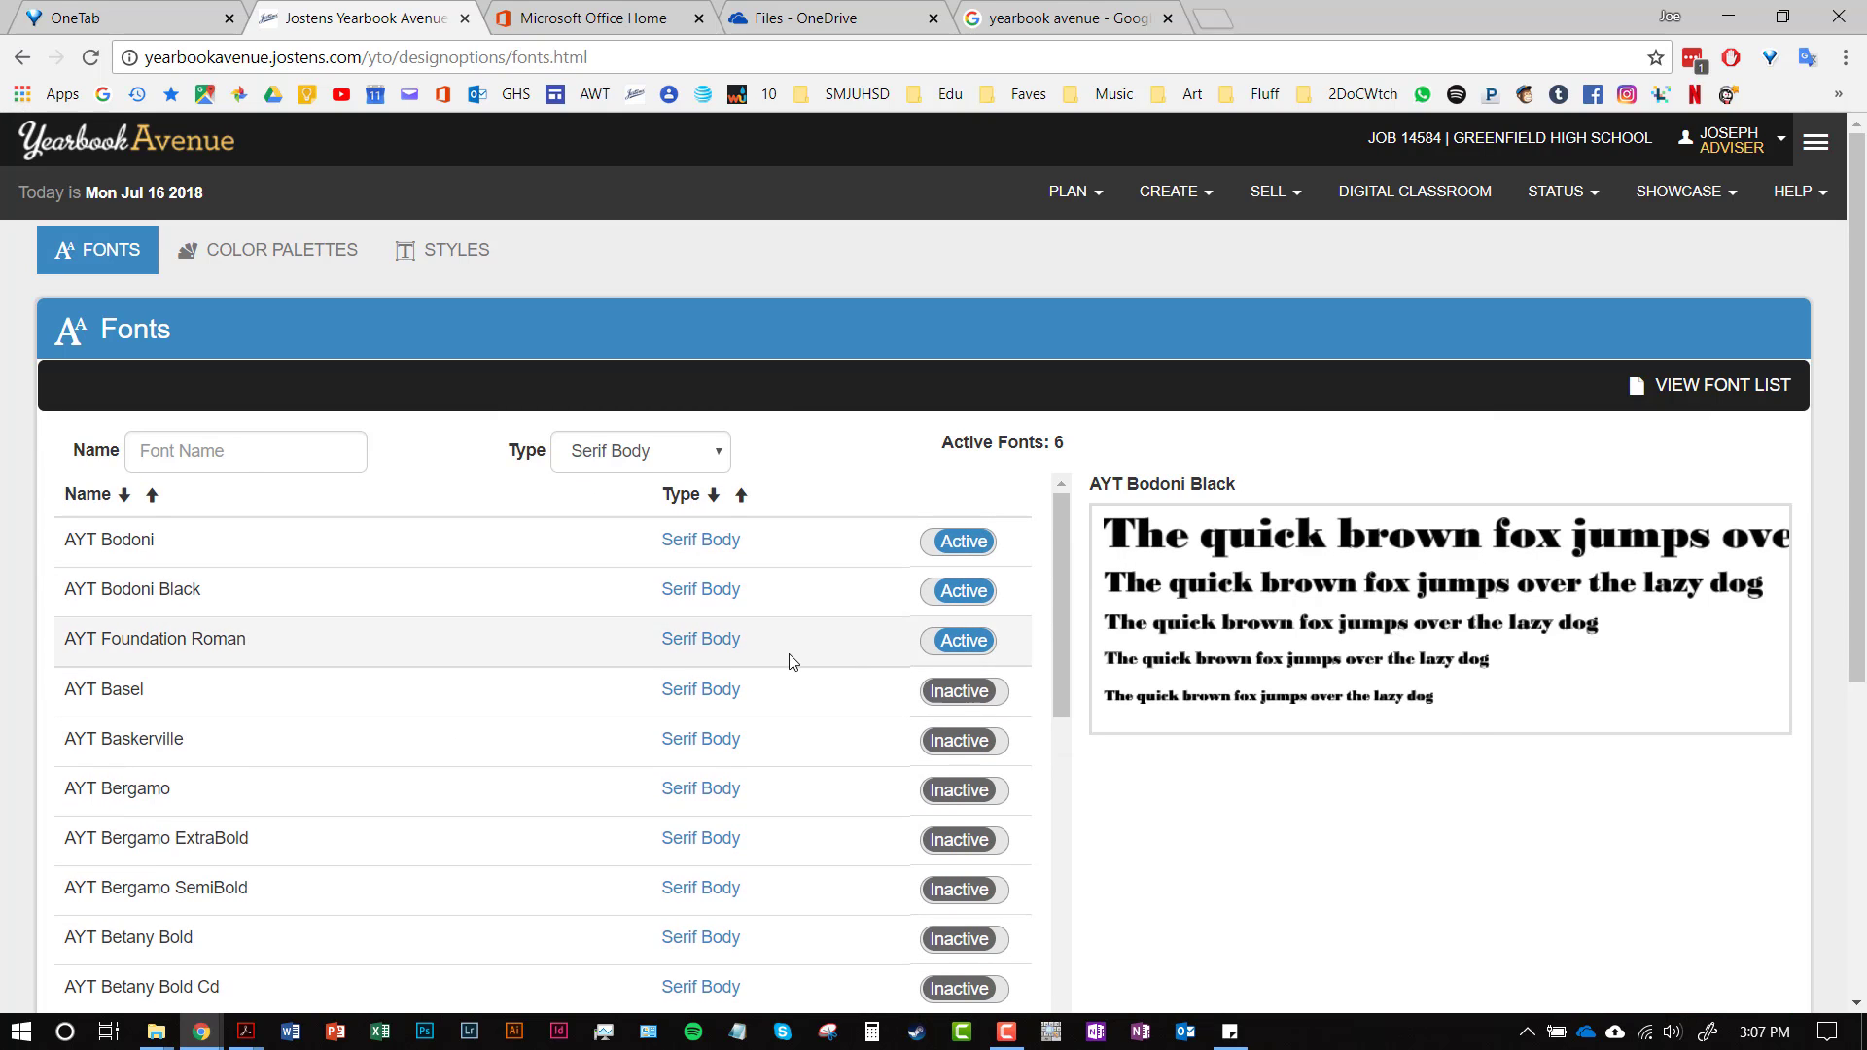
pyautogui.click(641, 451)
pyautogui.click(584, 479)
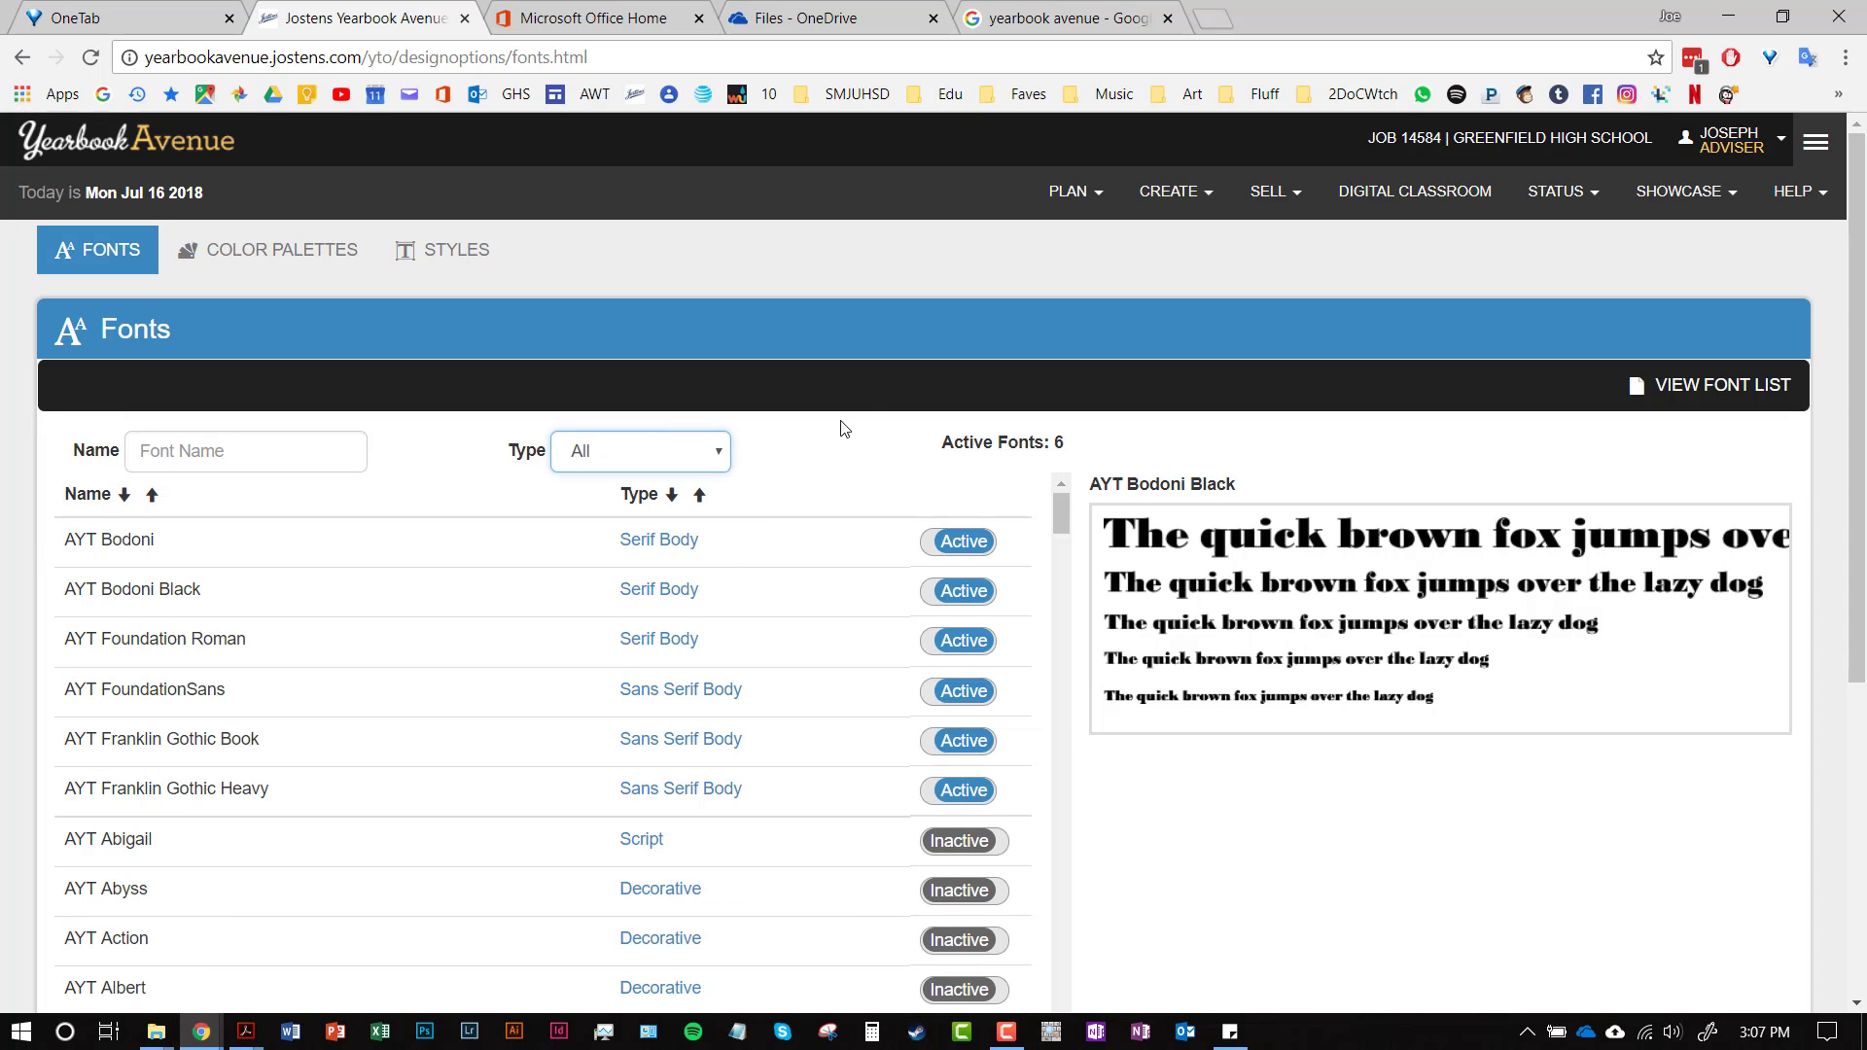
# - Open the page spread in Page Designer
pyautogui.click(1167, 192)
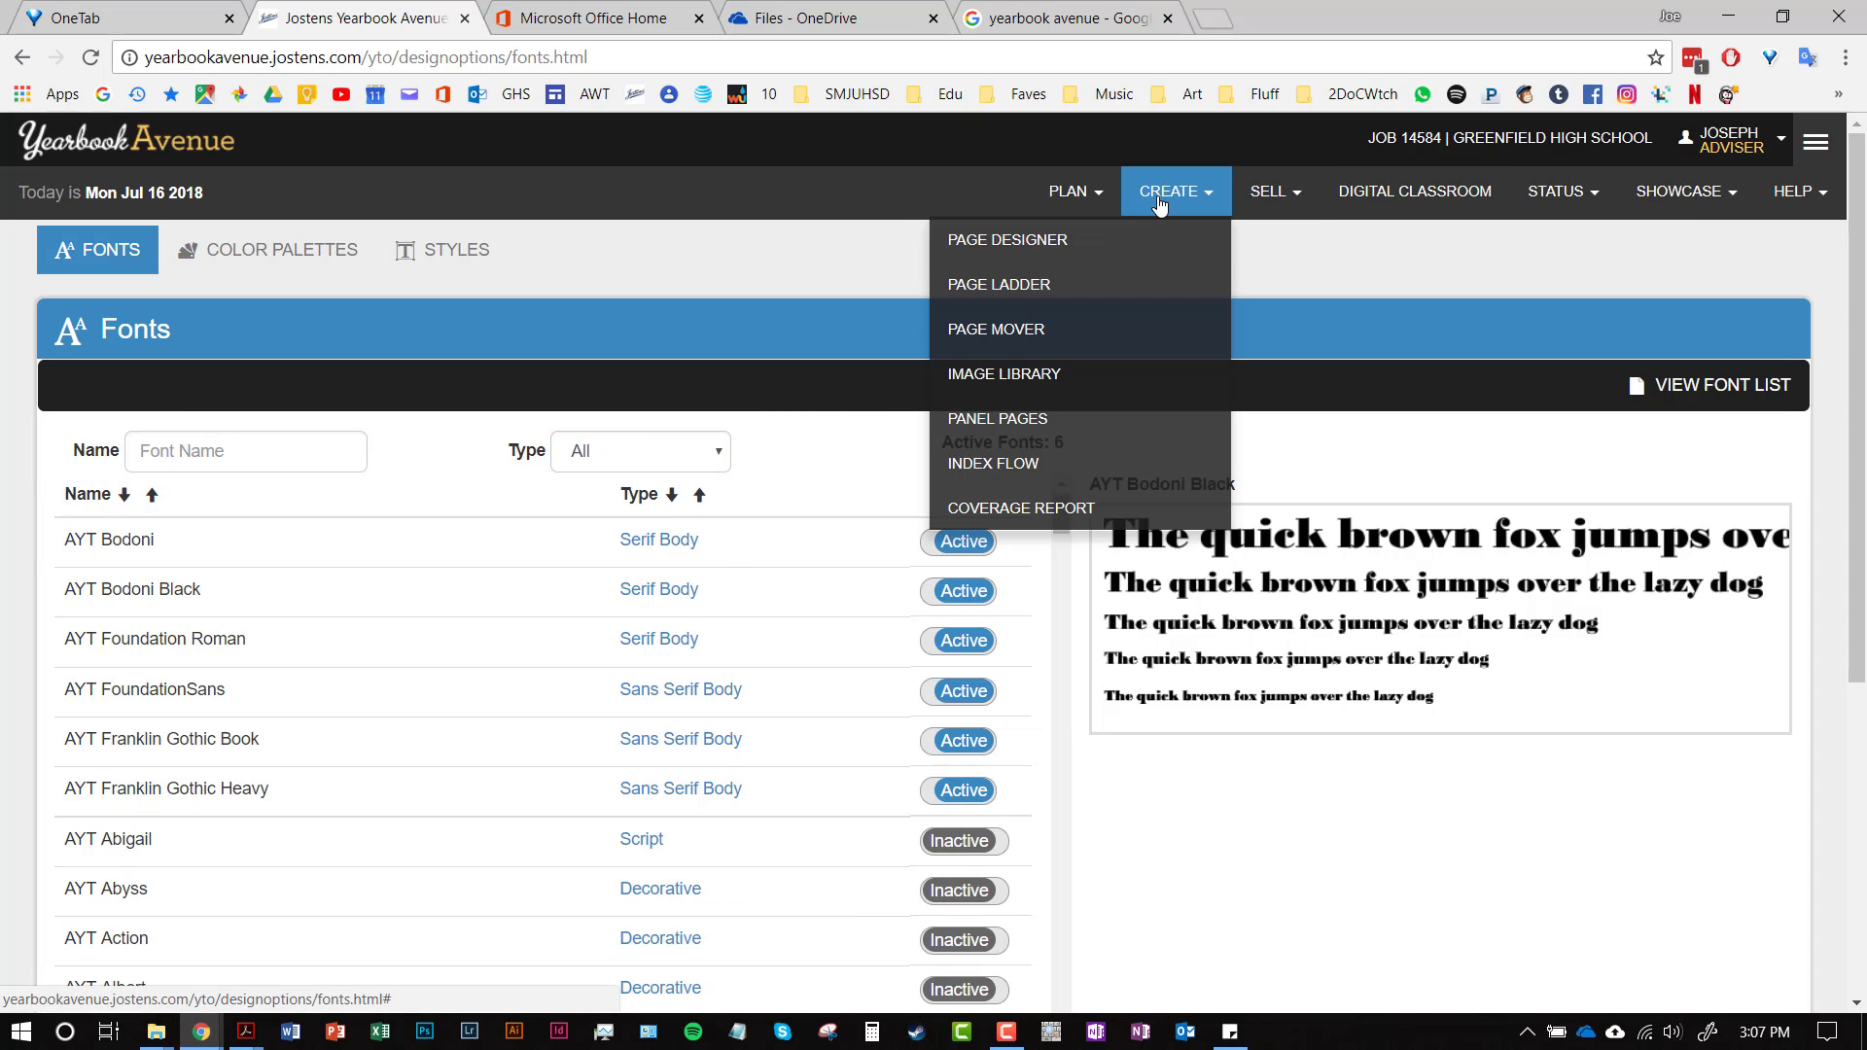
pyautogui.click(1043, 245)
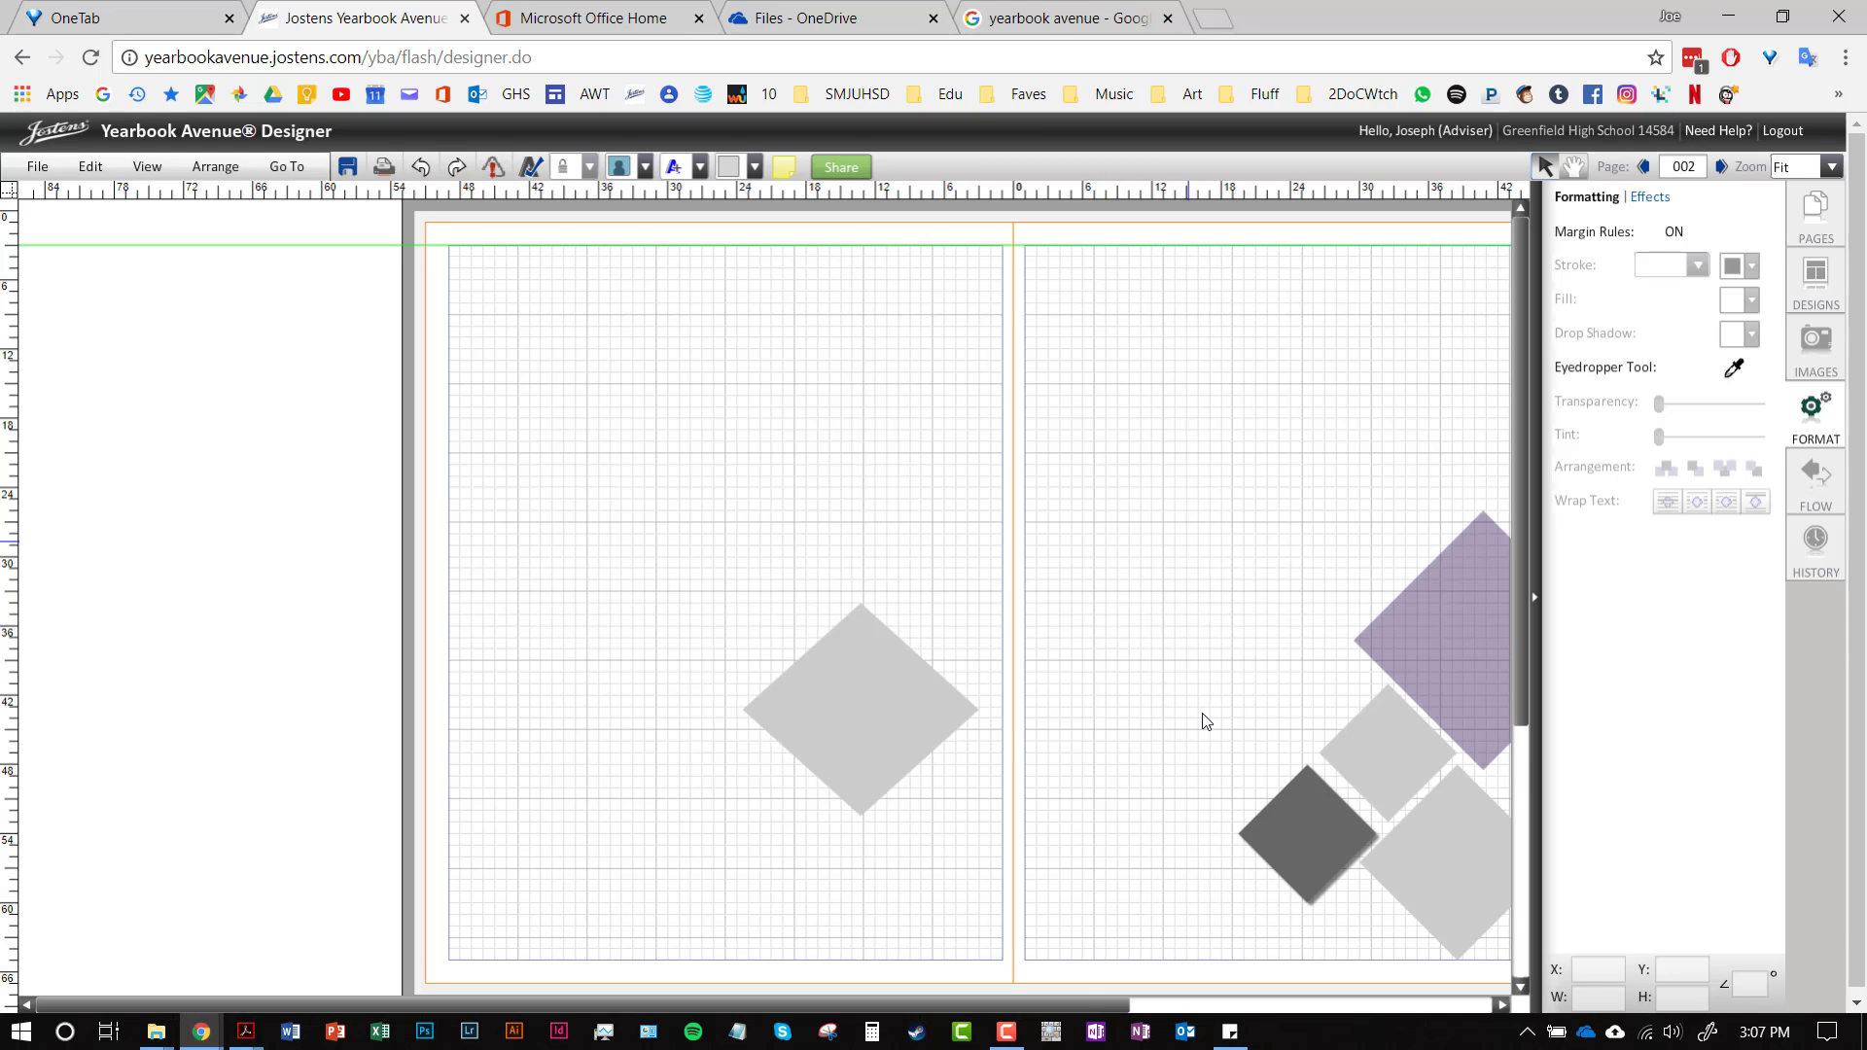
pyautogui.moveTo(1076, 1006); pyautogui.dragTo(1243, 1006)
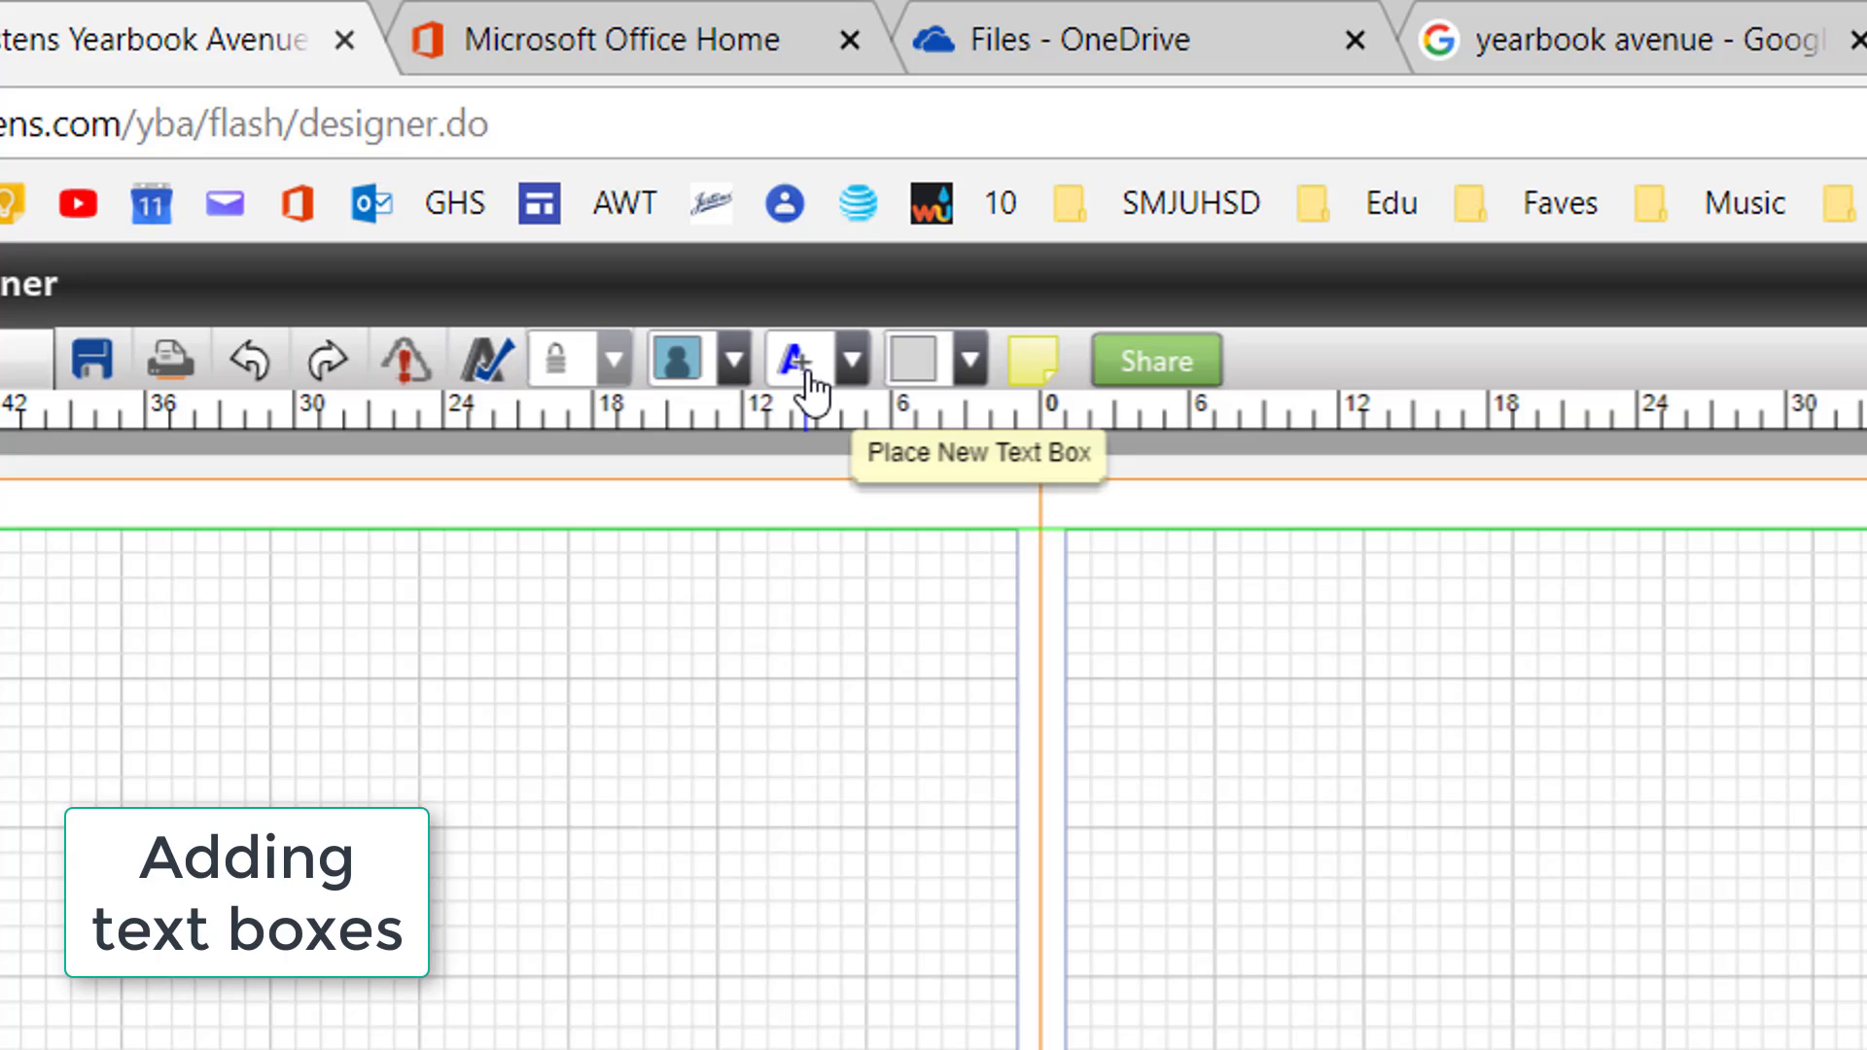
# - Add an Advanced Text box and move it onto the right-hand page, at about X 7p0, Y 15p0
pyautogui.click(854, 375)
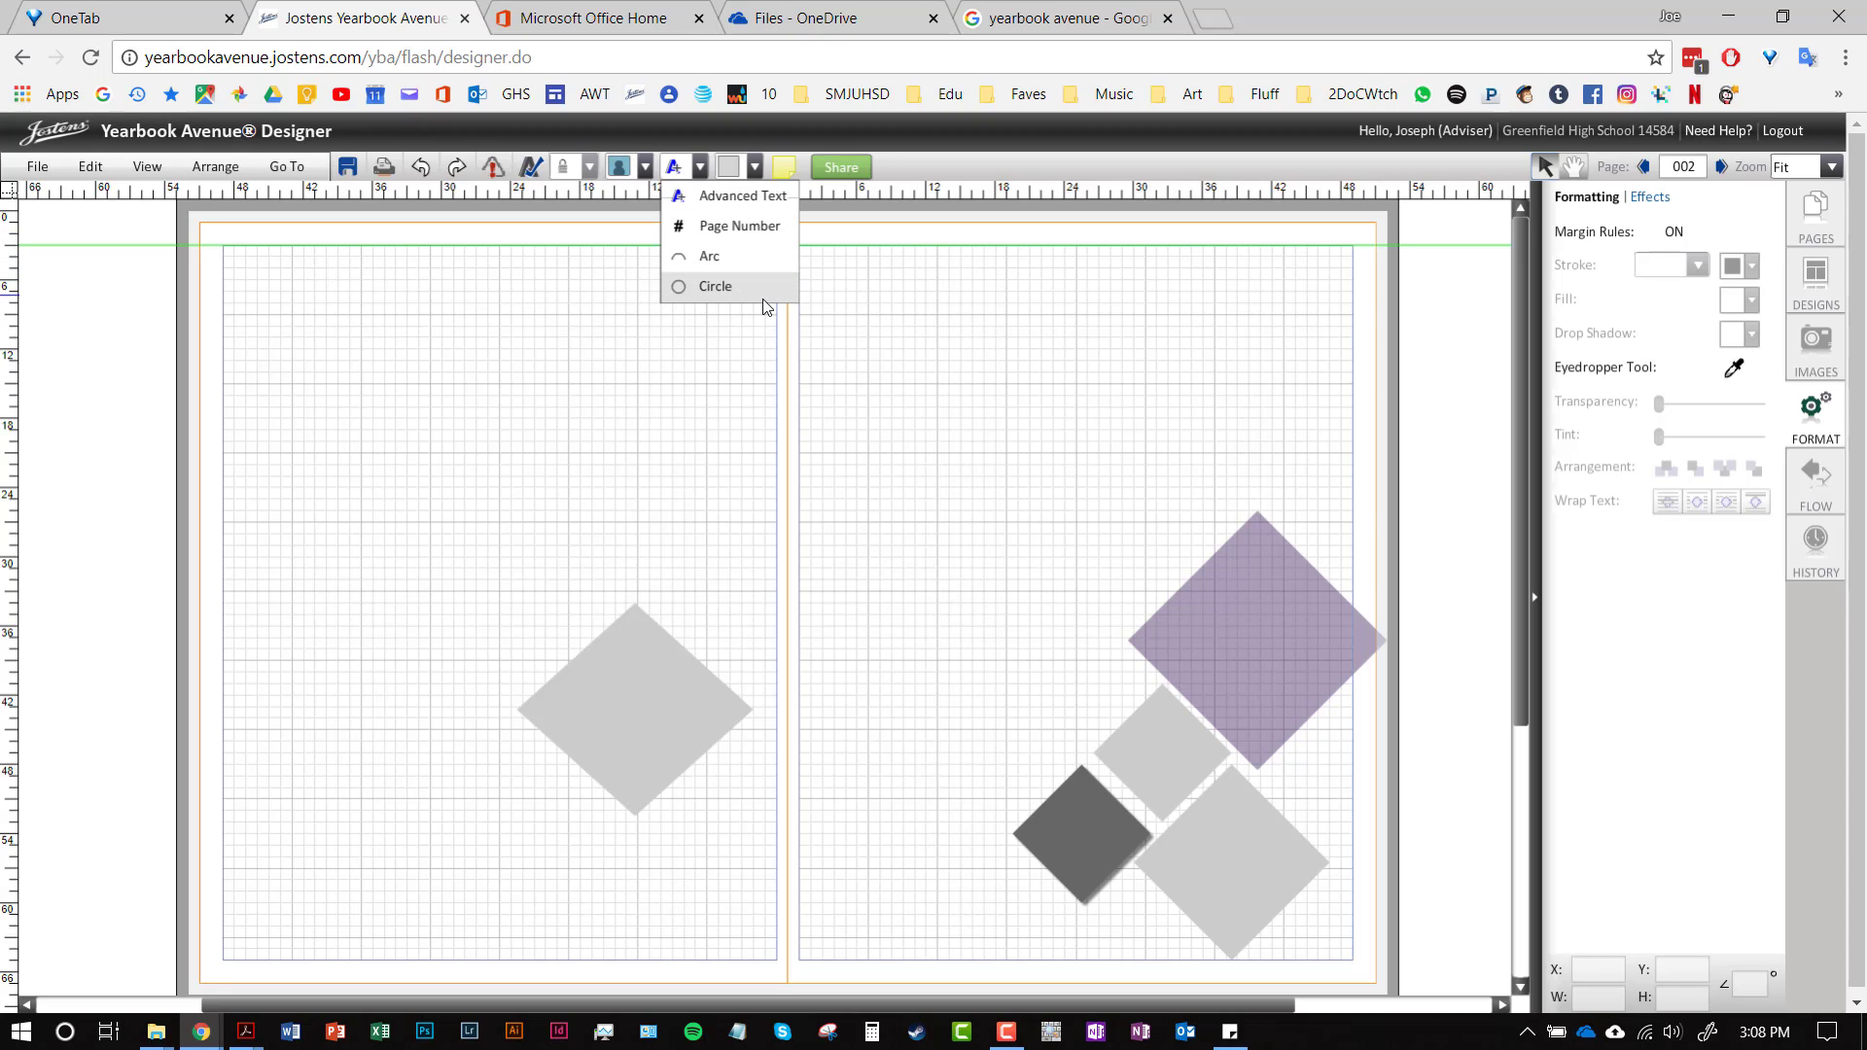
pyautogui.click(725, 197)
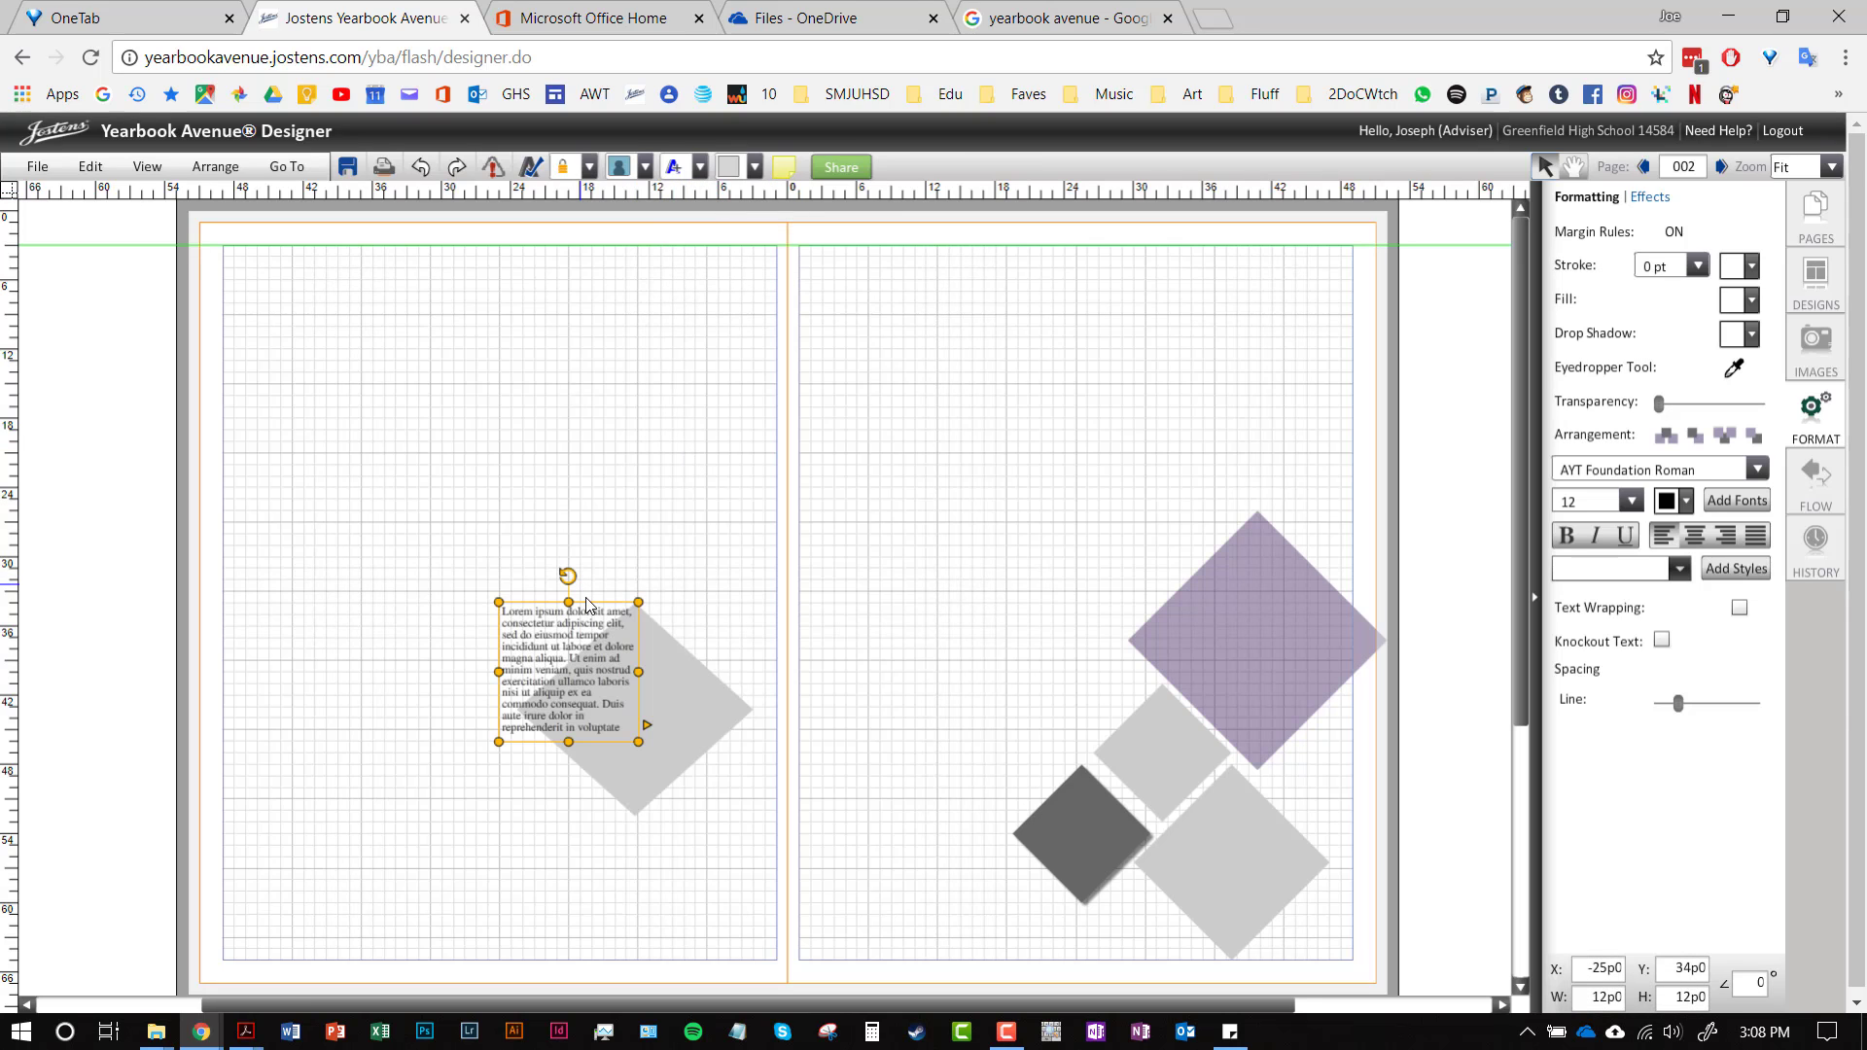
pyautogui.moveTo(589, 610); pyautogui.dragTo(960, 392)
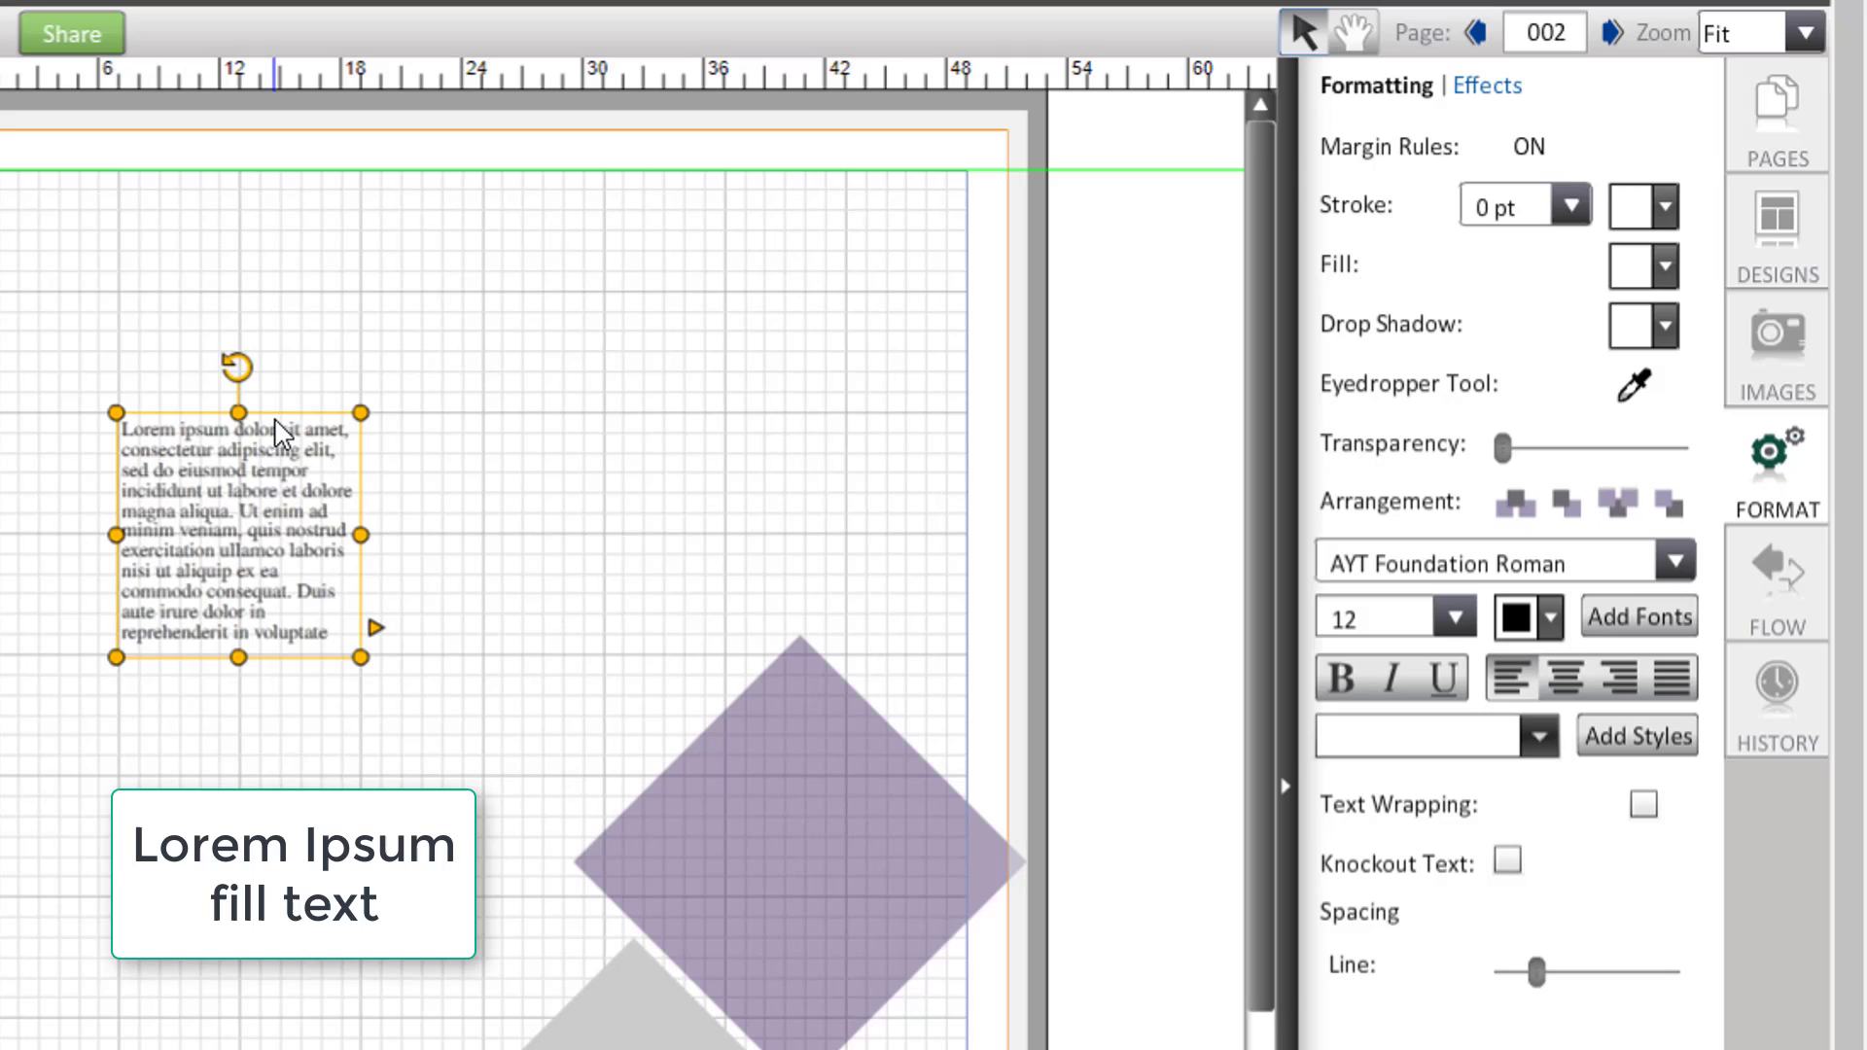
pyautogui.moveTo(280, 431); pyautogui.dragTo(281, 429)
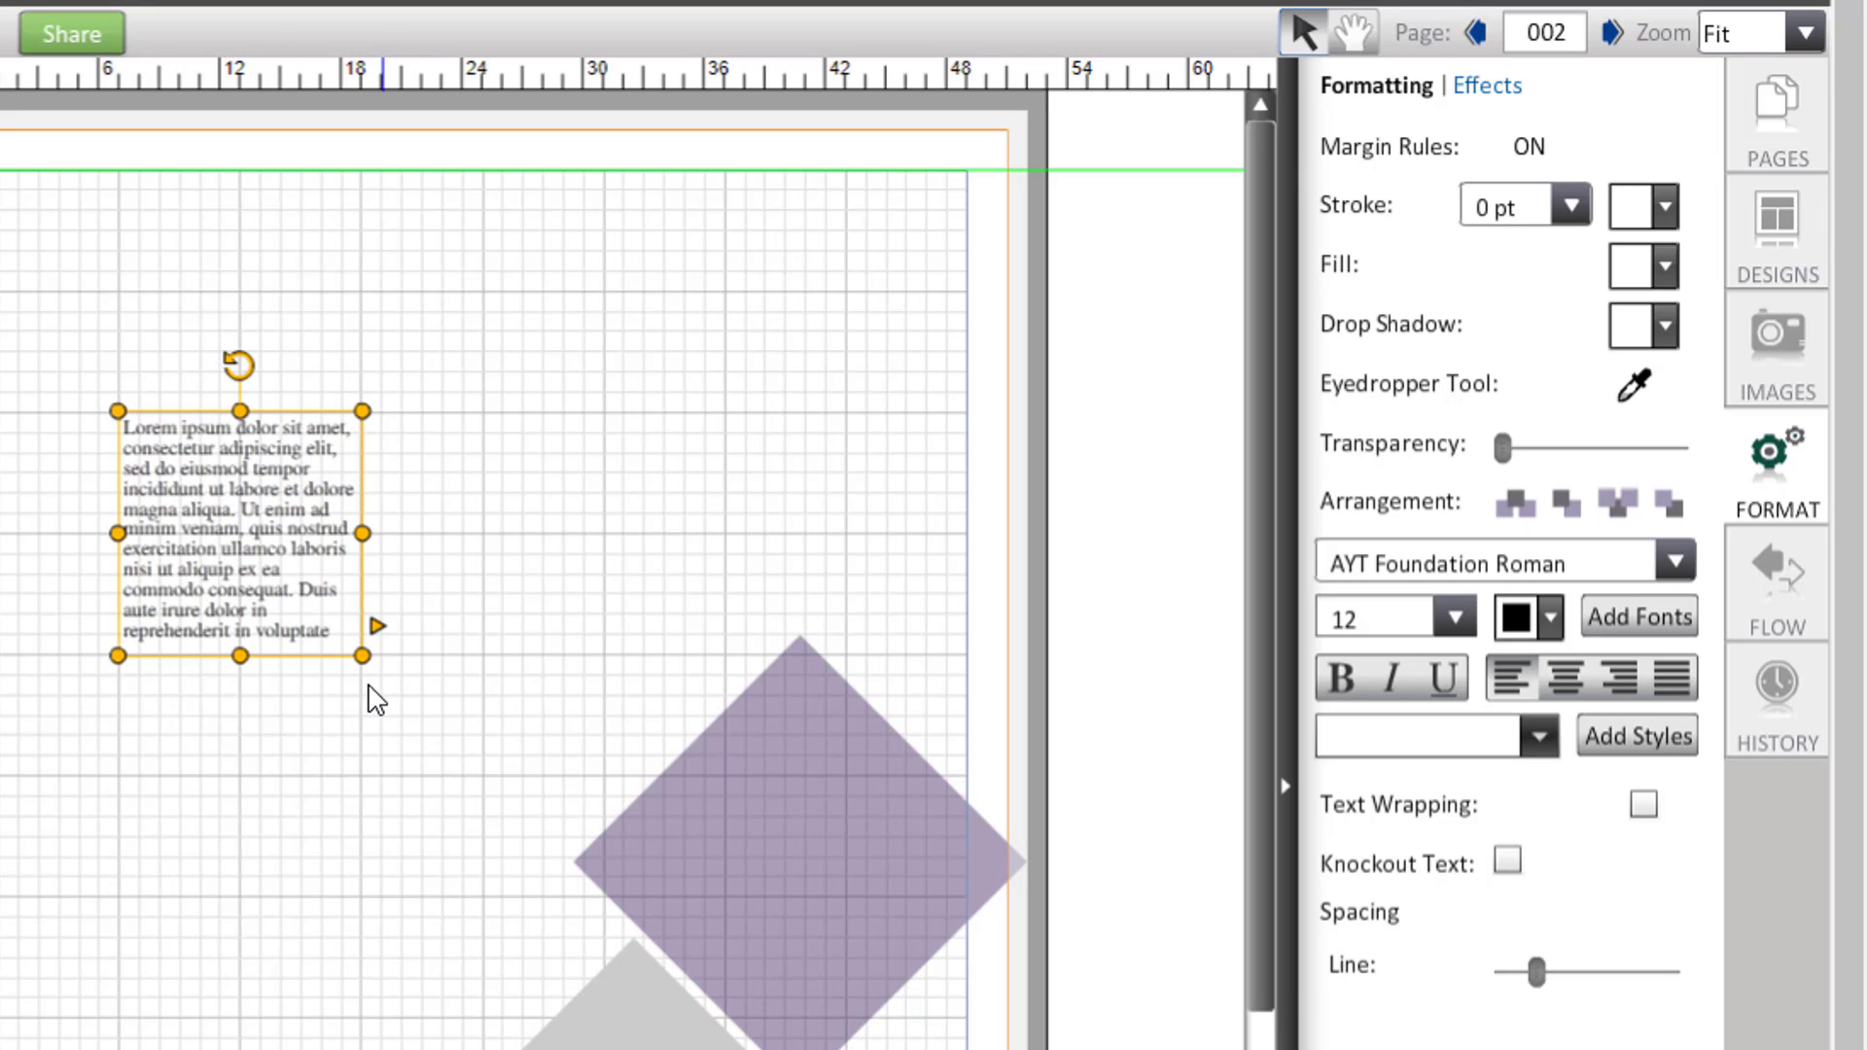
# - Enlarge the text box to about 15p0 high and set its width to 15 picas
pyautogui.moveTo(361, 653); pyautogui.dragTo(603, 720)
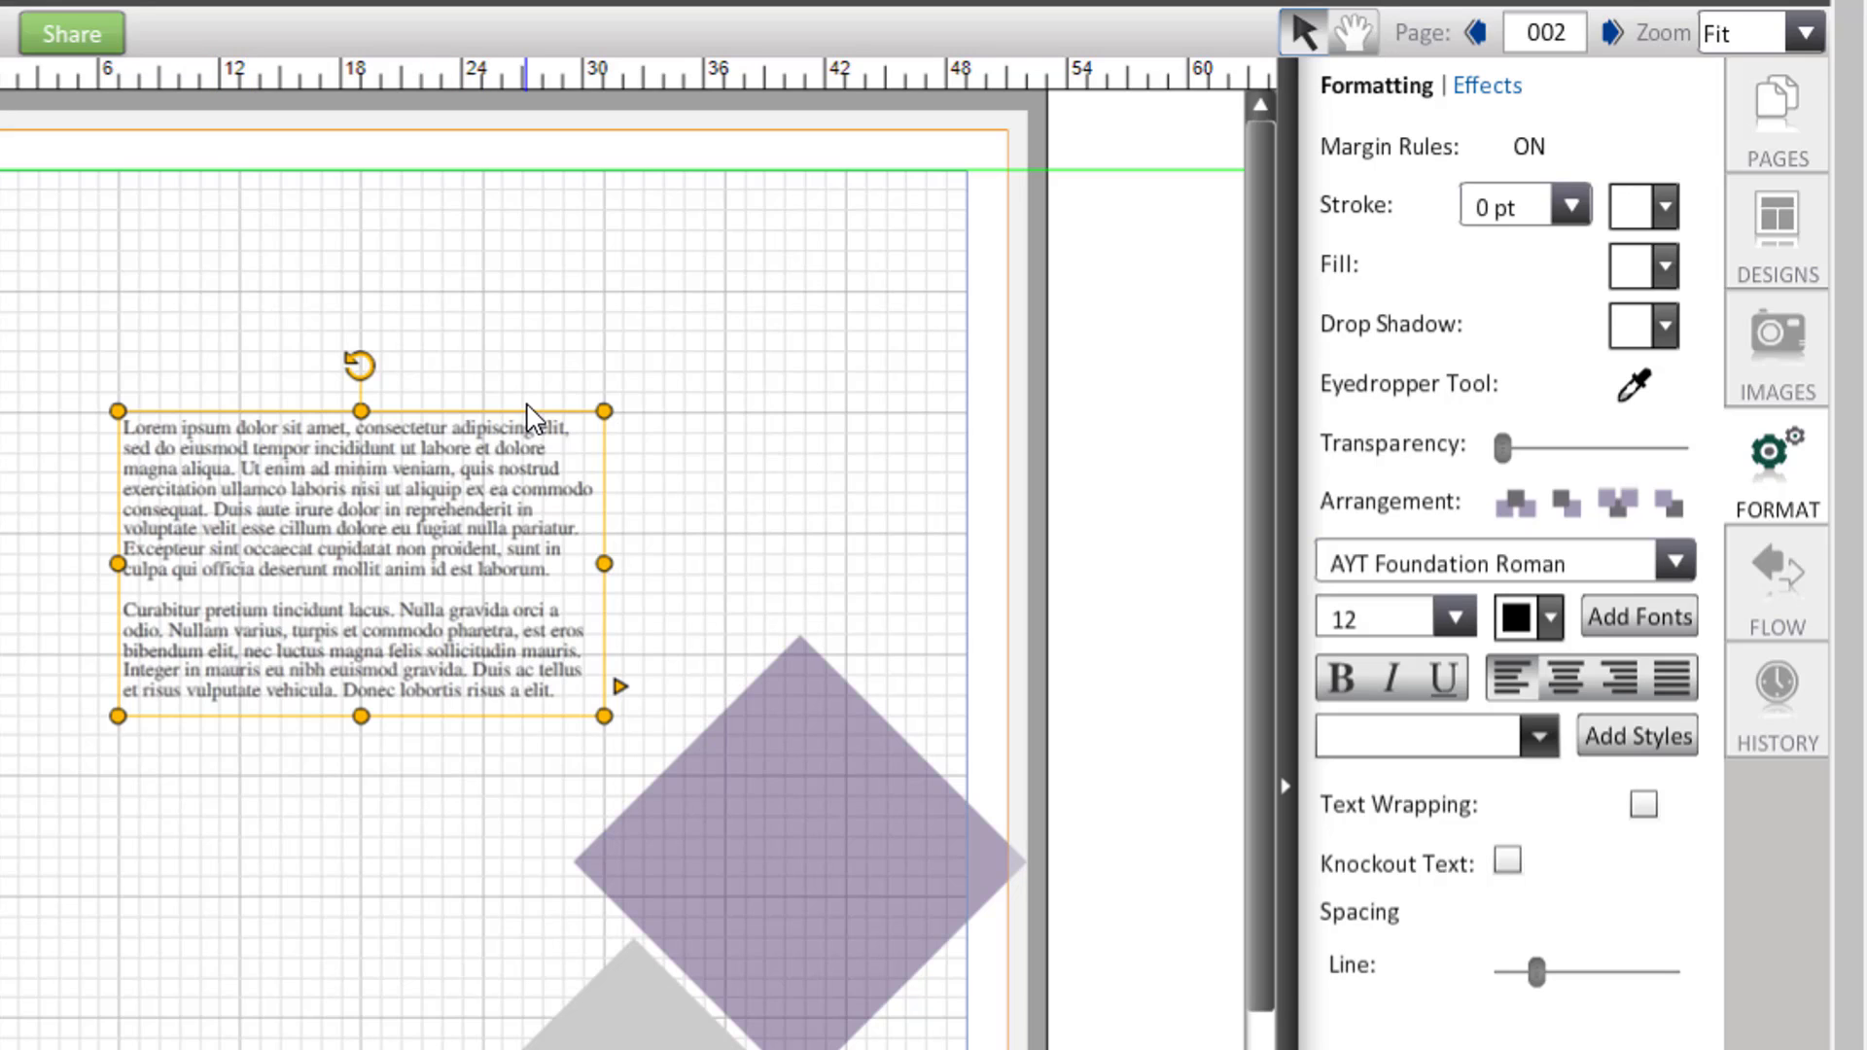
pyautogui.moveTo(527, 411); pyautogui.dragTo(474, 410)
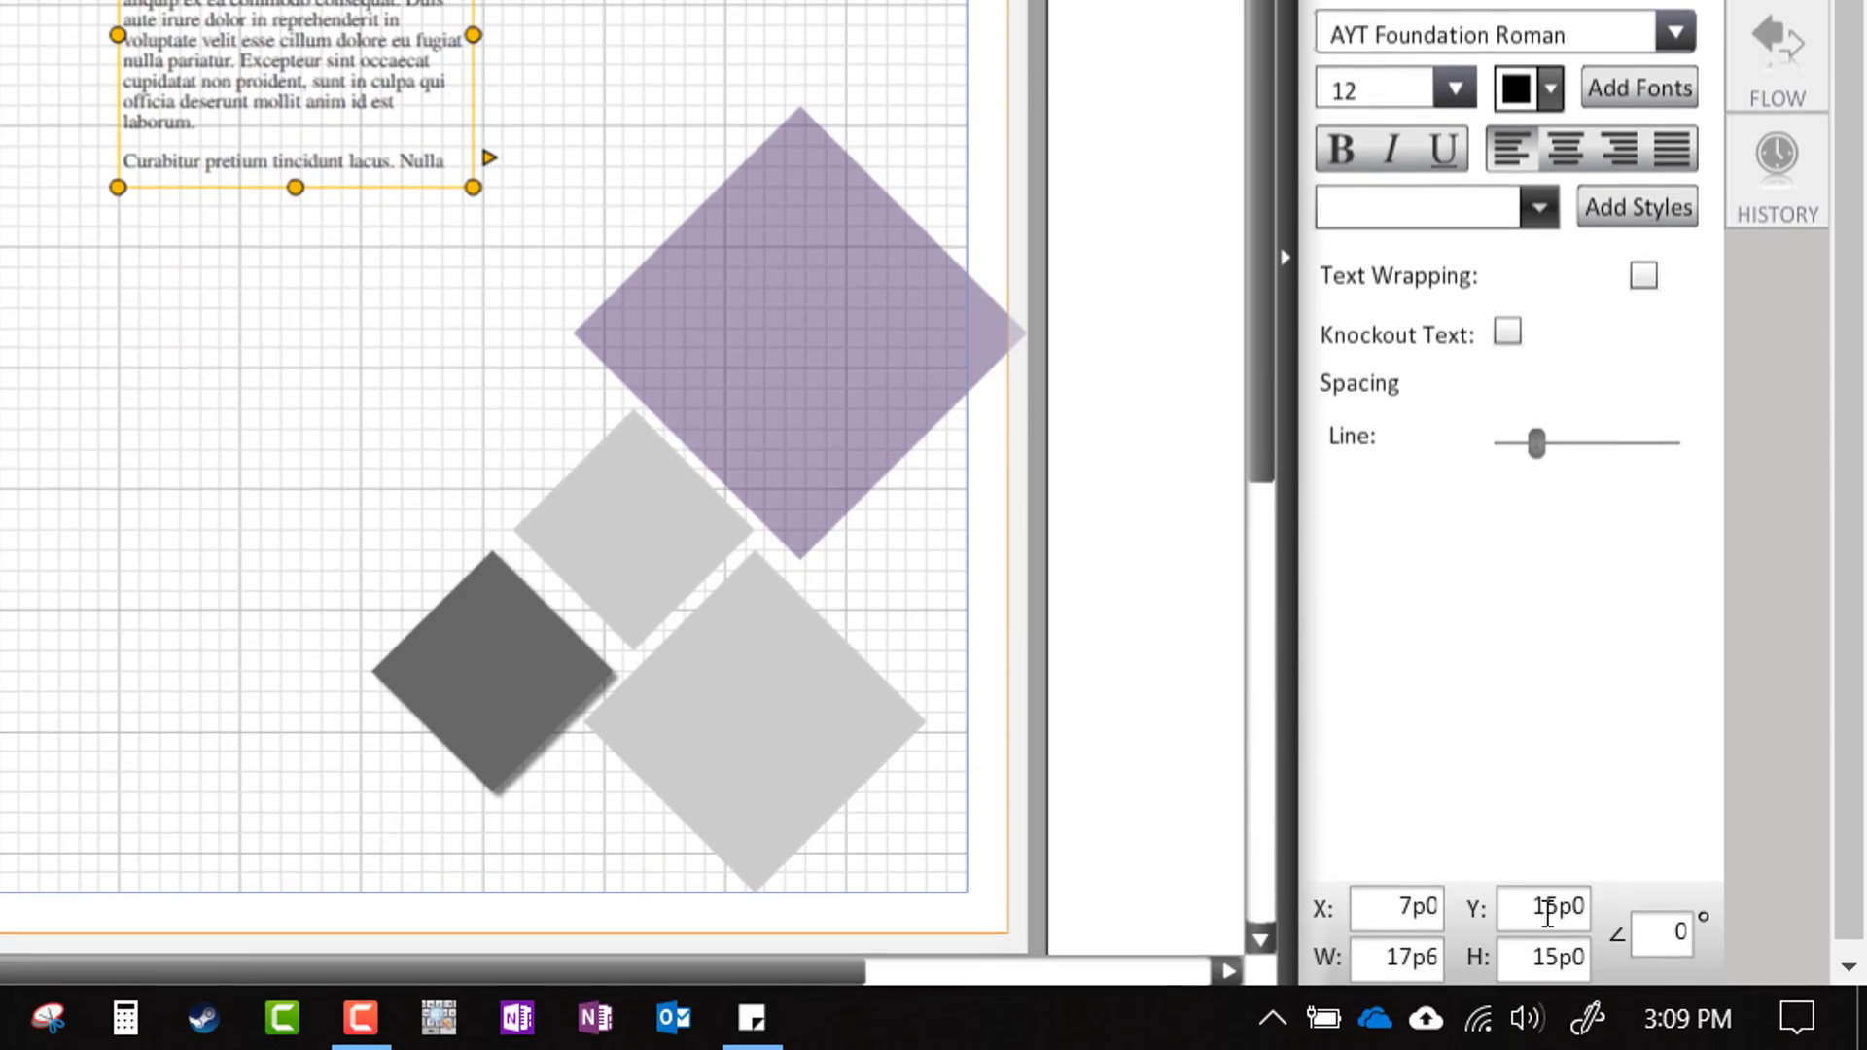
pyautogui.click(1407, 957)
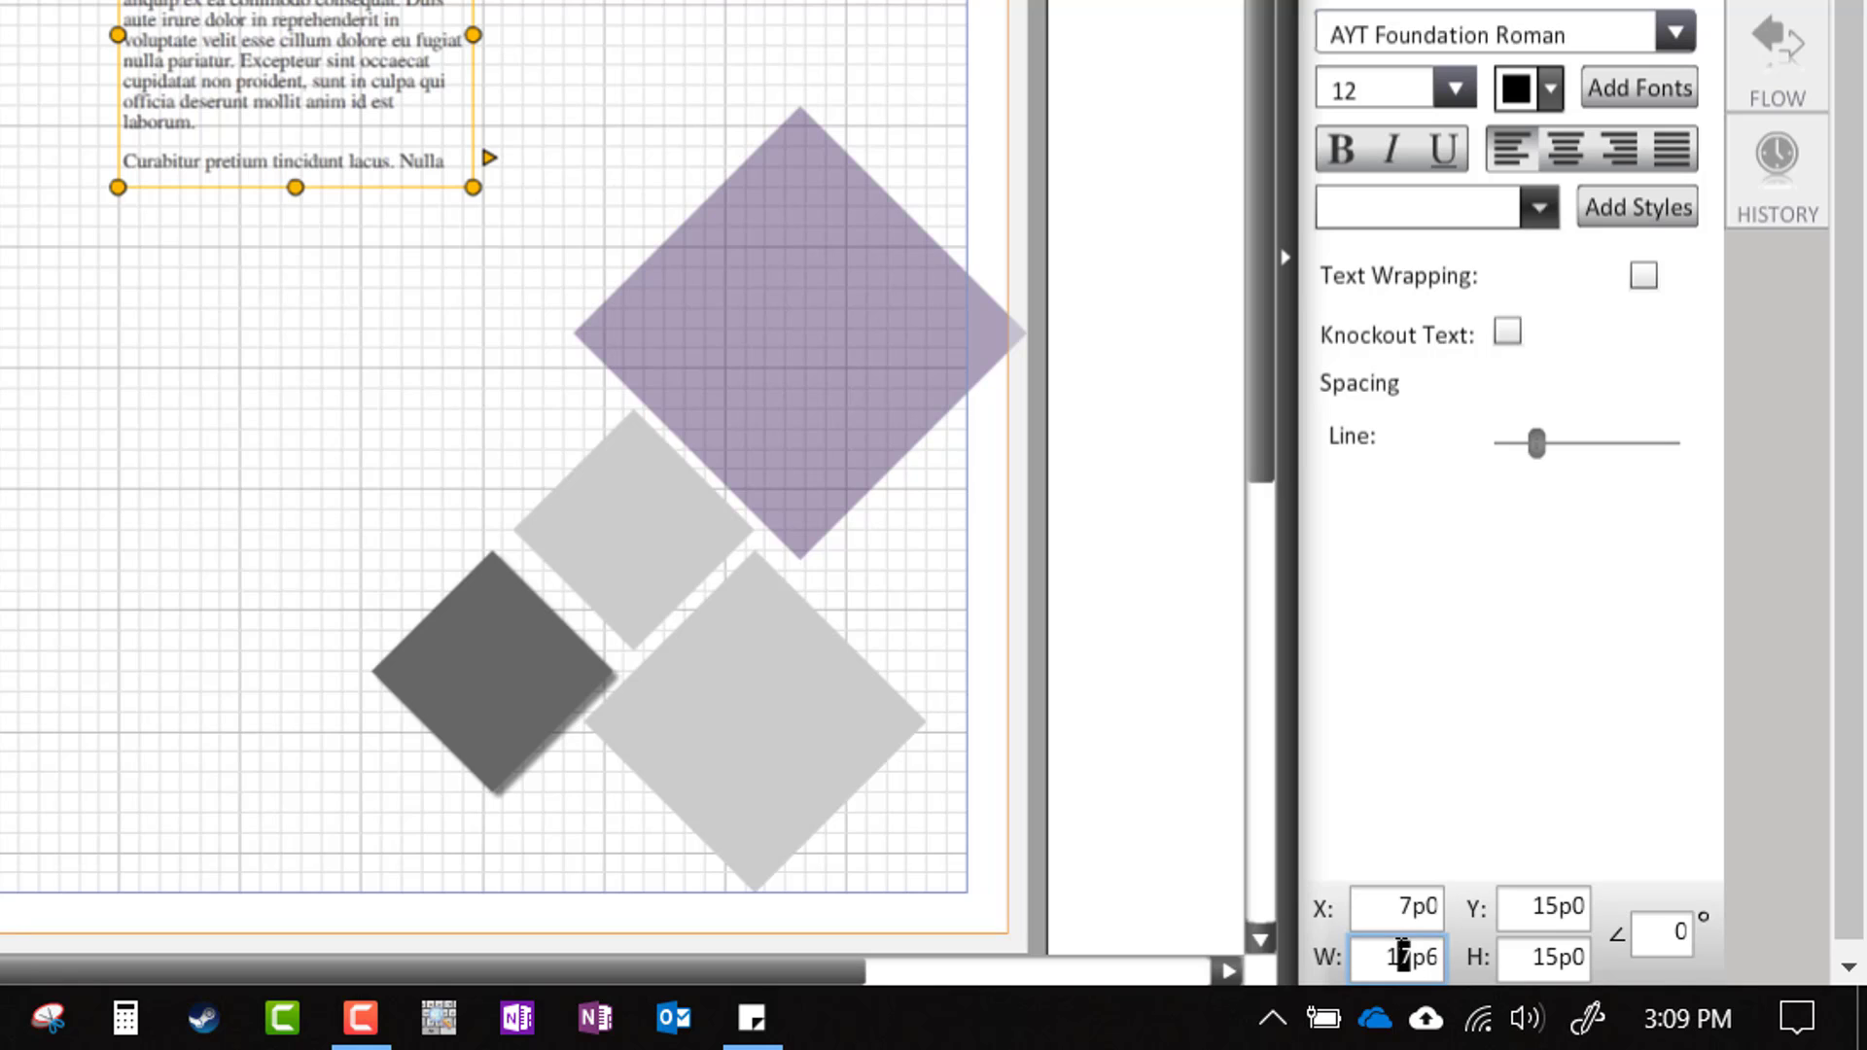
pyautogui.write('5')
pyautogui.moveTo(1436, 959); pyautogui.dragTo(1427, 958)
pyautogui.press('BackSpace')
pyautogui.press('Tab')
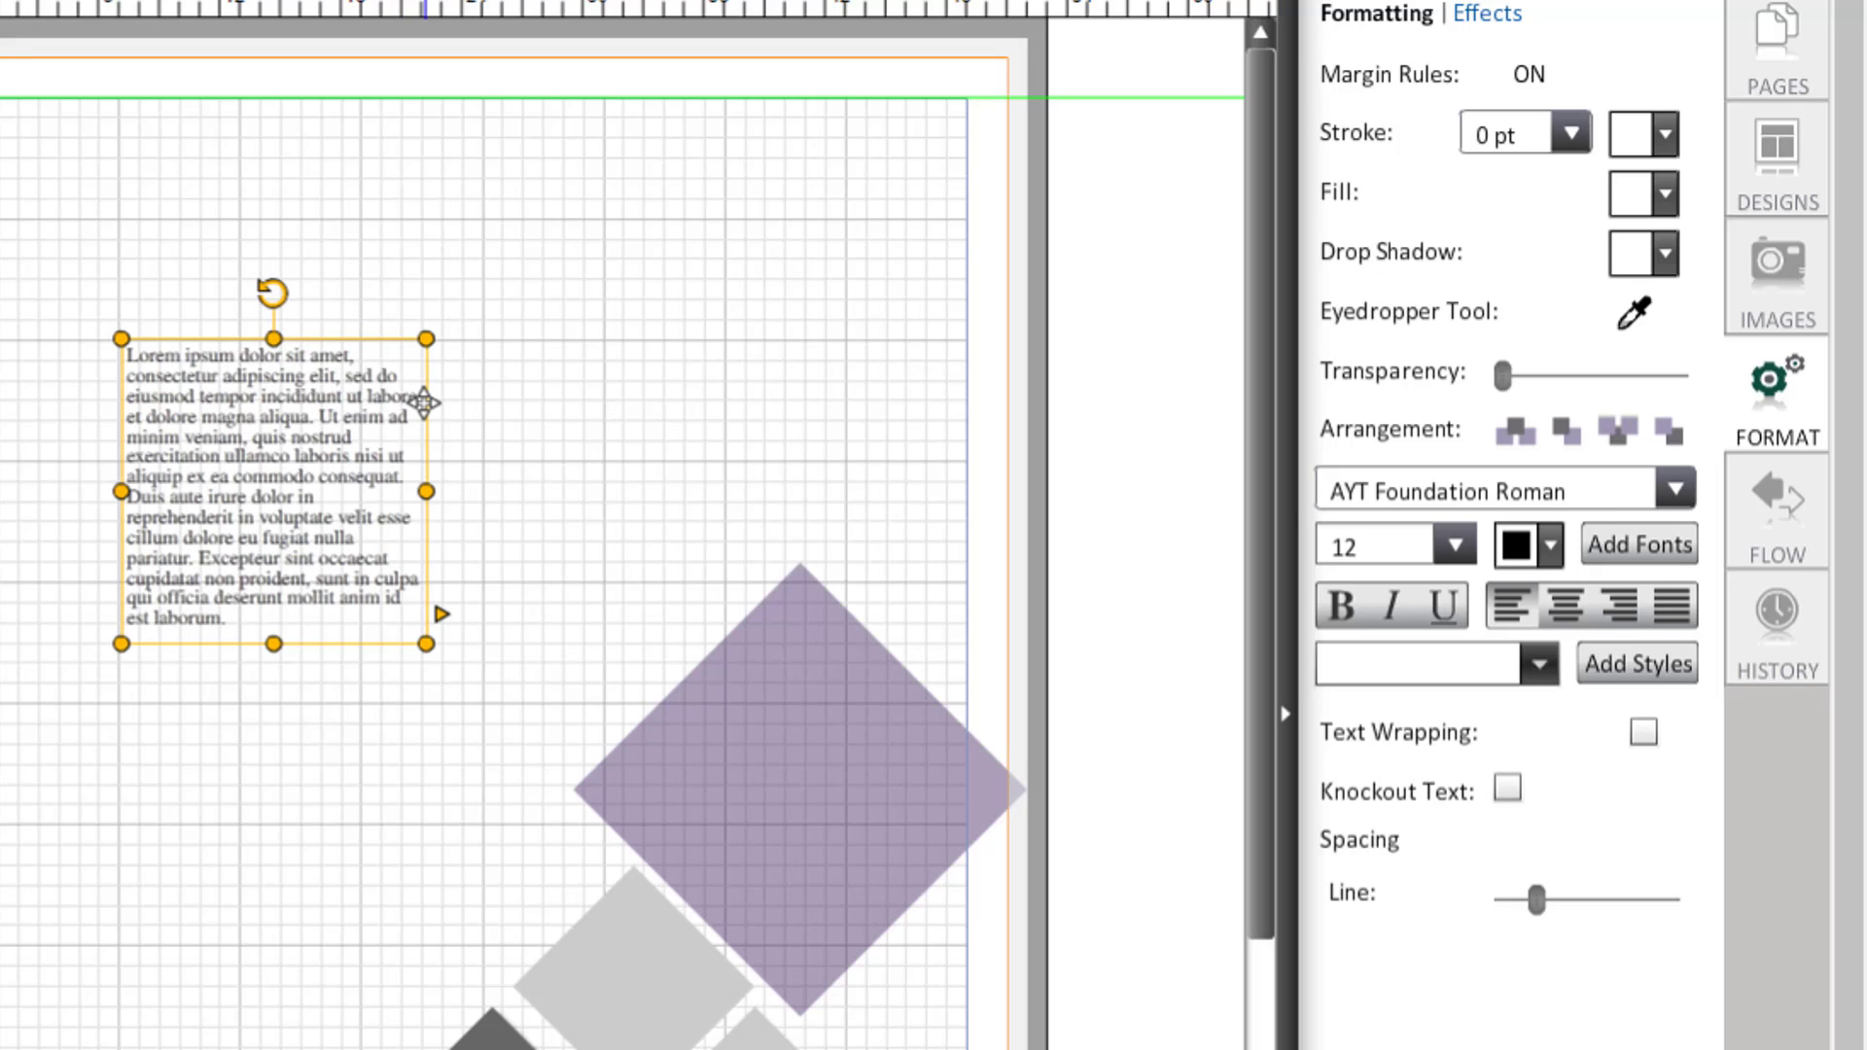
# - Change the font of all the text in the box to AYT Franklin Gothic Heavy
pyautogui.click(1669, 489)
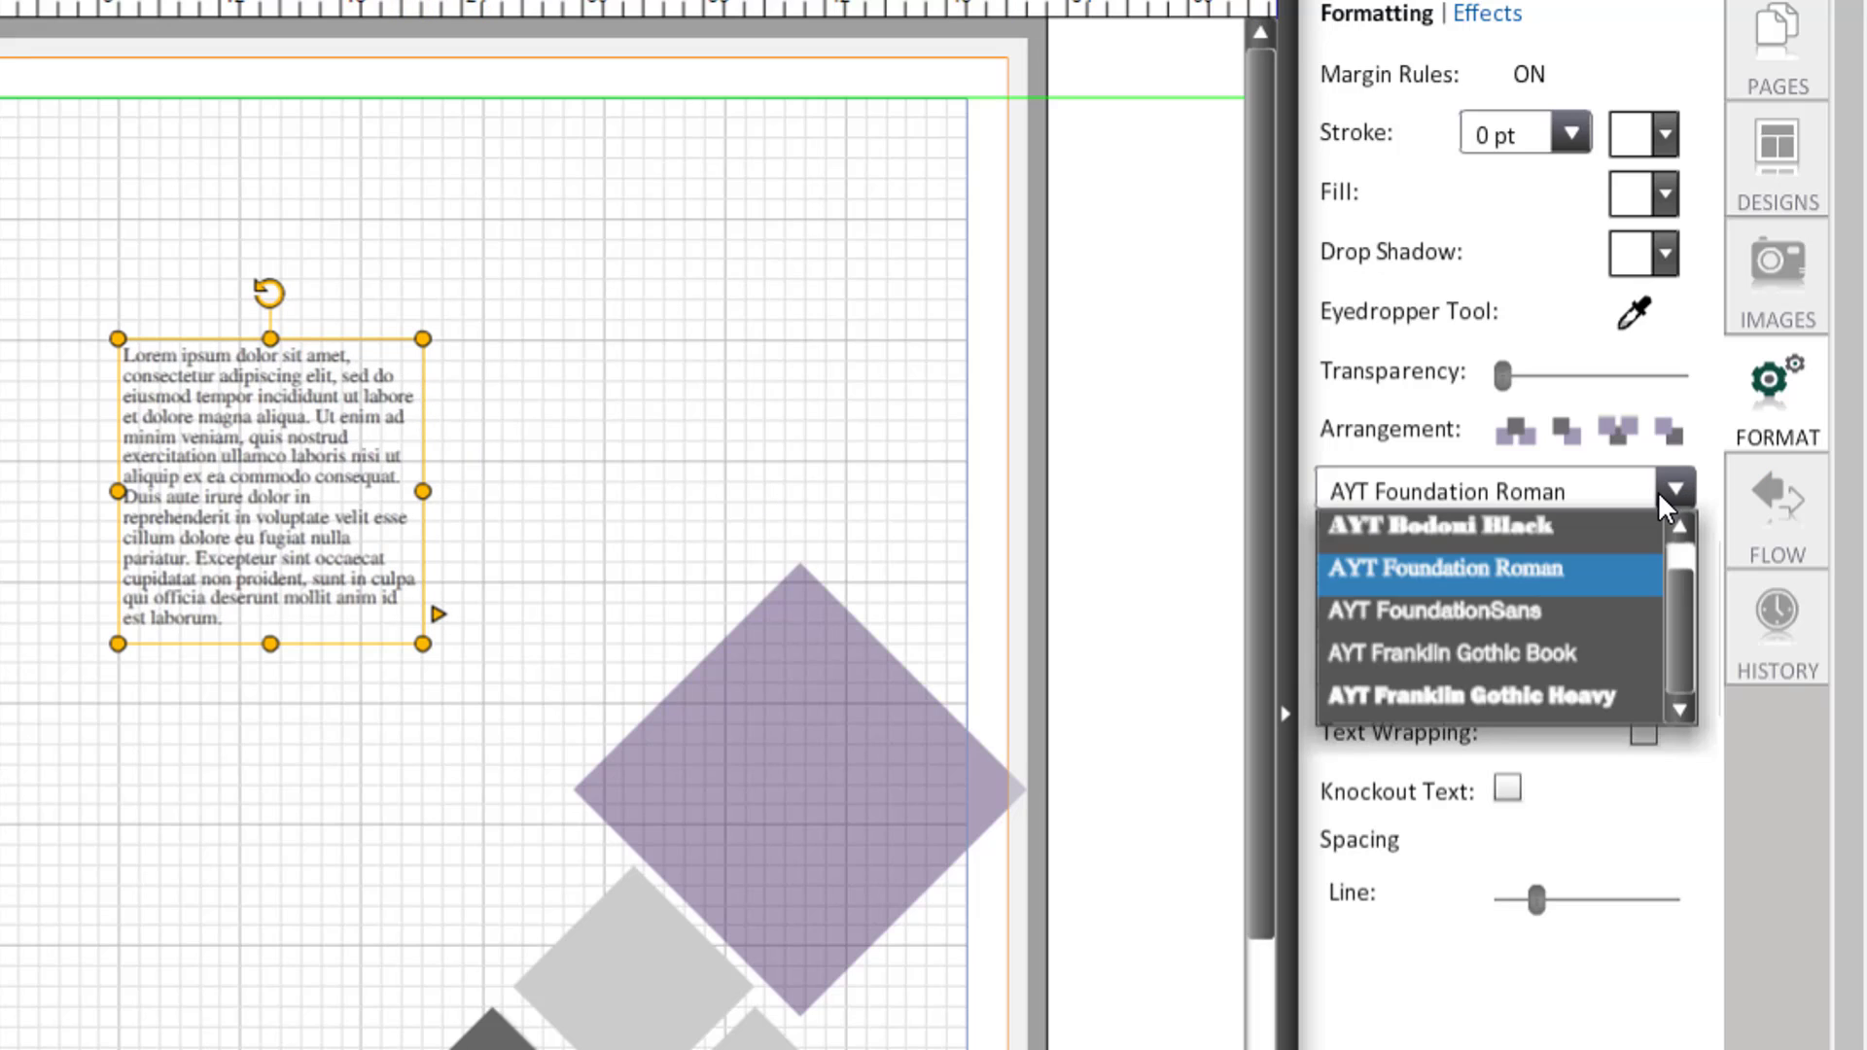
pyautogui.click(1536, 692)
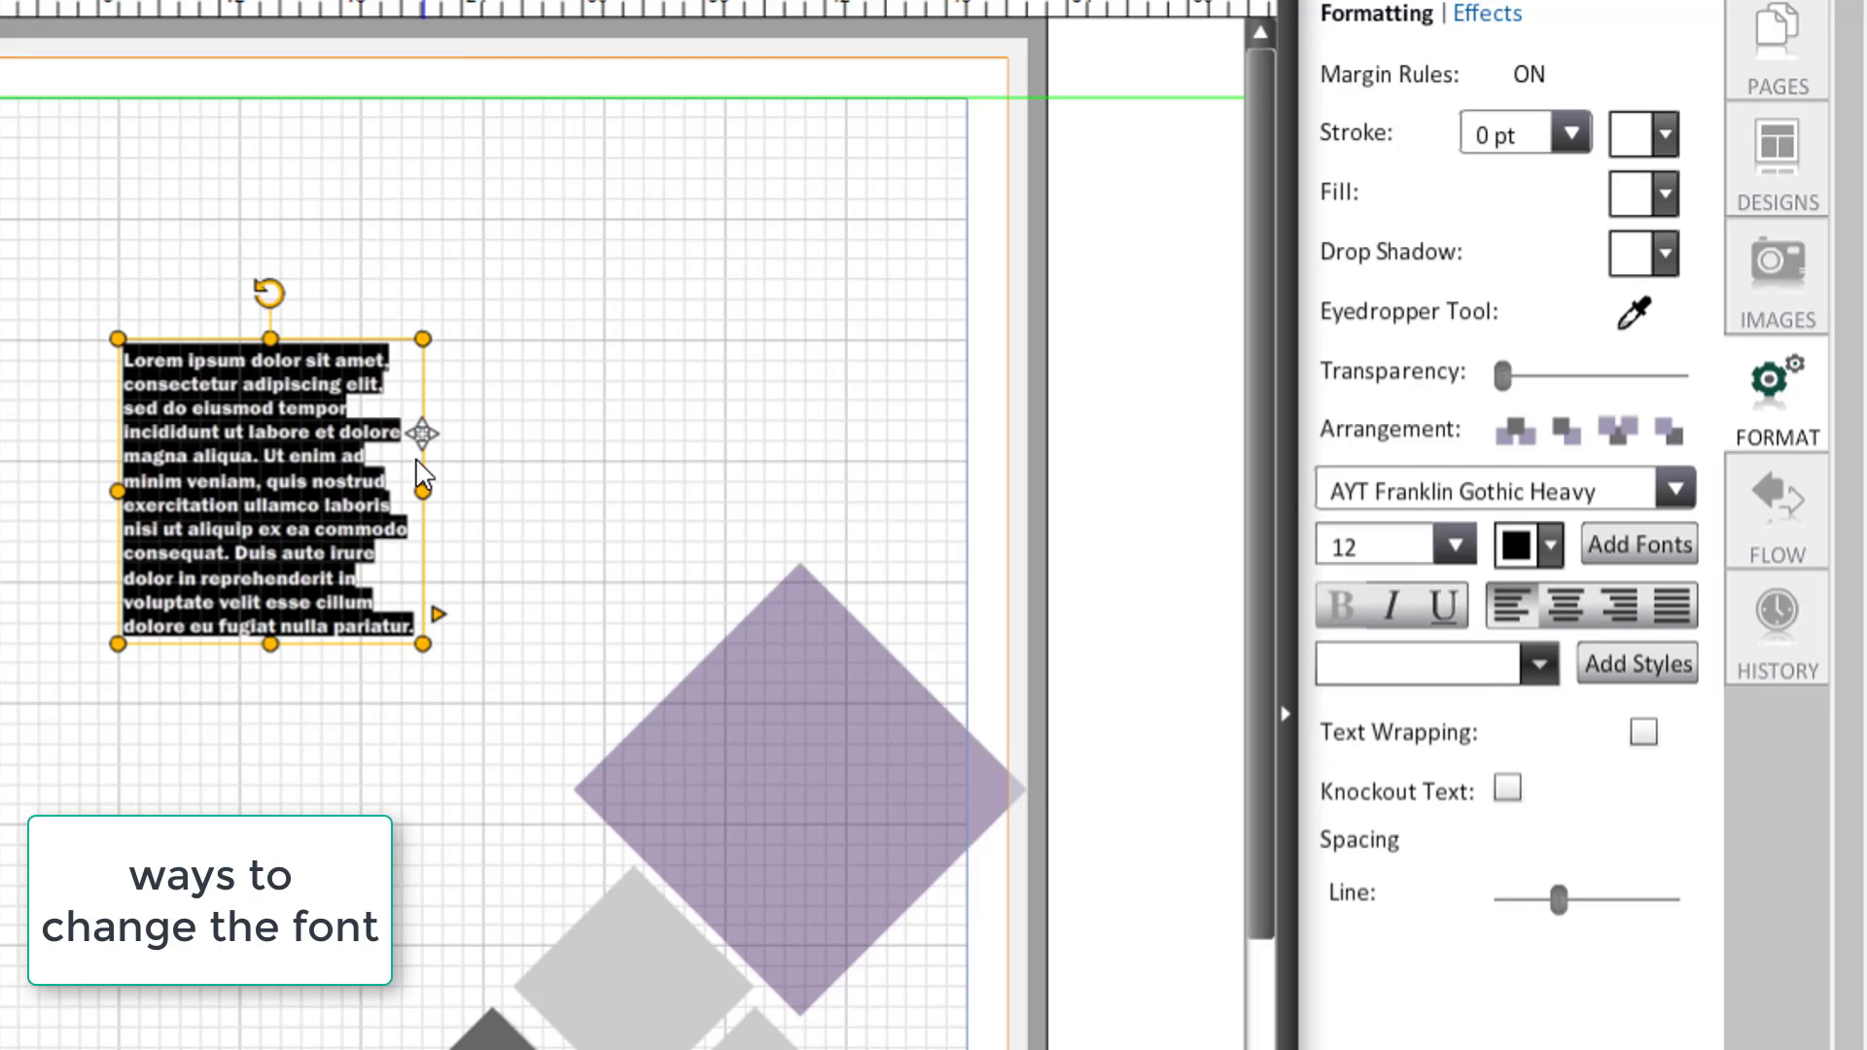
pyautogui.click(385, 480)
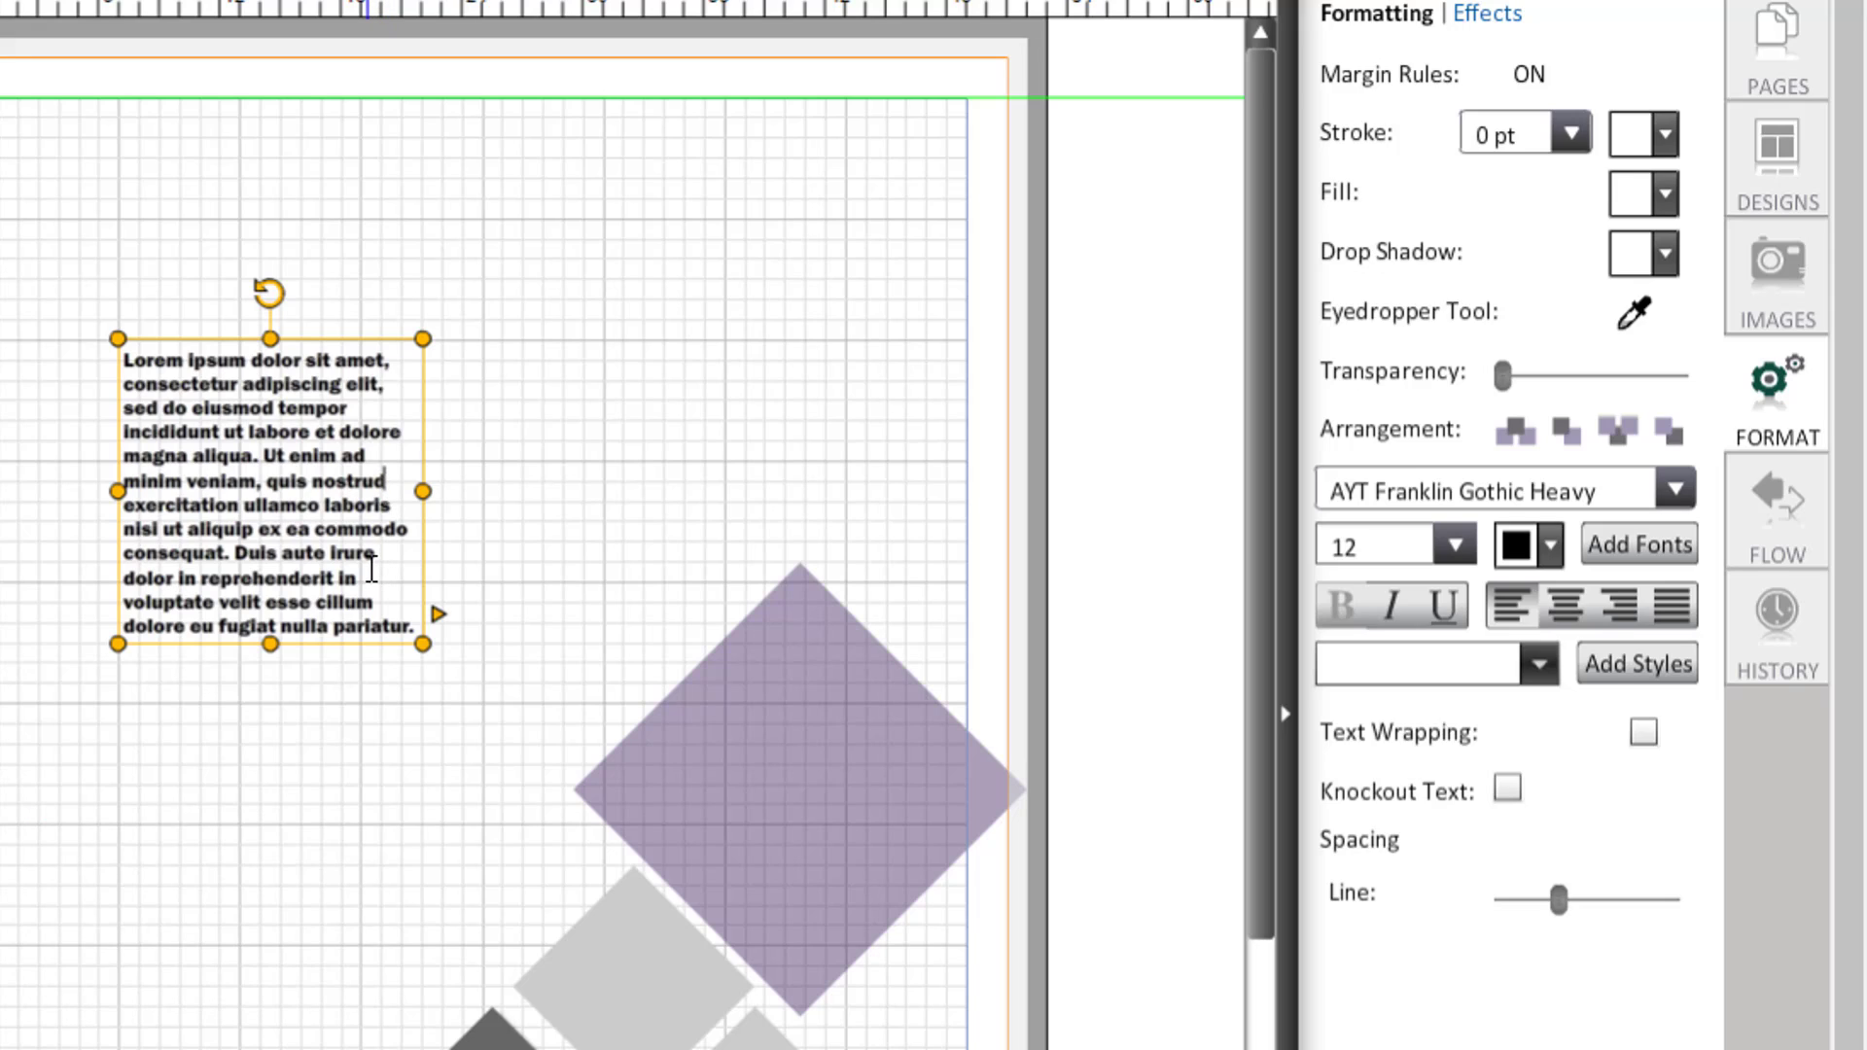
# - Split the placeholder text into two paragraphs after "exercitation u", with a blank line between them
pyautogui.click(237, 552)
pyautogui.click(255, 505)
pyautogui.press('Return')
pyautogui.press('Return')
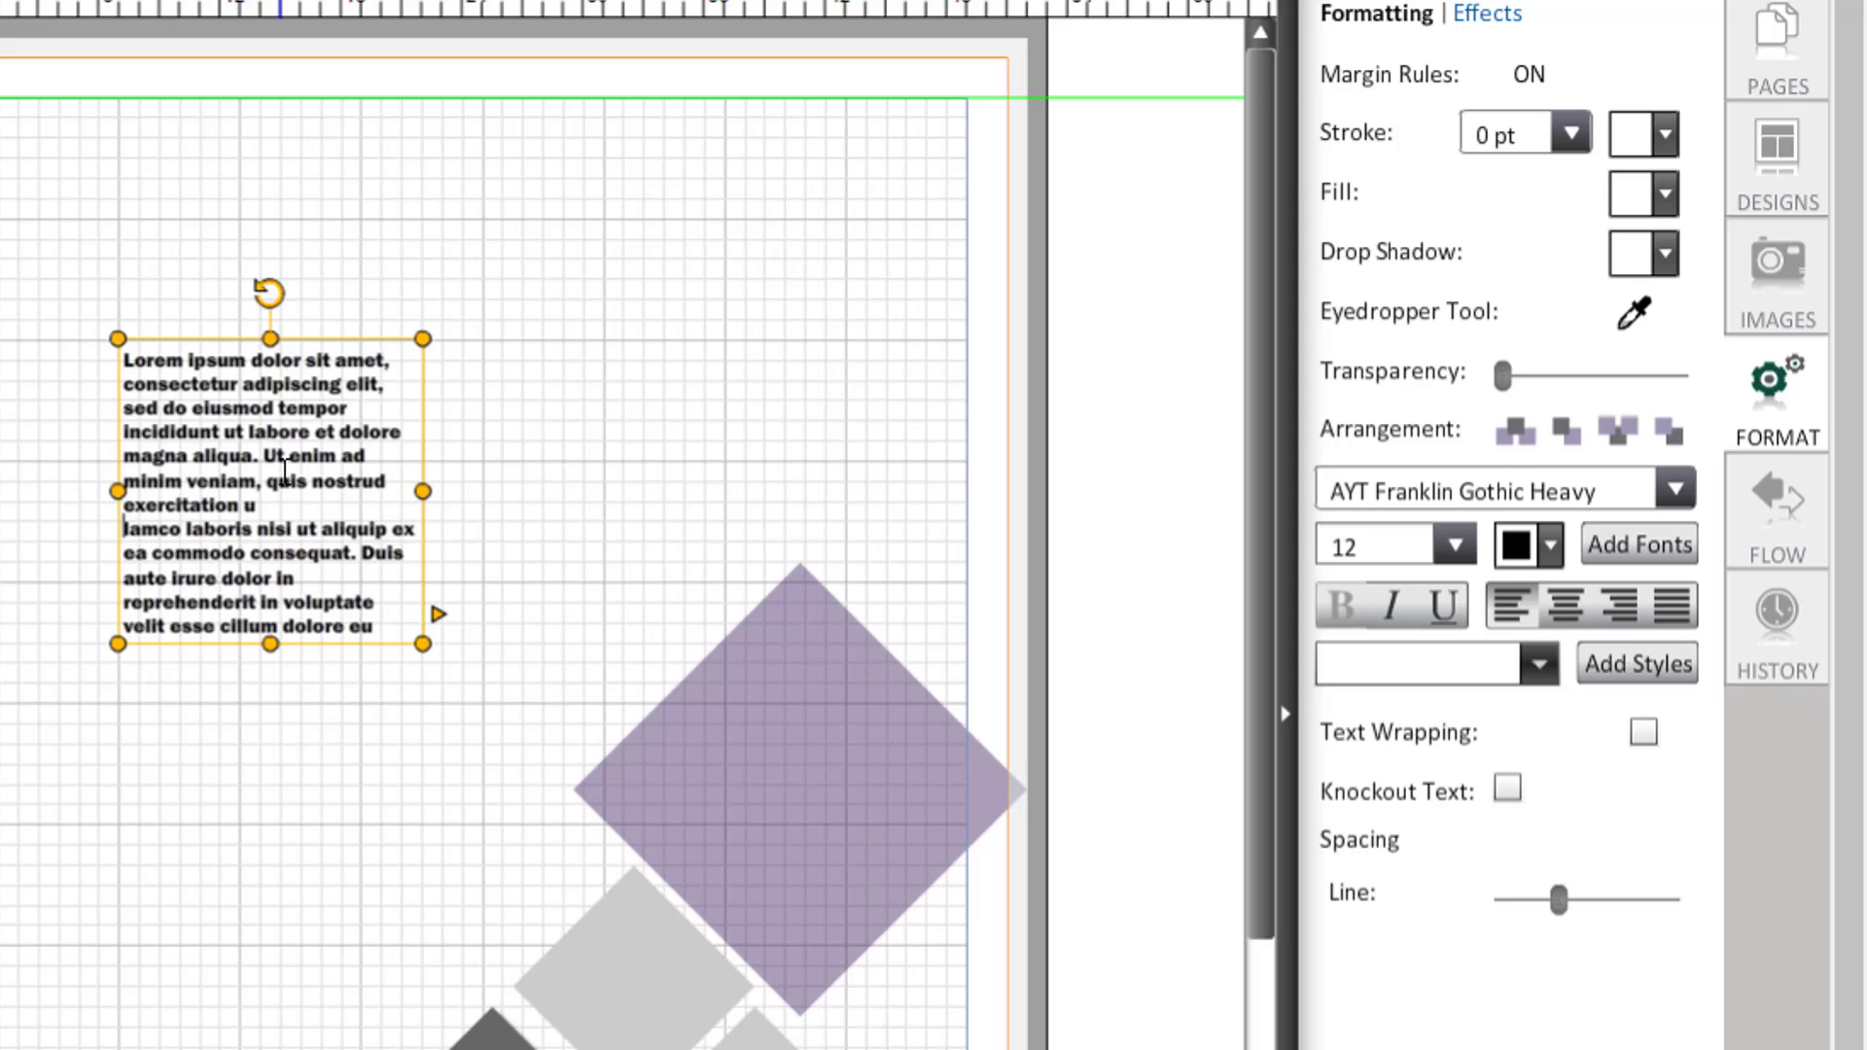
# - Change only the first paragraph's font to AYT Foundation Roman and check the font of each paragraph
pyautogui.moveTo(258, 505); pyautogui.dragTo(108, 350)
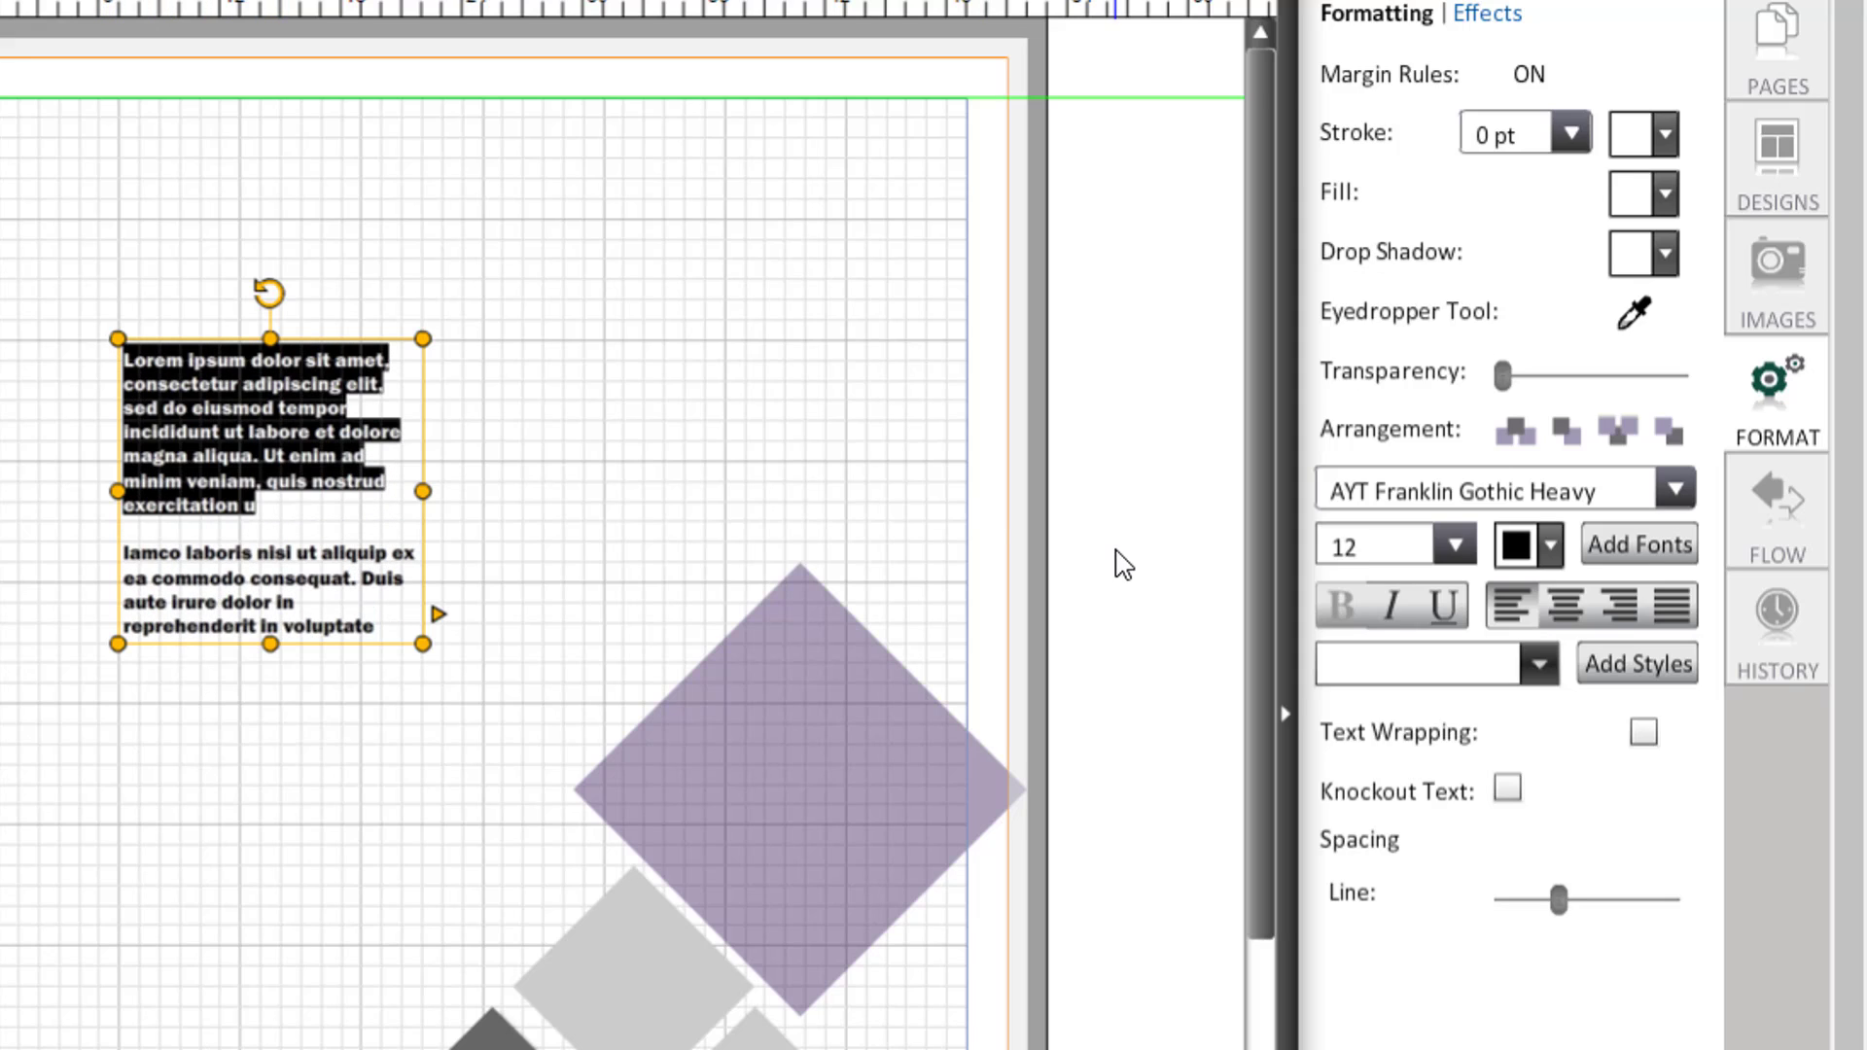
pyautogui.click(1669, 484)
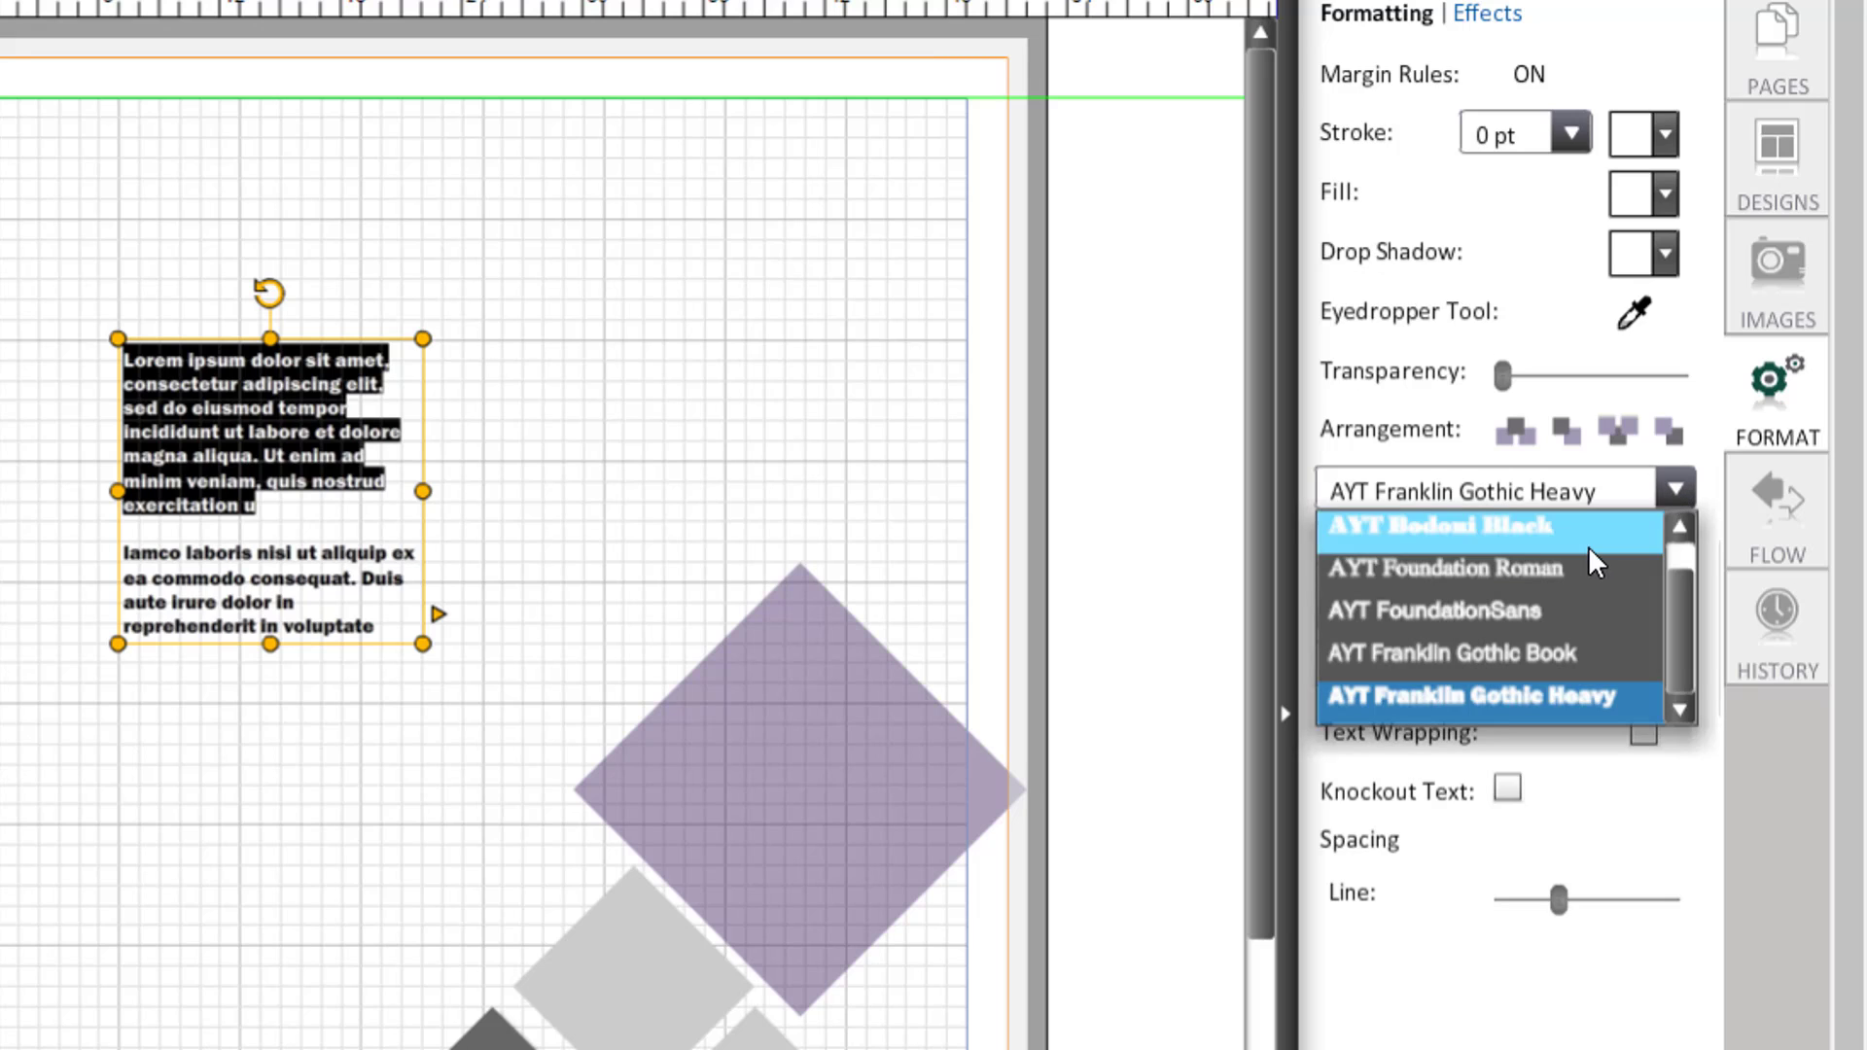
pyautogui.click(1520, 568)
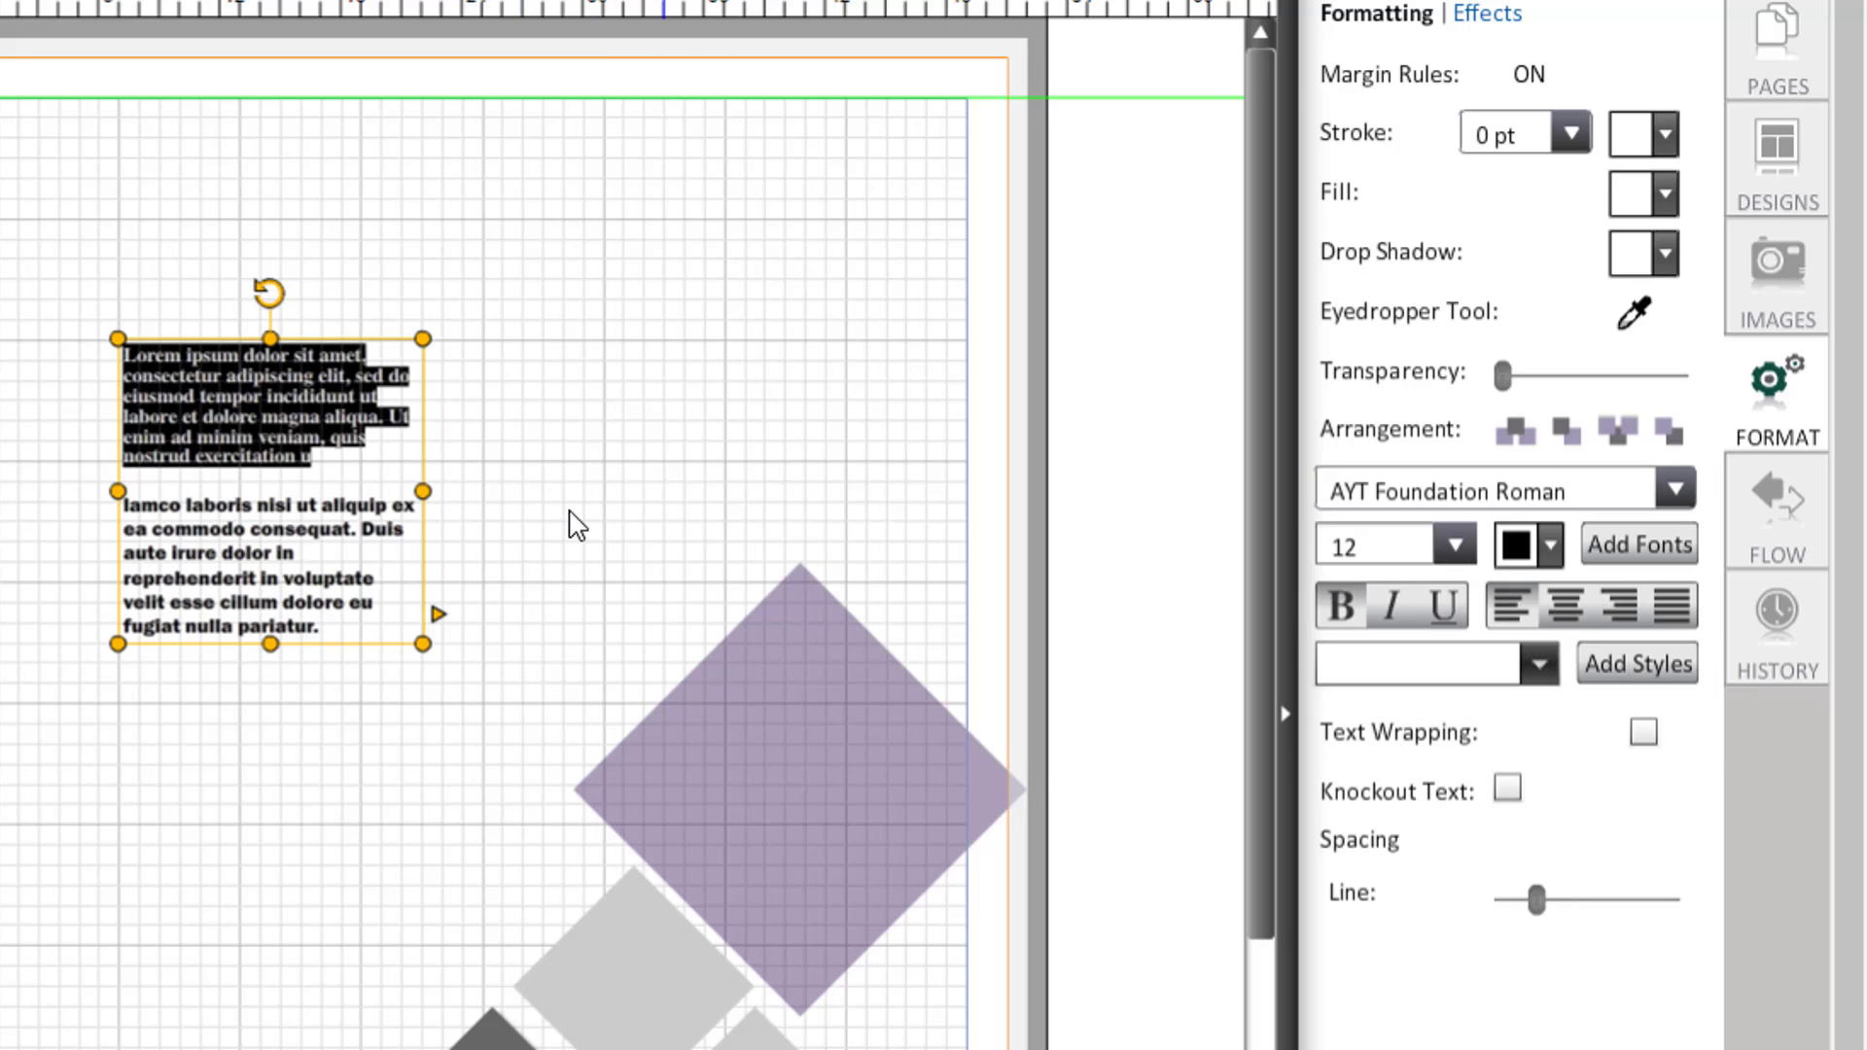
pyautogui.click(331, 510)
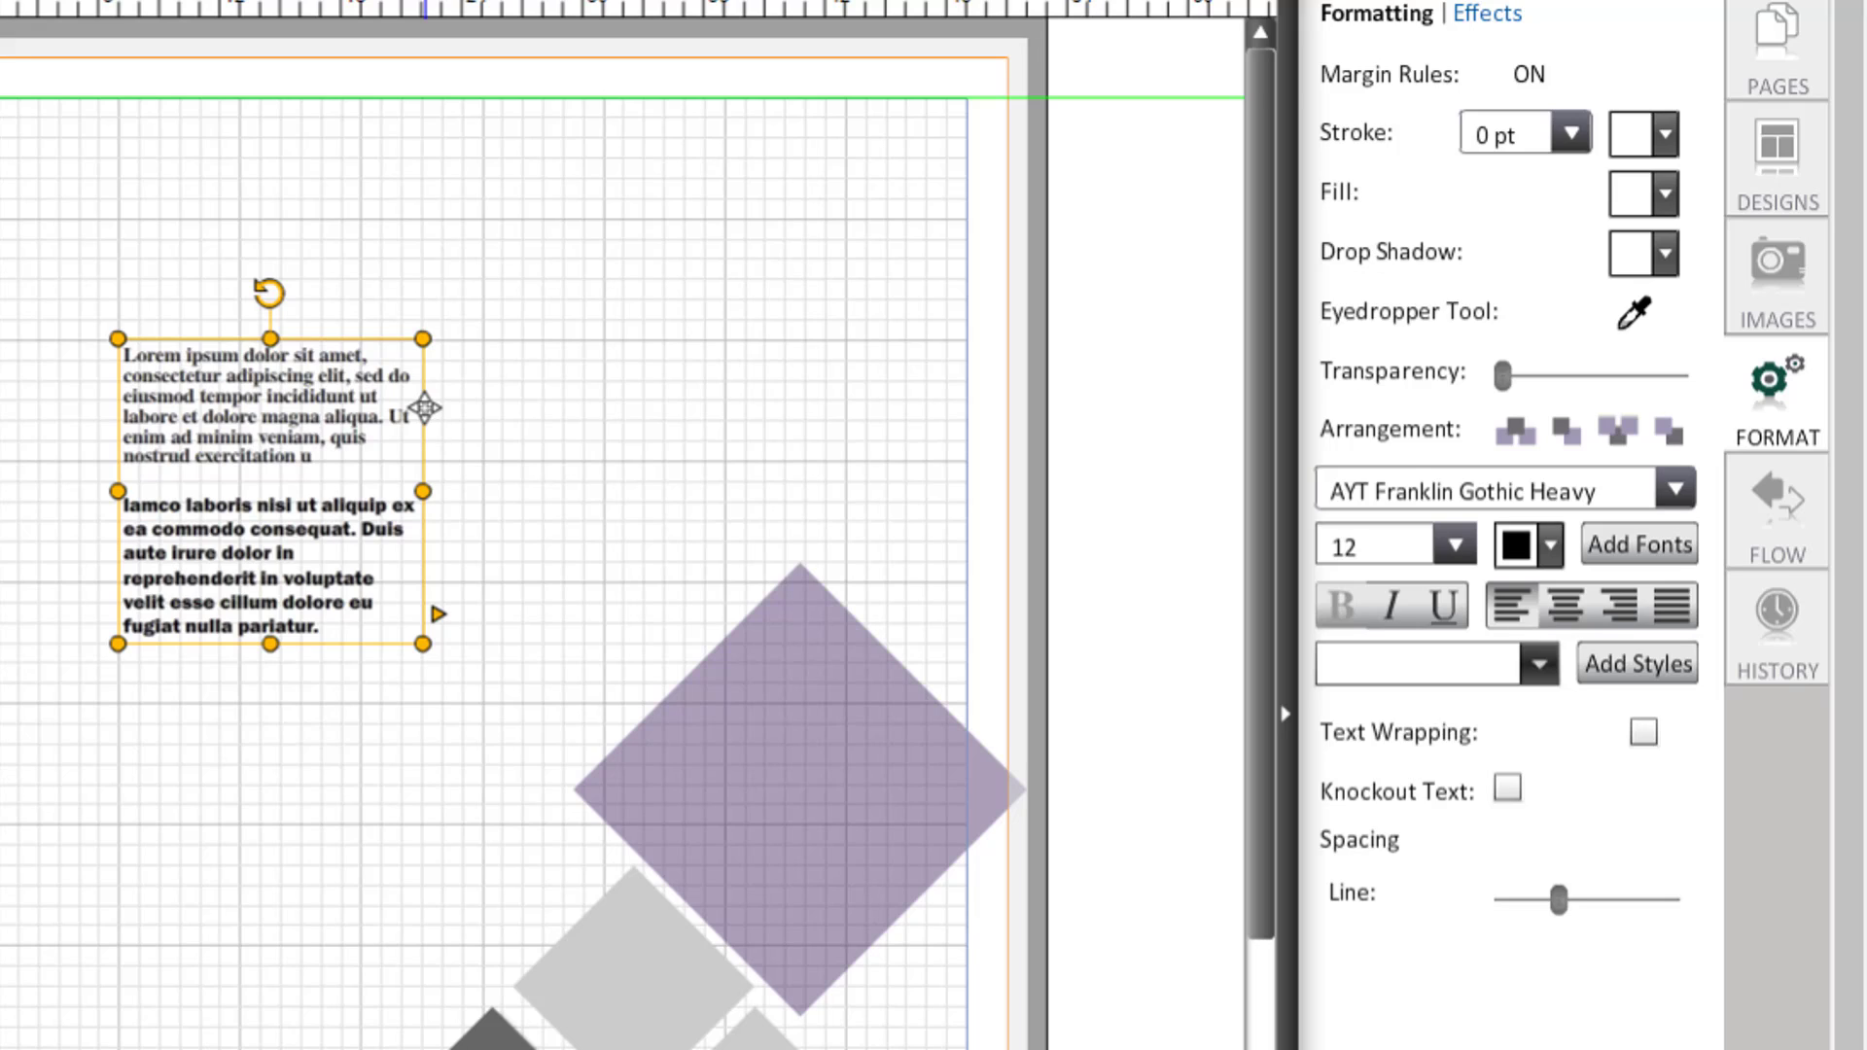
pyautogui.click(401, 420)
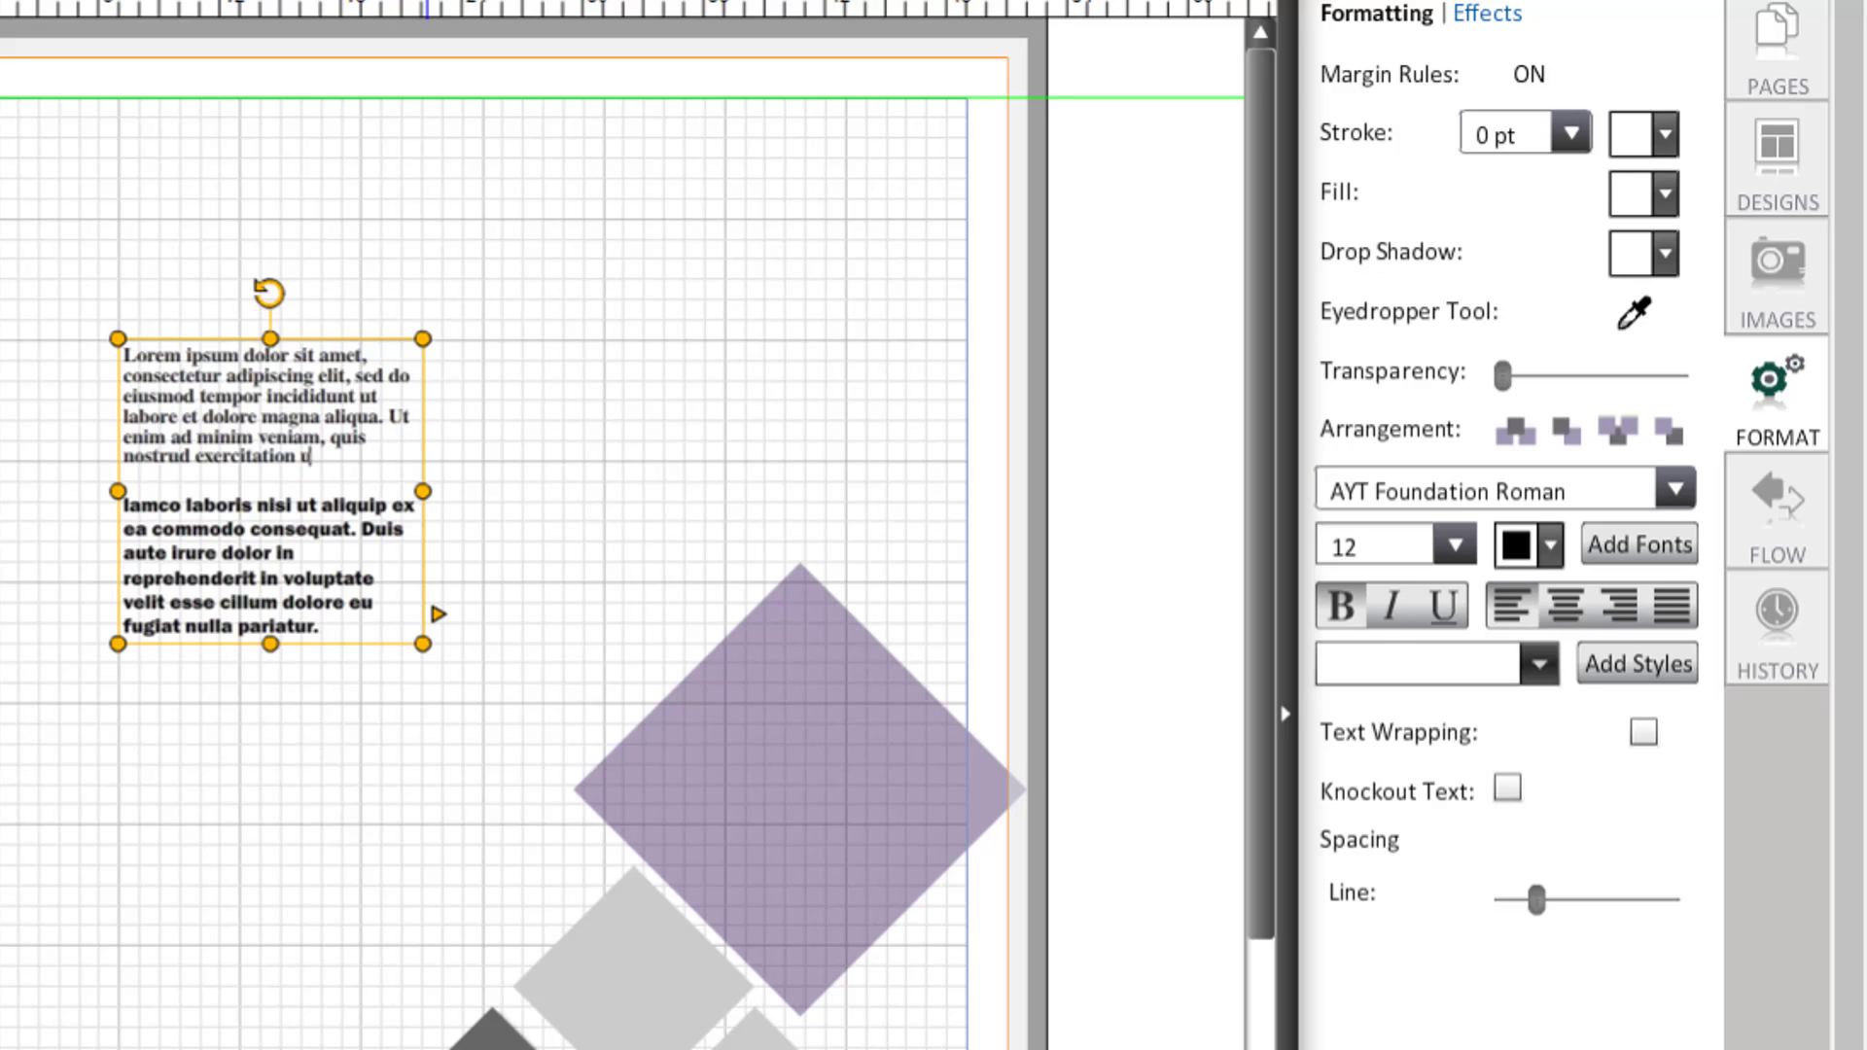
# - Change the font of all the text in the box to AYT Franklin Gothic Book
pyautogui.click(1671, 491)
pyautogui.click(1507, 666)
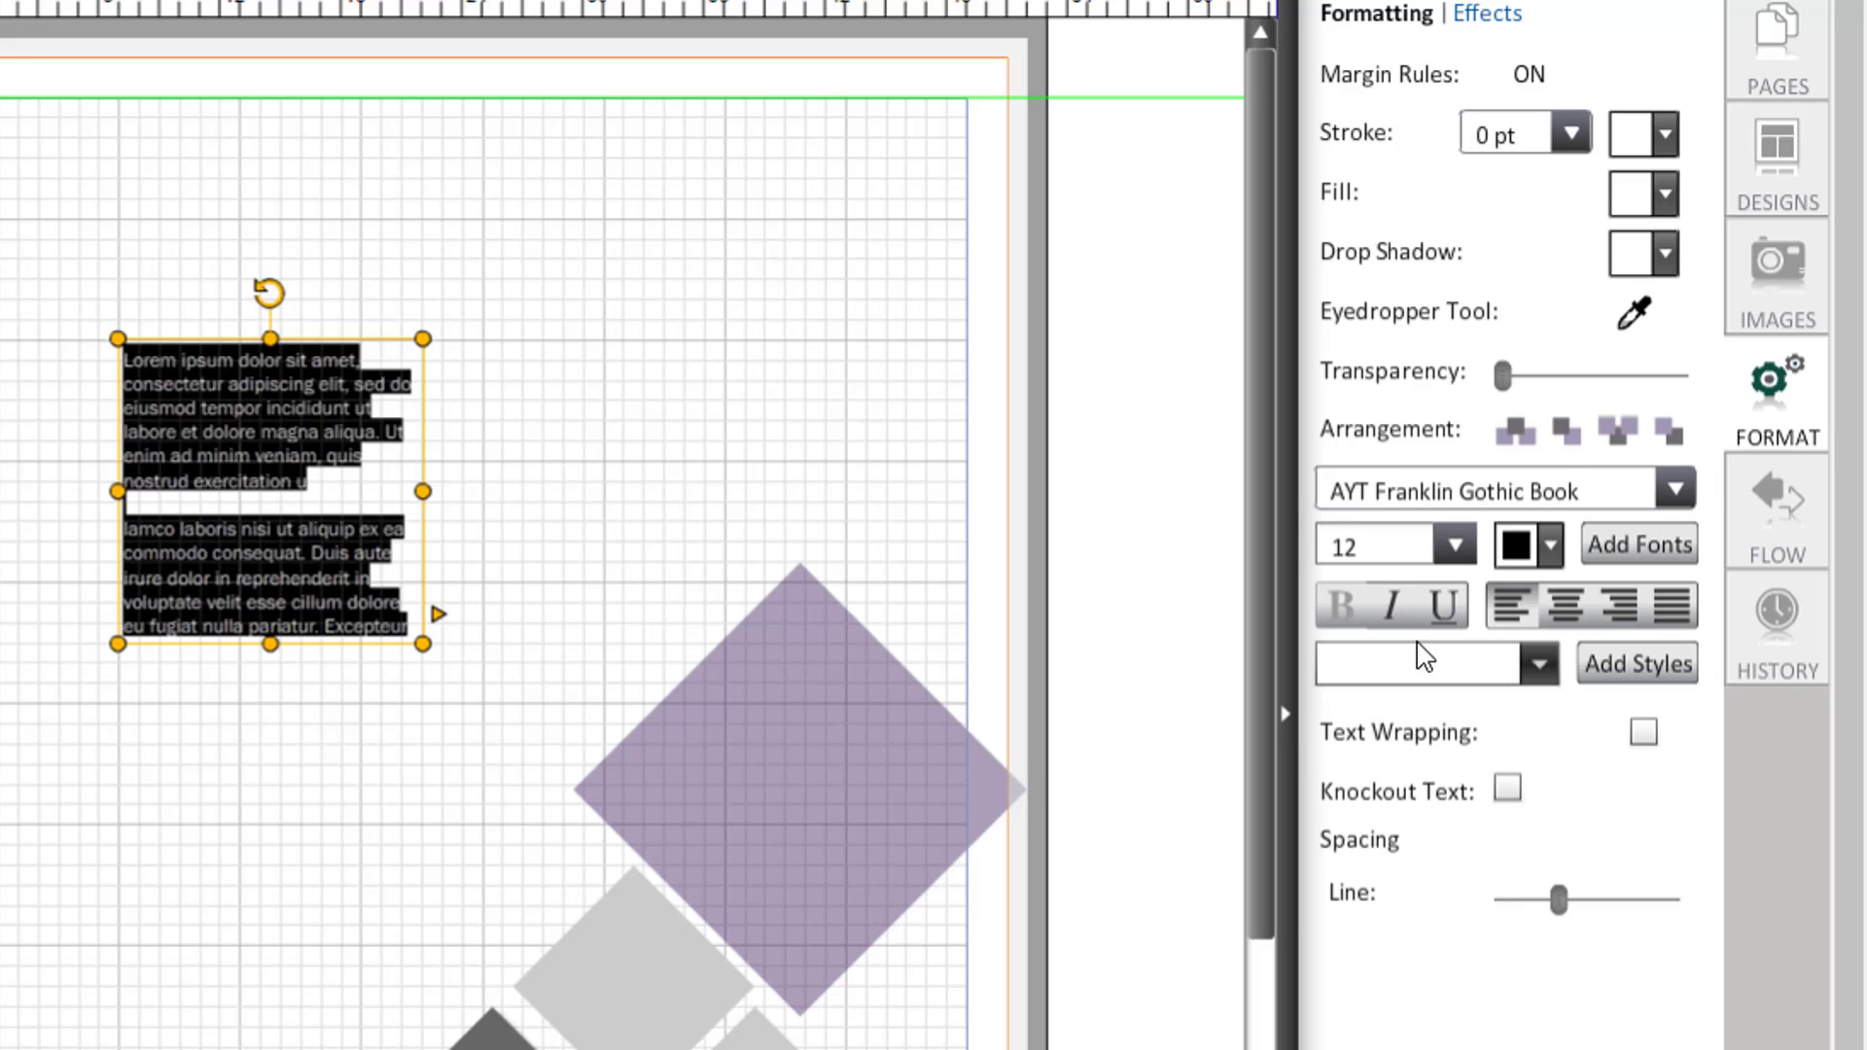
pyautogui.click(670, 564)
# - Delete the first paragraph and the blank lines left above the remaining text, ending with the text box deselected
pyautogui.click(317, 492)
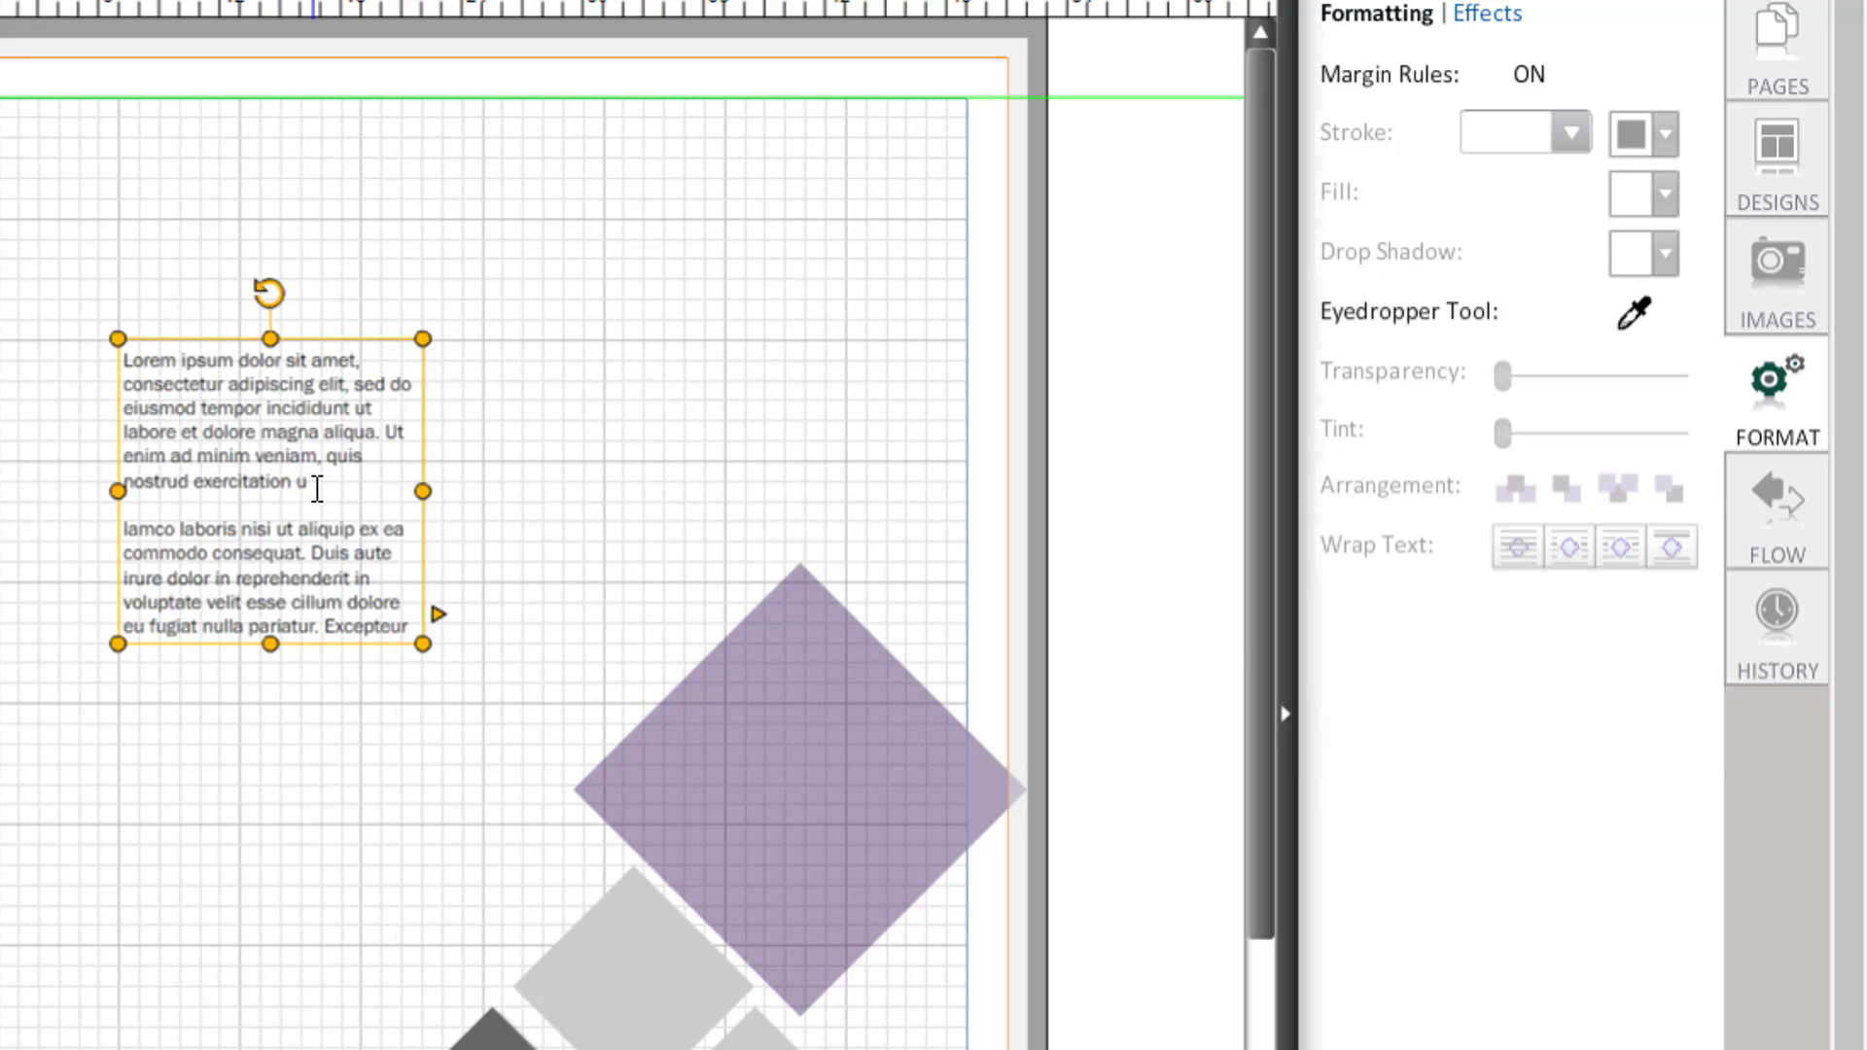
pyautogui.moveTo(314, 481); pyautogui.dragTo(97, 363)
pyautogui.press('Delete')
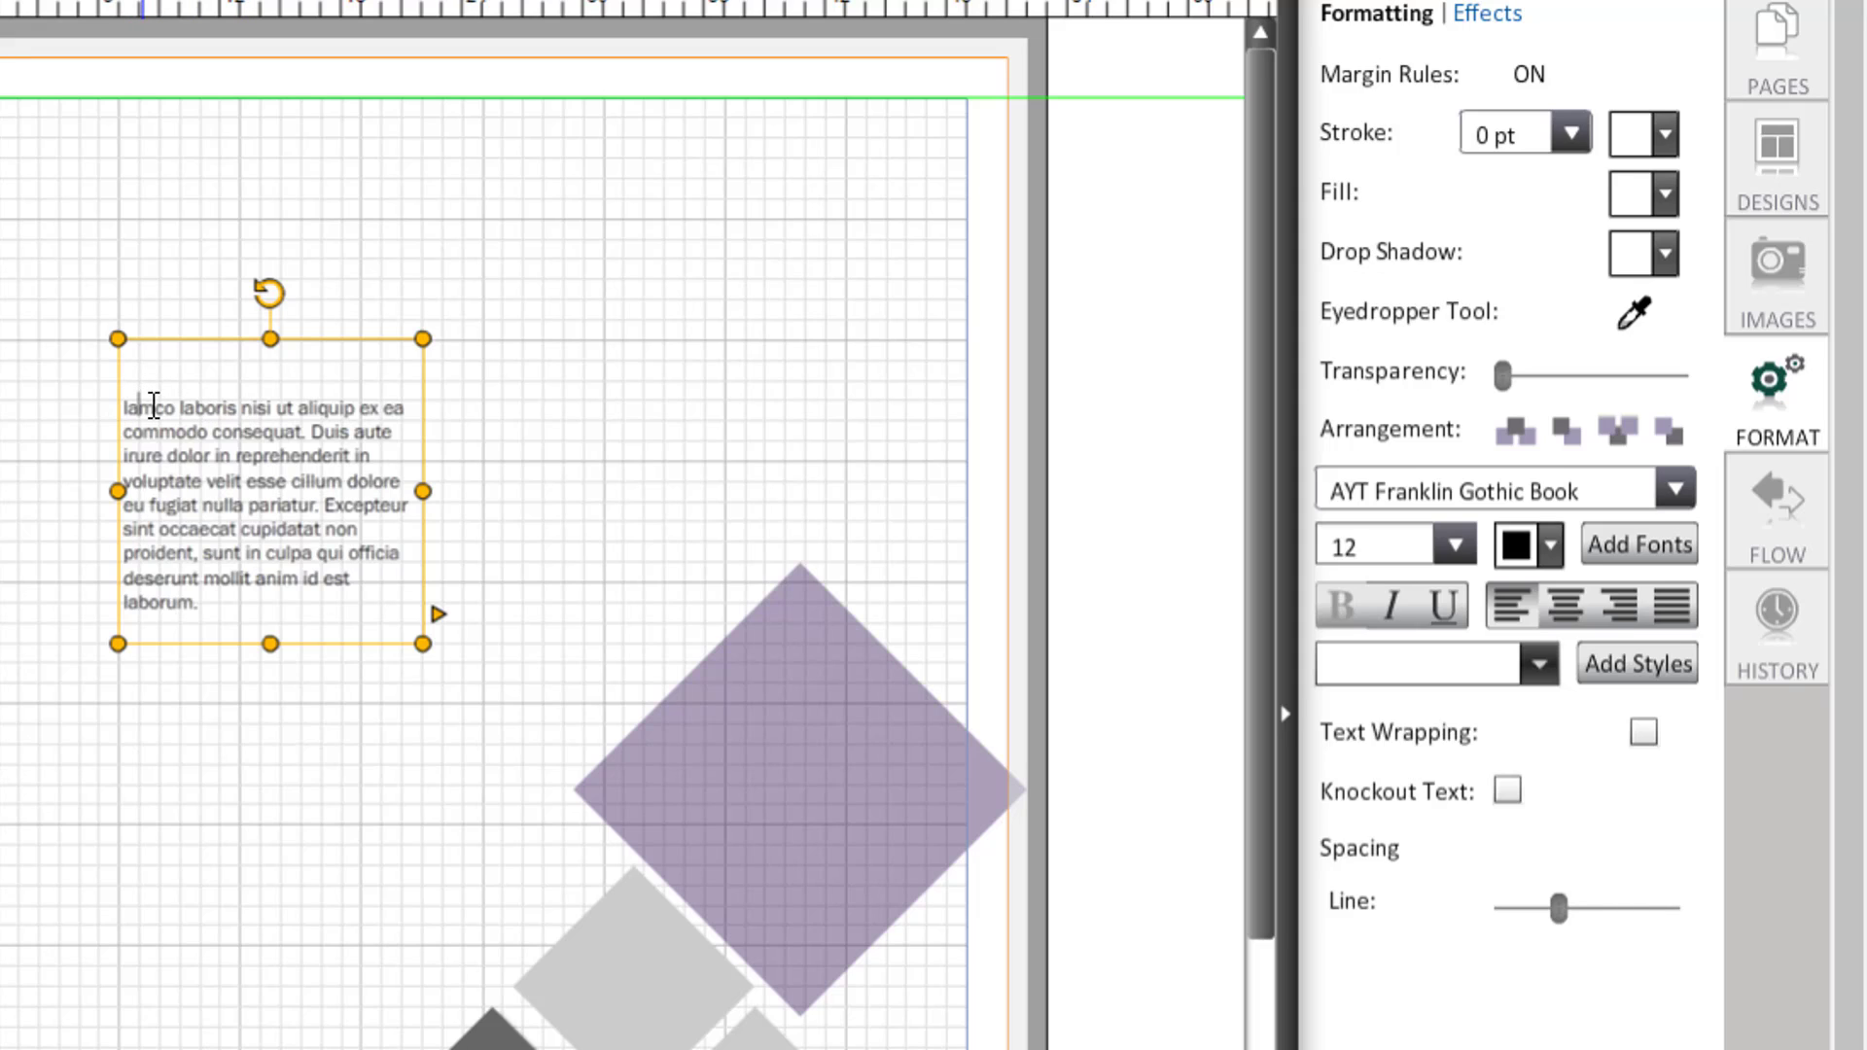
pyautogui.scroll(-2, 363, 516)
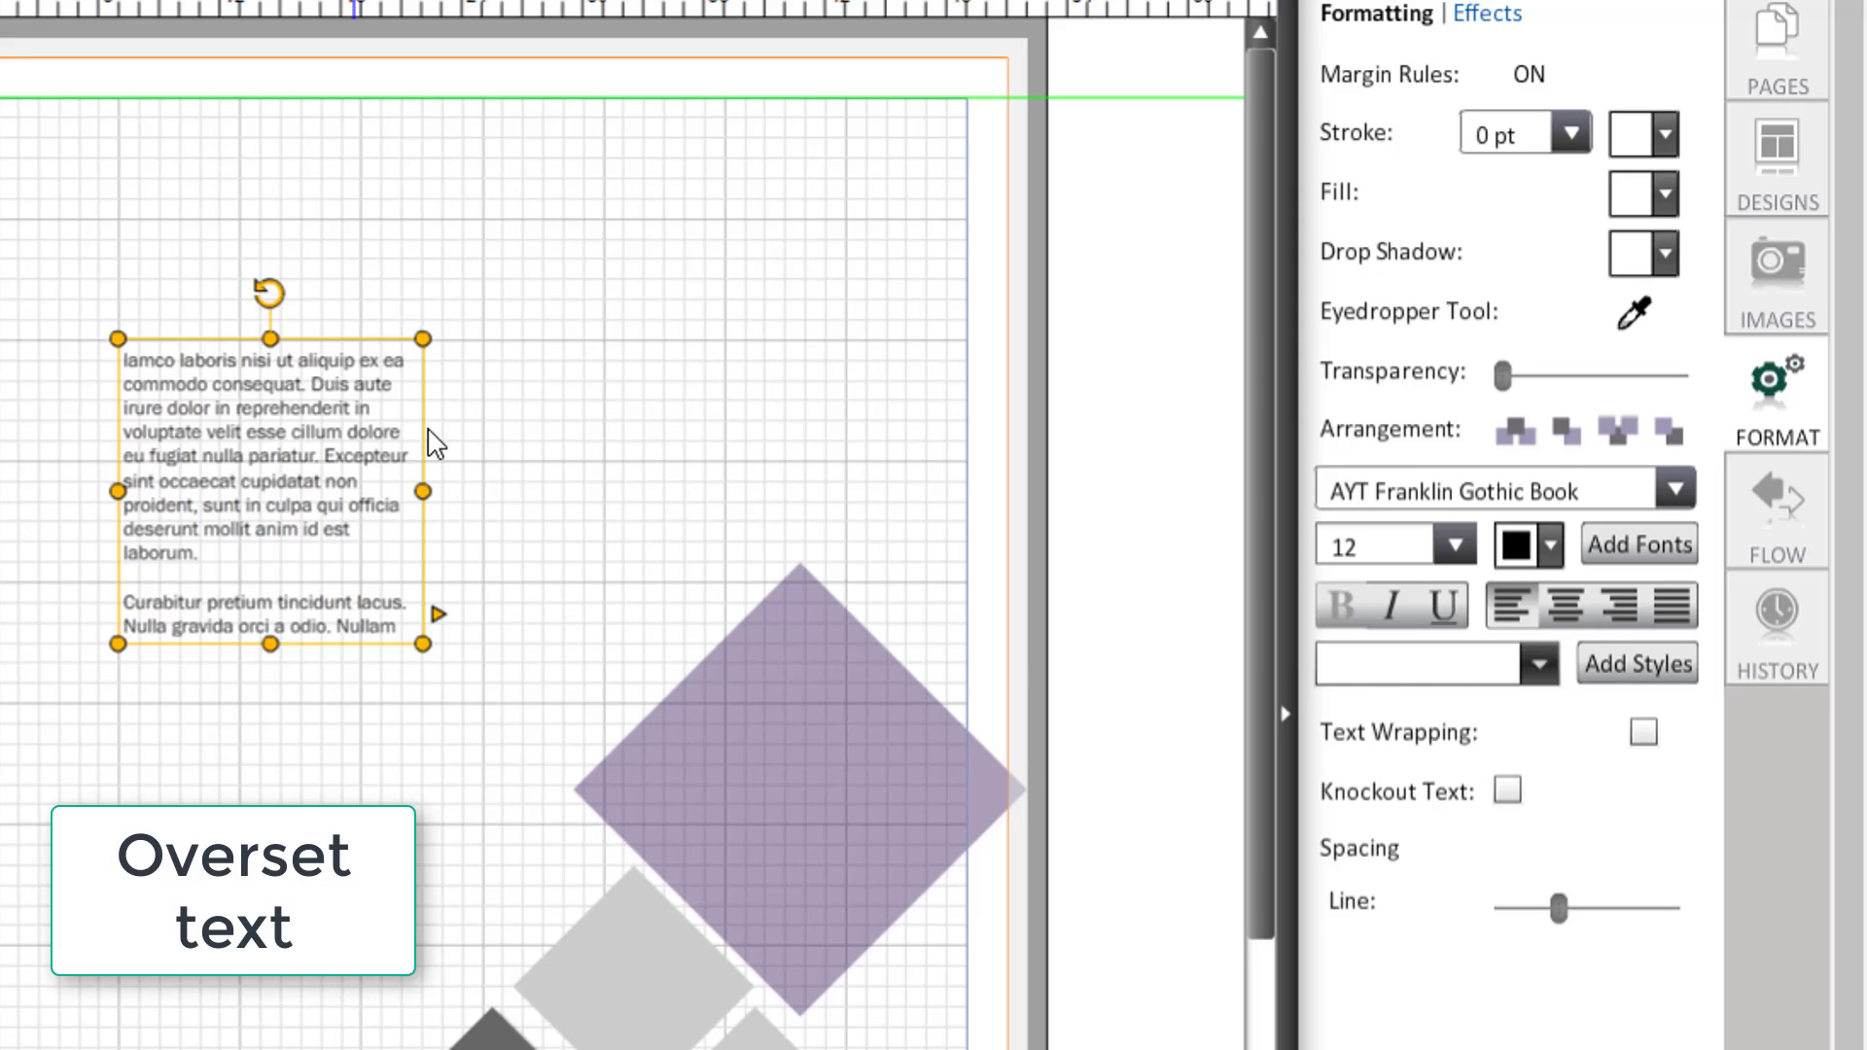
pyautogui.click(652, 450)
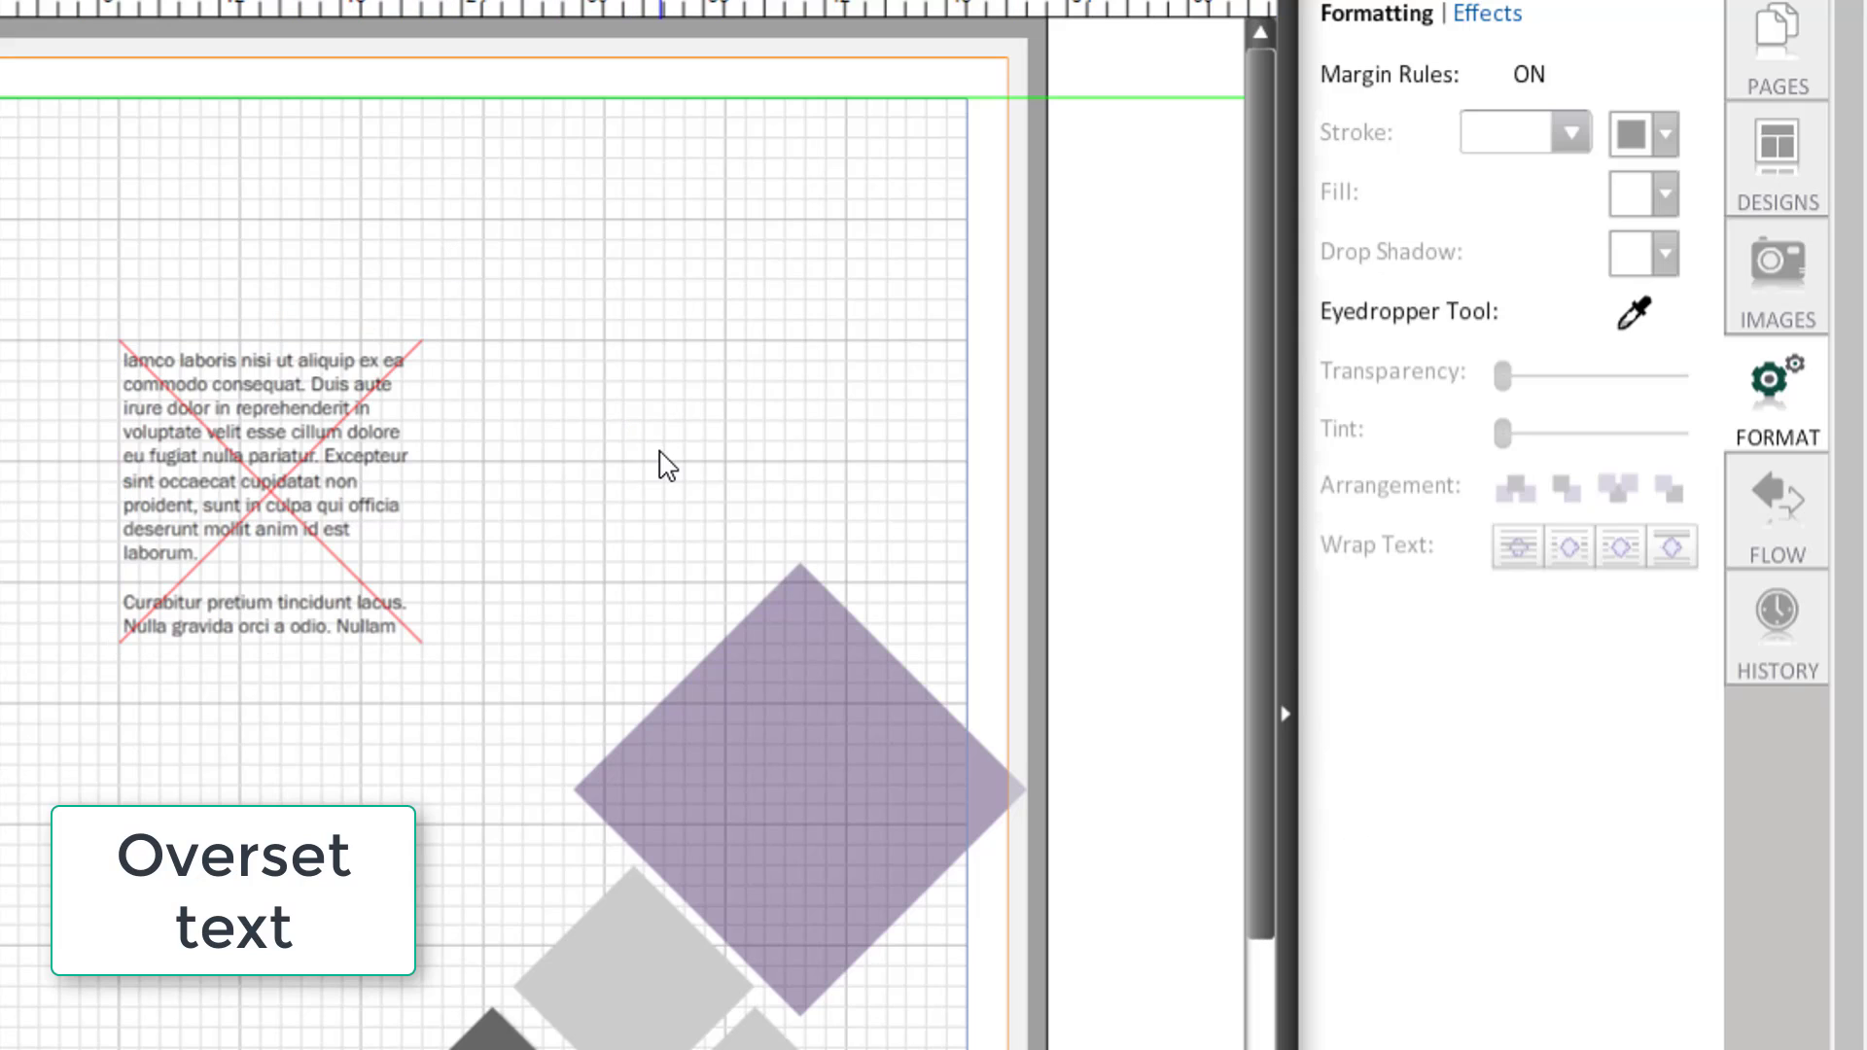
# - Delete the text from "eu fugiat nulla pariatur" through "laborum." and from "Curabitur pretium" through "turpis et commodo"
pyautogui.click(206, 562)
pyautogui.click(202, 554)
pyautogui.moveTo(201, 554); pyautogui.dragTo(121, 457)
pyautogui.press('BackSpace')
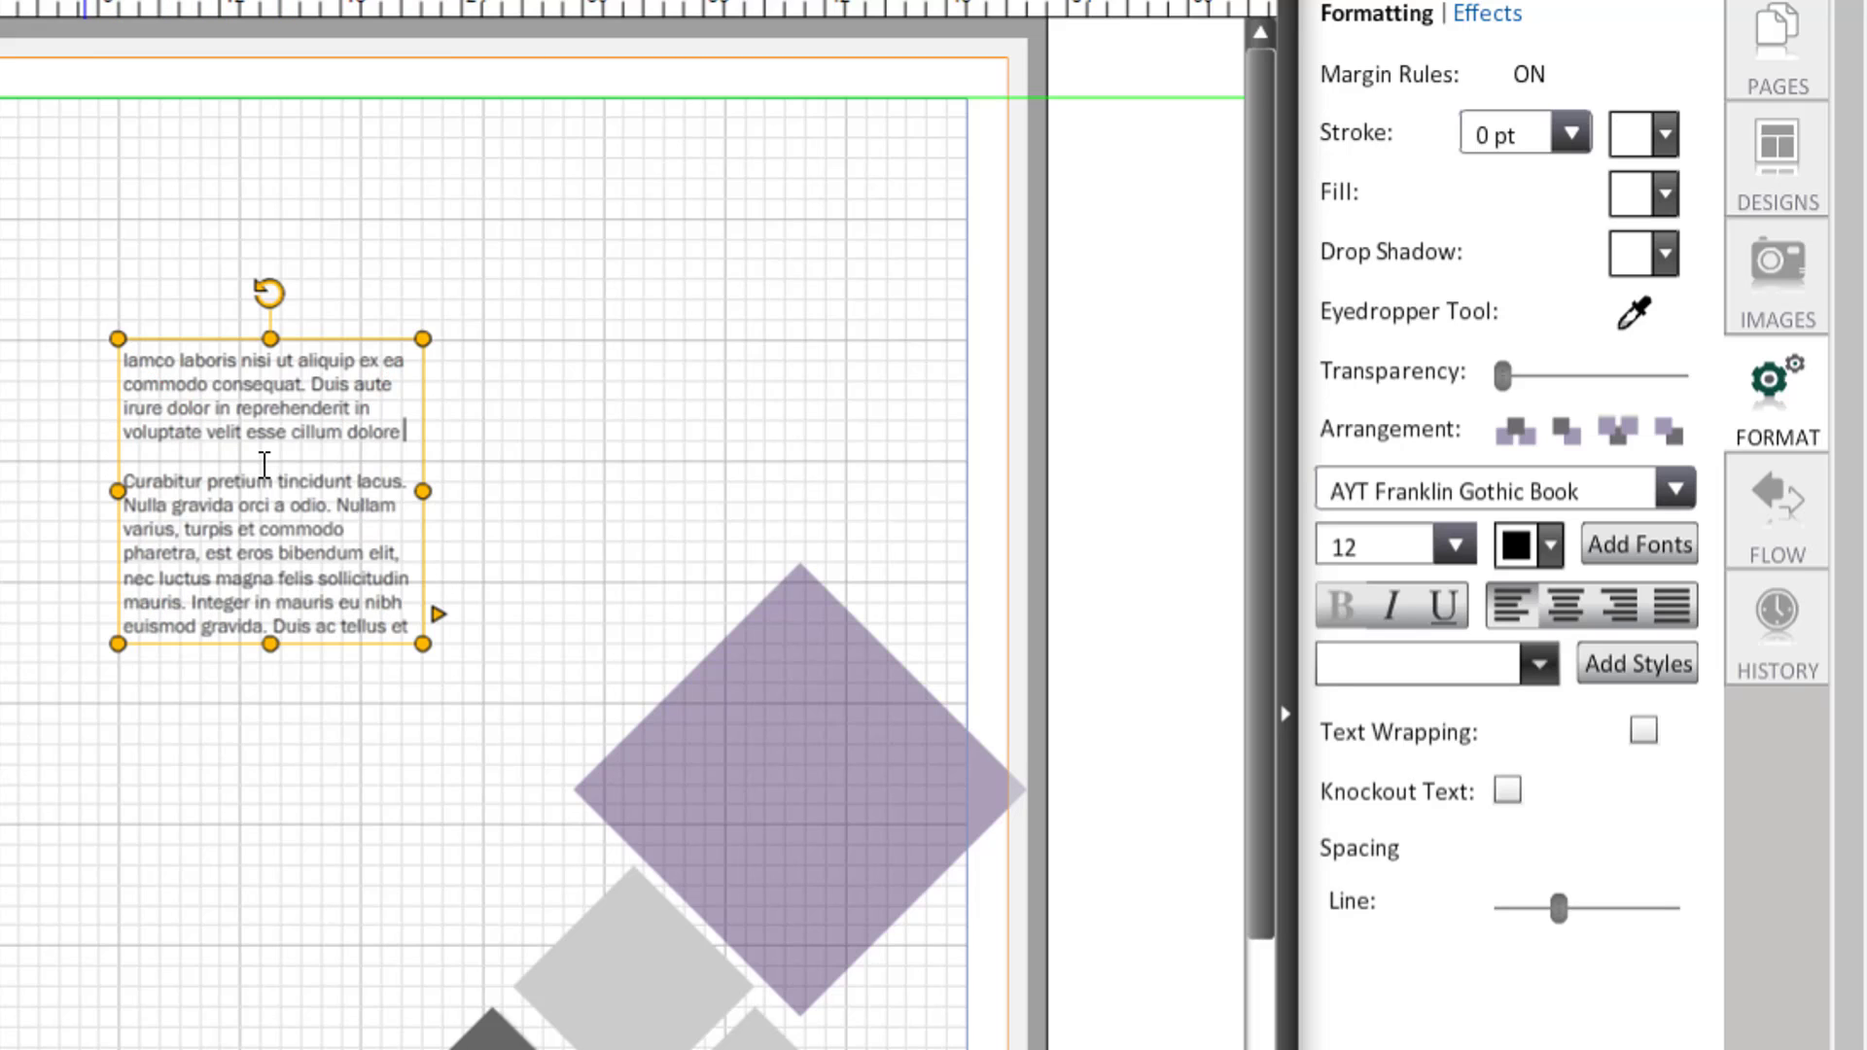
pyautogui.moveTo(346, 530); pyautogui.dragTo(97, 467)
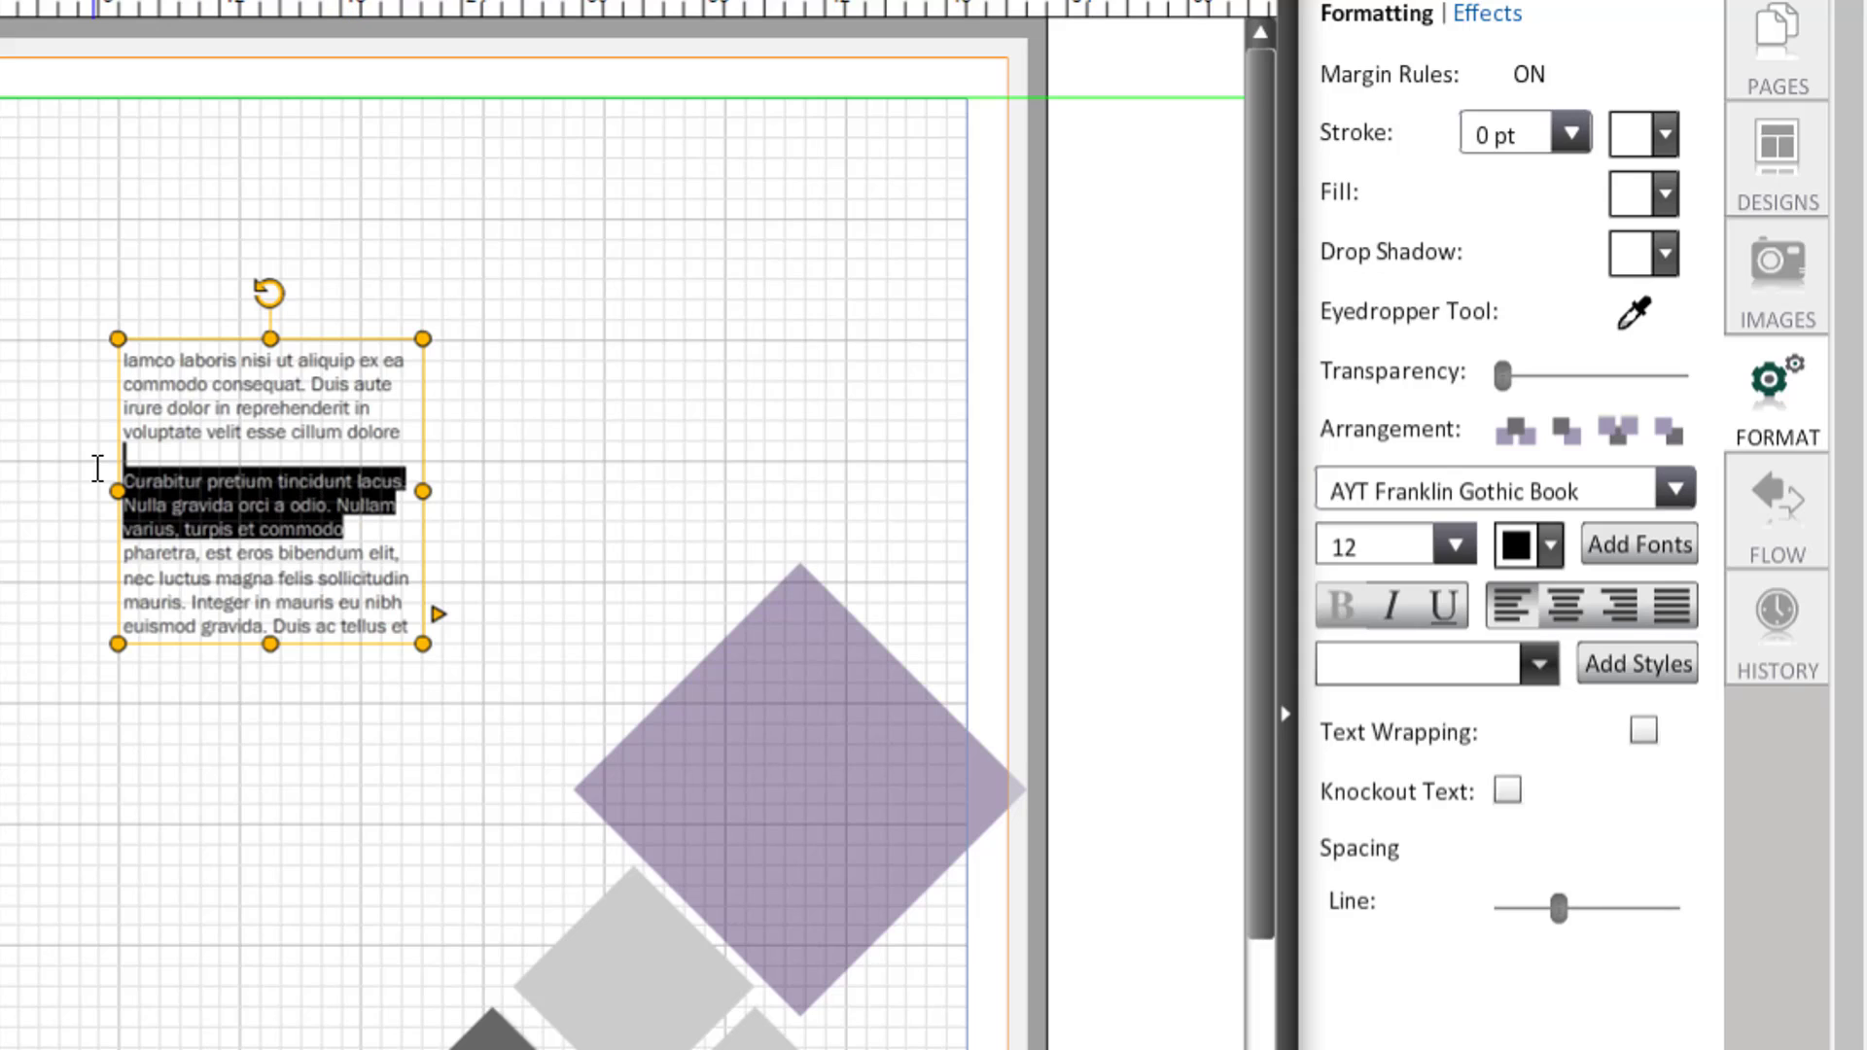
pyautogui.press('BackSpace')
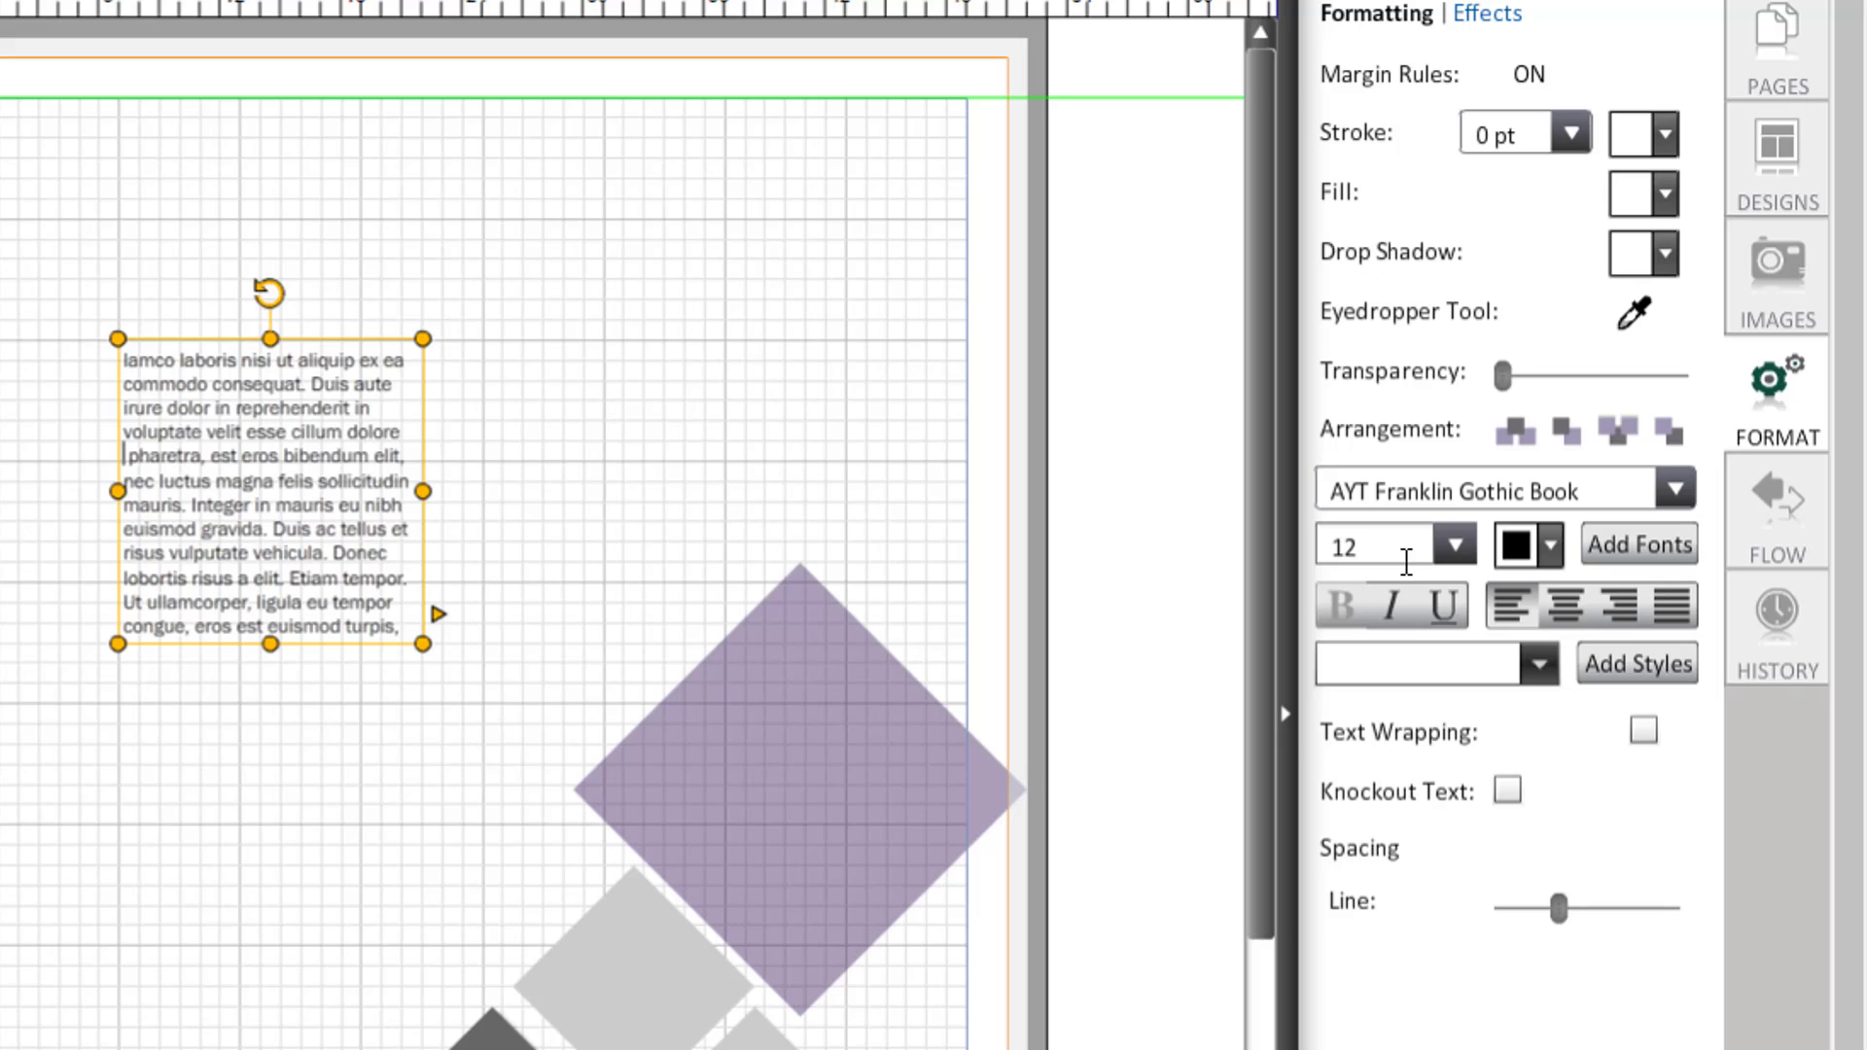
# - Color the passage from "Integer in mauris" through "ligula eu" dark green from the Greenfield palette
pyautogui.moveTo(195, 504); pyautogui.dragTo(365, 603)
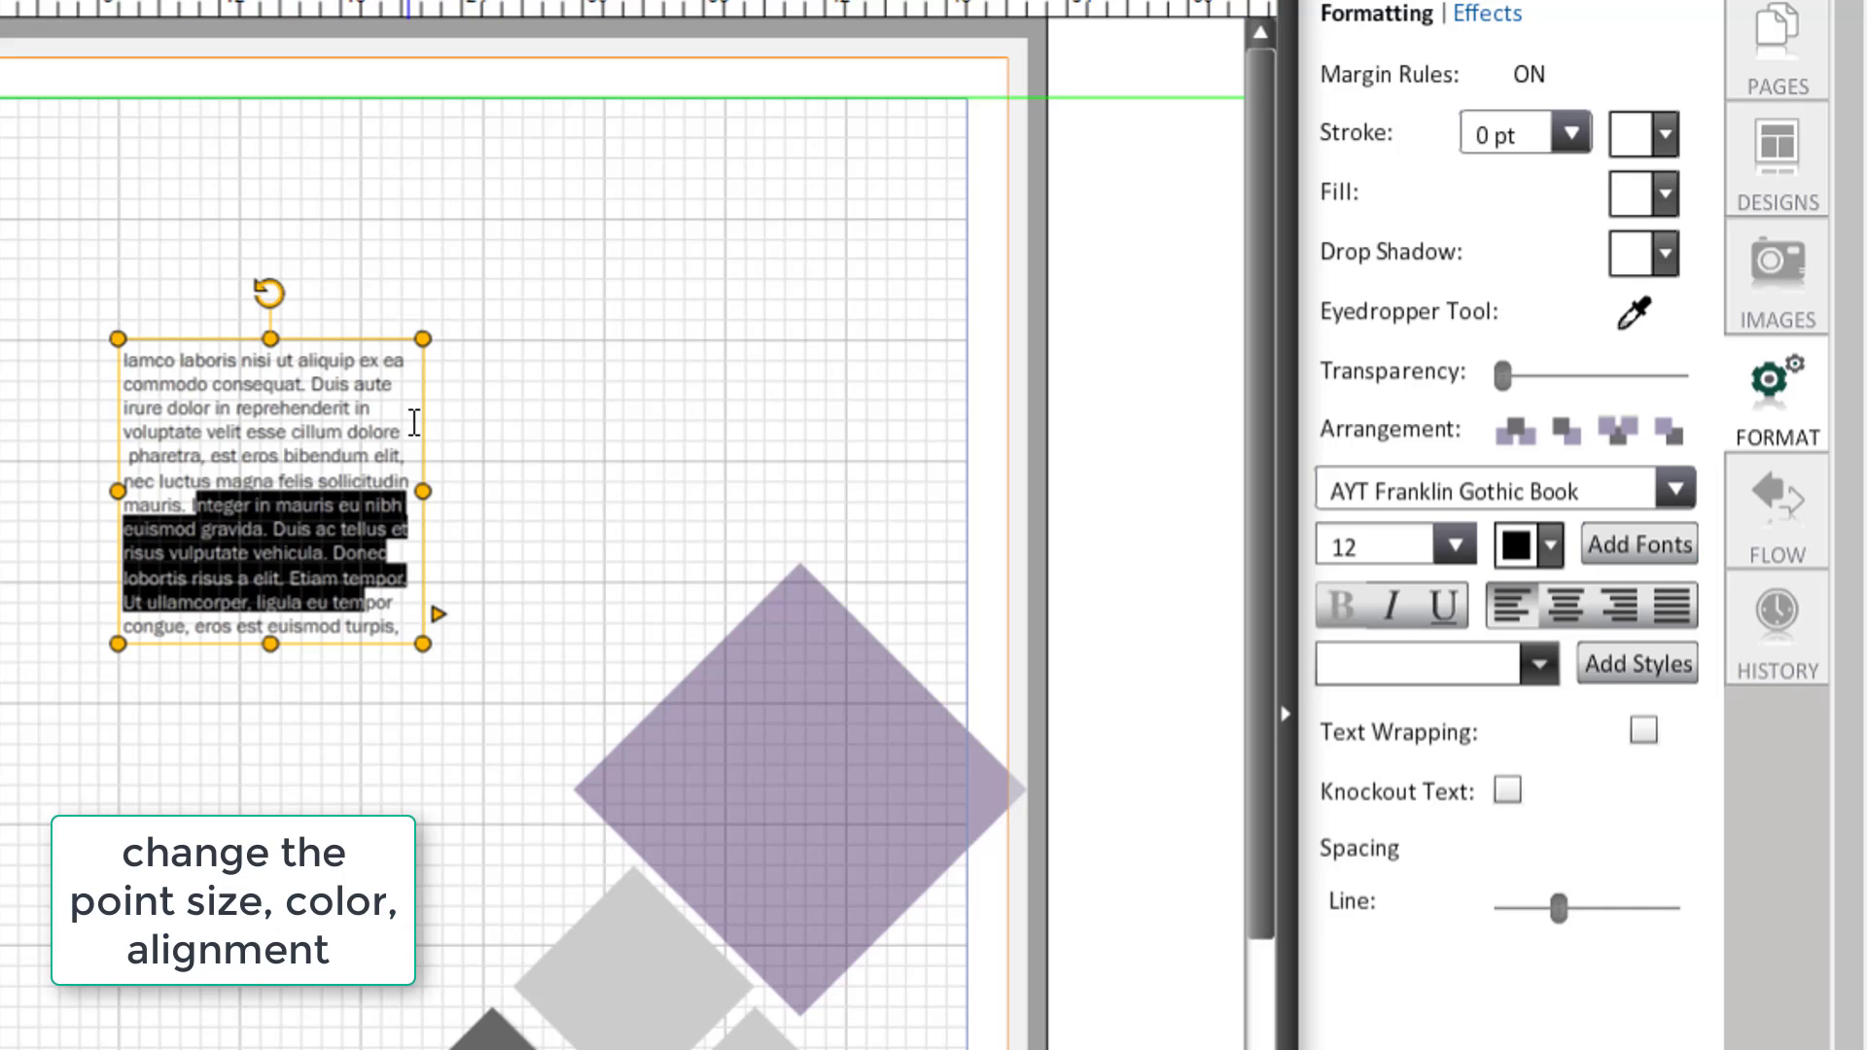
pyautogui.click(1456, 545)
pyautogui.click(1461, 544)
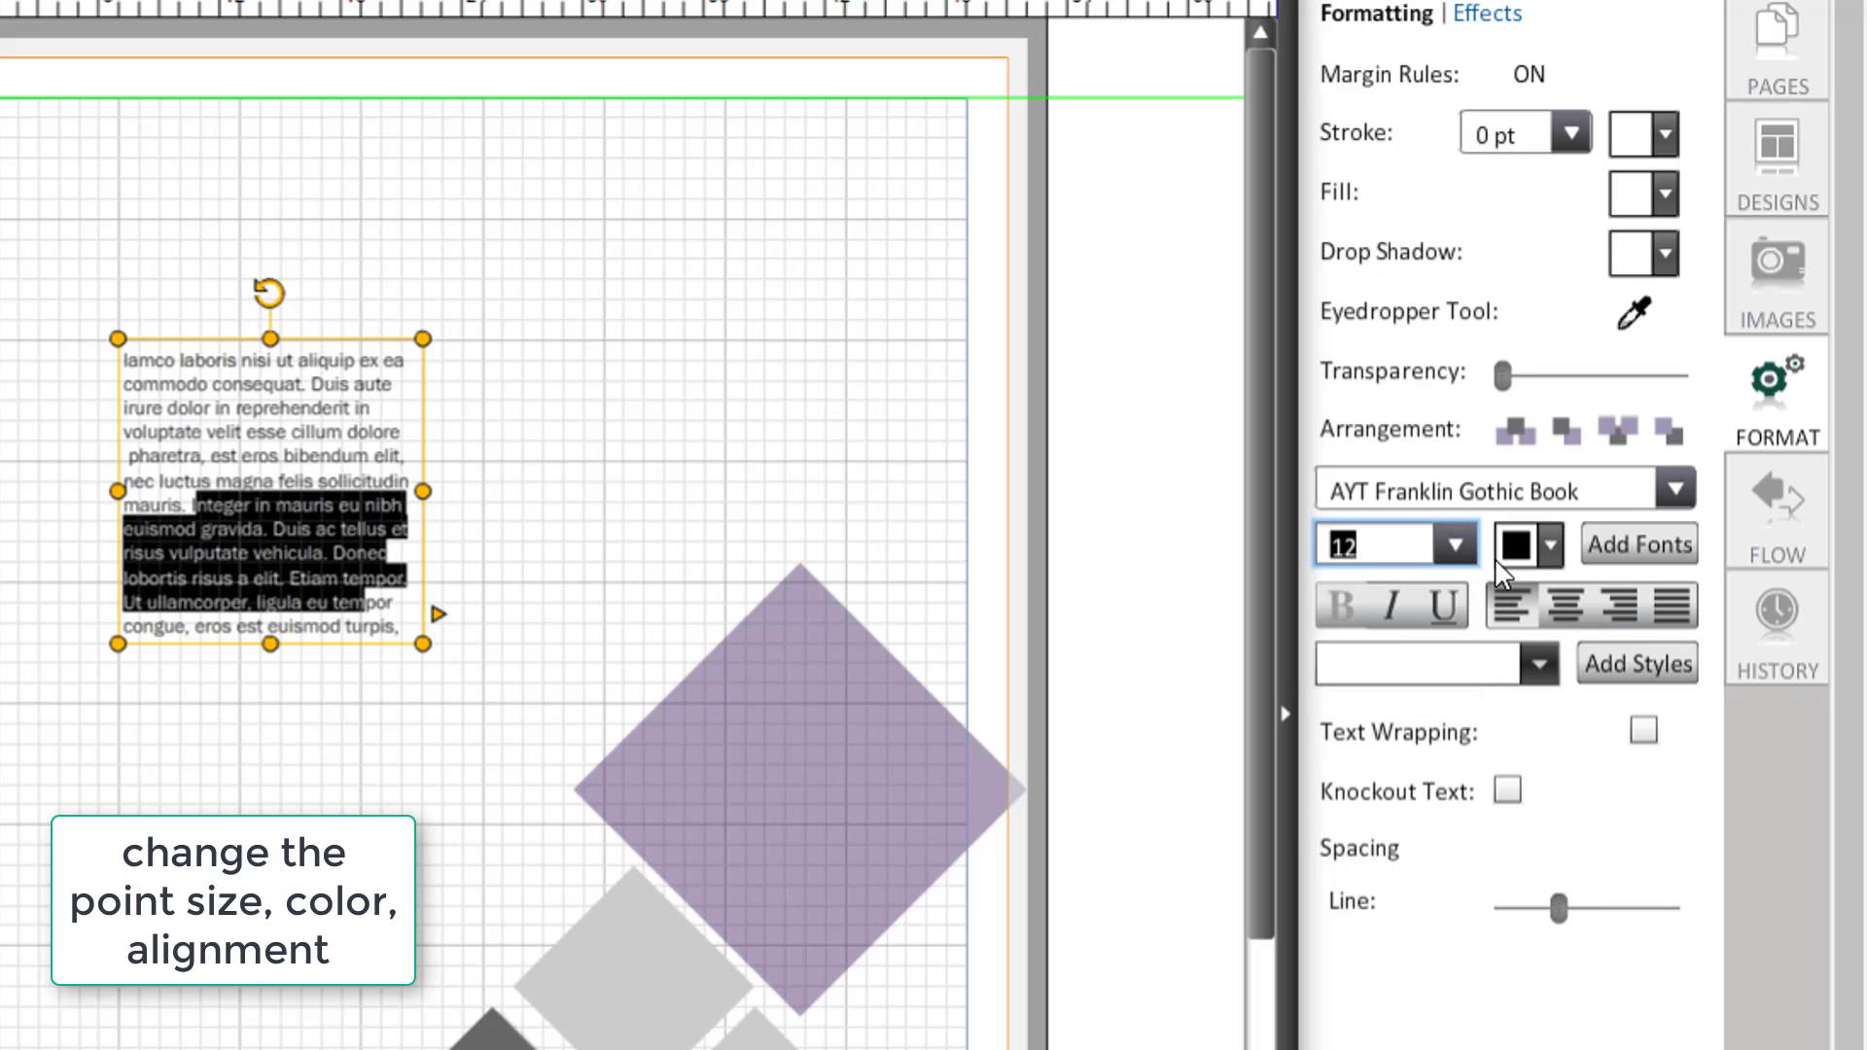
pyautogui.click(1551, 545)
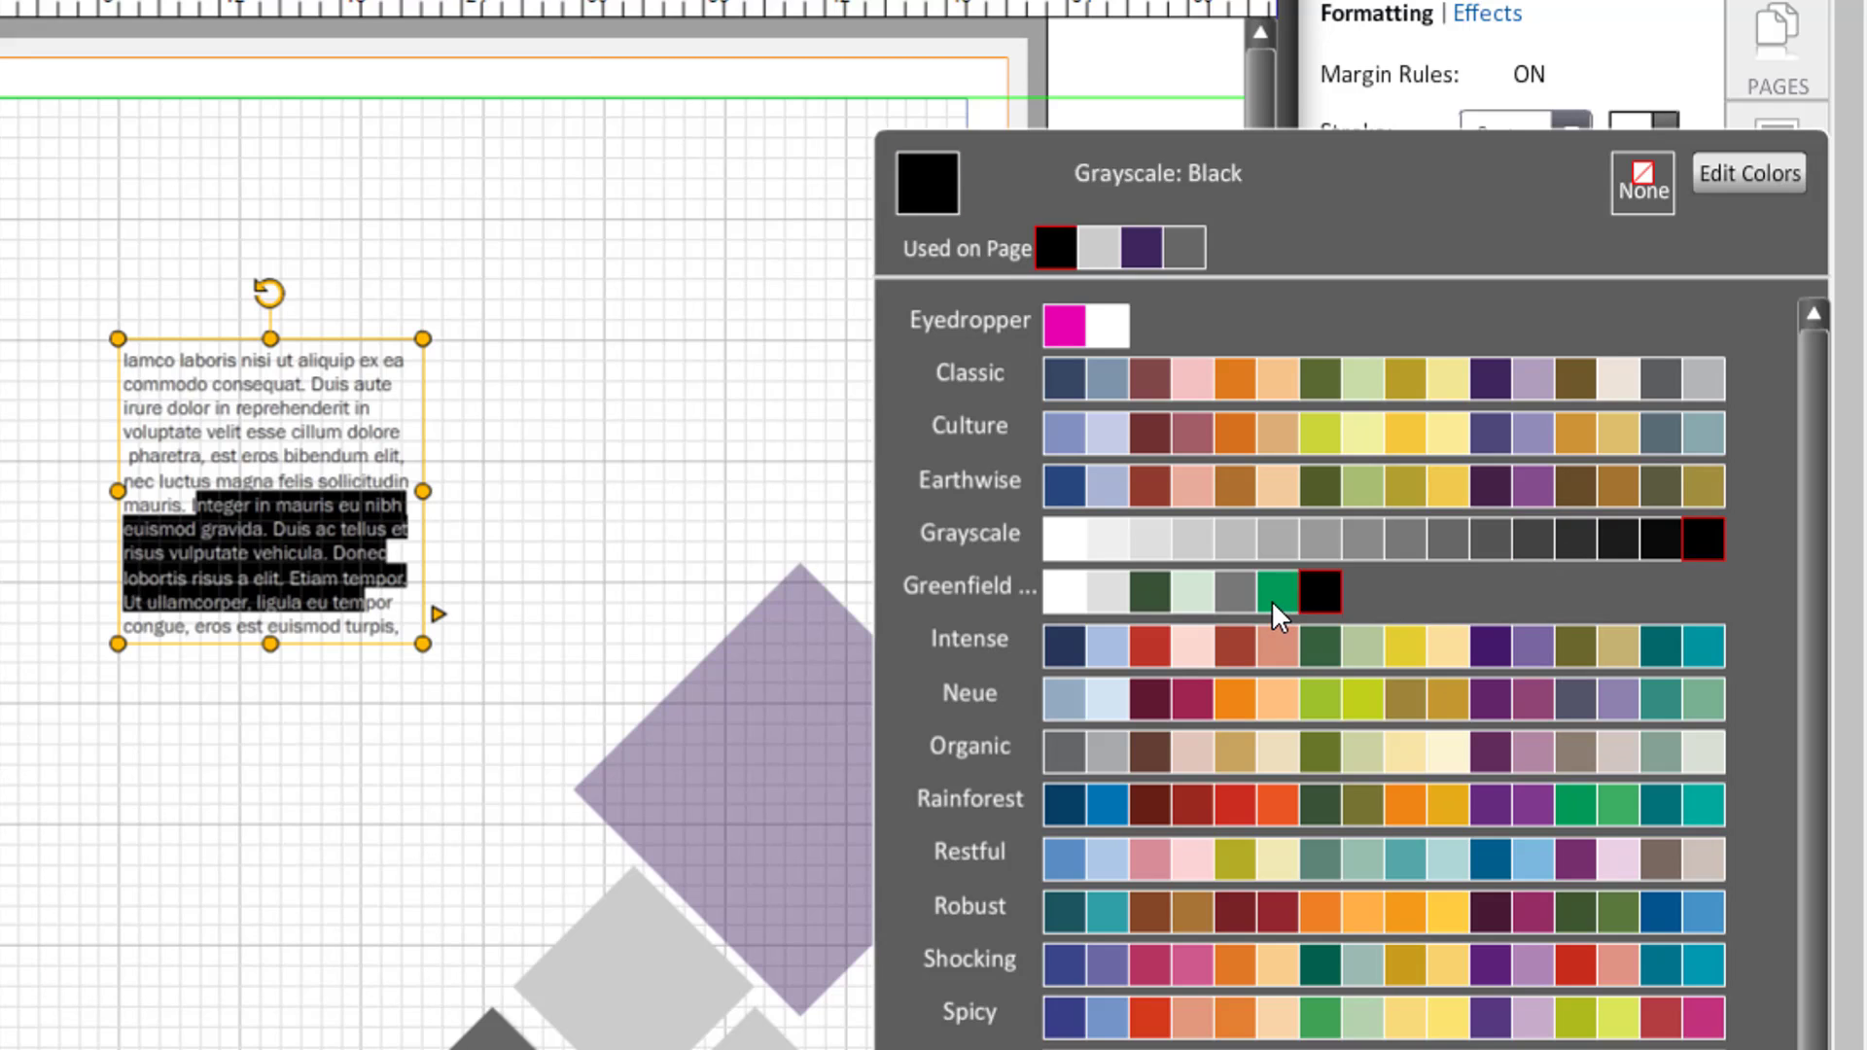
pyautogui.click(1143, 599)
pyautogui.click(651, 546)
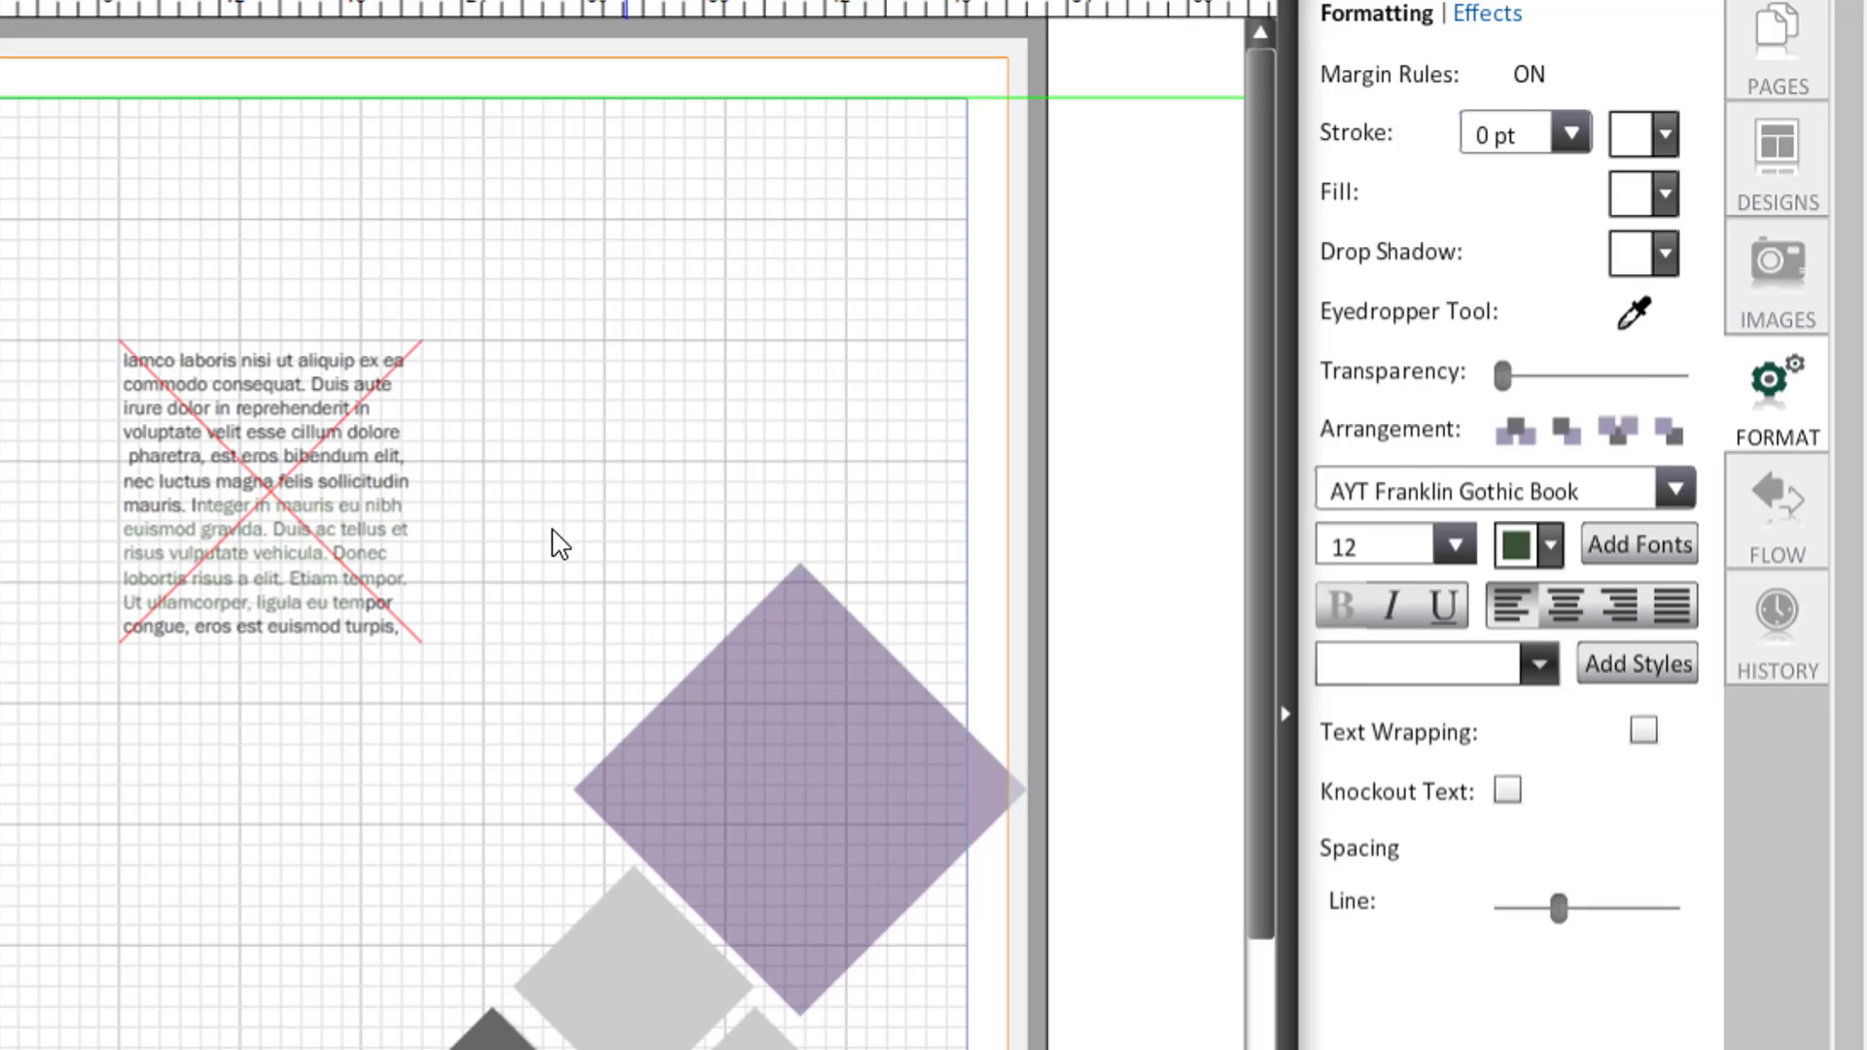
# - Delete the passage from "esse cillum dolore" through "Etiam" and look at the available text styles
pyautogui.click(340, 535)
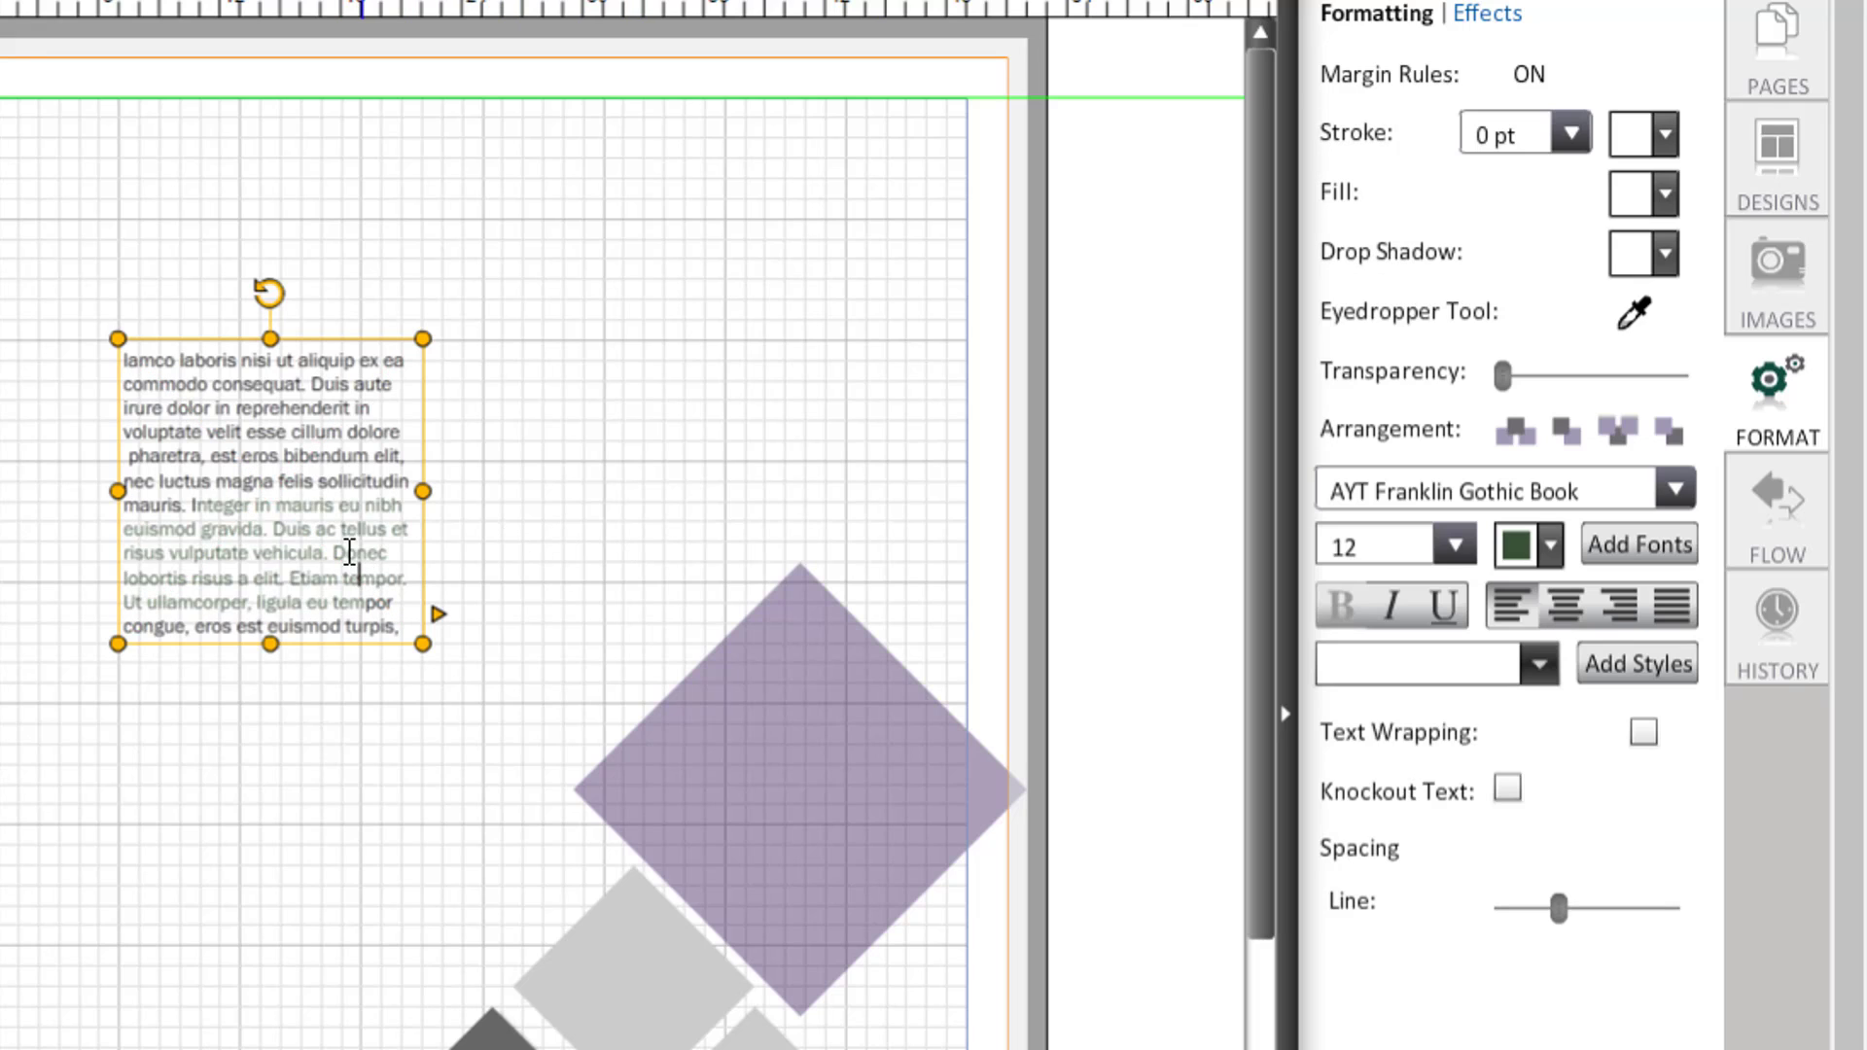
pyautogui.moveTo(359, 576); pyautogui.dragTo(265, 416)
pyautogui.press('BackSpace')
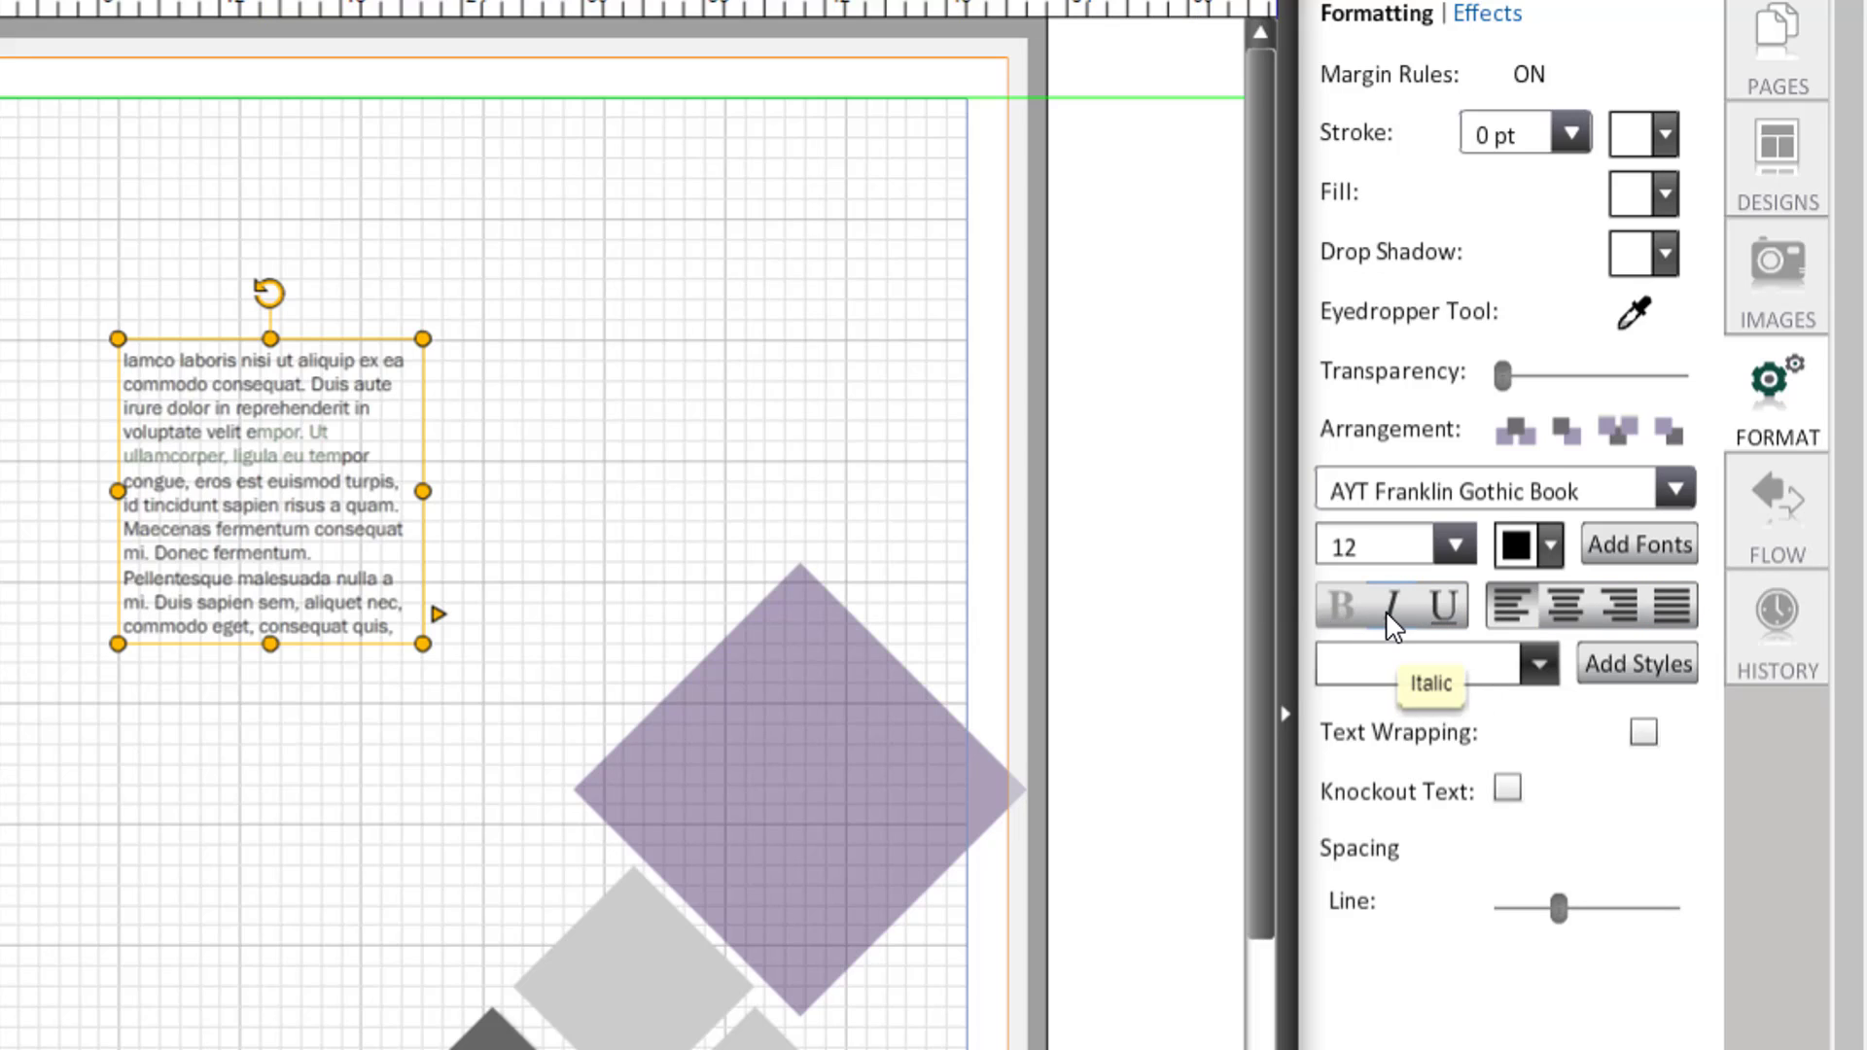
pyautogui.click(1538, 671)
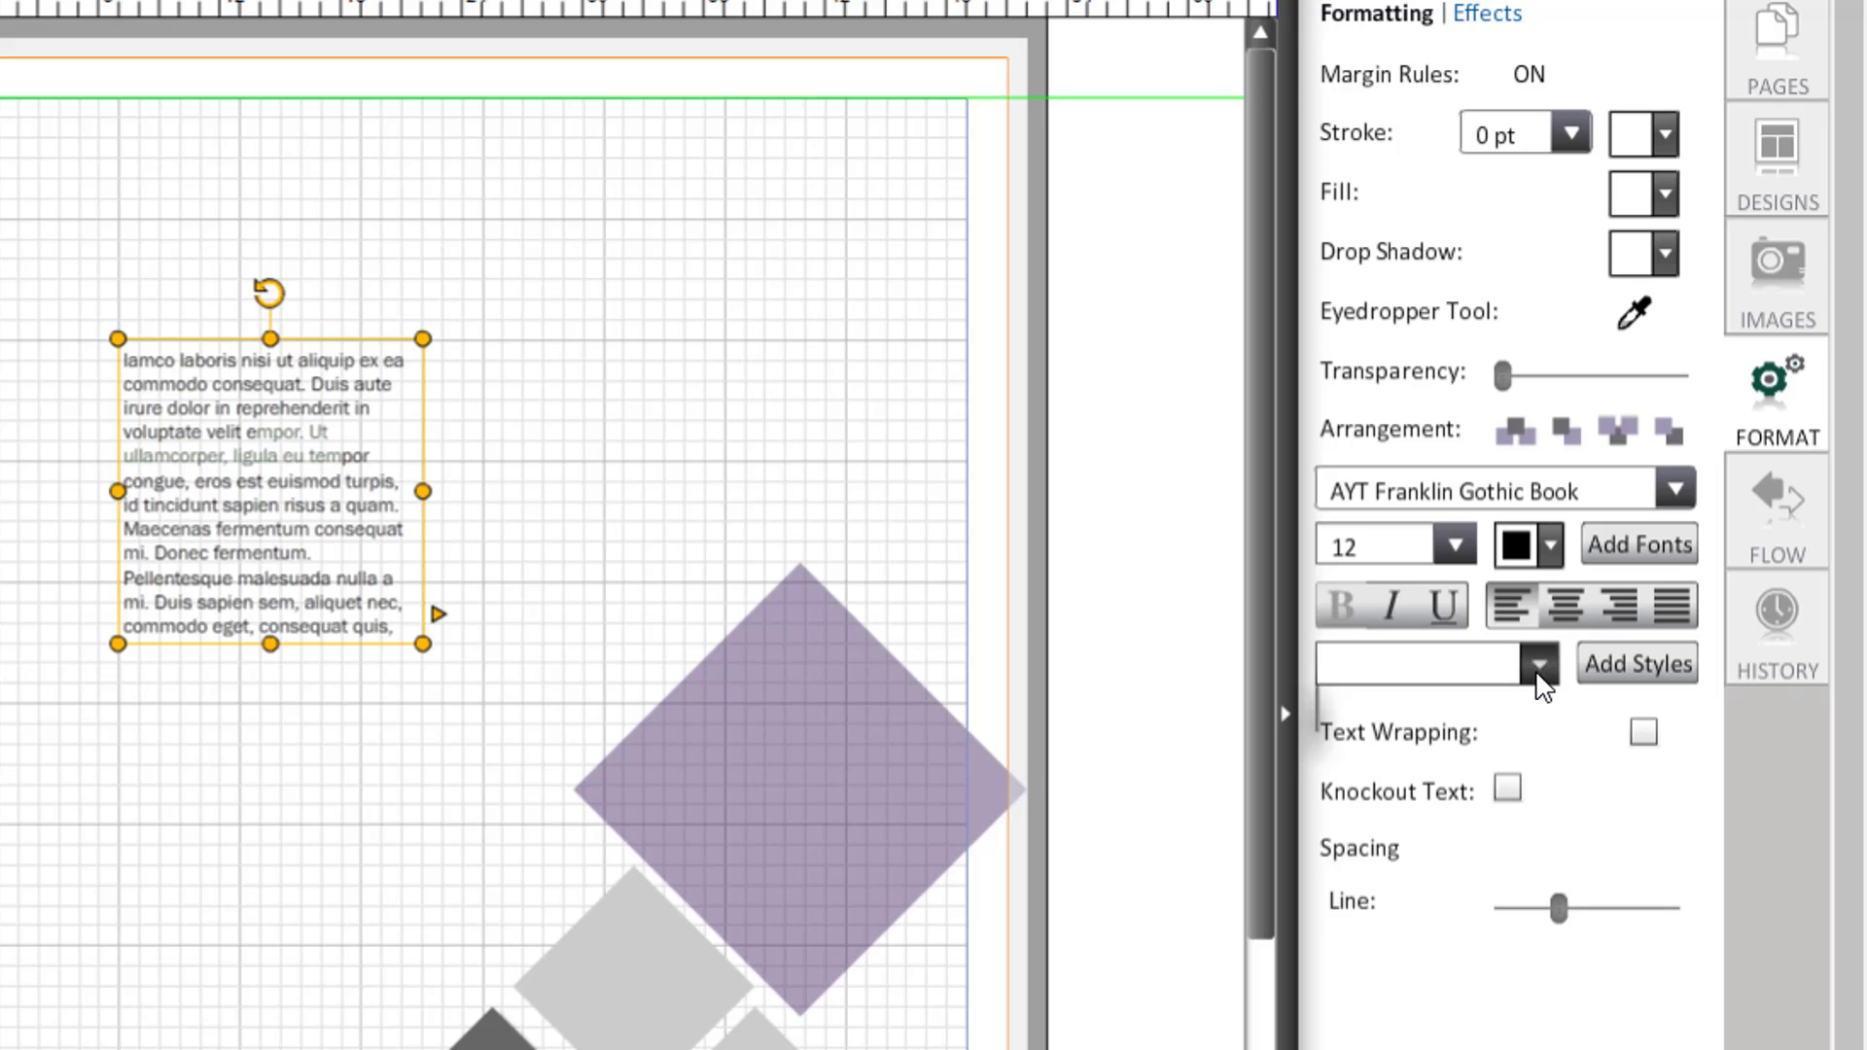
pyautogui.click(1539, 679)
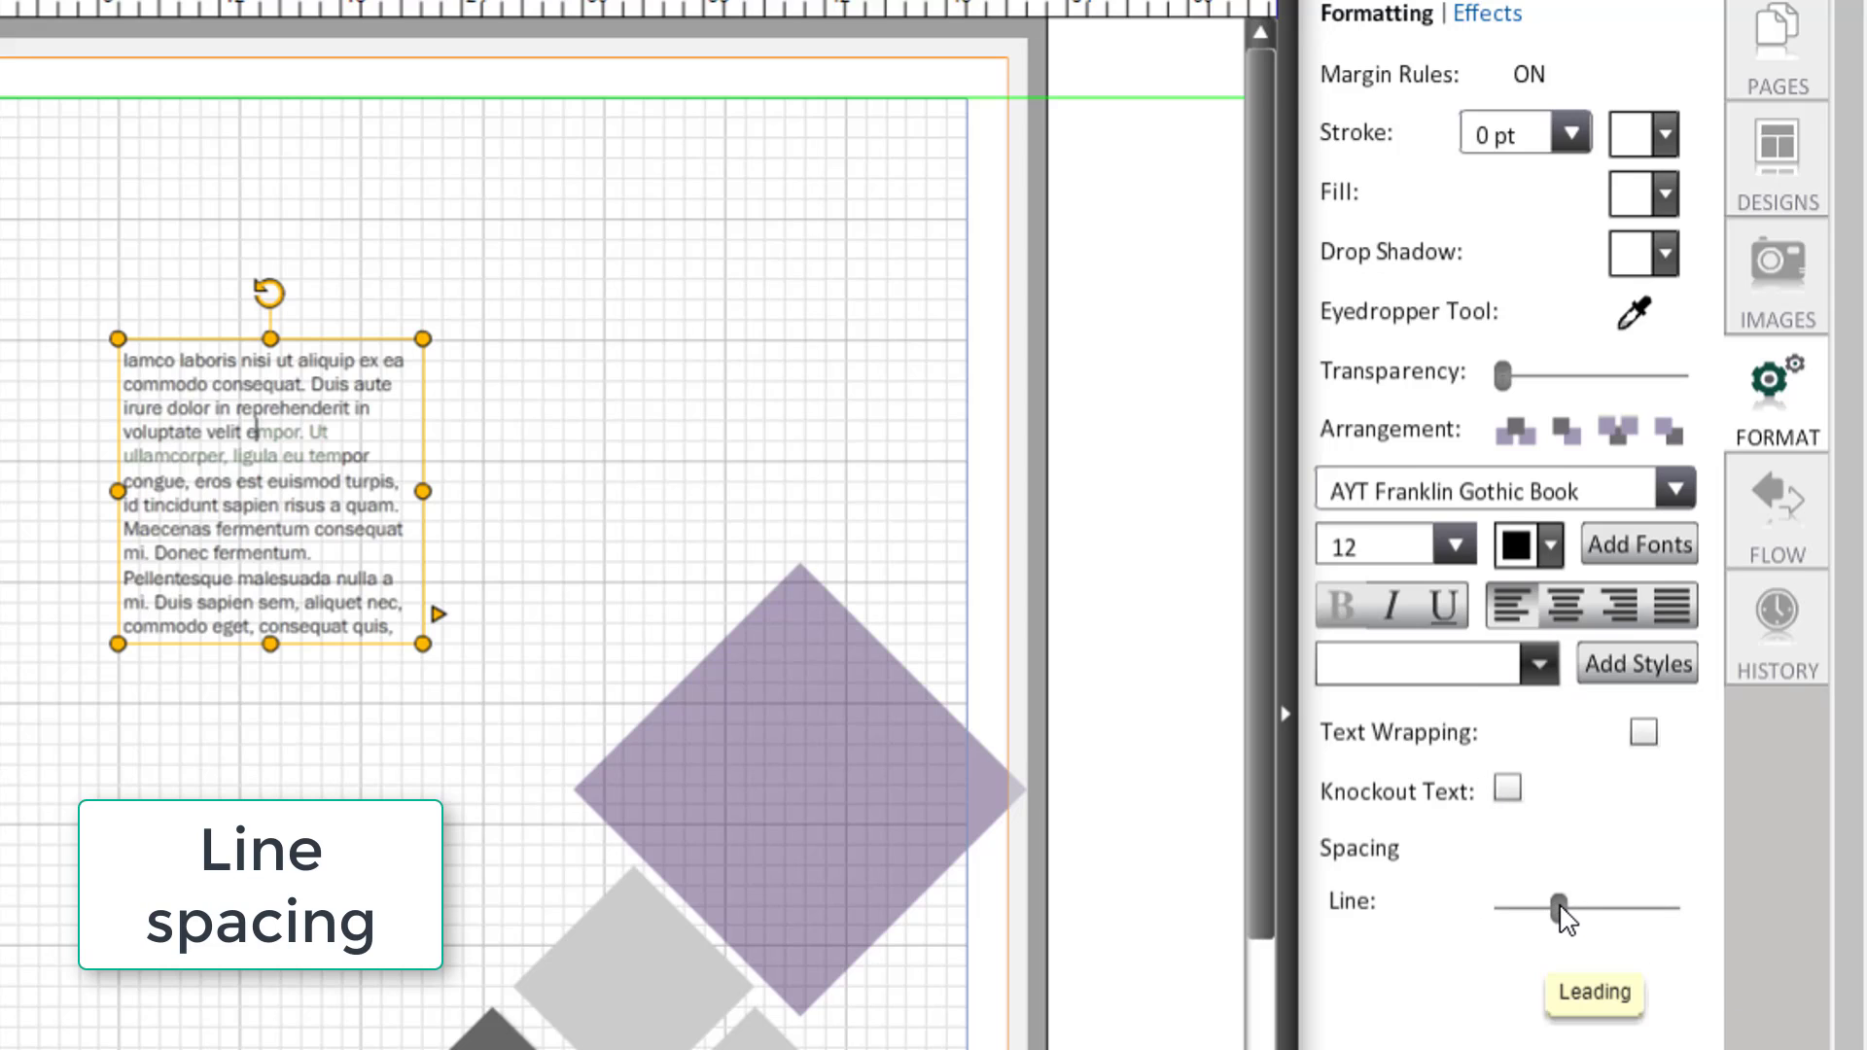
# - Increase the line spacing of the text in the box to spread the lines farther apart
pyautogui.moveTo(1561, 907); pyautogui.dragTo(1629, 949)
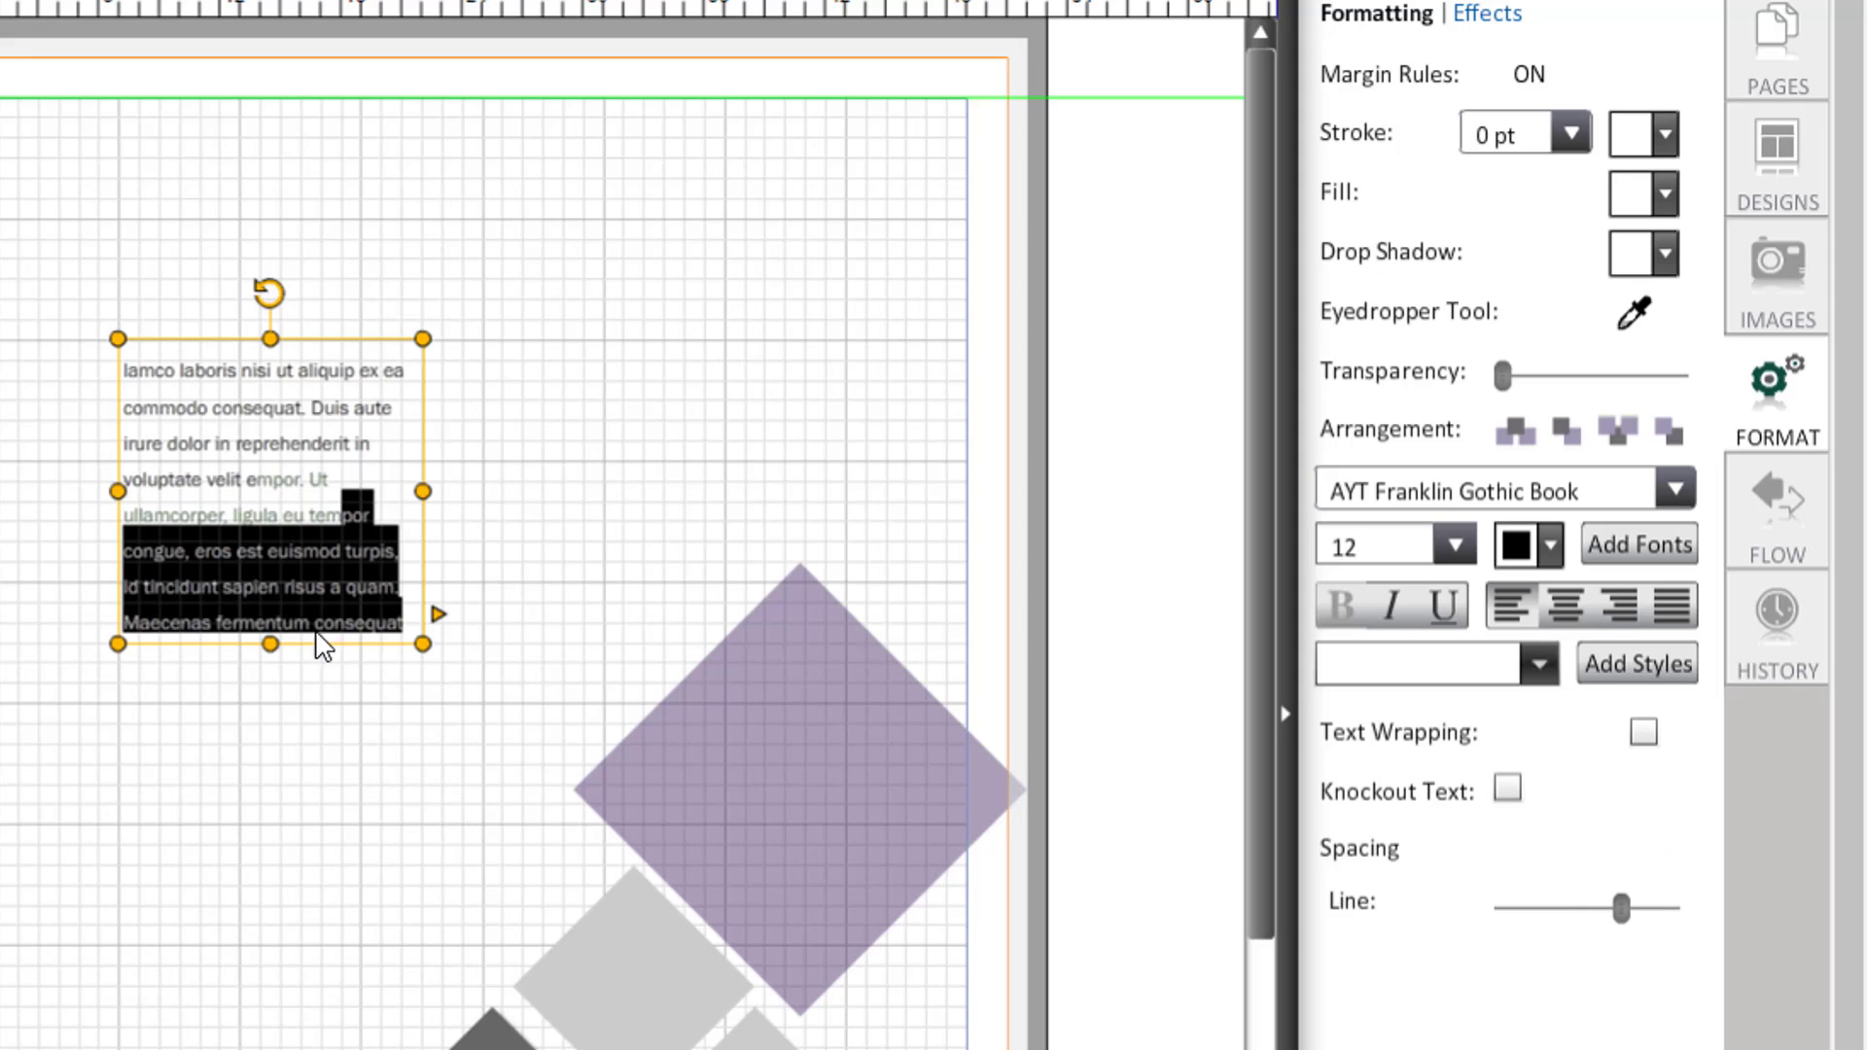
pyautogui.click(277, 588)
pyautogui.click(372, 585)
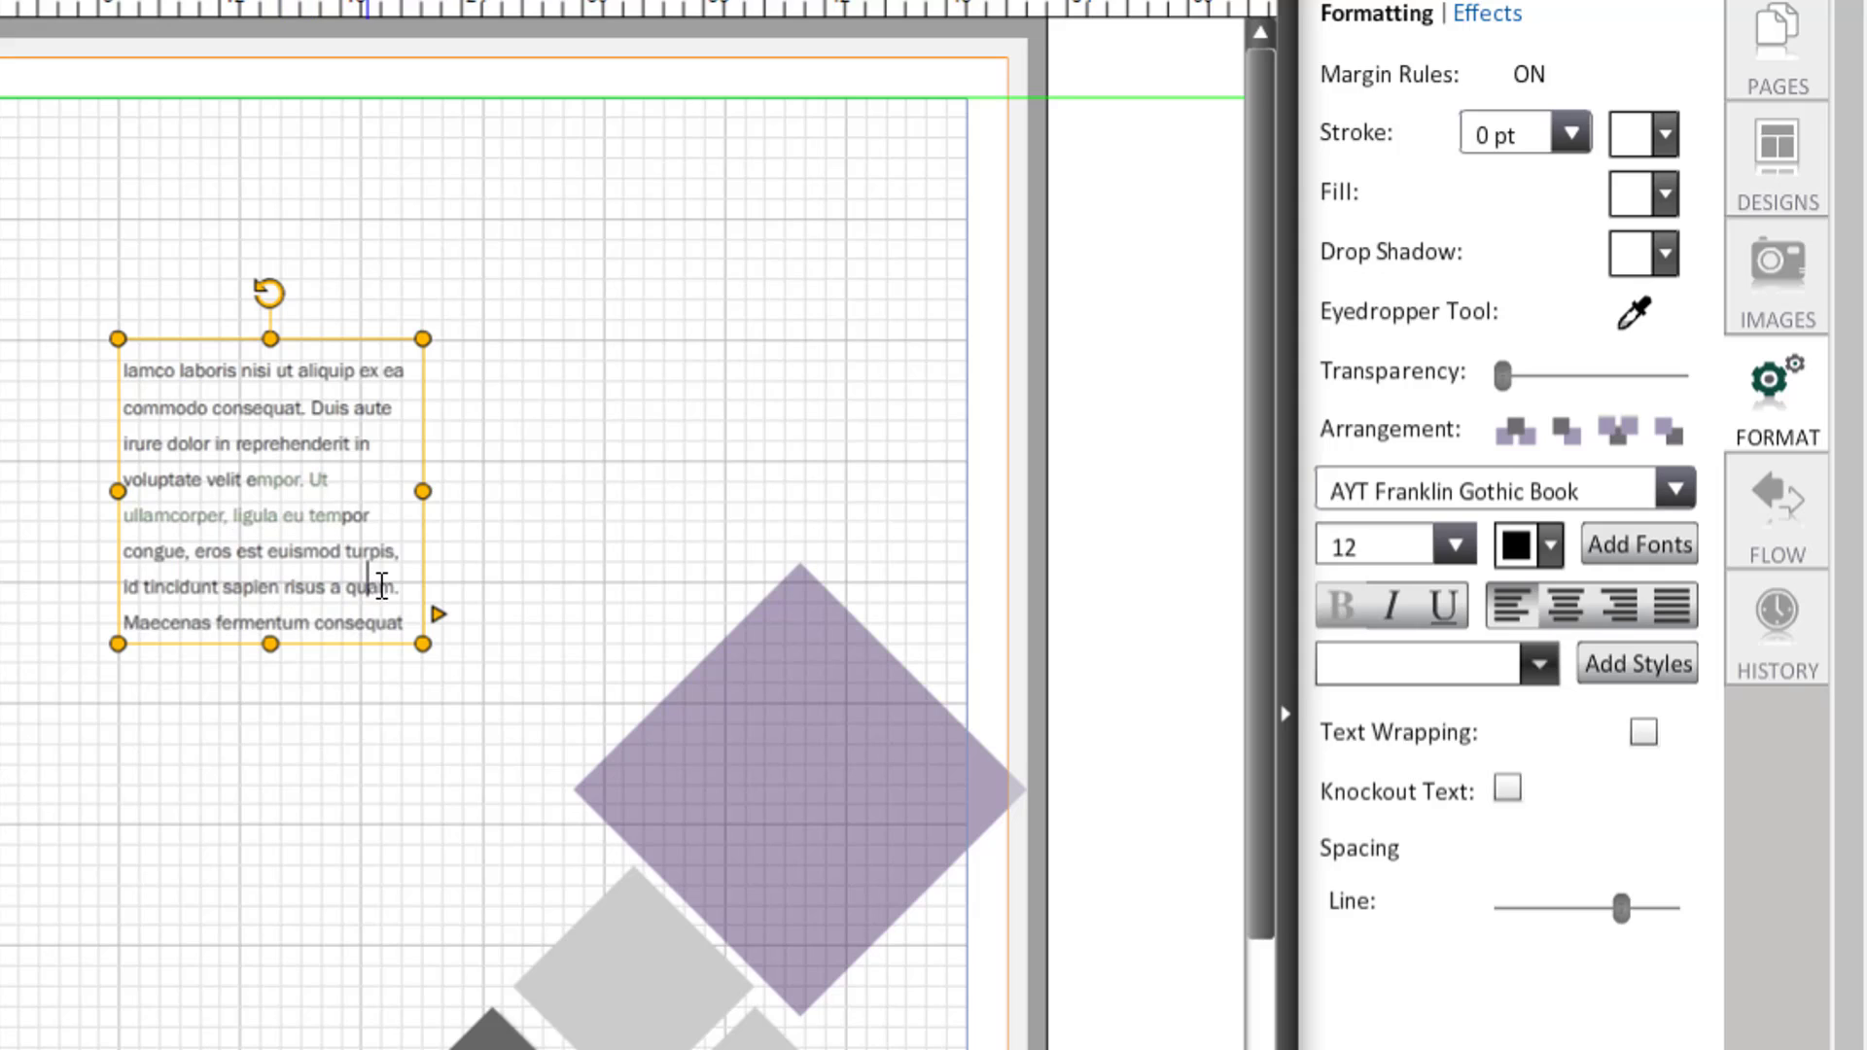
# - Delete the text after "commodo consequat. D" through "risus a quam." and tighten the line spacing of all the remaining text
pyautogui.moveTo(377, 574); pyautogui.dragTo(327, 409)
pyautogui.press('BackSpace')
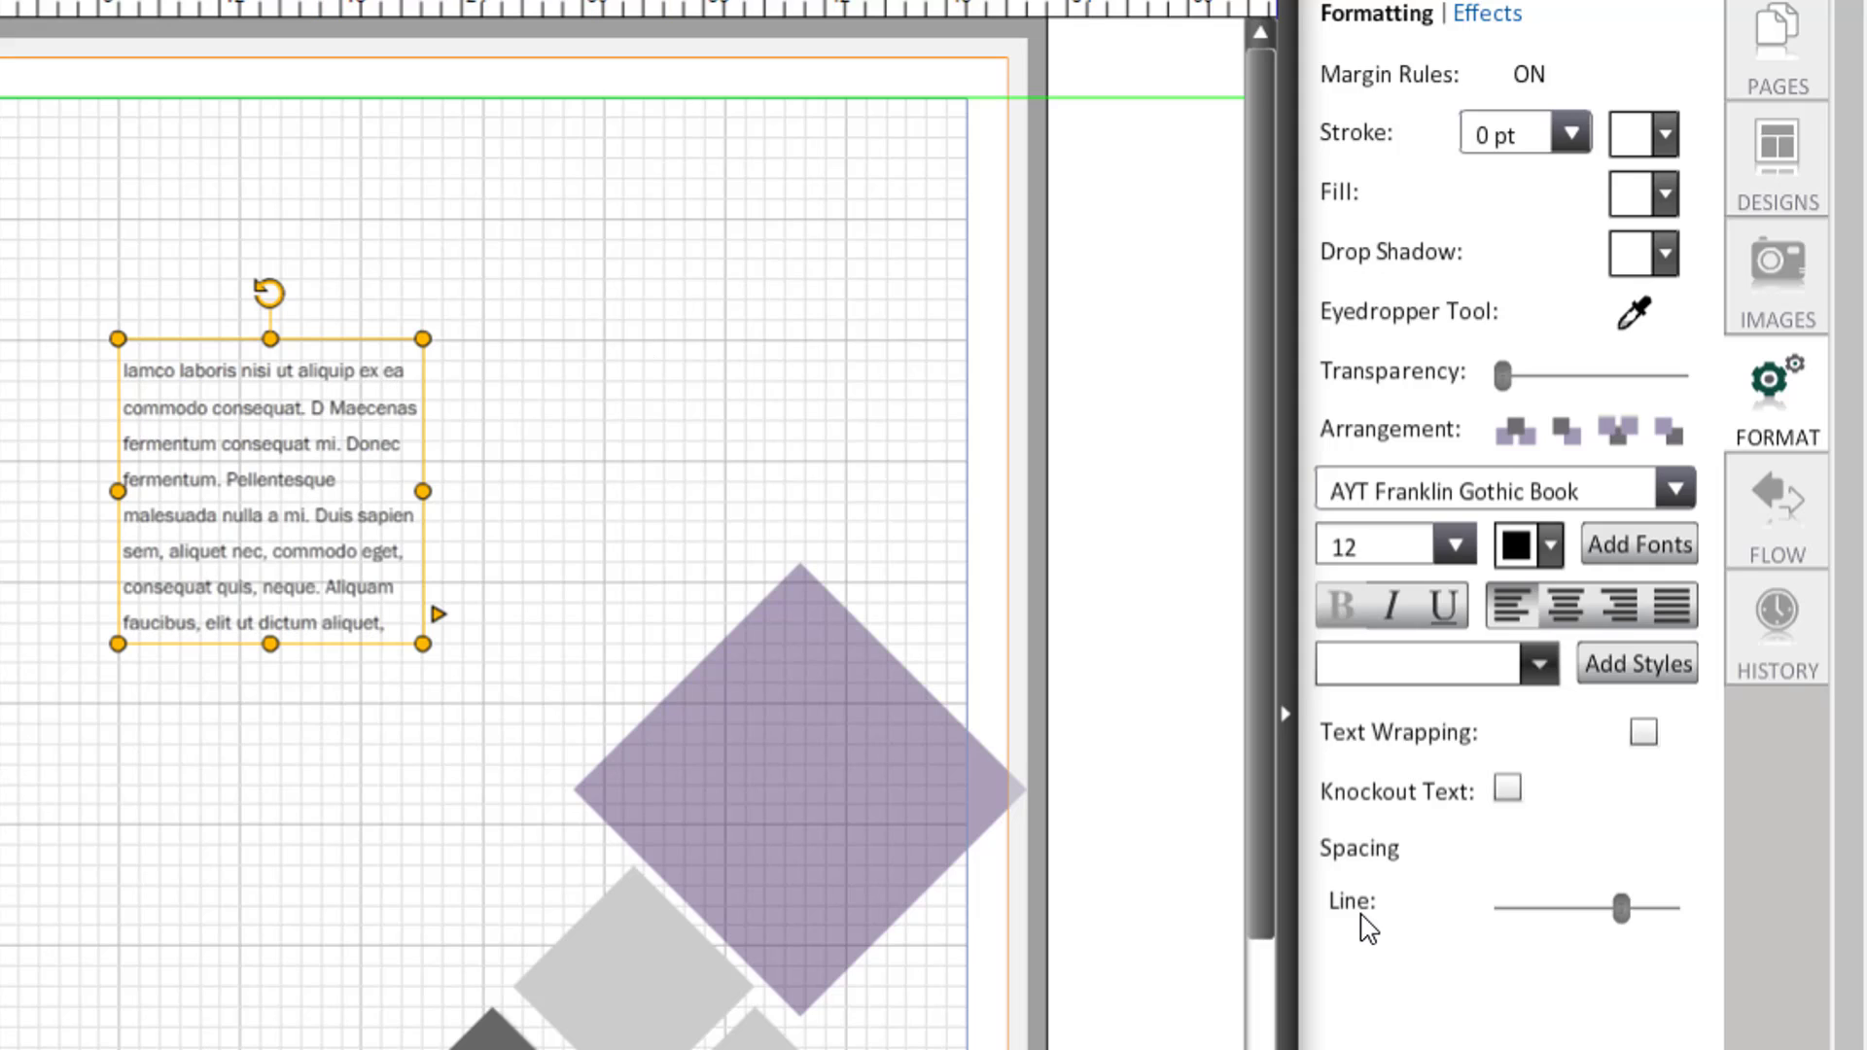
pyautogui.moveTo(1622, 909); pyautogui.dragTo(1544, 909)
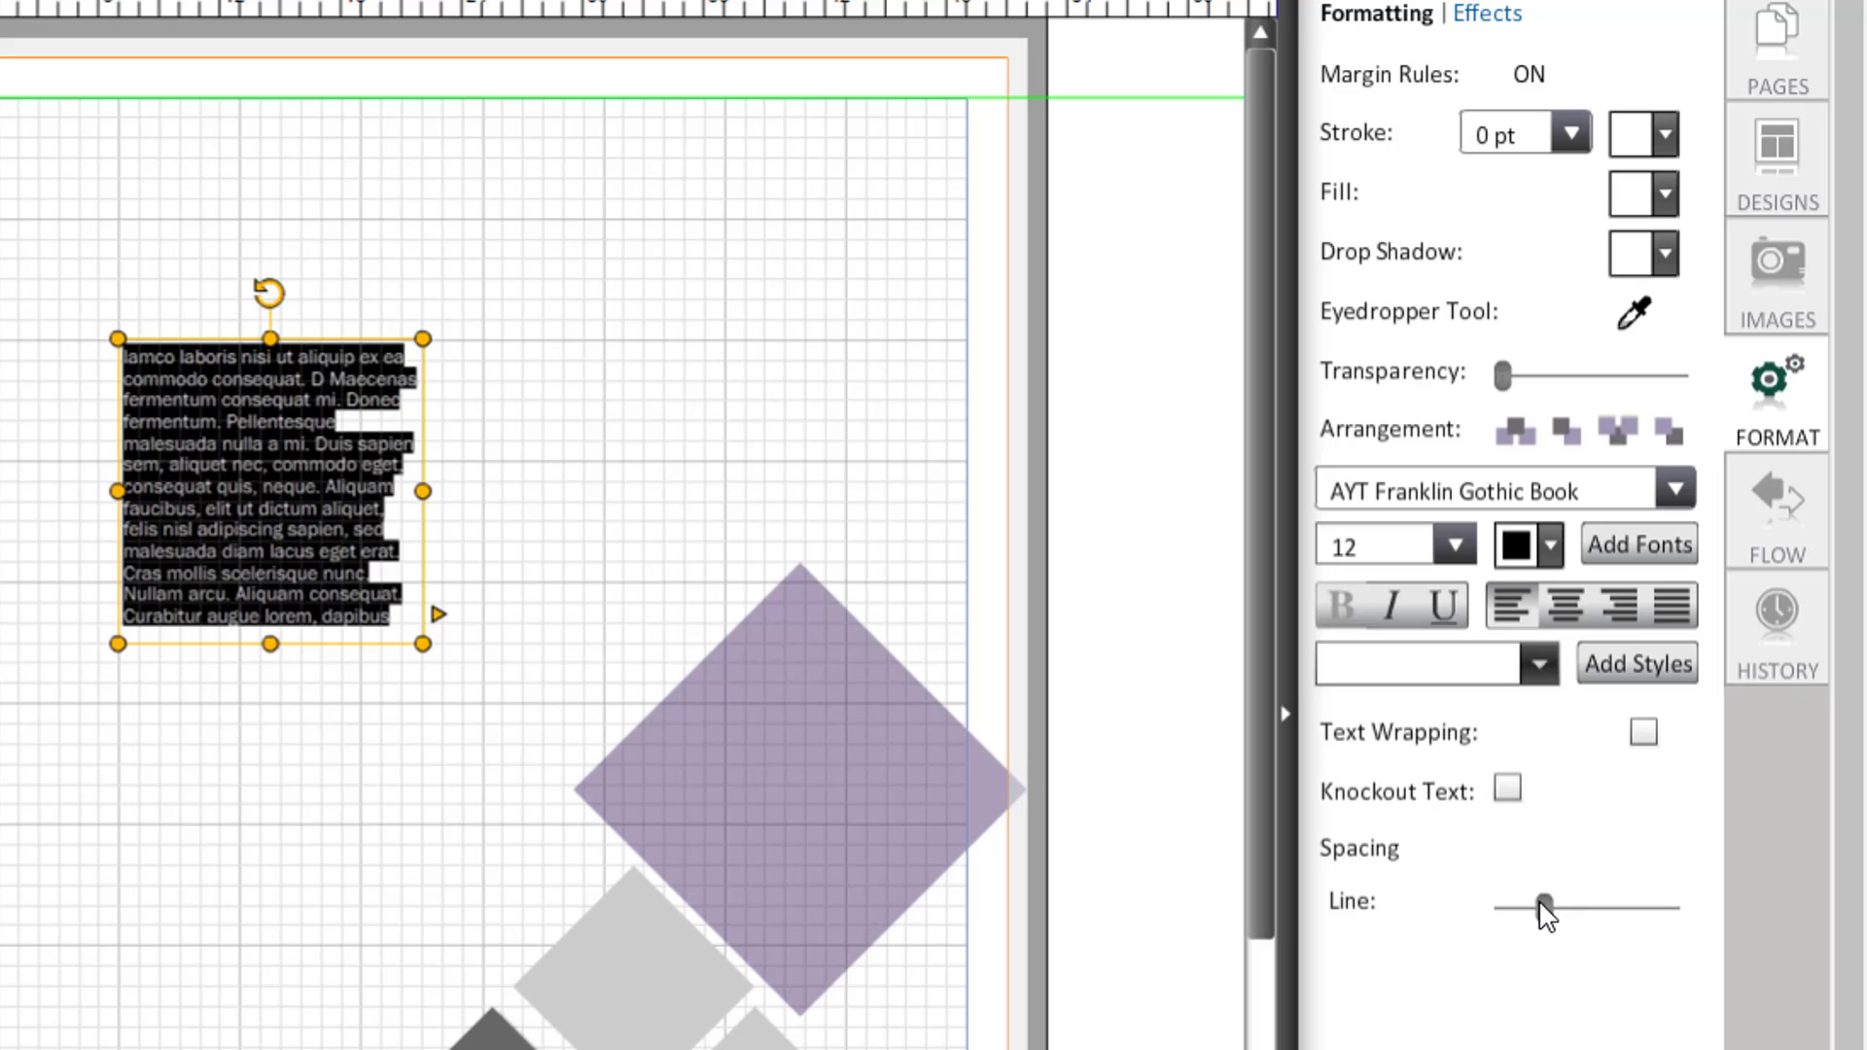
# - Look at the stroke widths offered for the text box without choosing one, and deselect the box
pyautogui.click(1570, 135)
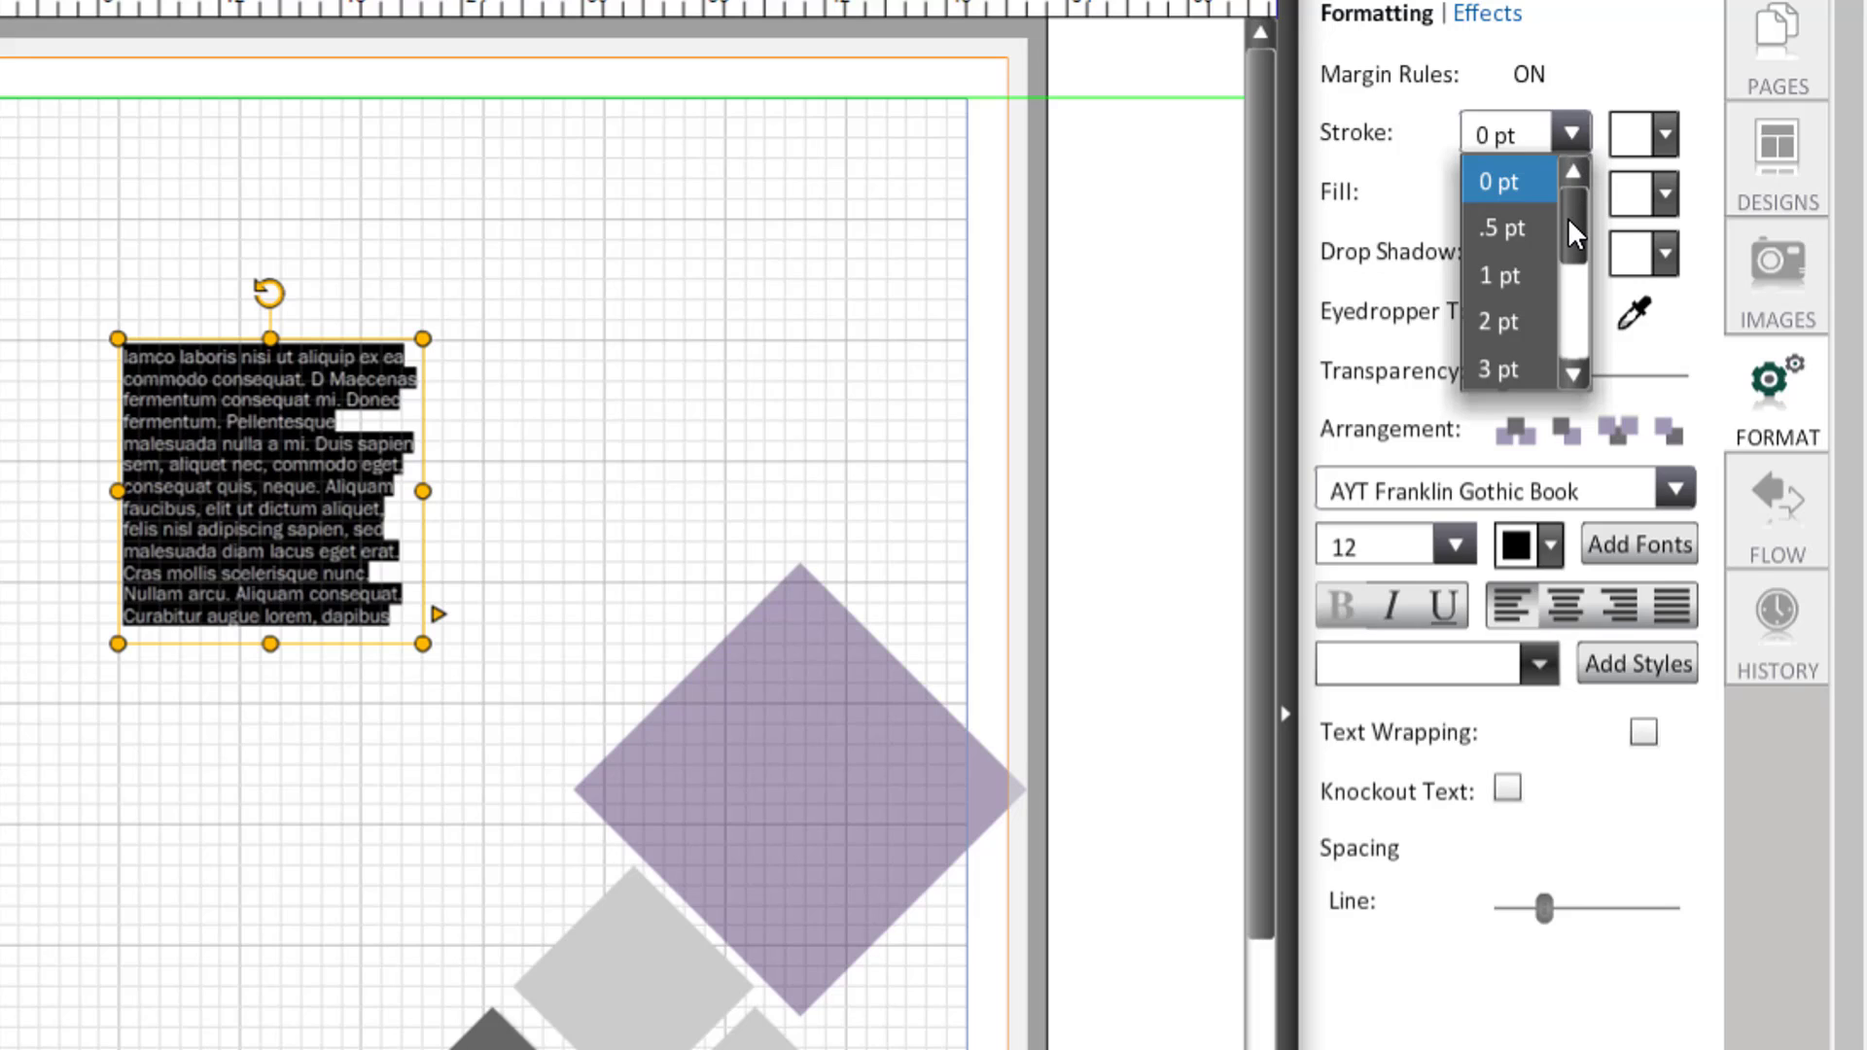
pyautogui.click(1569, 134)
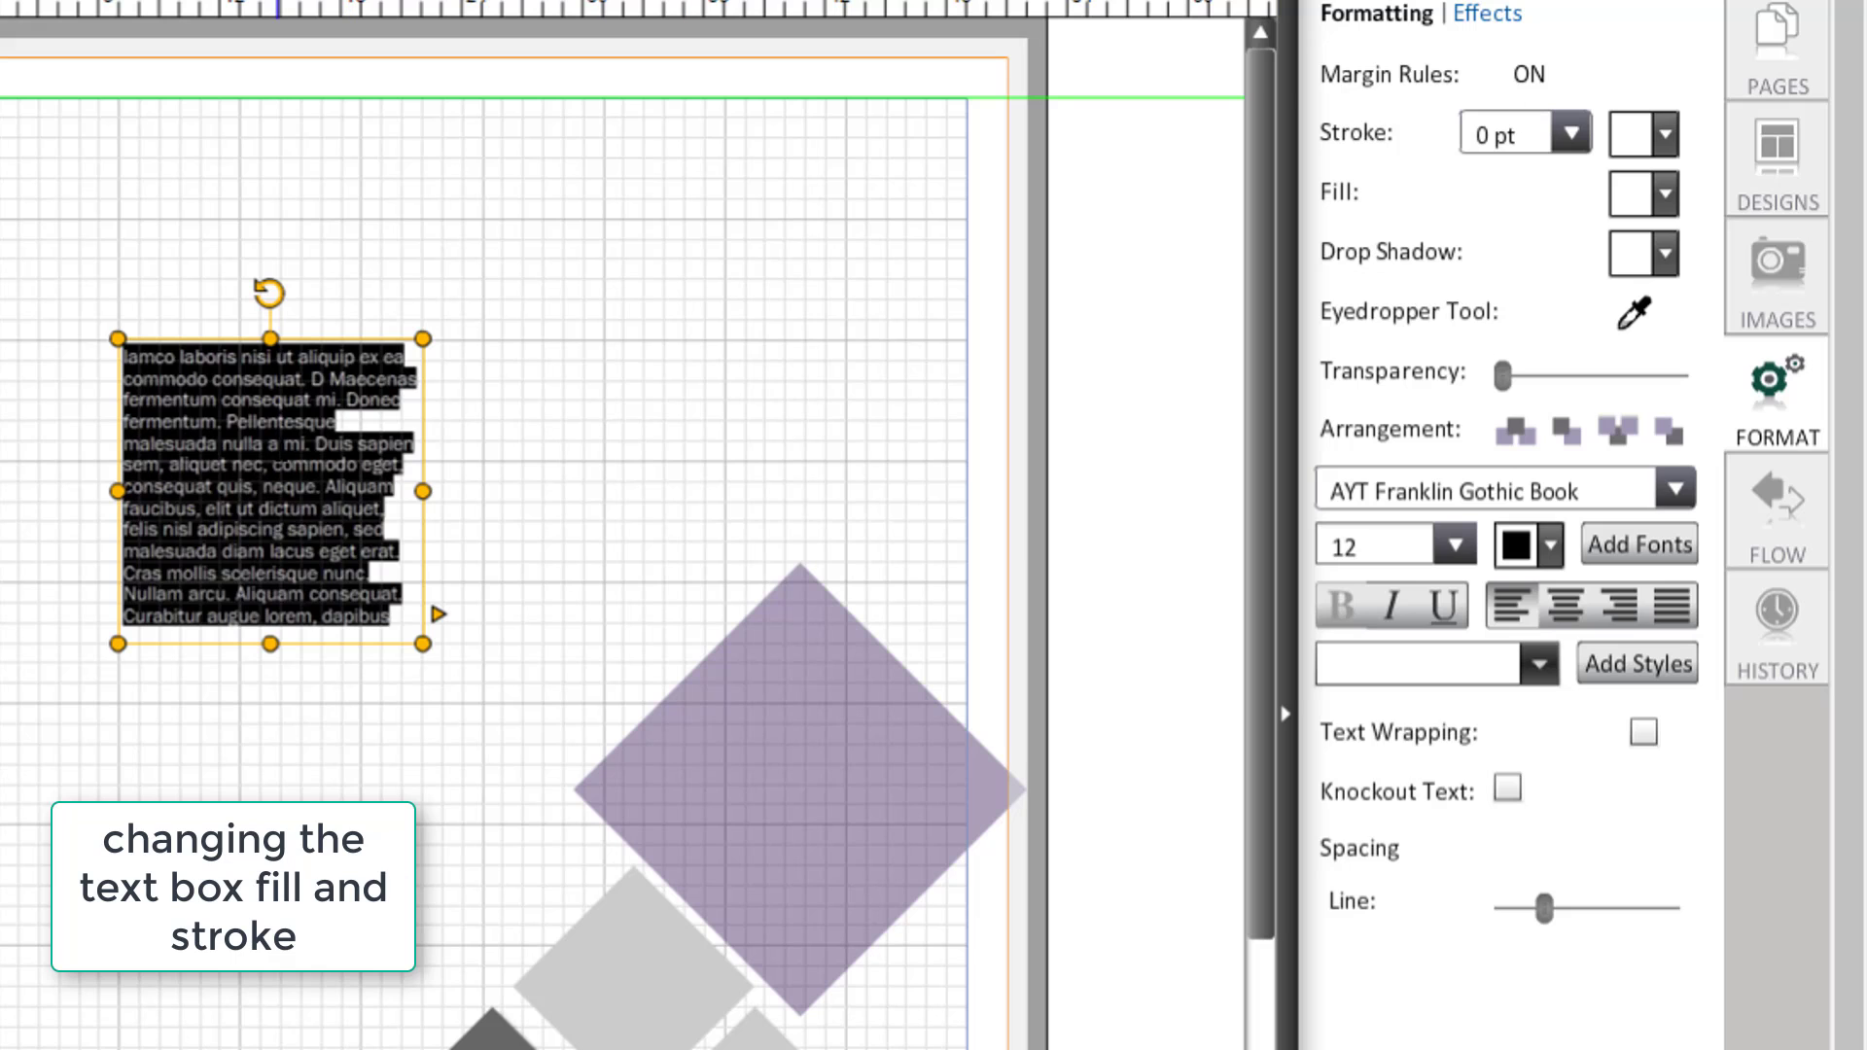
pyautogui.click(471, 434)
pyautogui.click(966, 316)
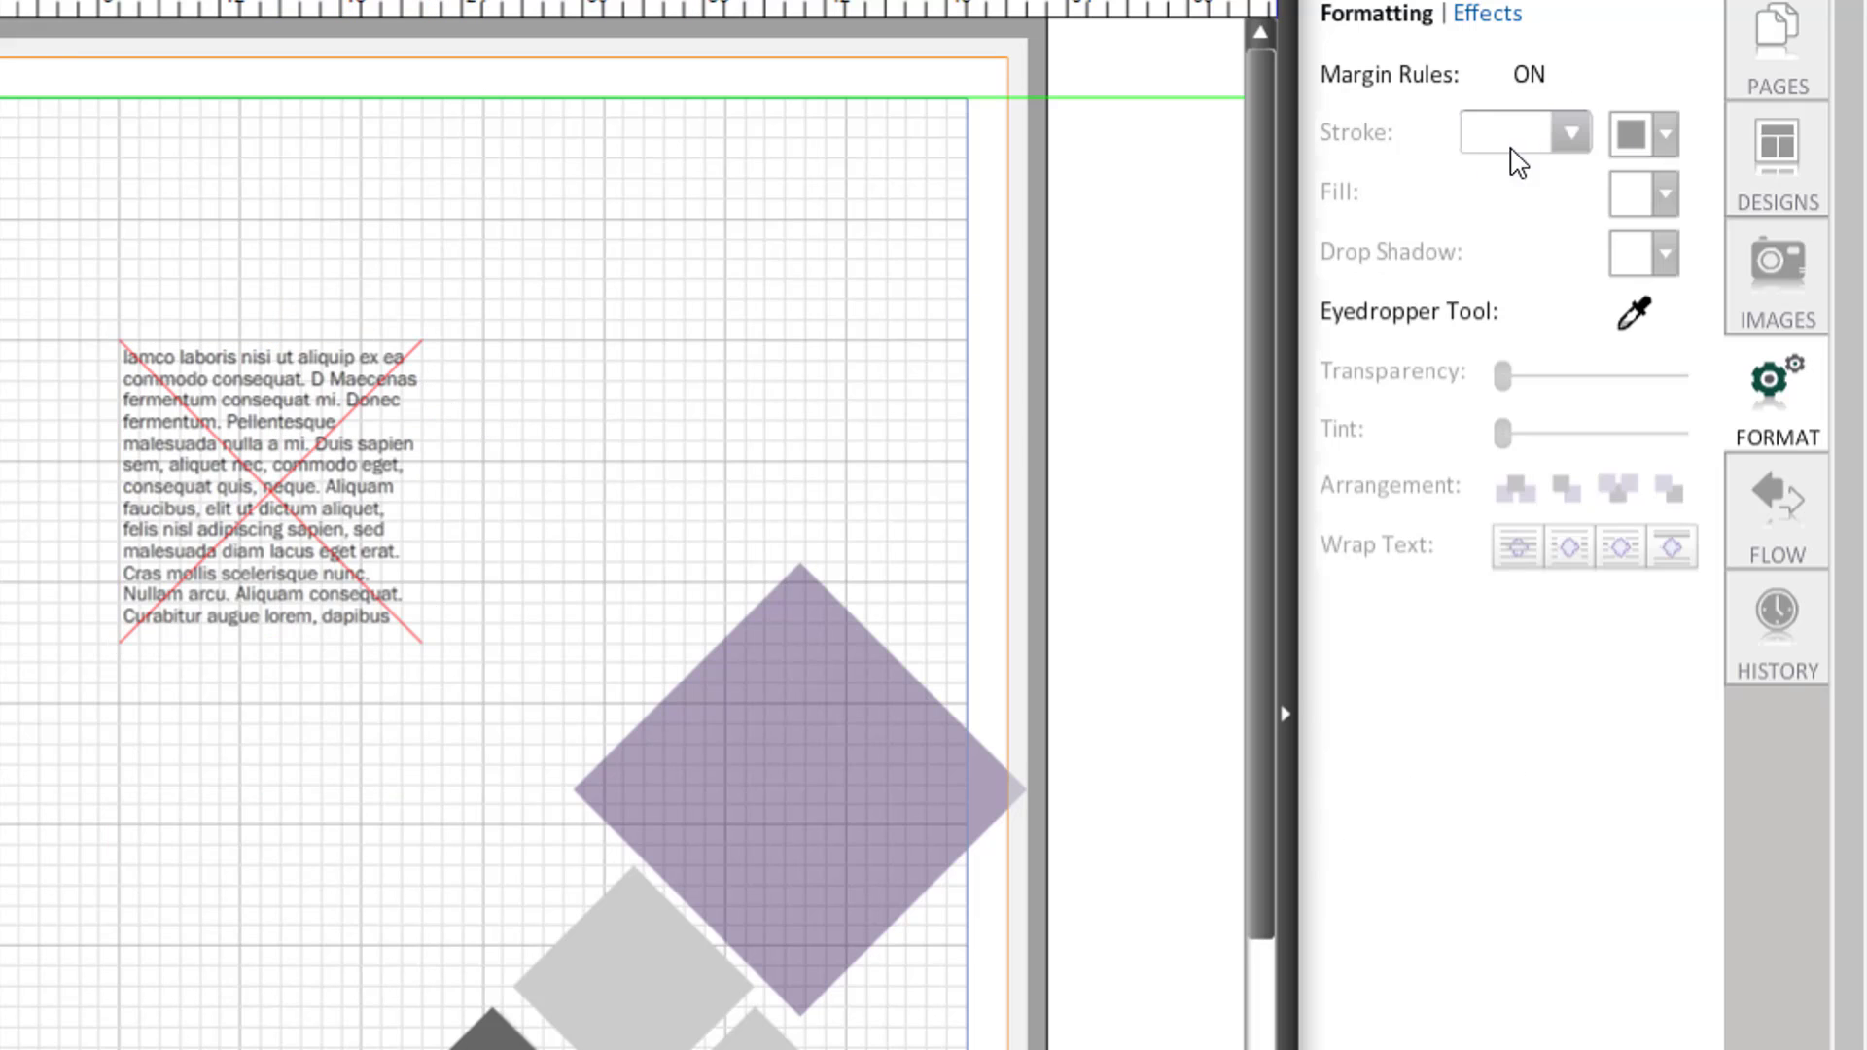
# - Extend the text box downward until all its text fits with a little space below the last line
pyautogui.click(190, 472)
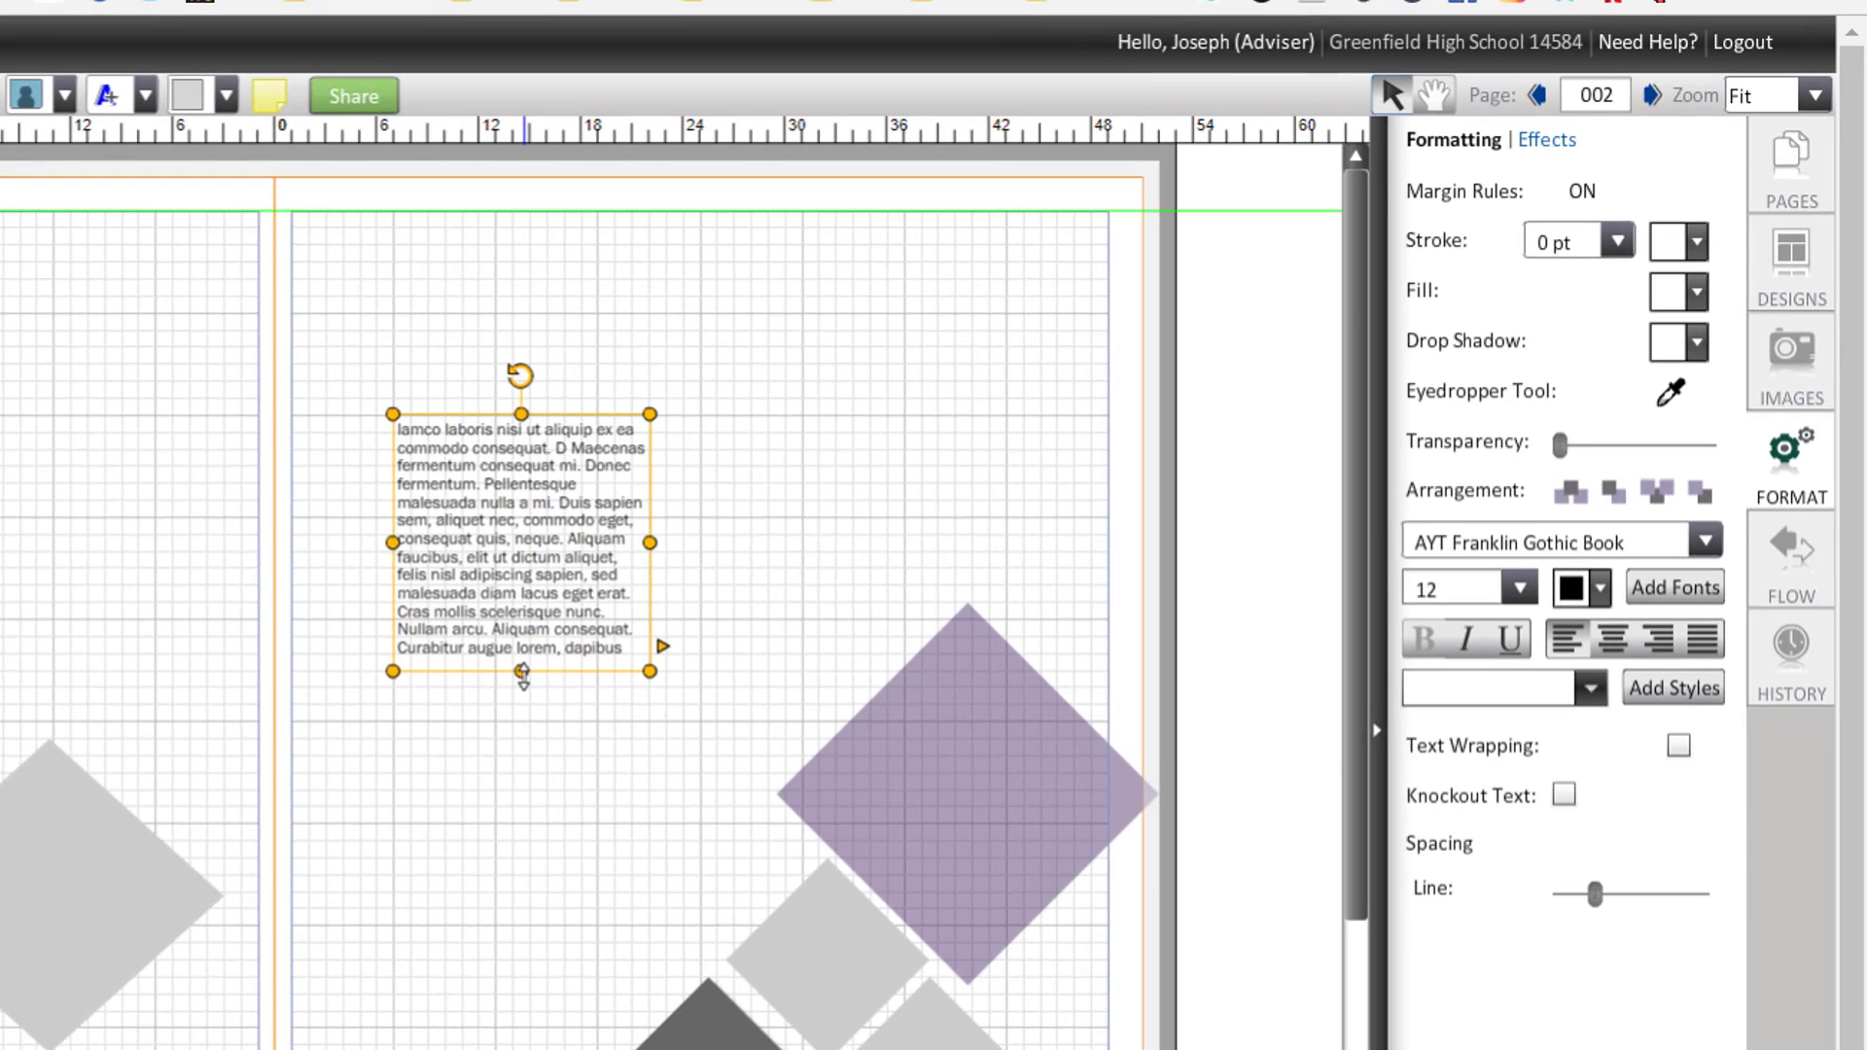
pyautogui.moveTo(271, 644); pyautogui.dragTo(286, 830)
pyautogui.moveTo(535, 828); pyautogui.dragTo(534, 764)
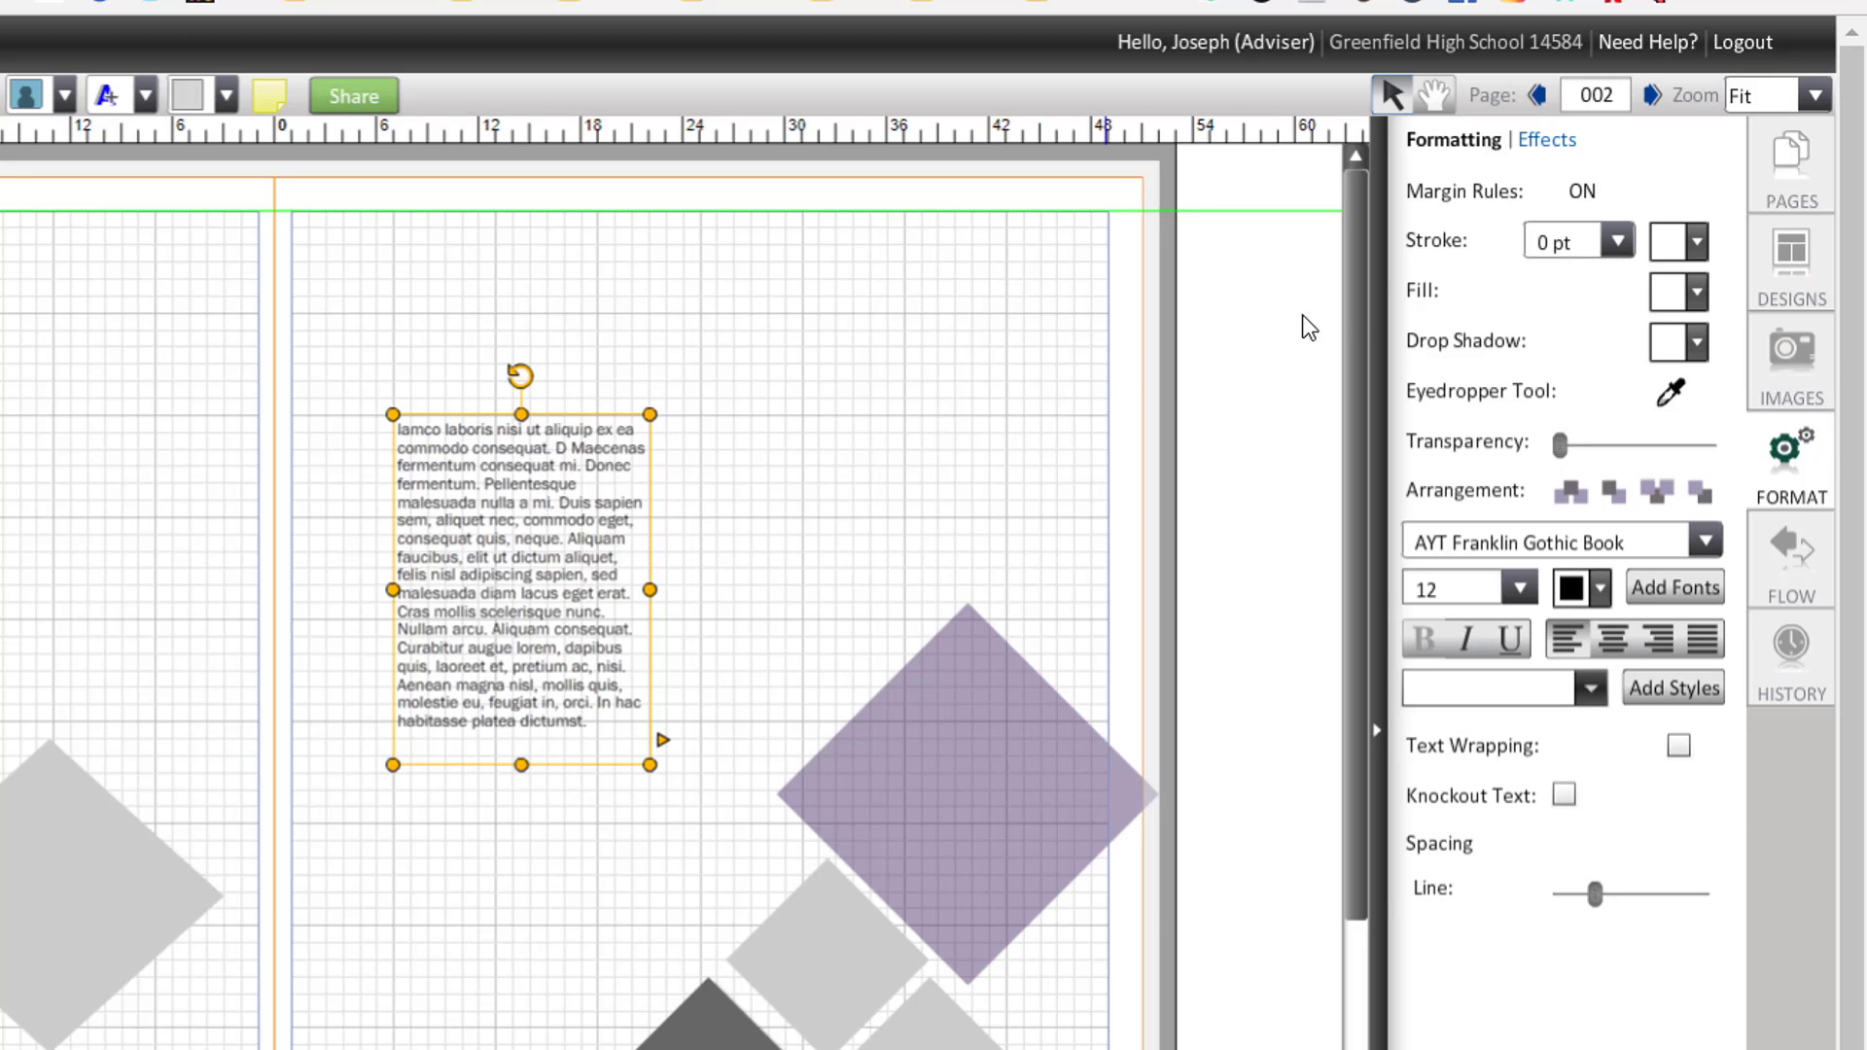
# - Give the text box a black stroke 2 pt wide
pyautogui.click(1704, 245)
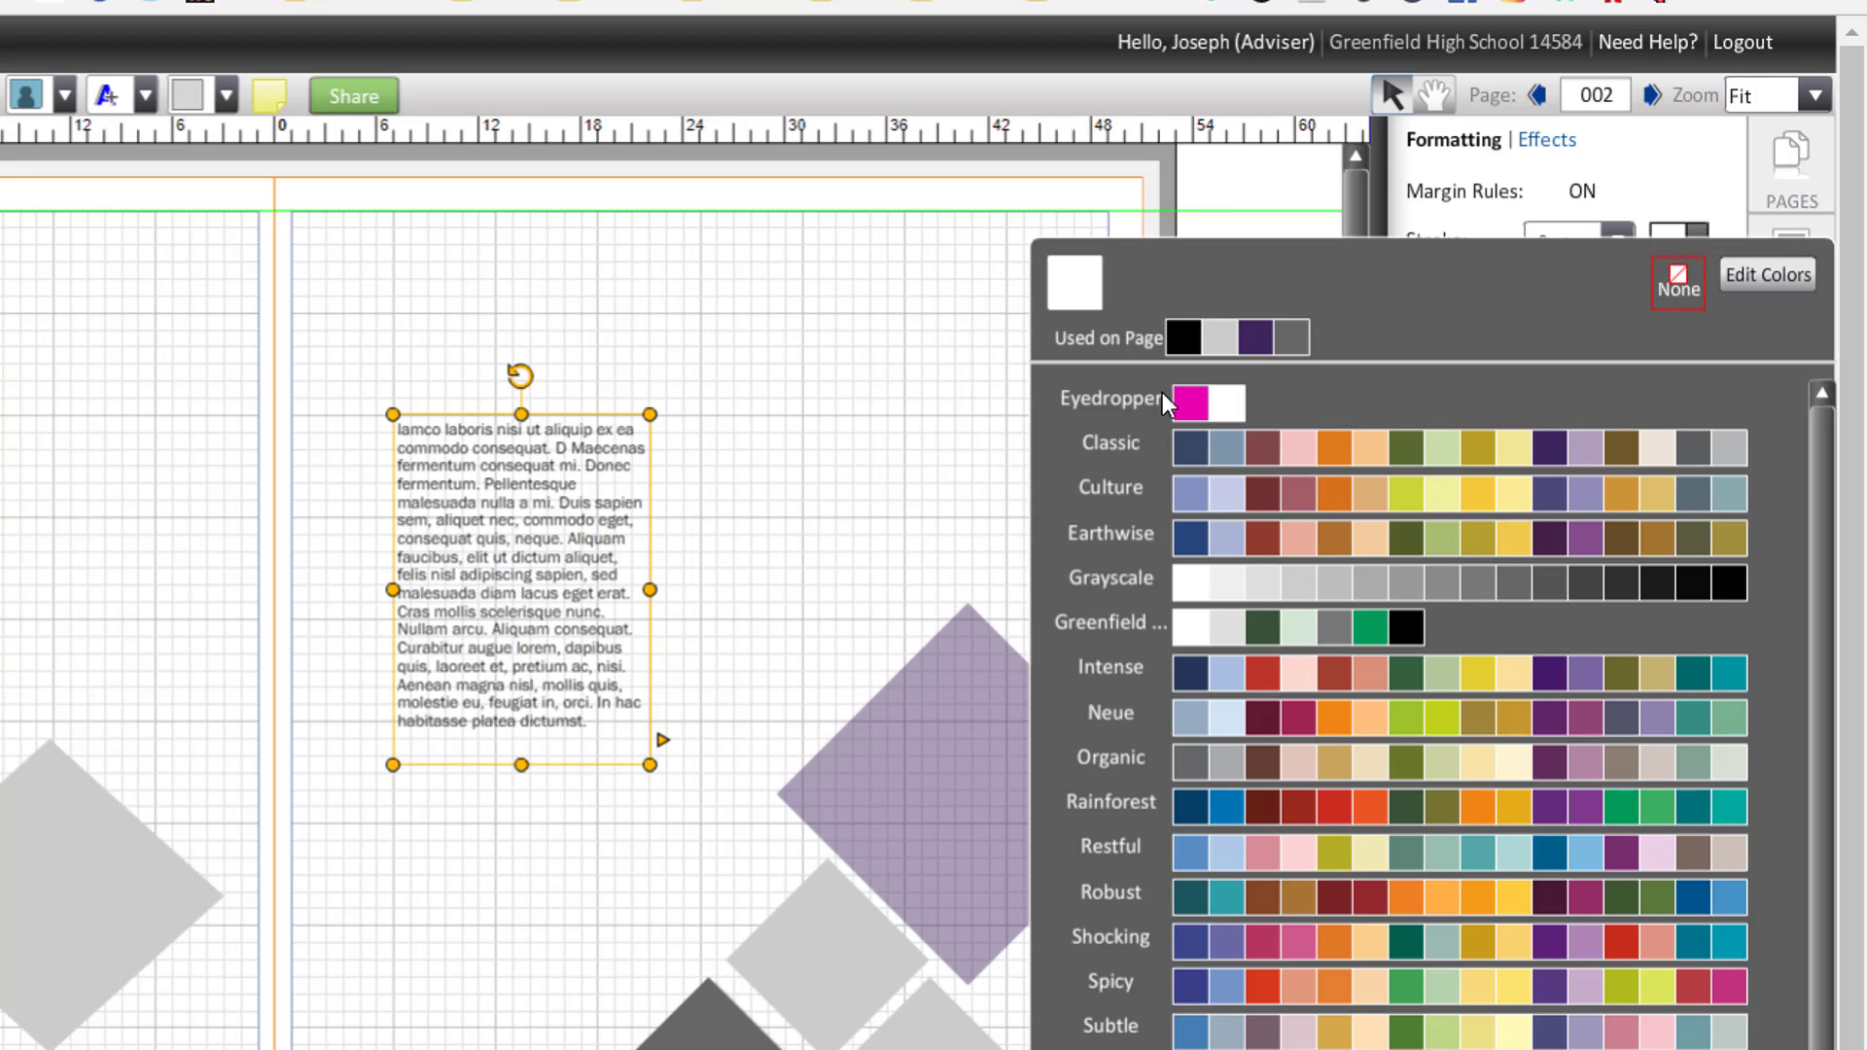
pyautogui.click(1176, 340)
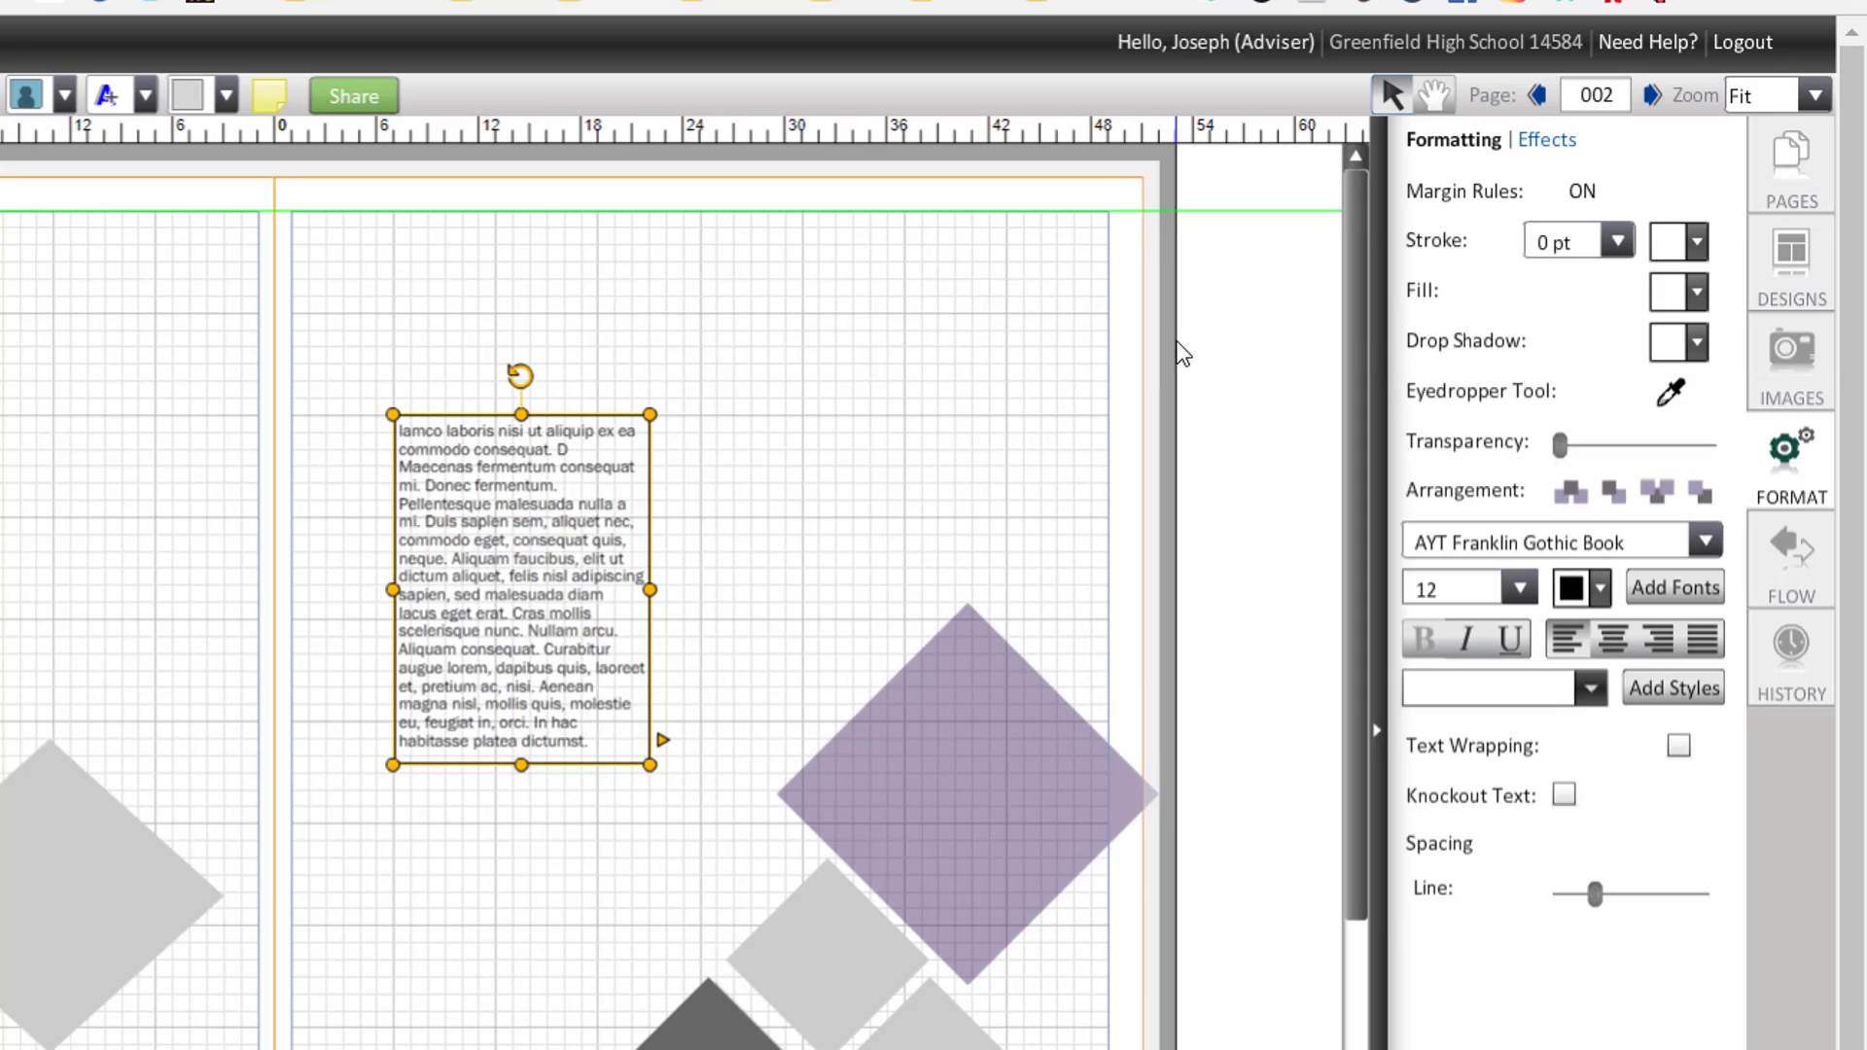
pyautogui.click(1607, 247)
pyautogui.click(1597, 370)
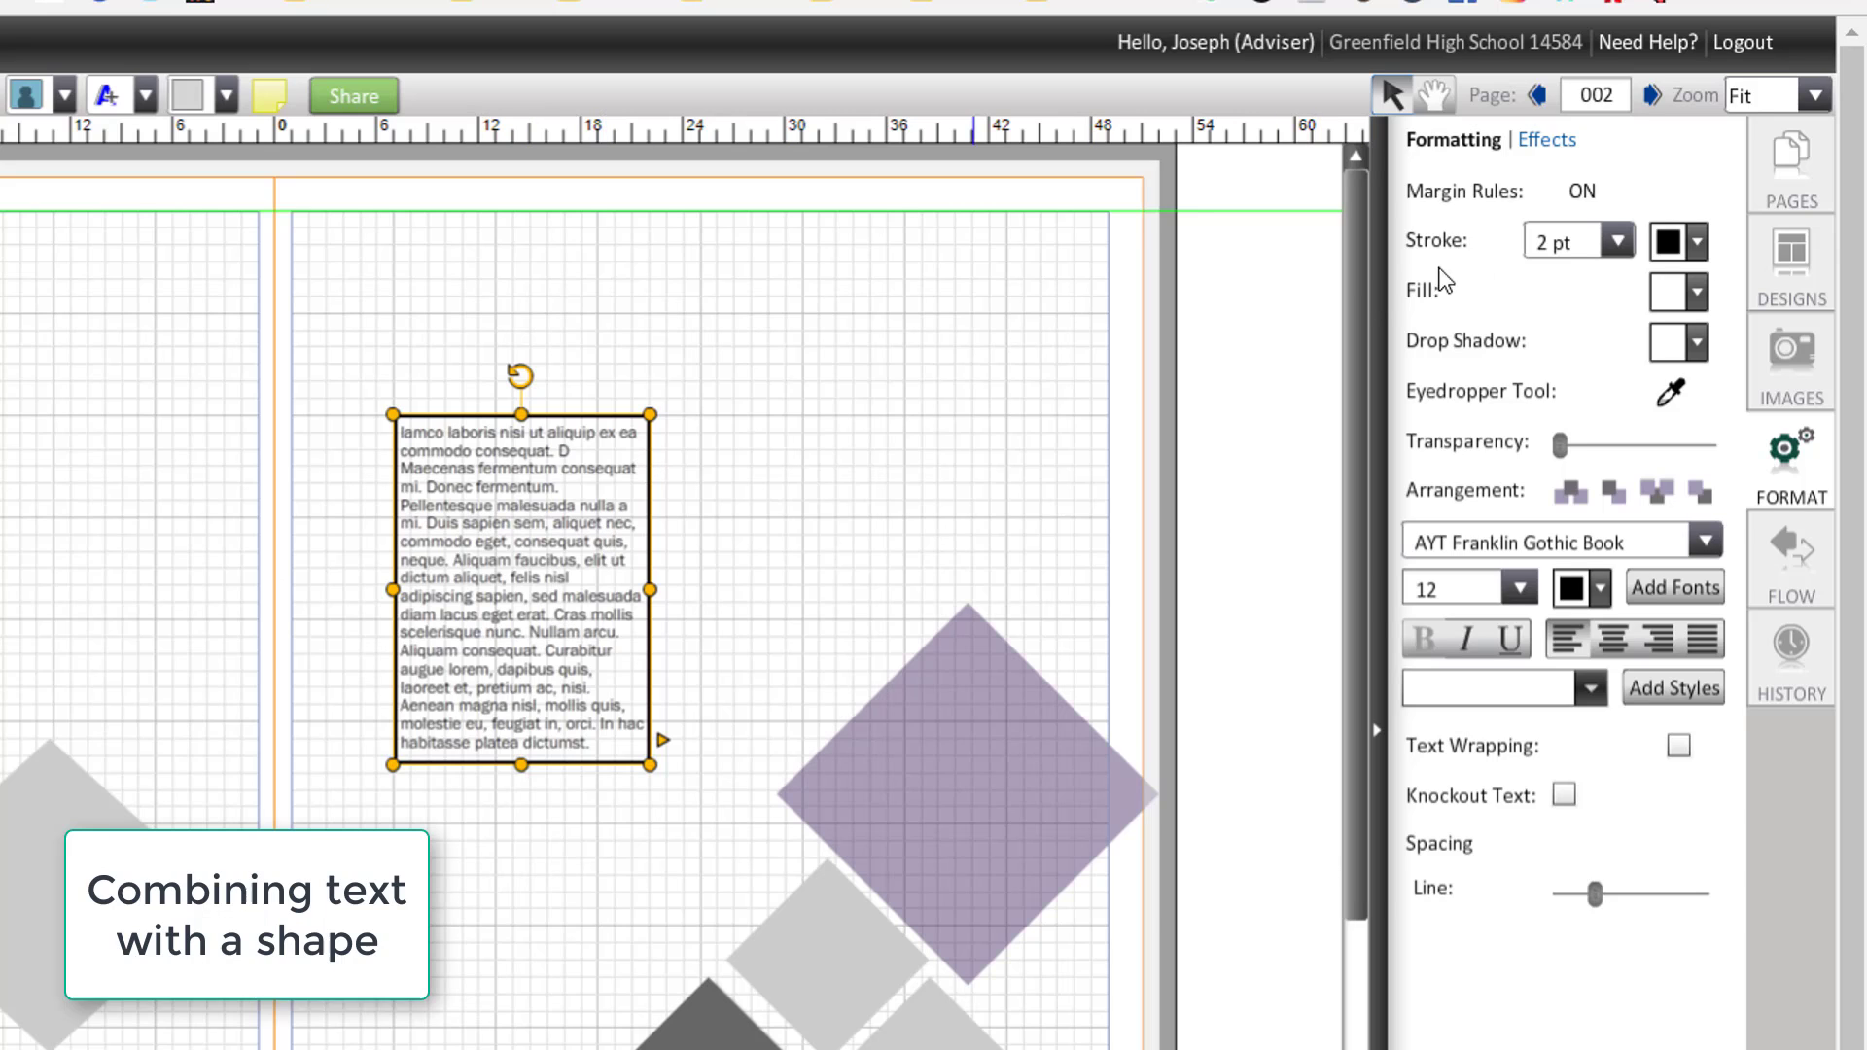
# - Remove the text box's stroke by setting its color to None, and deselect the box
pyautogui.click(1672, 243)
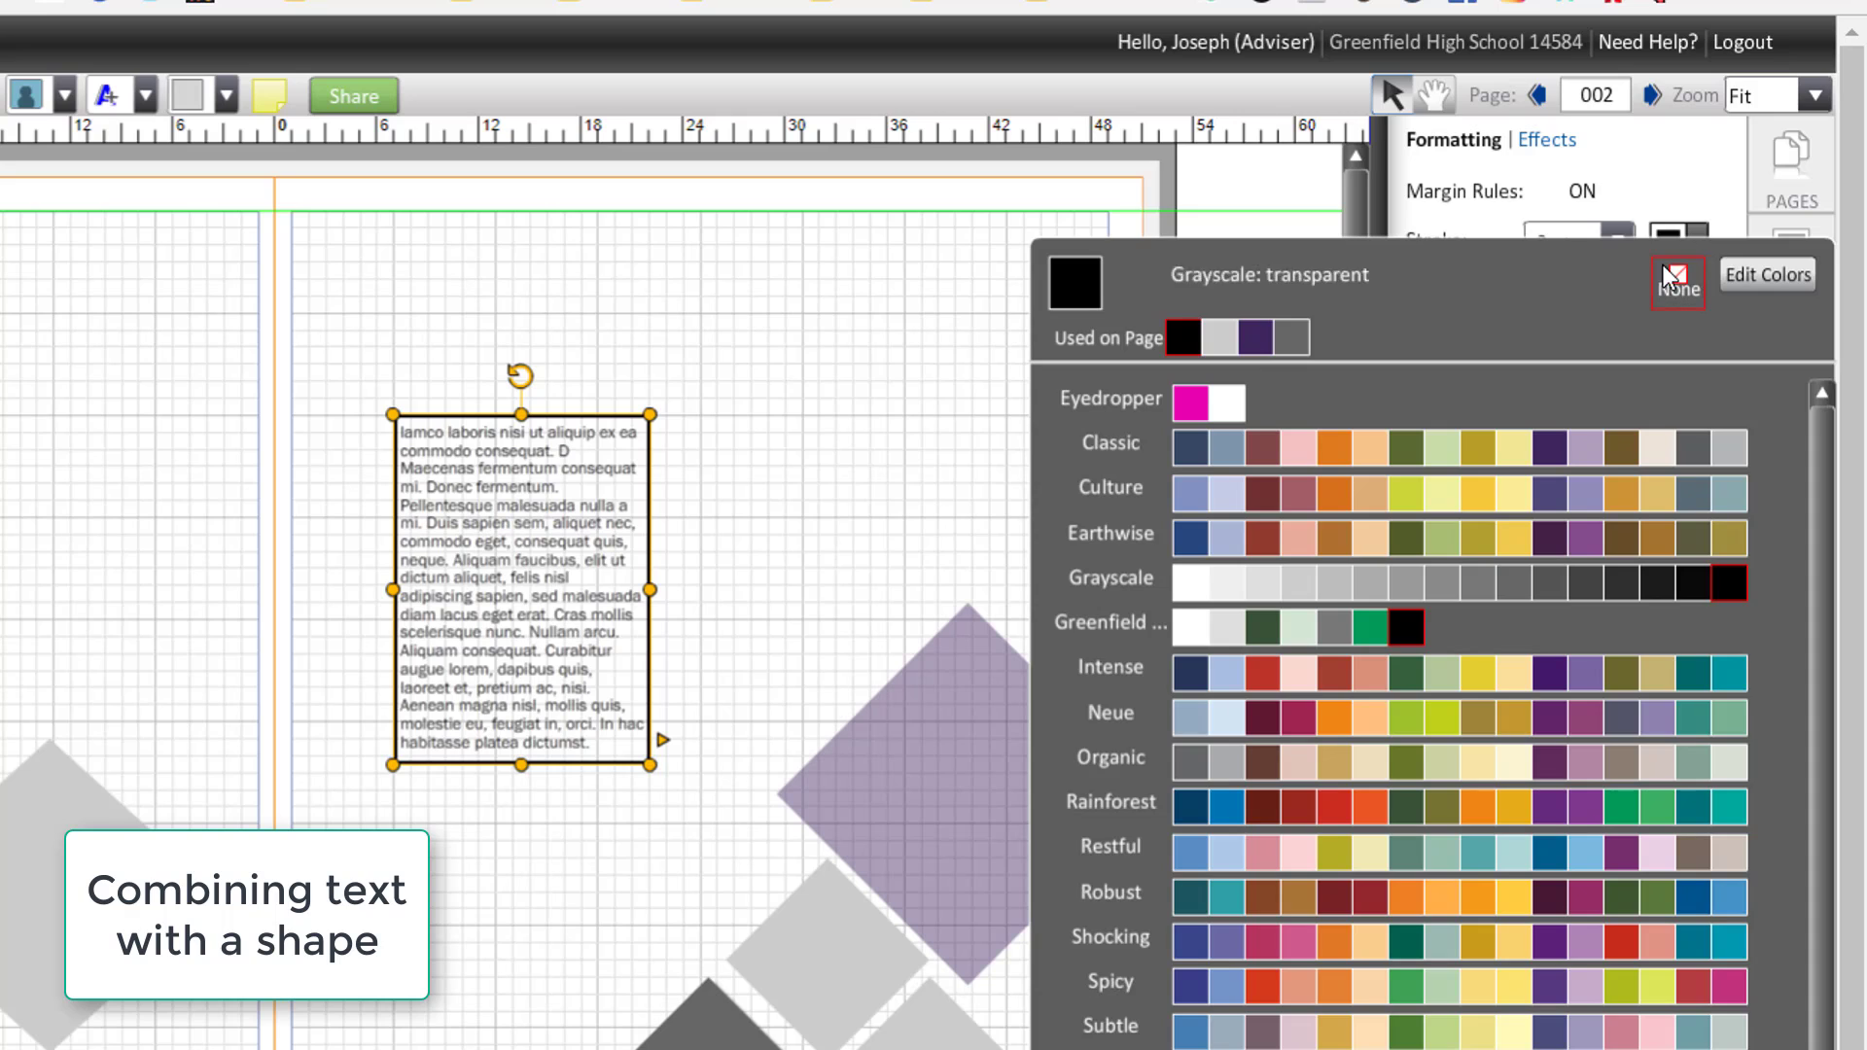
pyautogui.click(1673, 283)
pyautogui.click(790, 451)
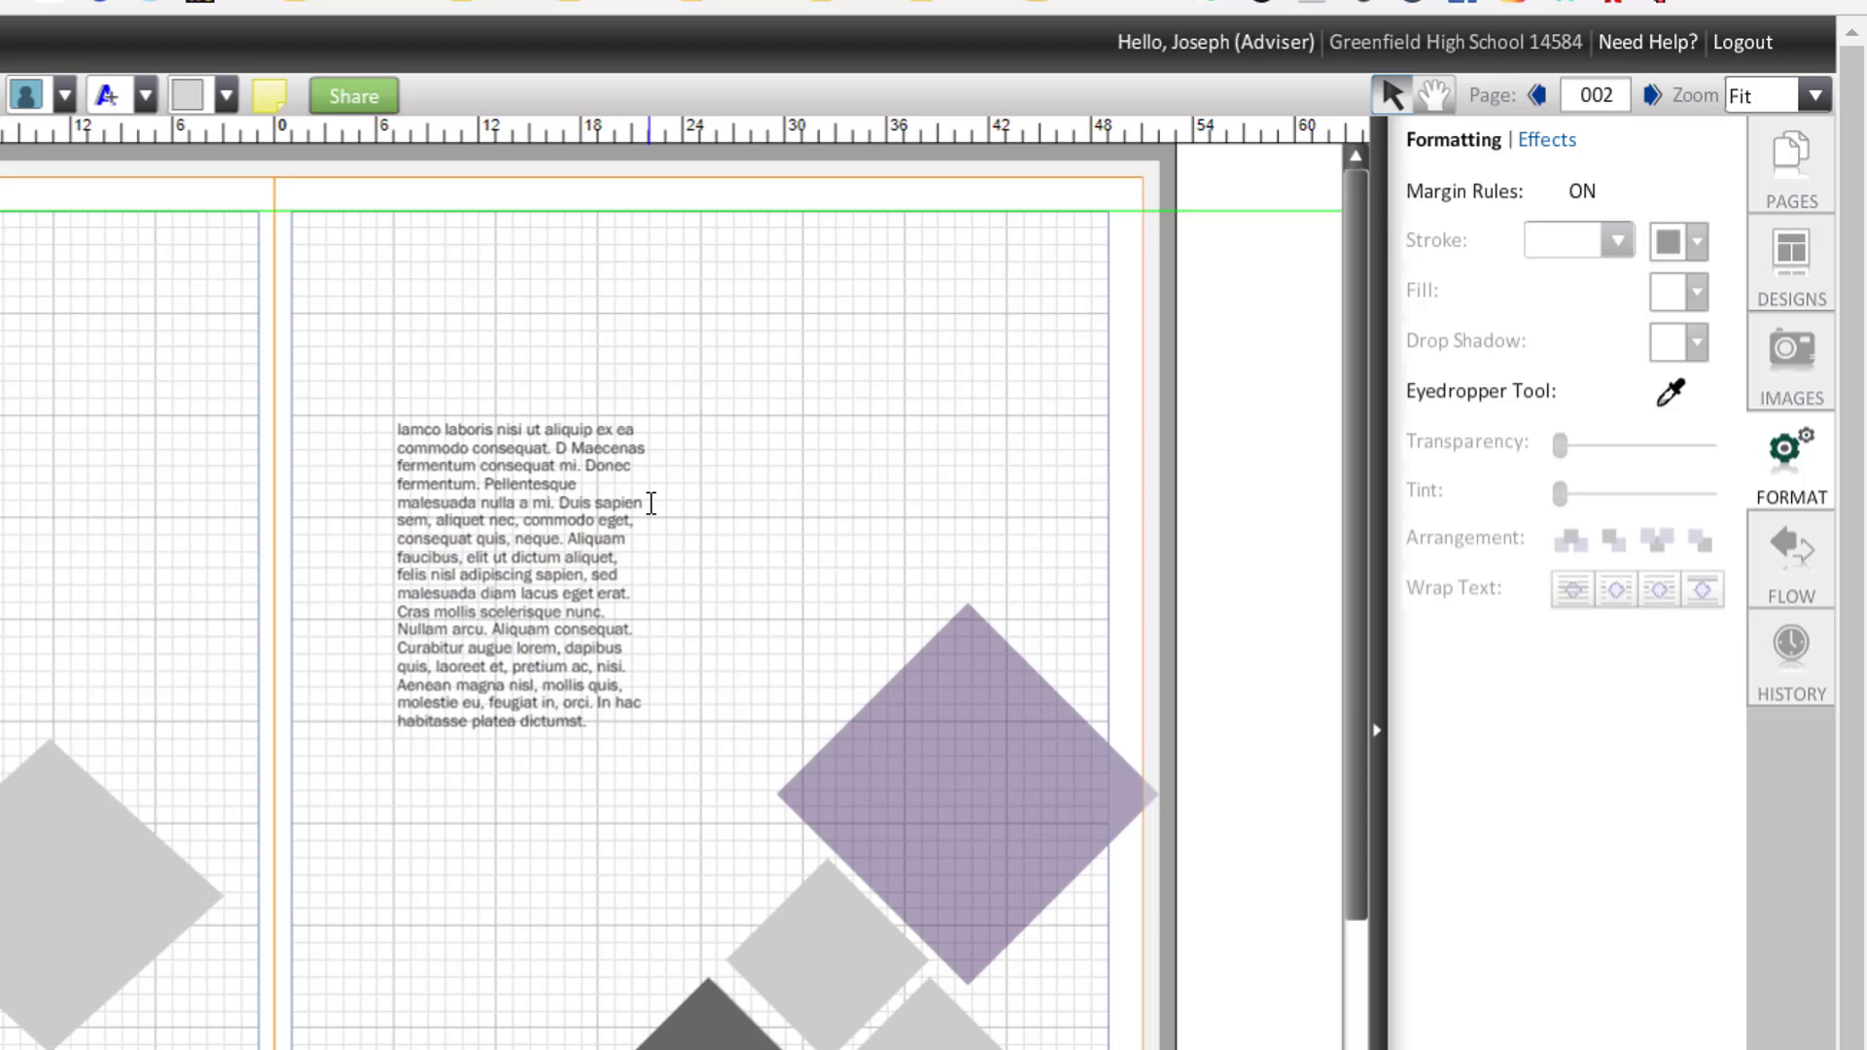
# - Add a square shape over the text block and enlarge it into a rectangle extending past the text on every side
pyautogui.click(226, 95)
pyautogui.click(245, 142)
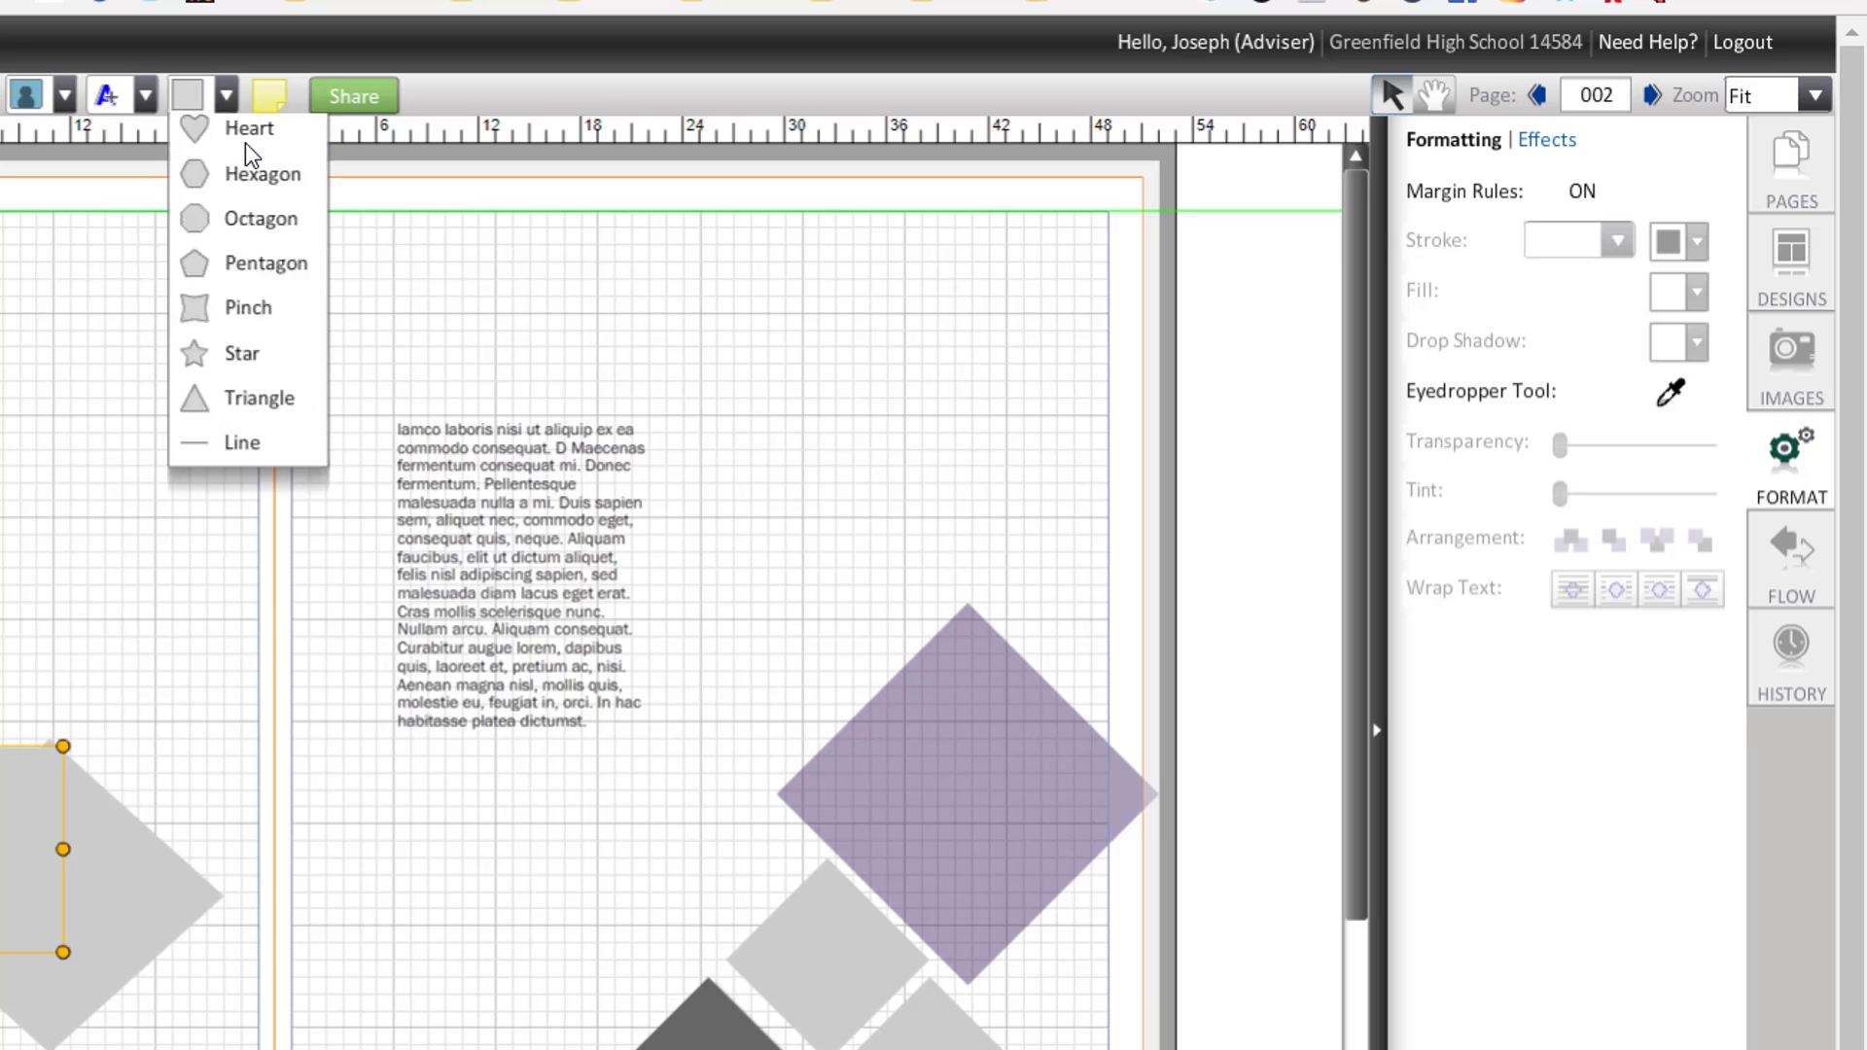
pyautogui.moveTo(8, 778); pyautogui.dragTo(501, 446)
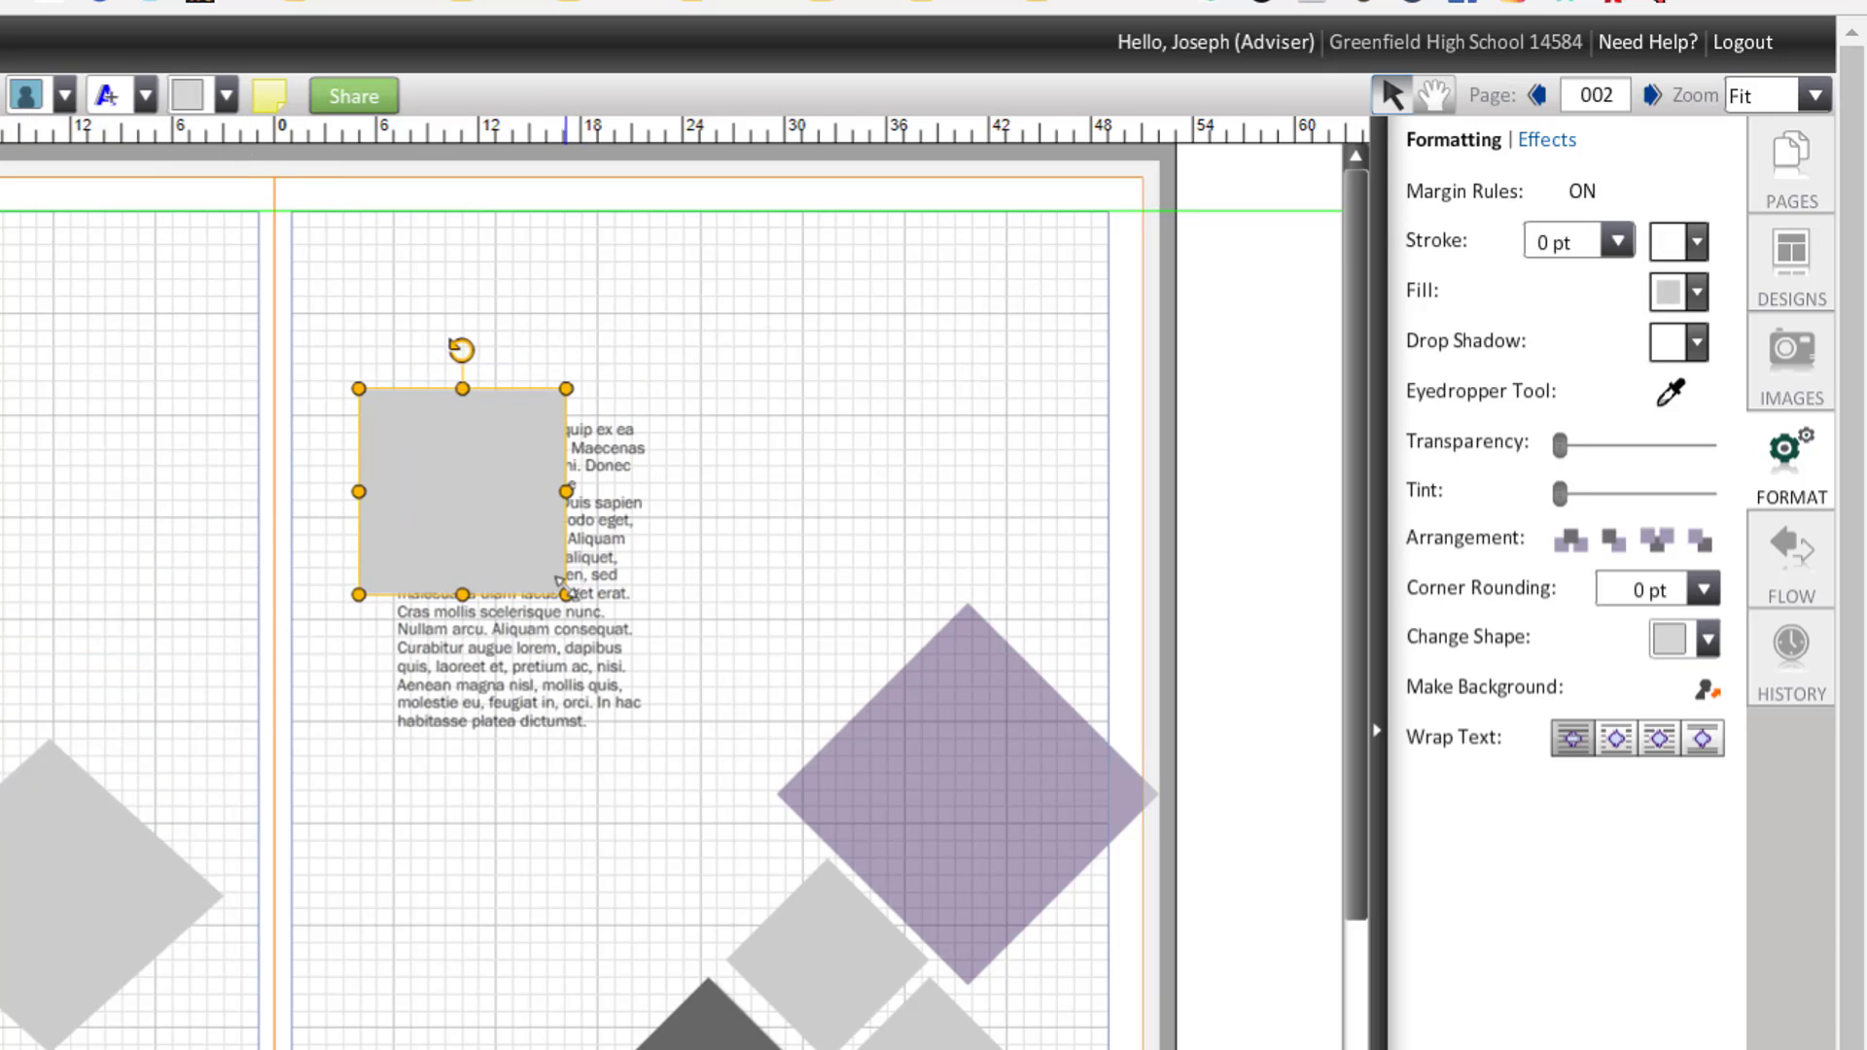
pyautogui.moveTo(565, 595); pyautogui.dragTo(666, 841)
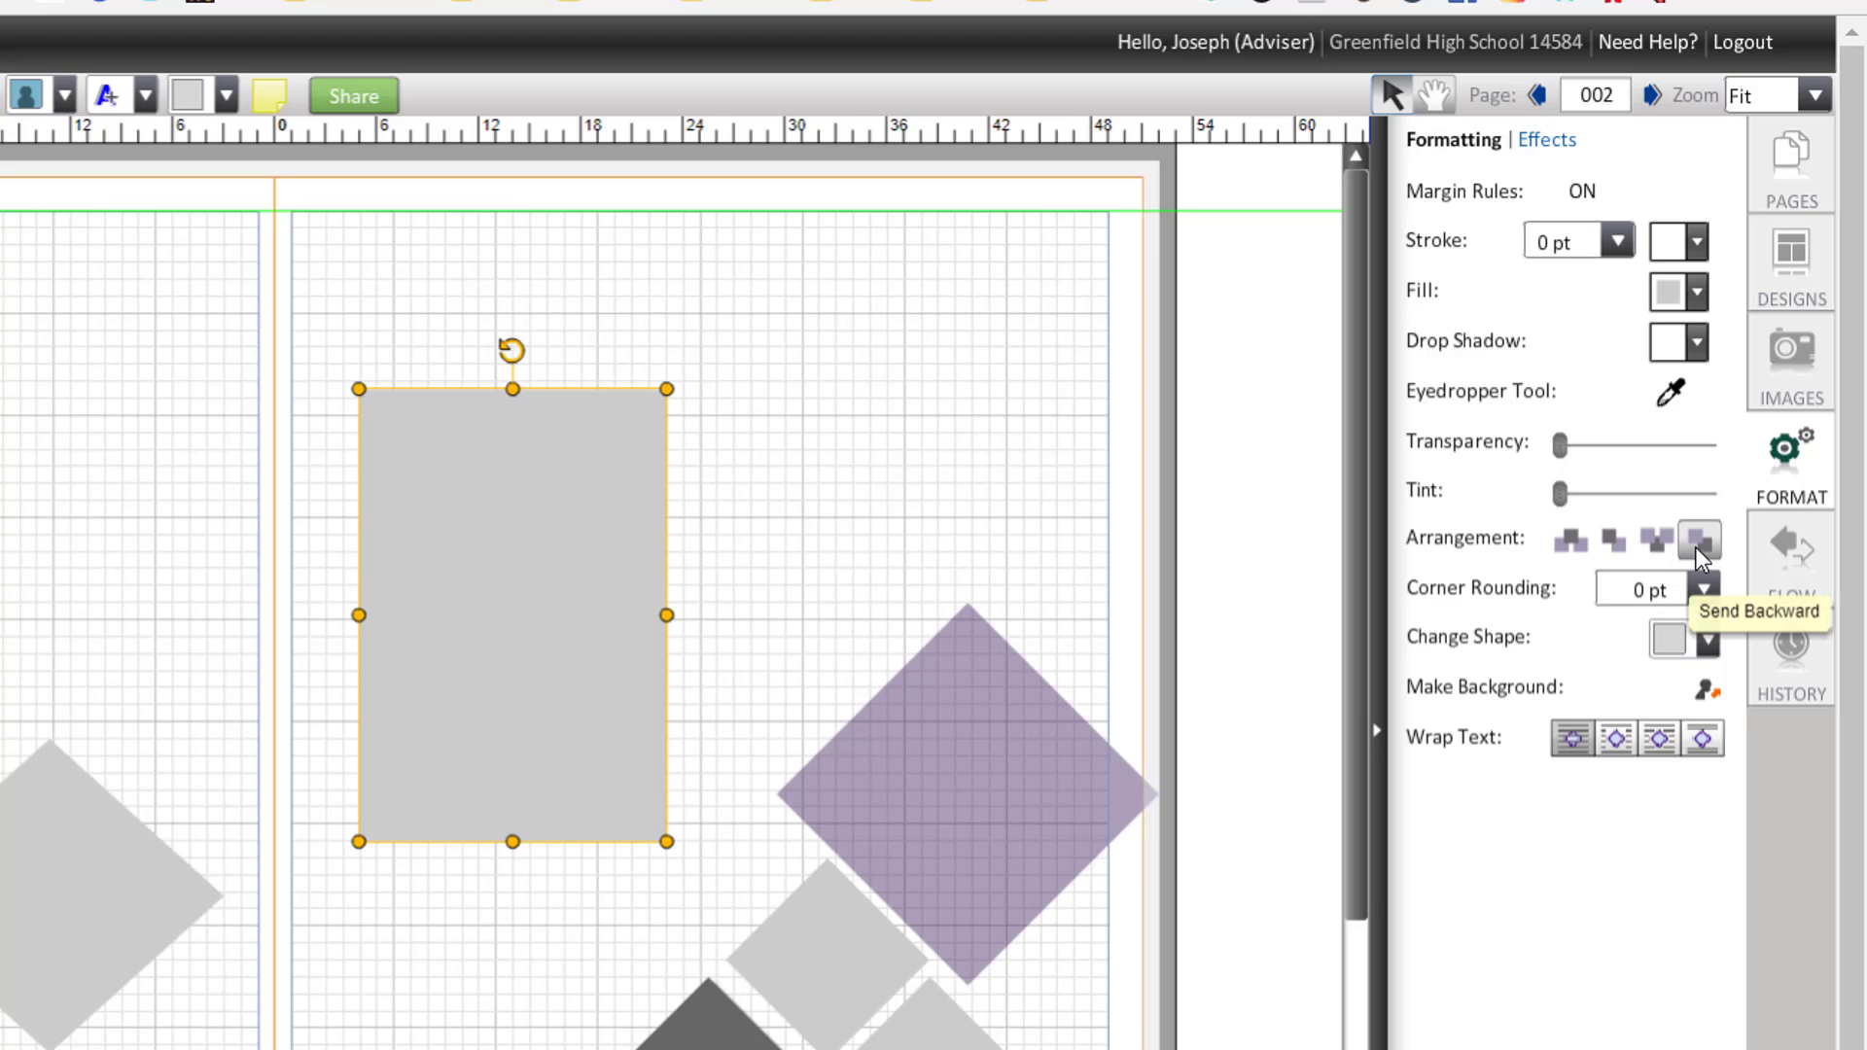
# - Send the gray rectangle to the back so it sits behind the text, and give it a black stroke
pyautogui.click(1655, 545)
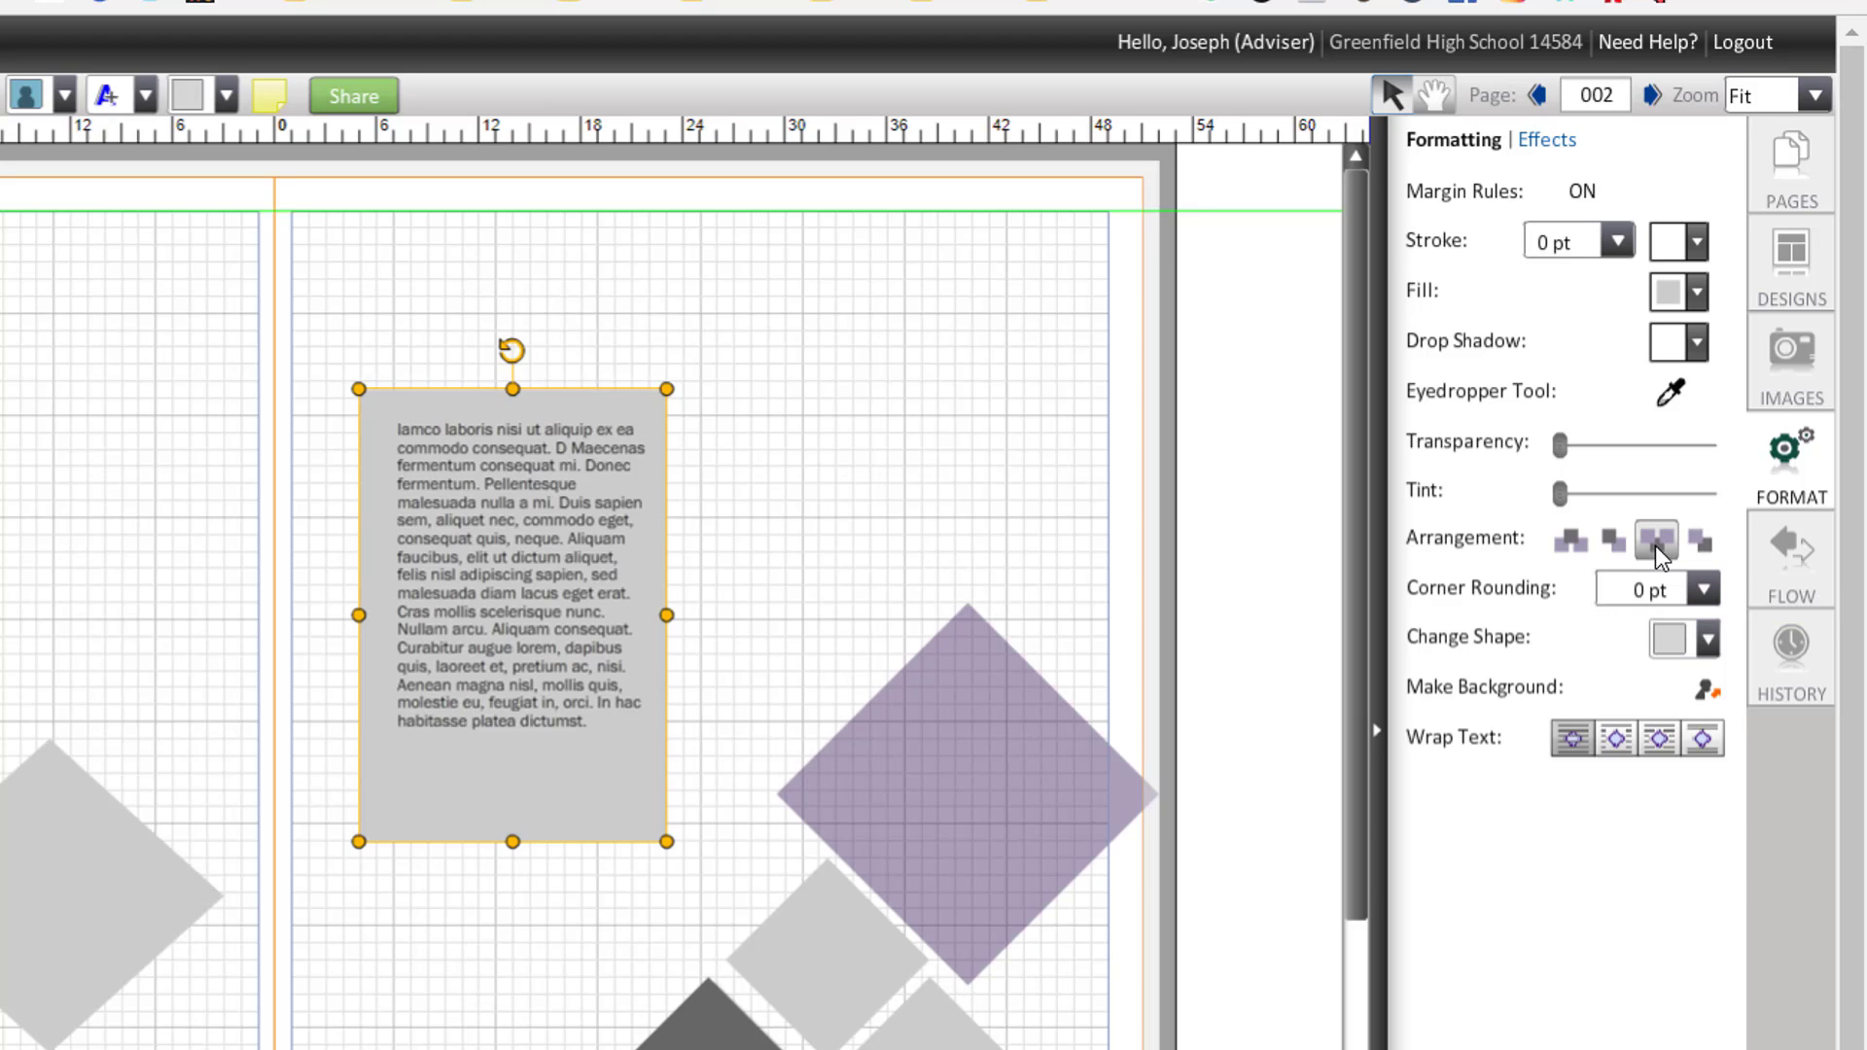
pyautogui.click(1695, 245)
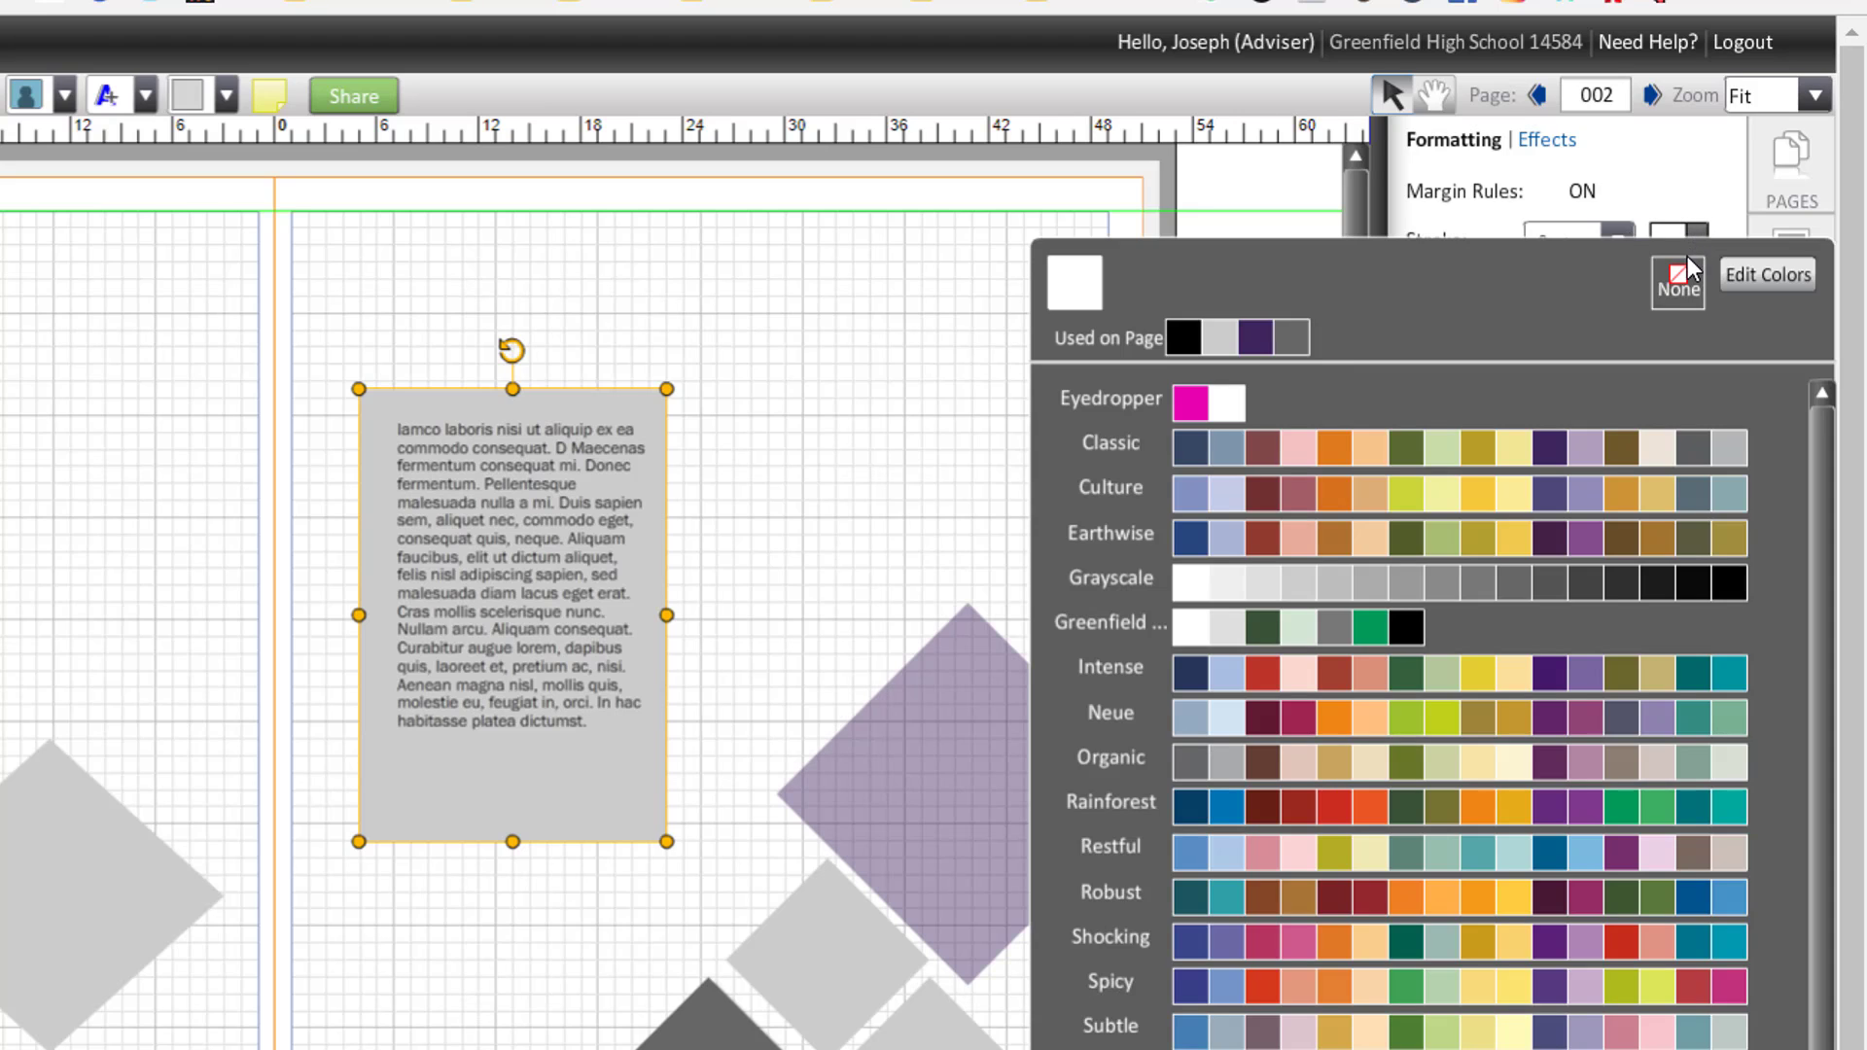
pyautogui.click(1185, 338)
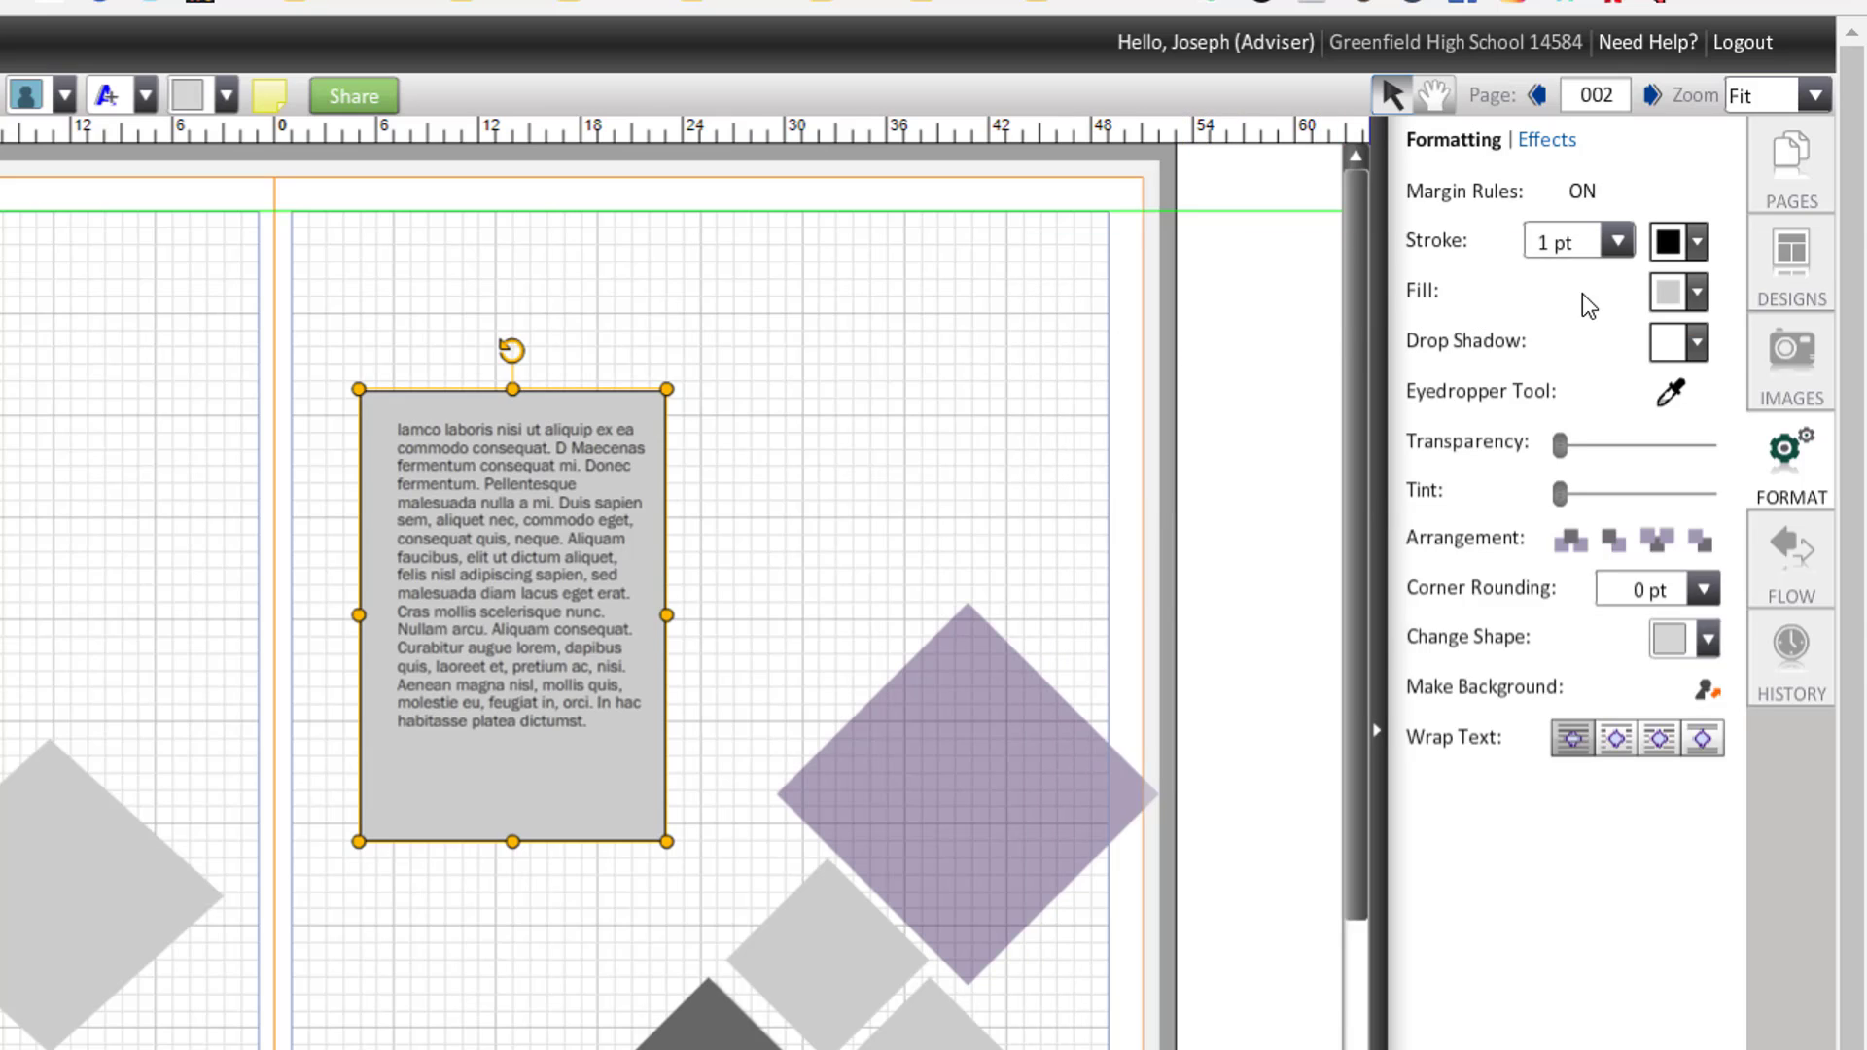
# - Set the rectangle's fill to None and enlarge it slightly from its upper-right corner
pyautogui.click(1697, 294)
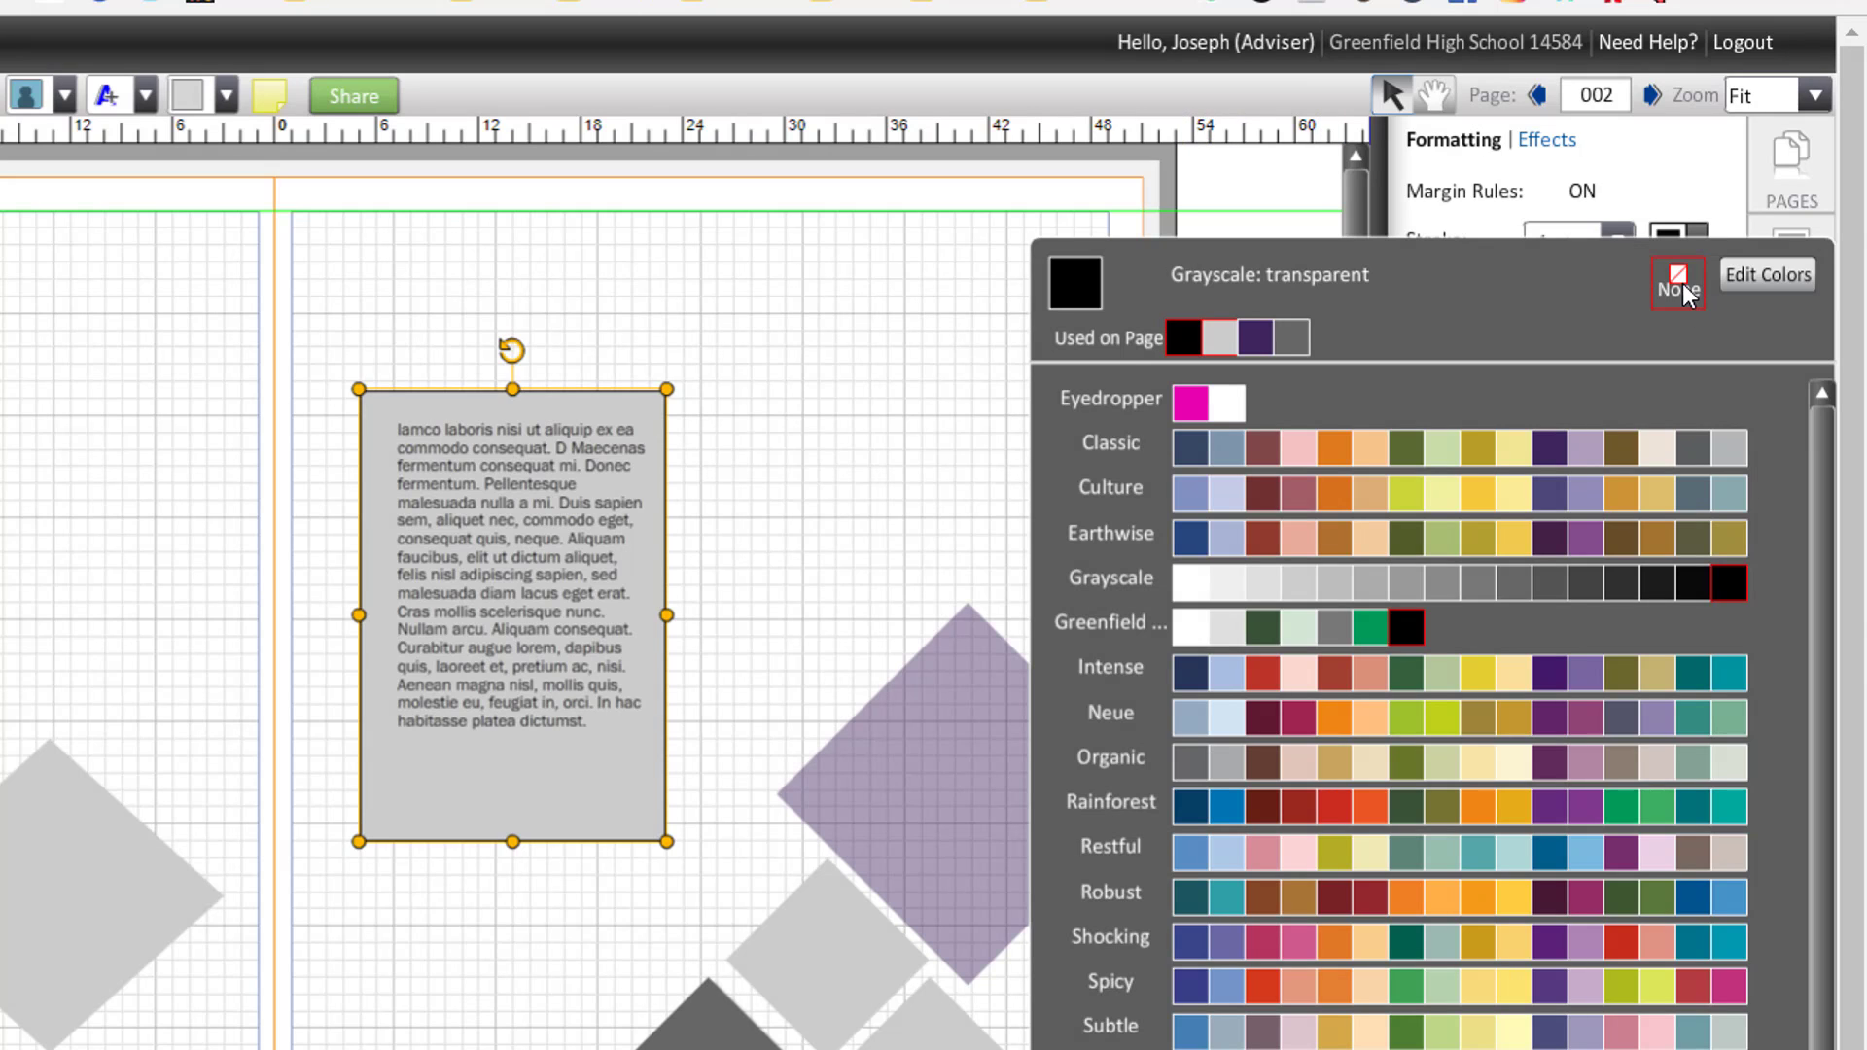
pyautogui.click(1682, 283)
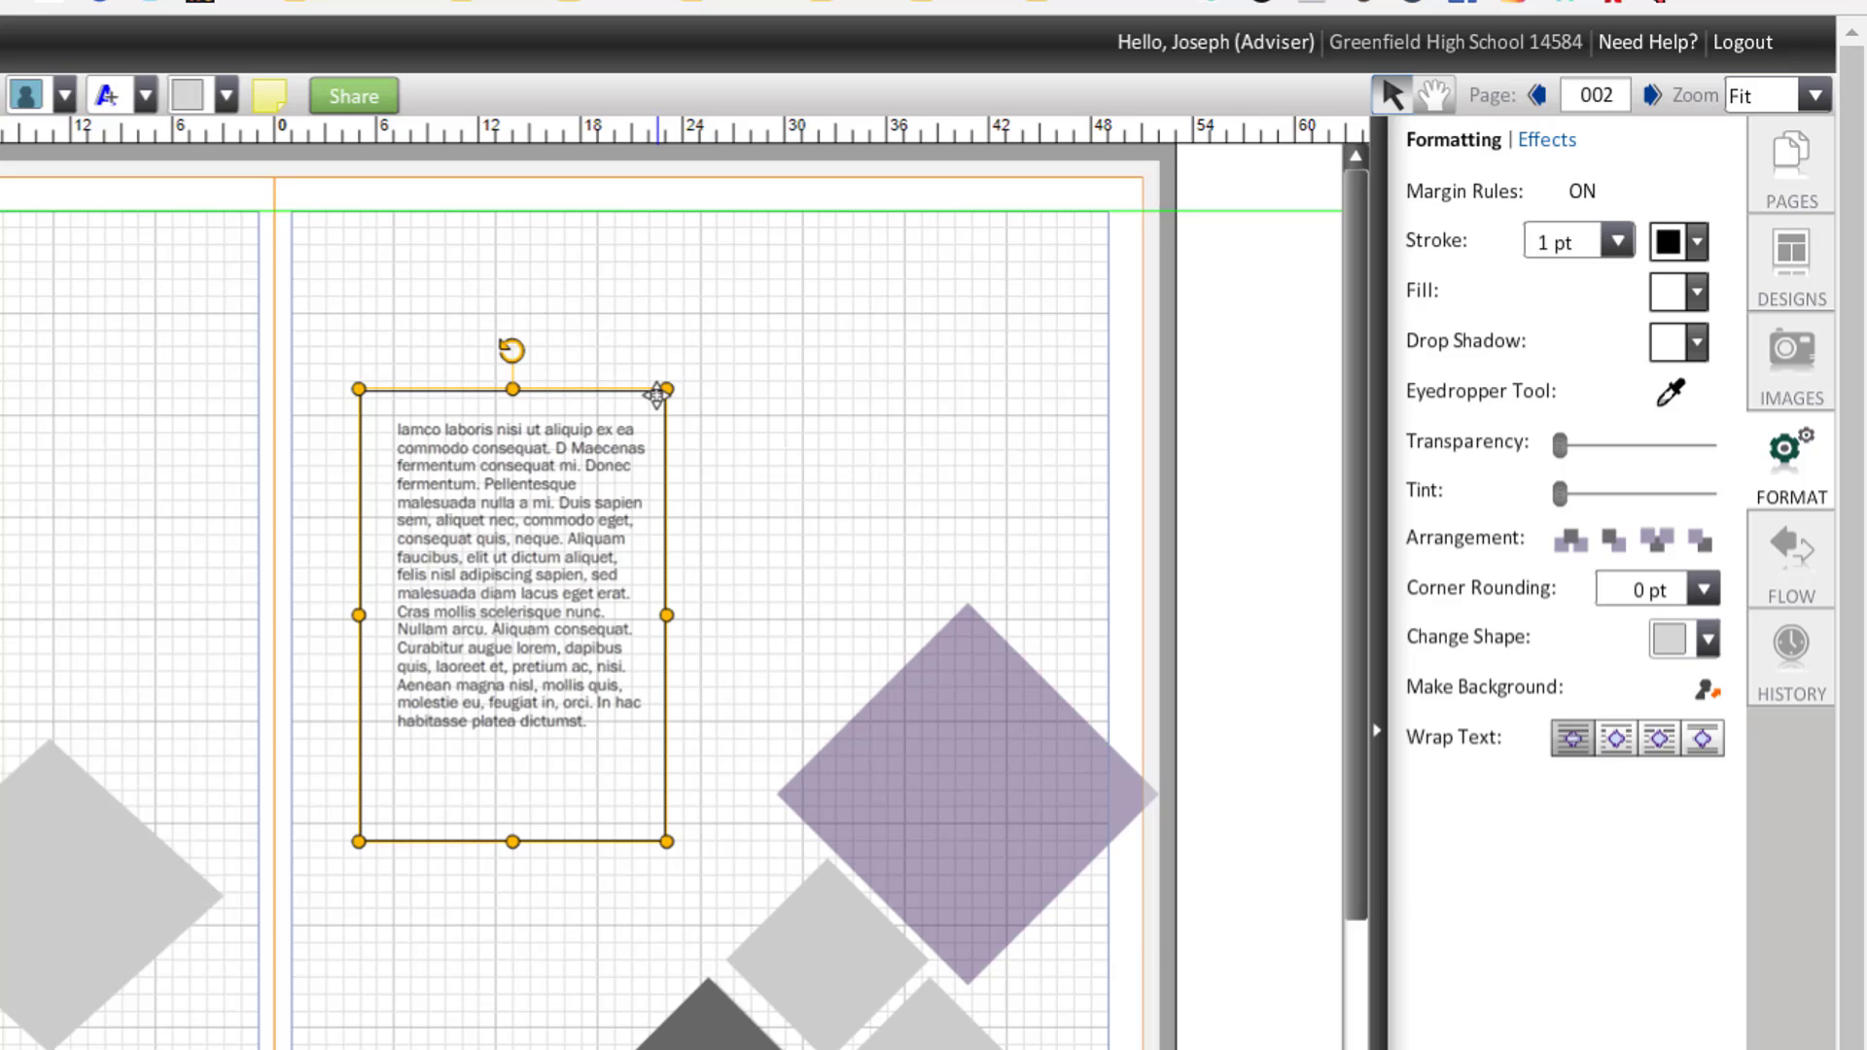
pyautogui.moveTo(657, 394); pyautogui.dragTo(688, 376)
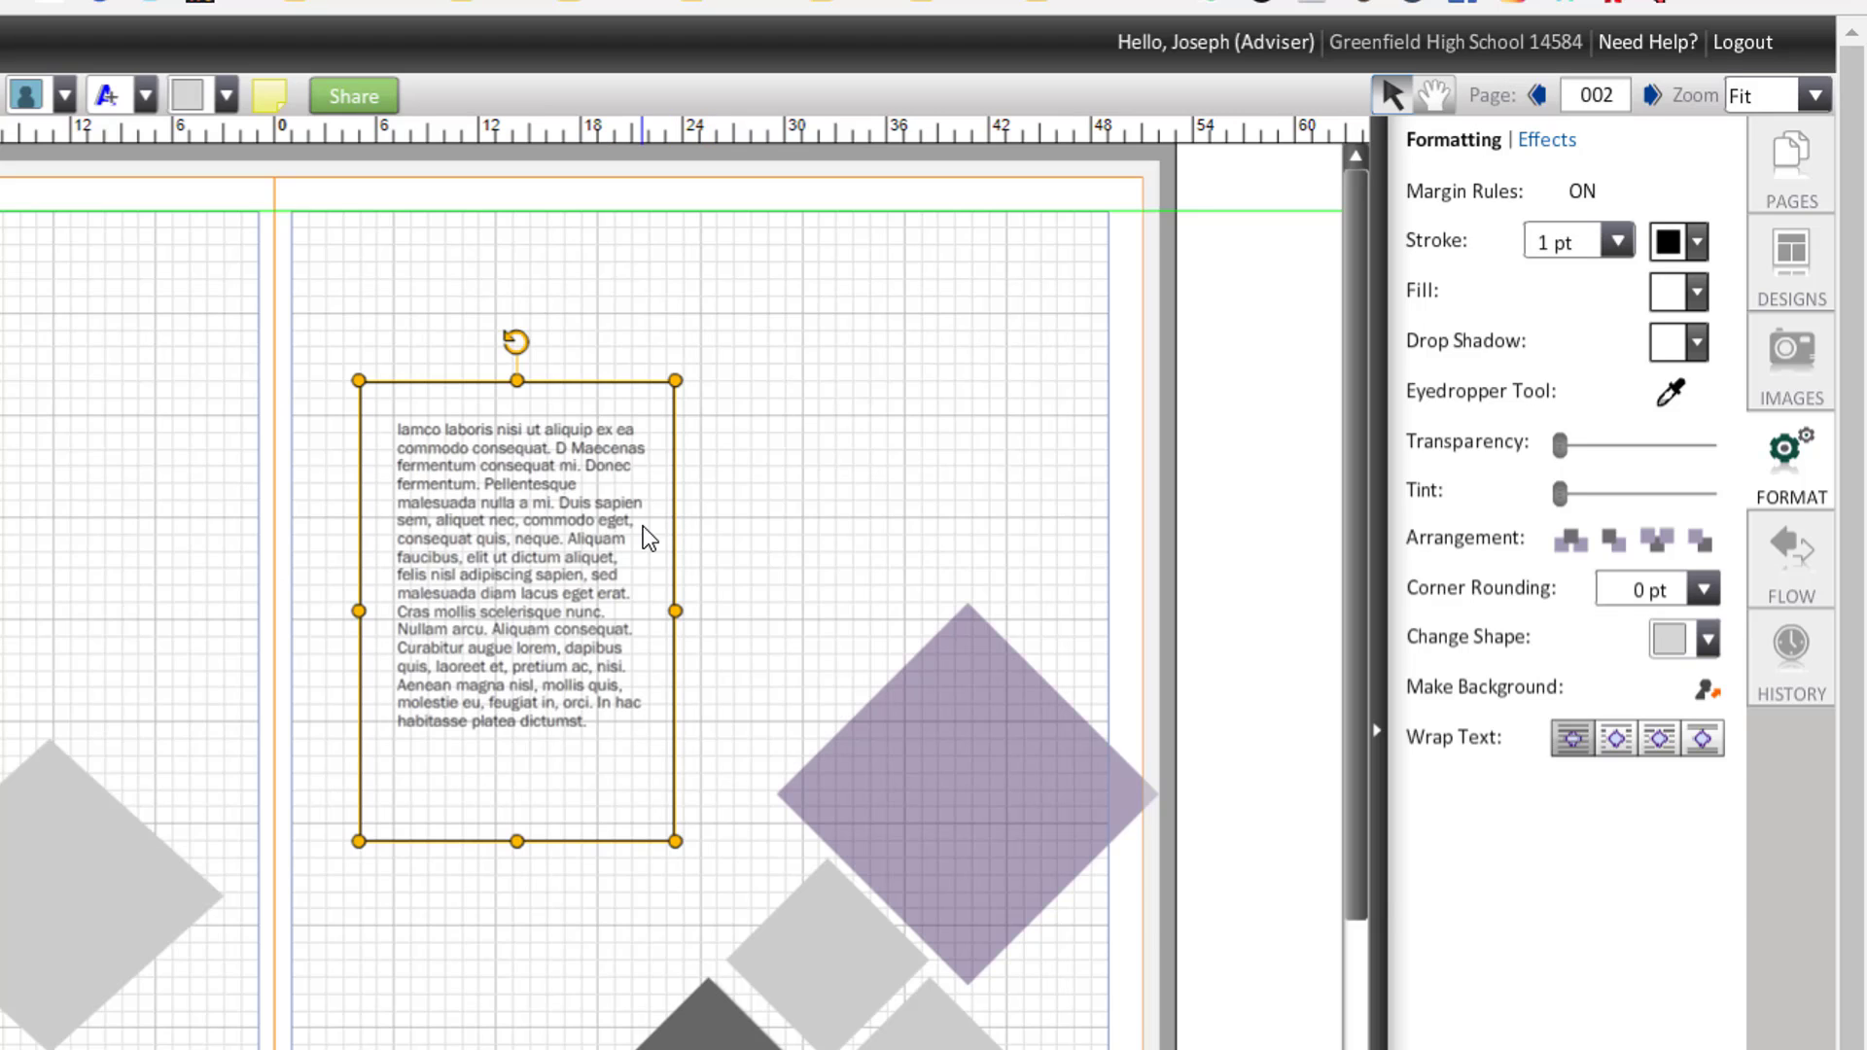
pyautogui.click(606, 530)
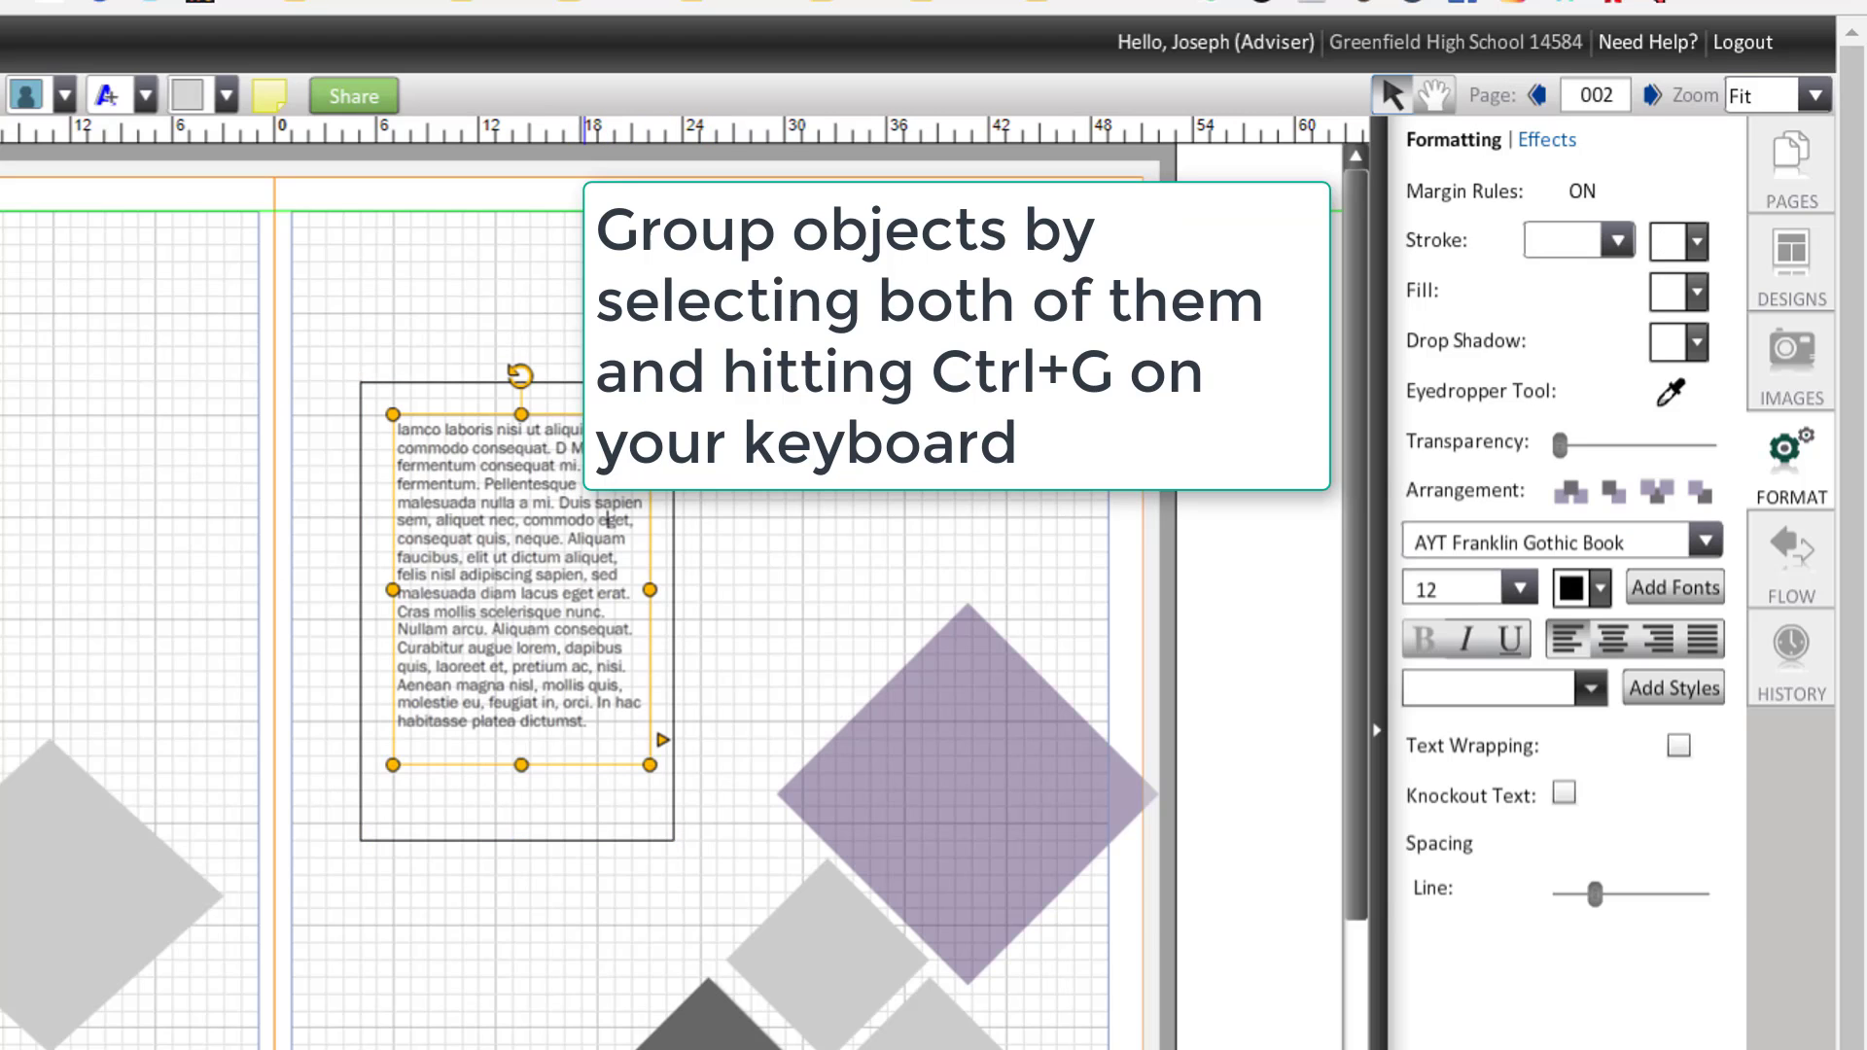
pyautogui.click(597, 382)
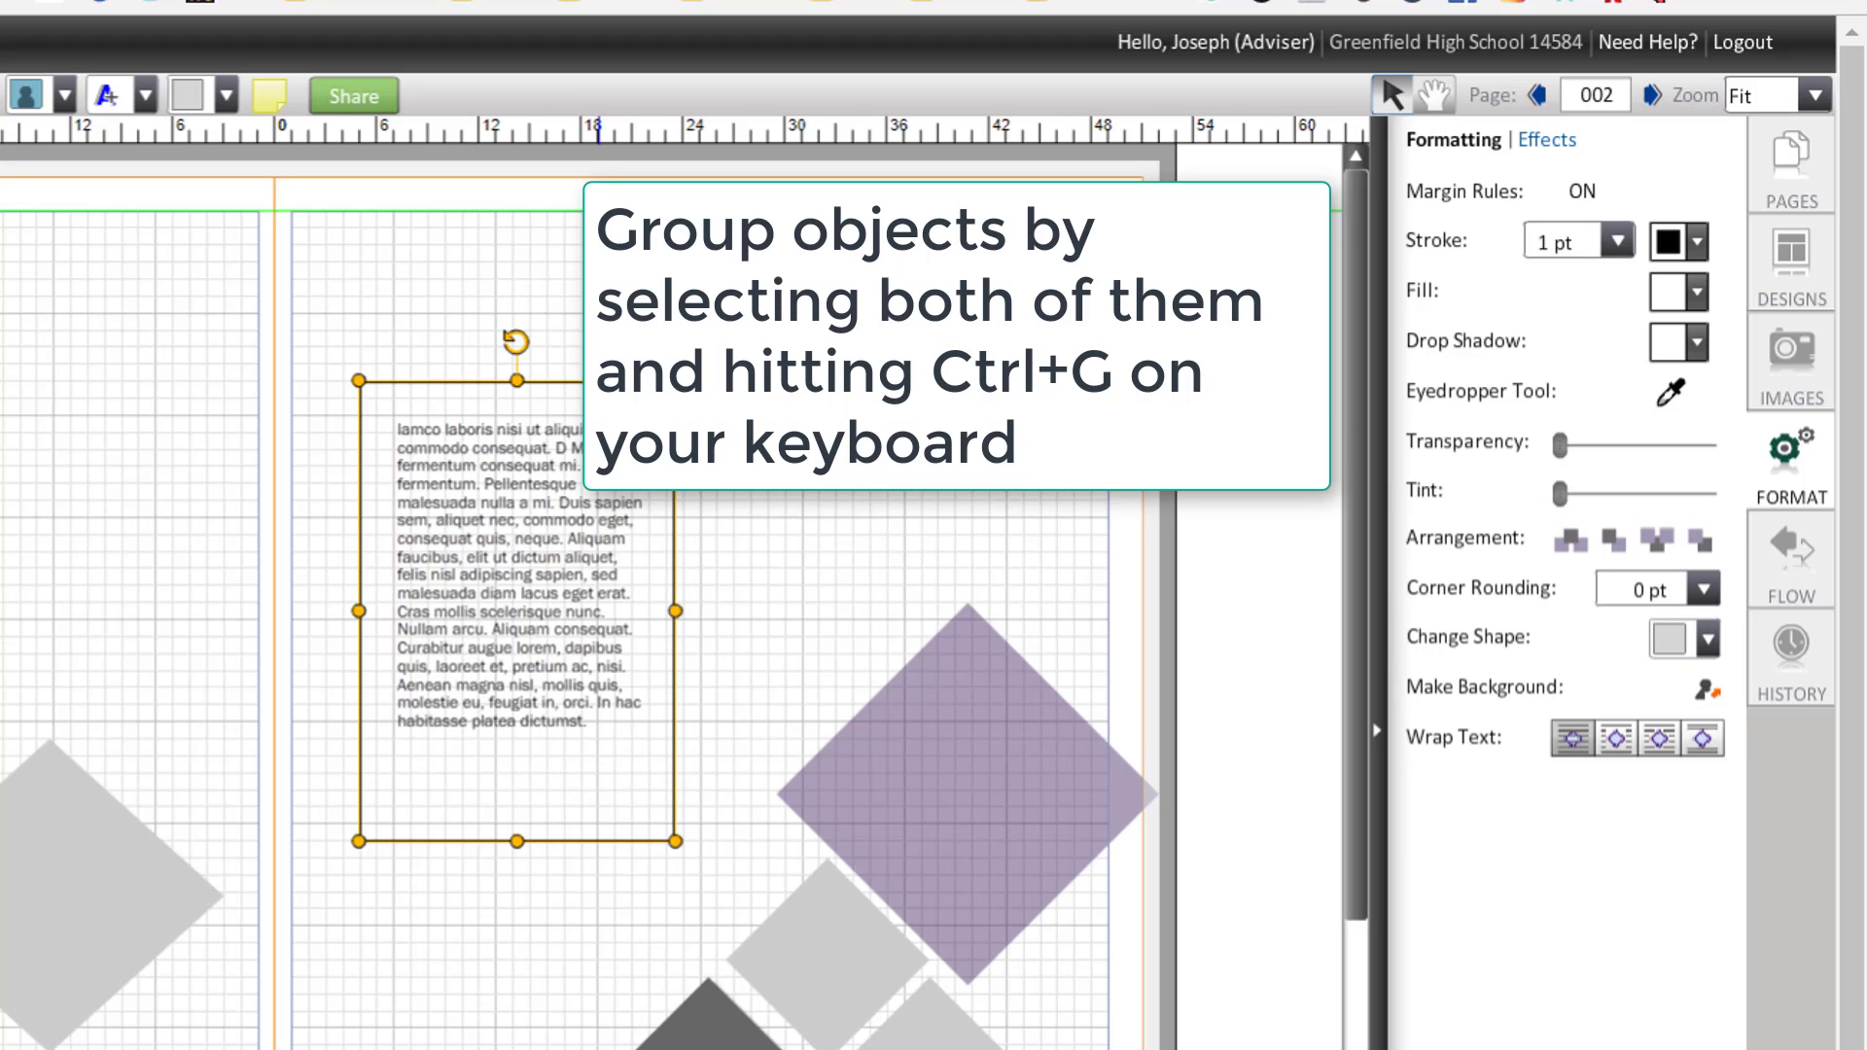
pyautogui.click(597, 502)
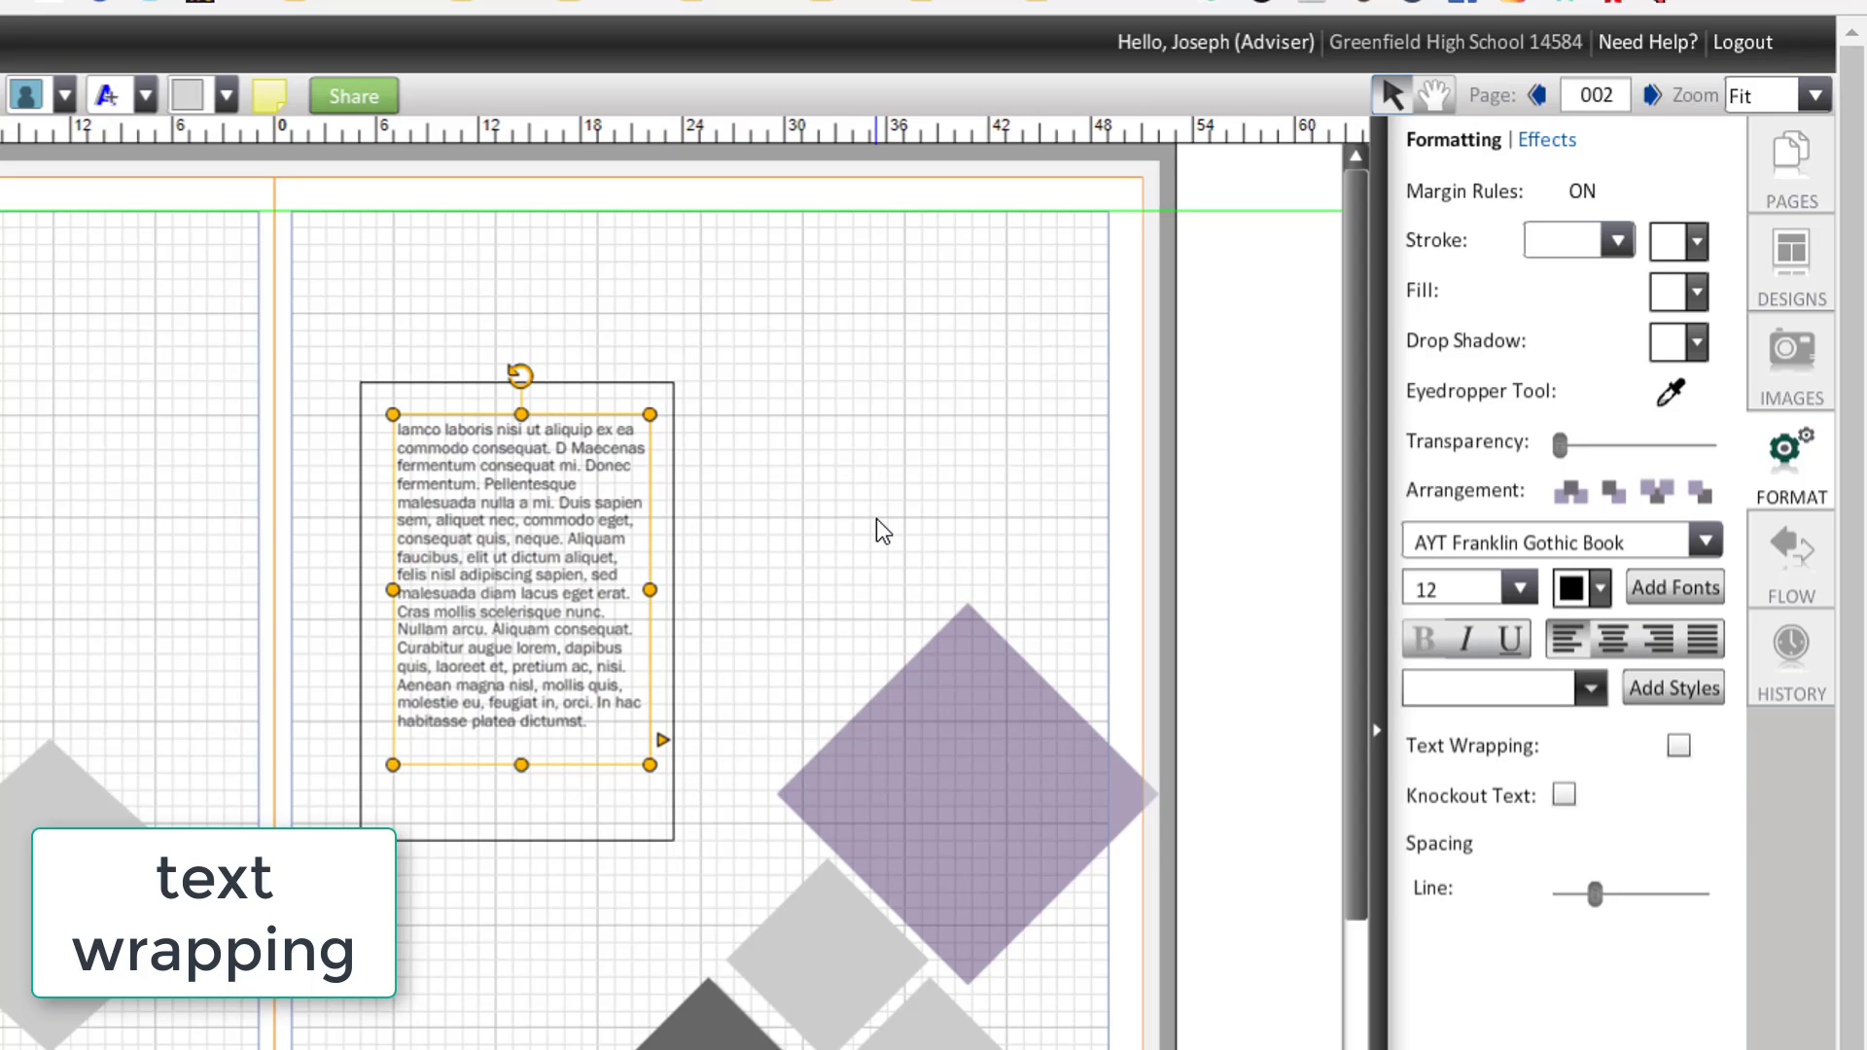
# - Make the text wrap around the purple diamond's outline by overlapping the text's right edge with it and enabling Text Wrapping on the text box
pyautogui.click(1013, 731)
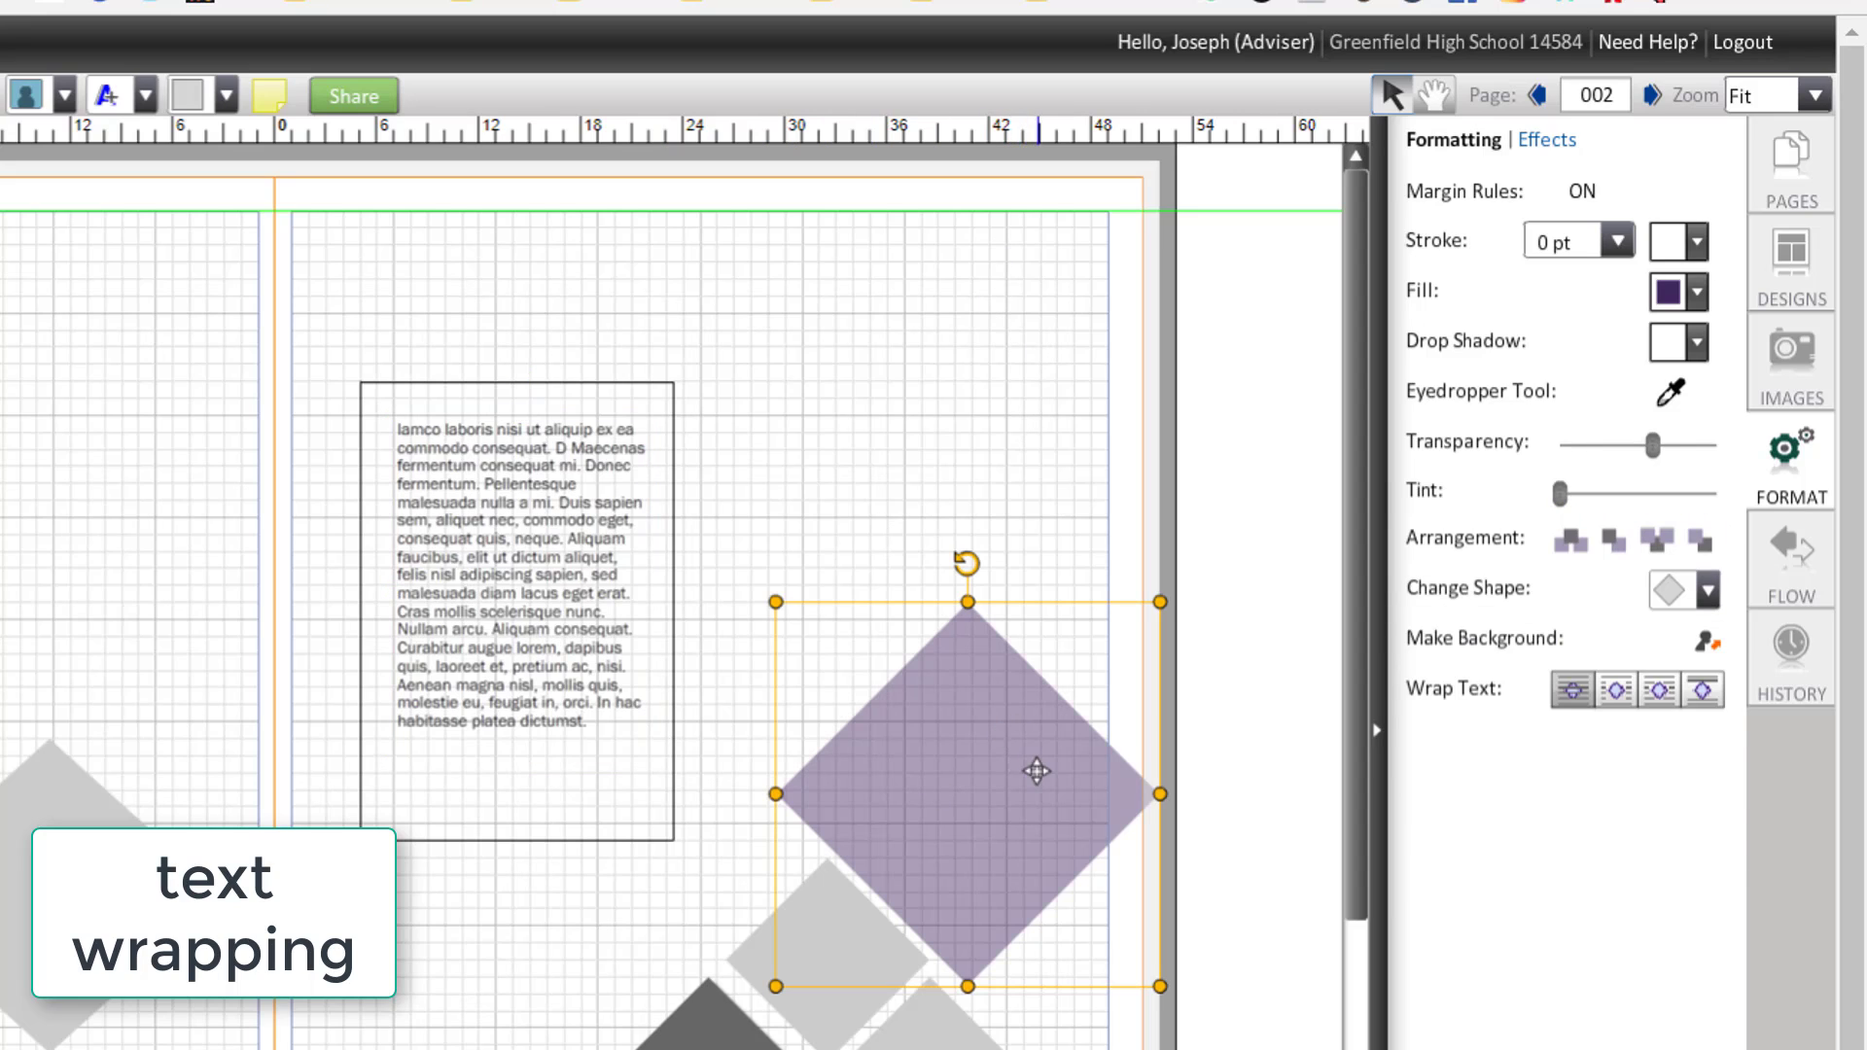
pyautogui.click(1647, 692)
pyautogui.moveTo(942, 803); pyautogui.dragTo(721, 601)
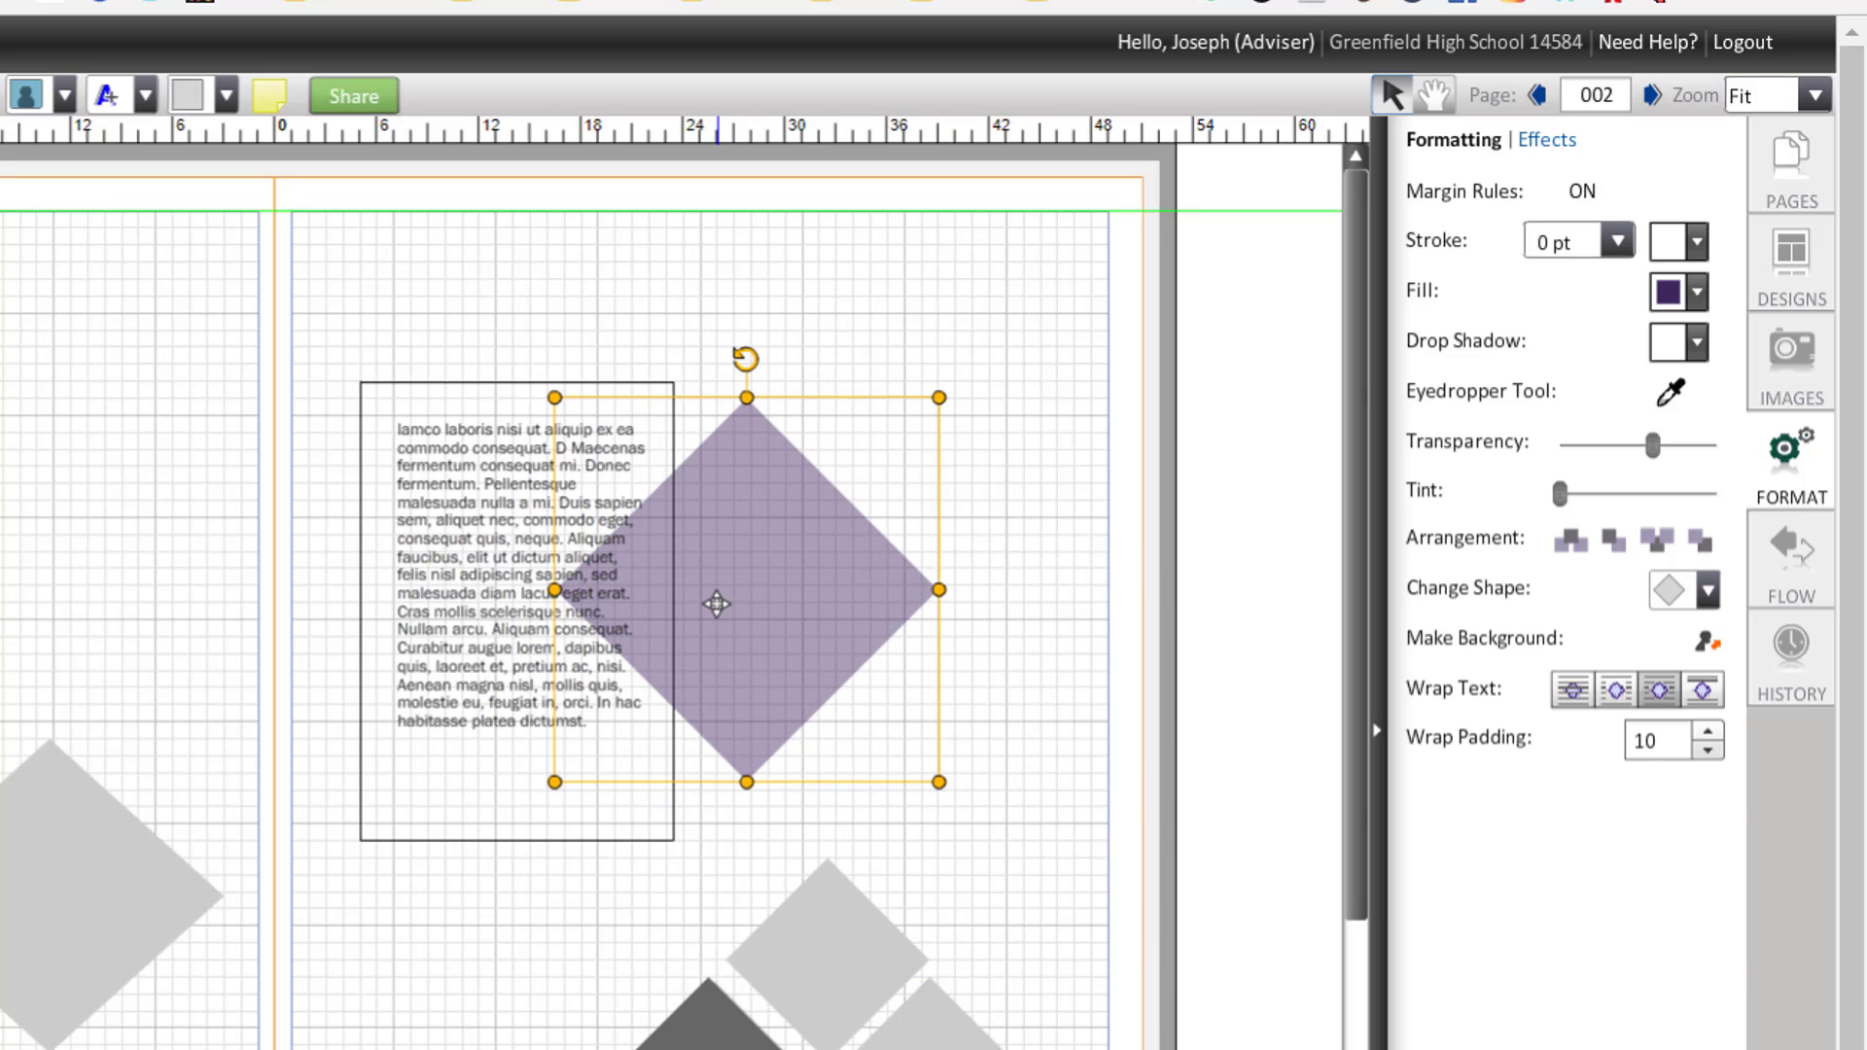
pyautogui.click(520, 646)
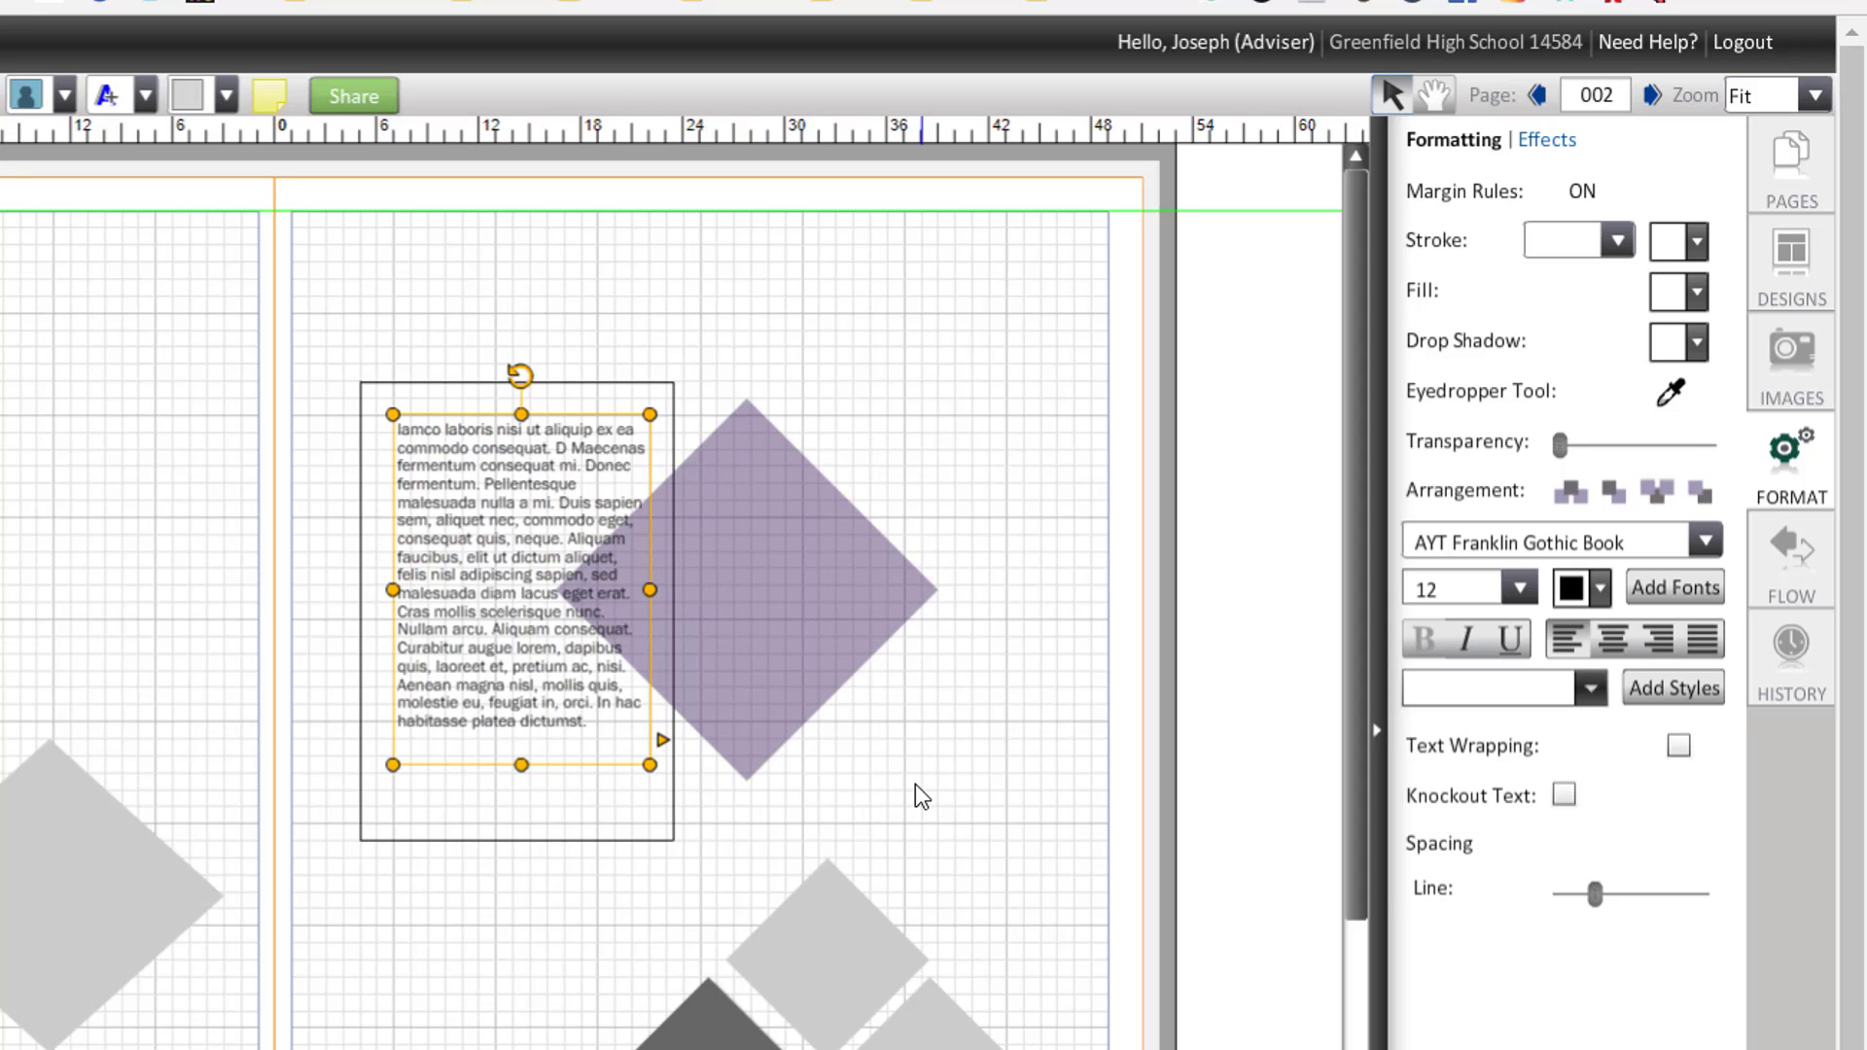
pyautogui.click(1678, 746)
# - Try the other text wrap styles on the purple diamond and return to wrapping along its outline
pyautogui.click(881, 632)
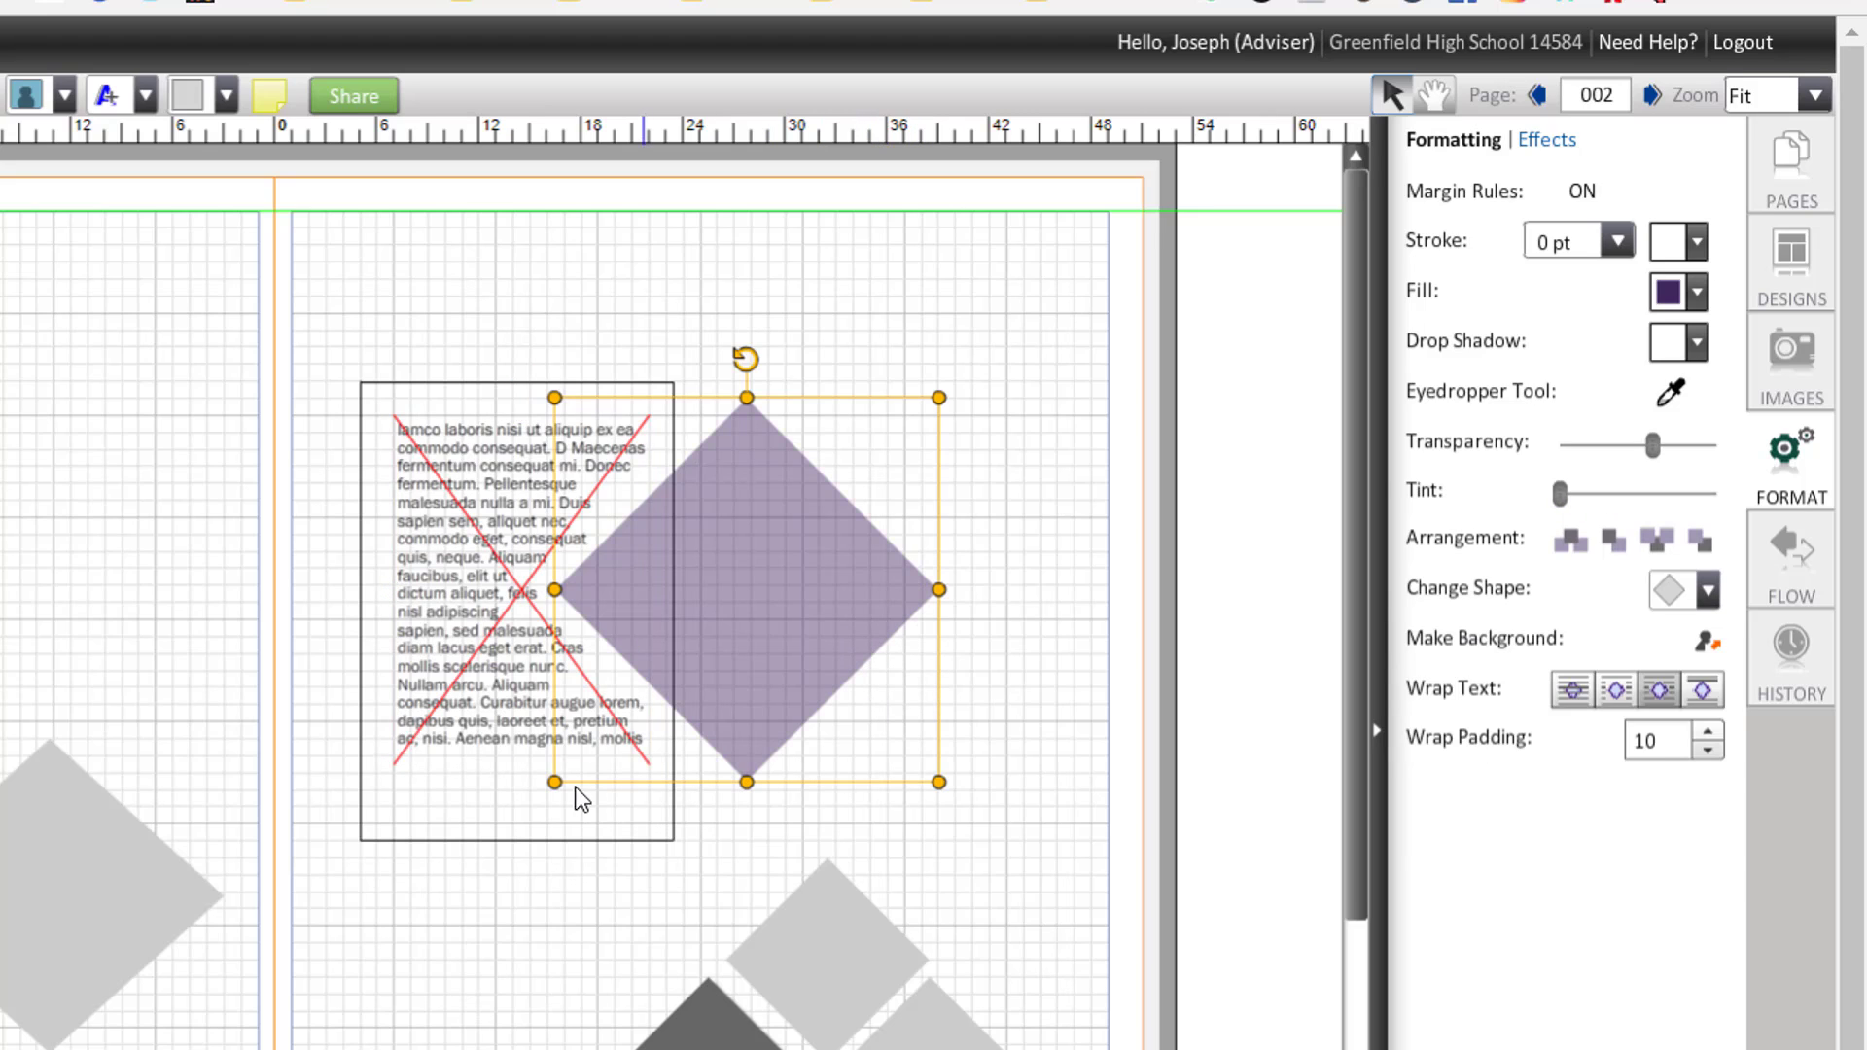
pyautogui.click(1617, 690)
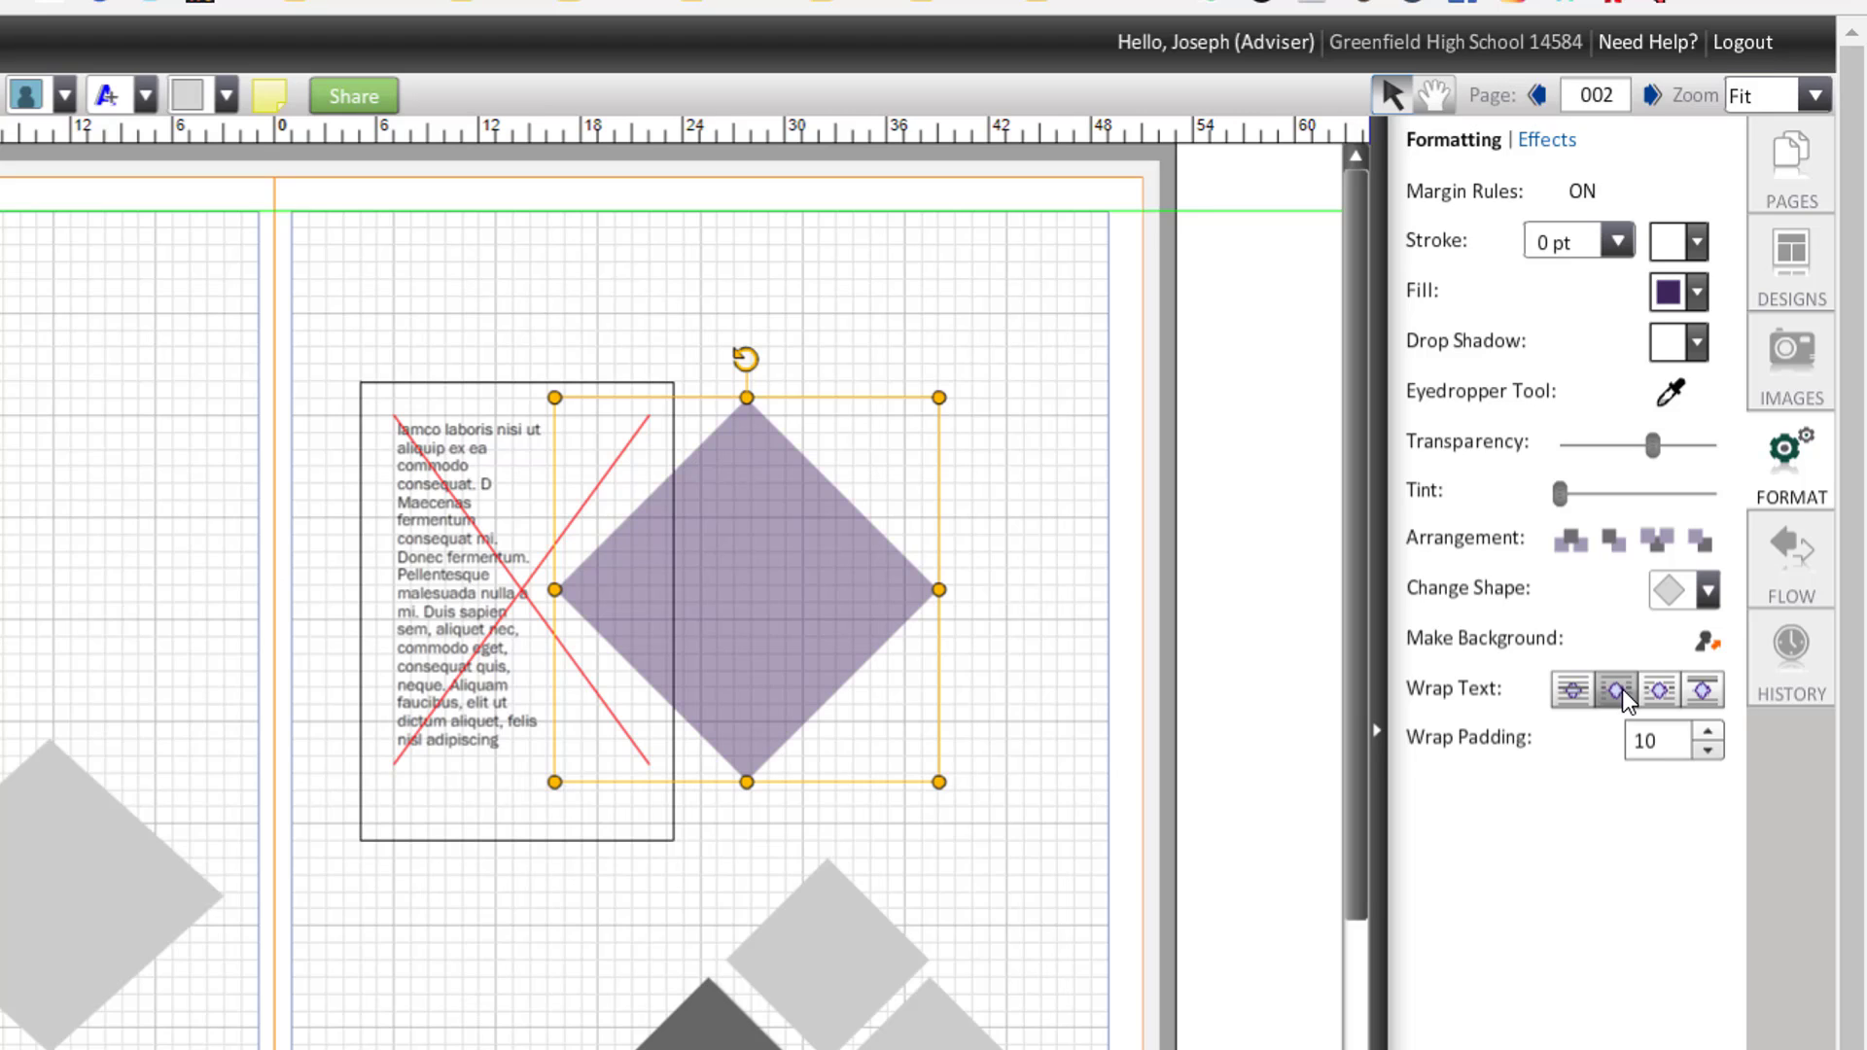
pyautogui.click(1659, 690)
pyautogui.click(1700, 692)
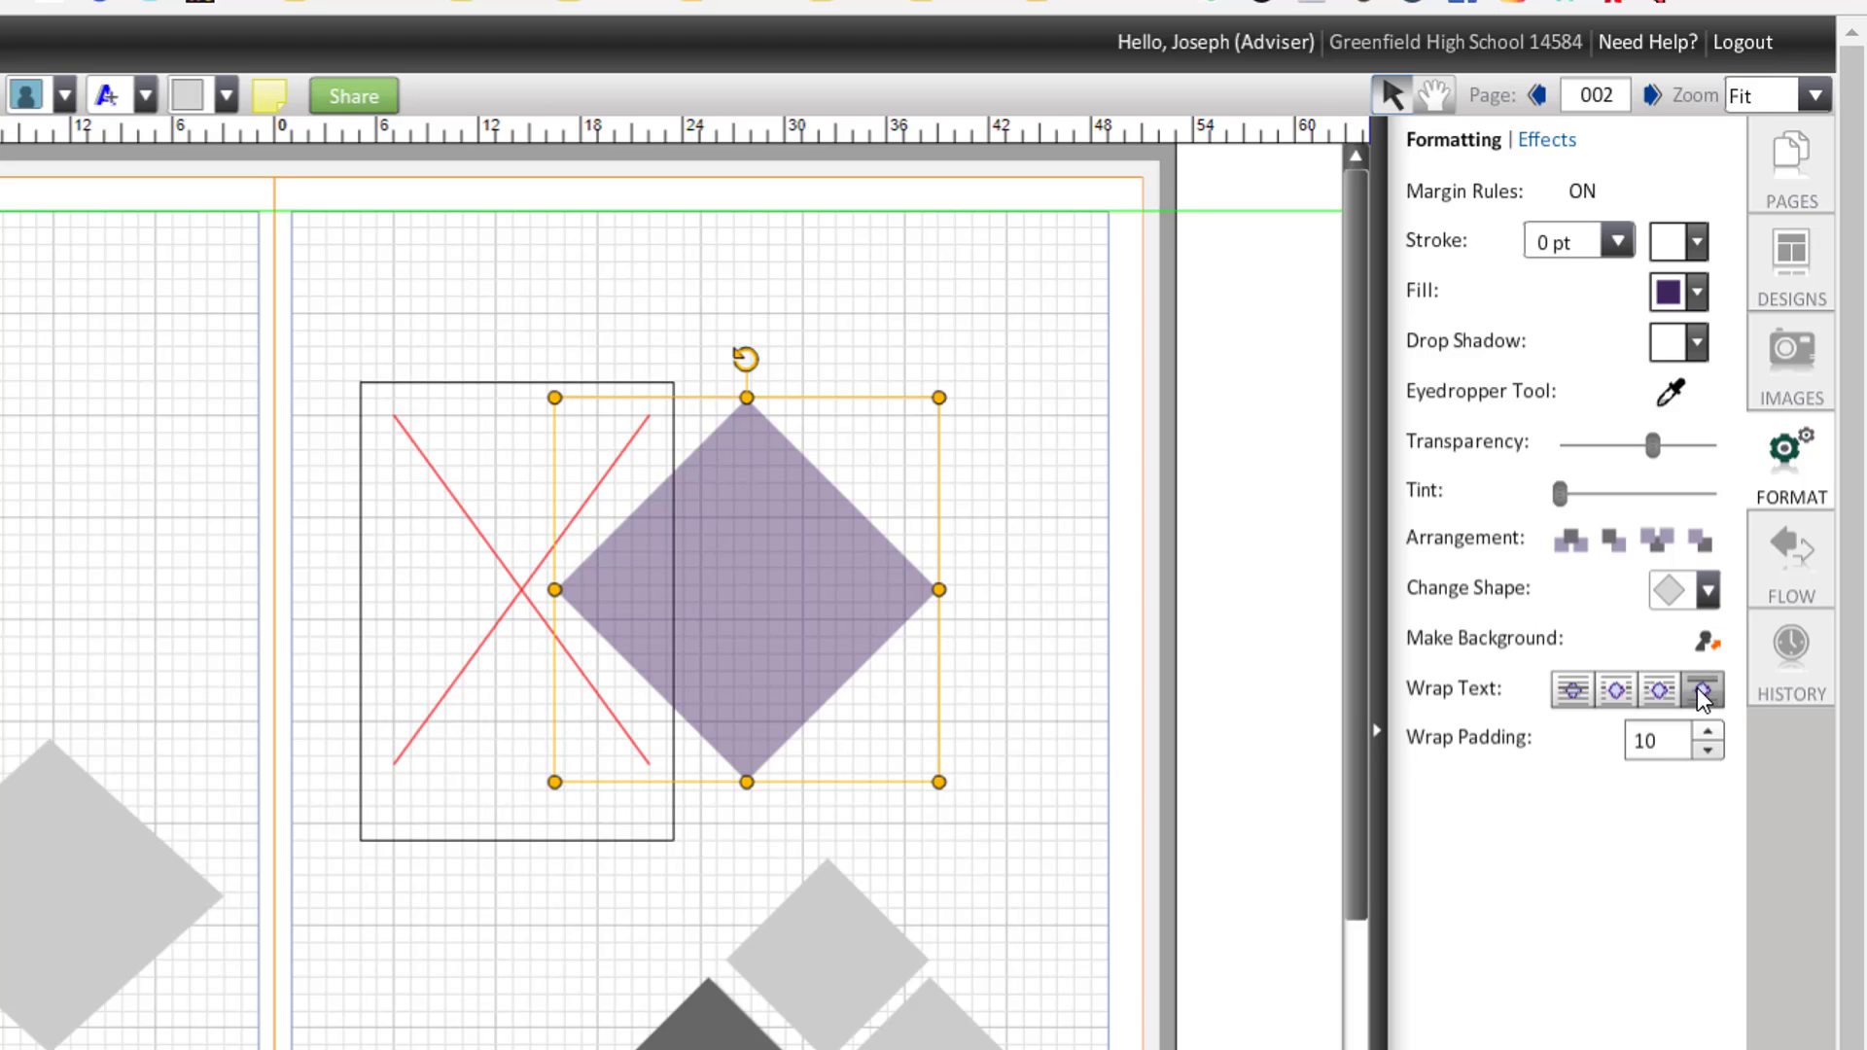
pyautogui.click(1661, 689)
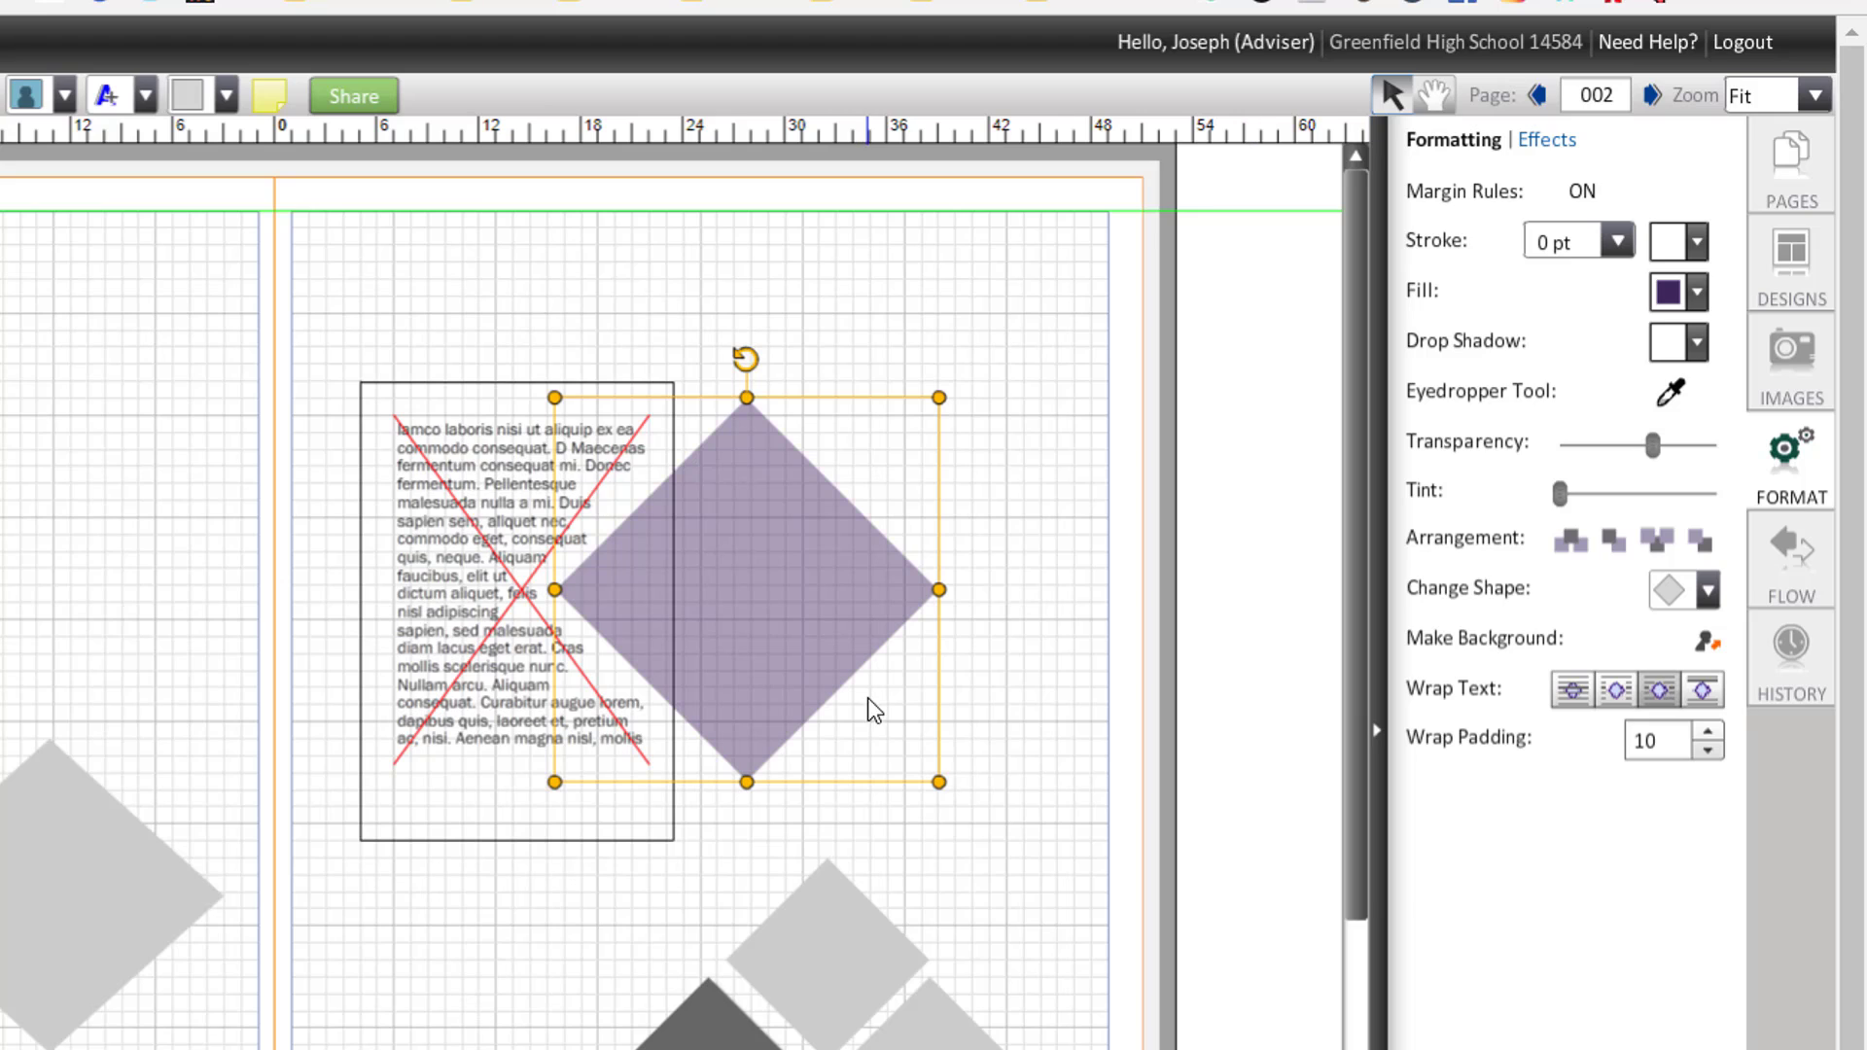
# - Extend the text box downward until all of its wrapped text fits, and deselect it
pyautogui.click(1096, 842)
pyautogui.click(519, 724)
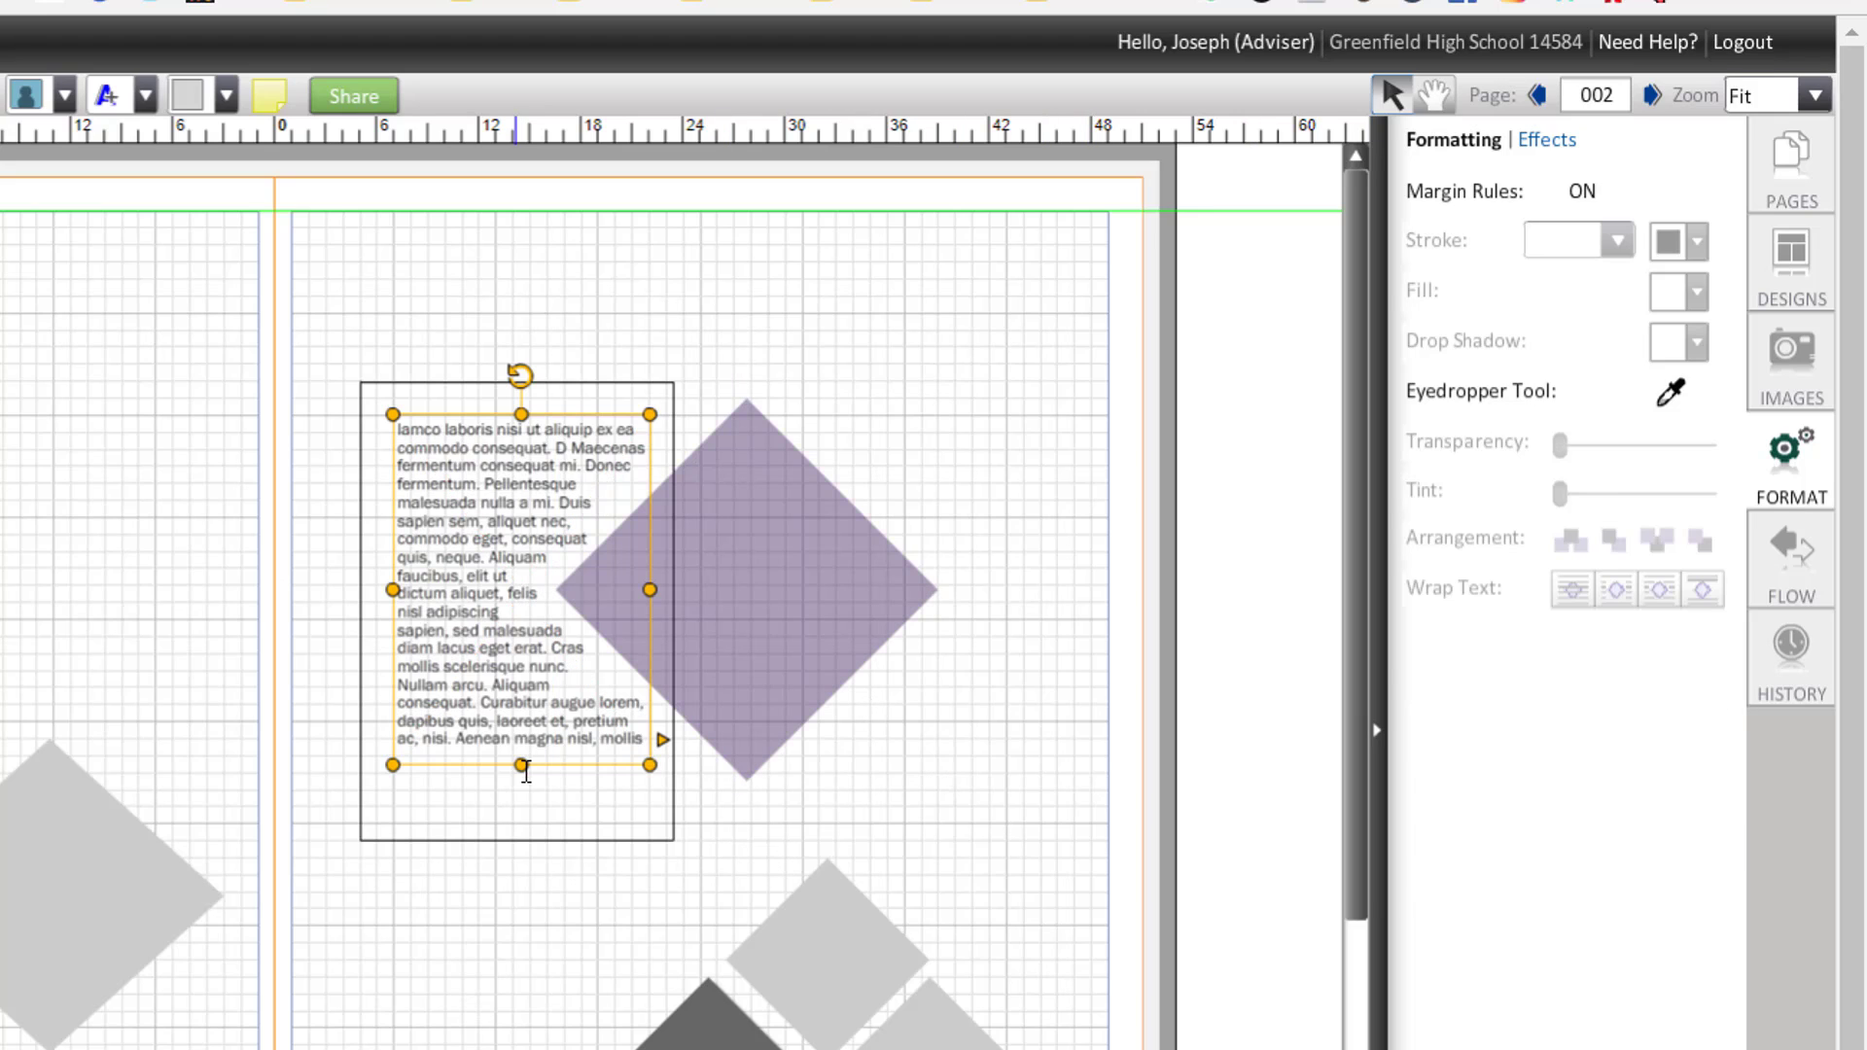
pyautogui.moveTo(521, 767); pyautogui.dragTo(535, 834)
pyautogui.click(833, 588)
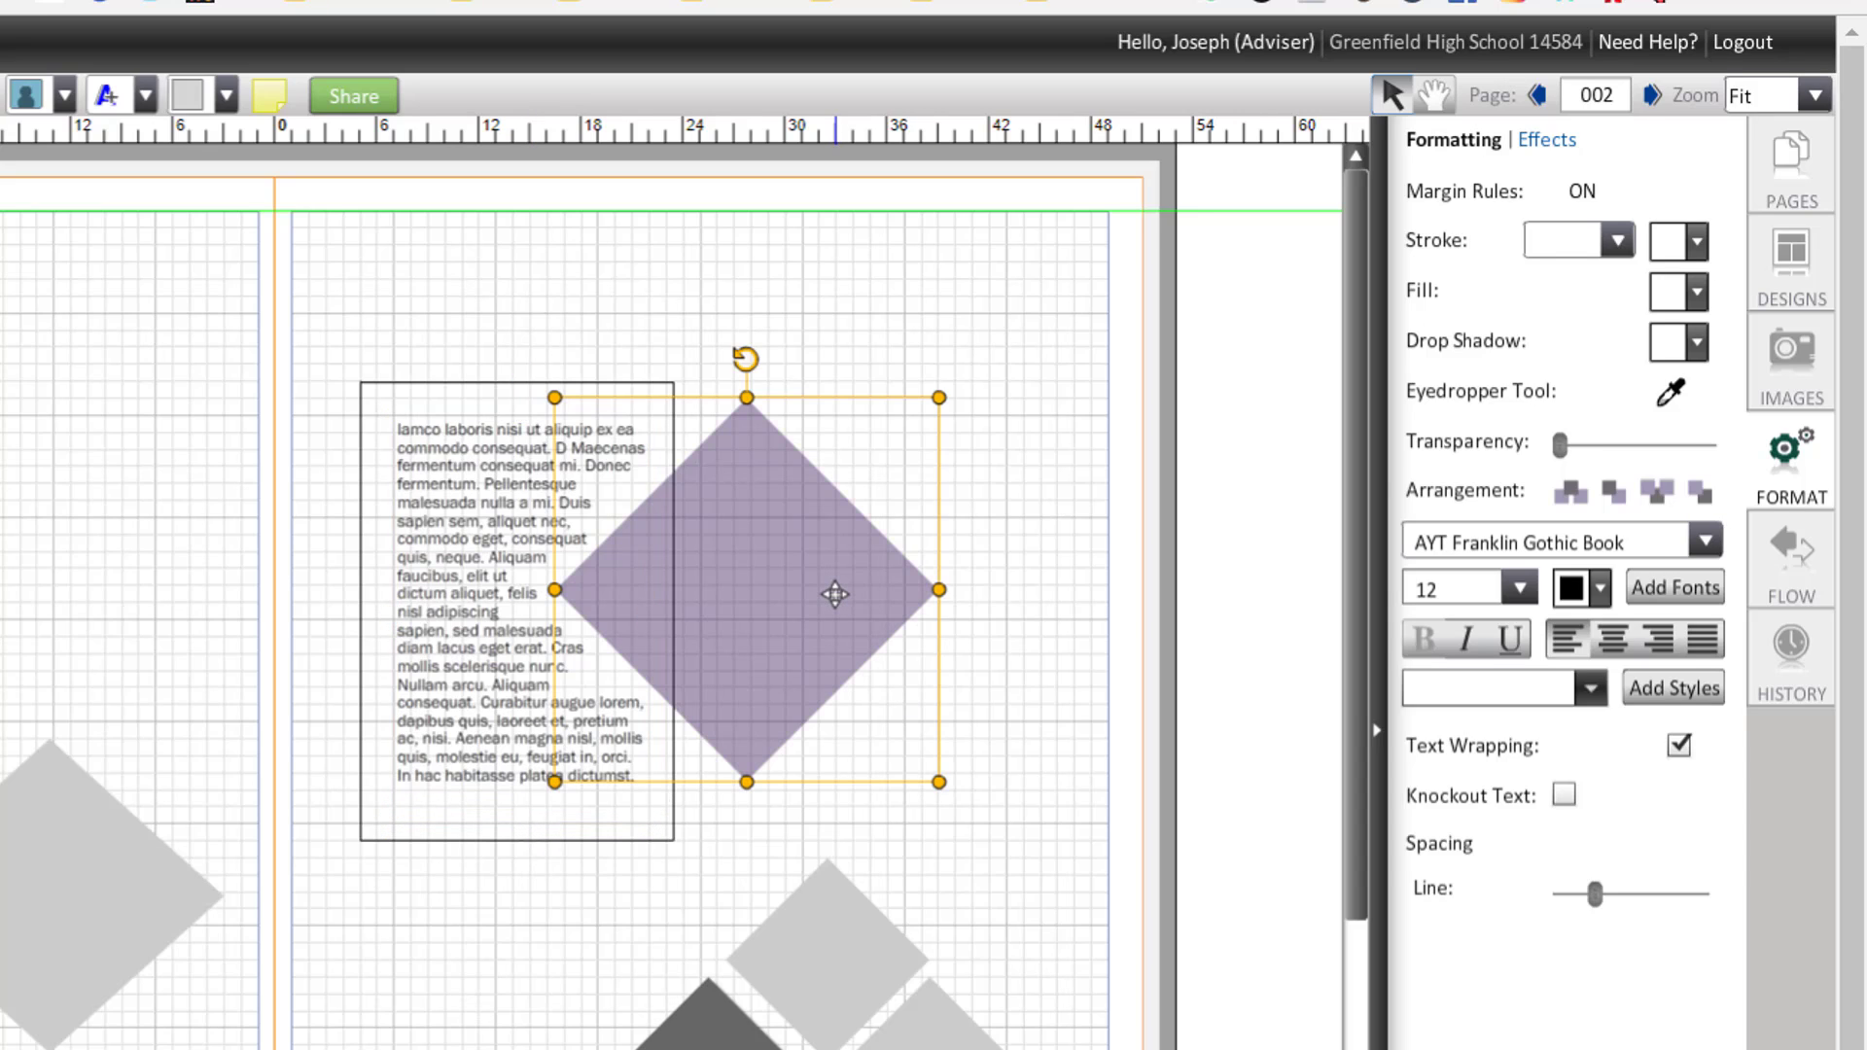
pyautogui.click(462, 686)
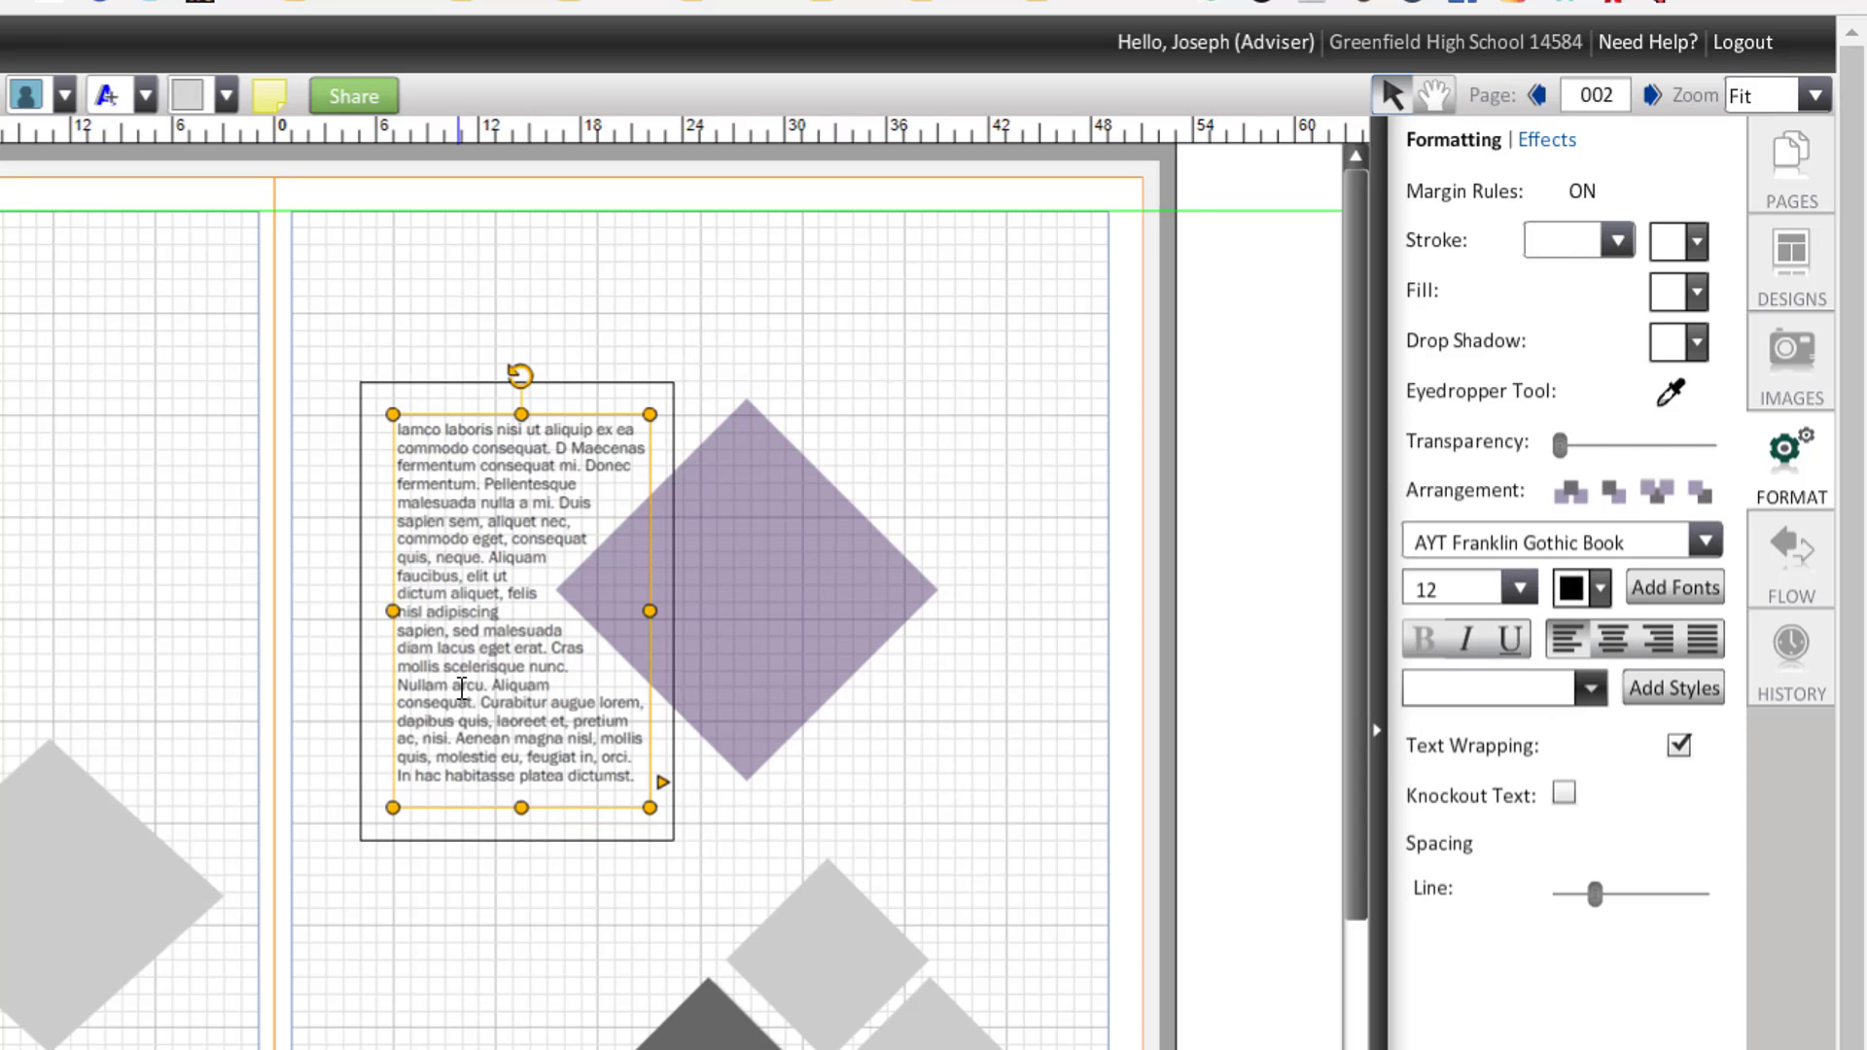
pyautogui.click(934, 755)
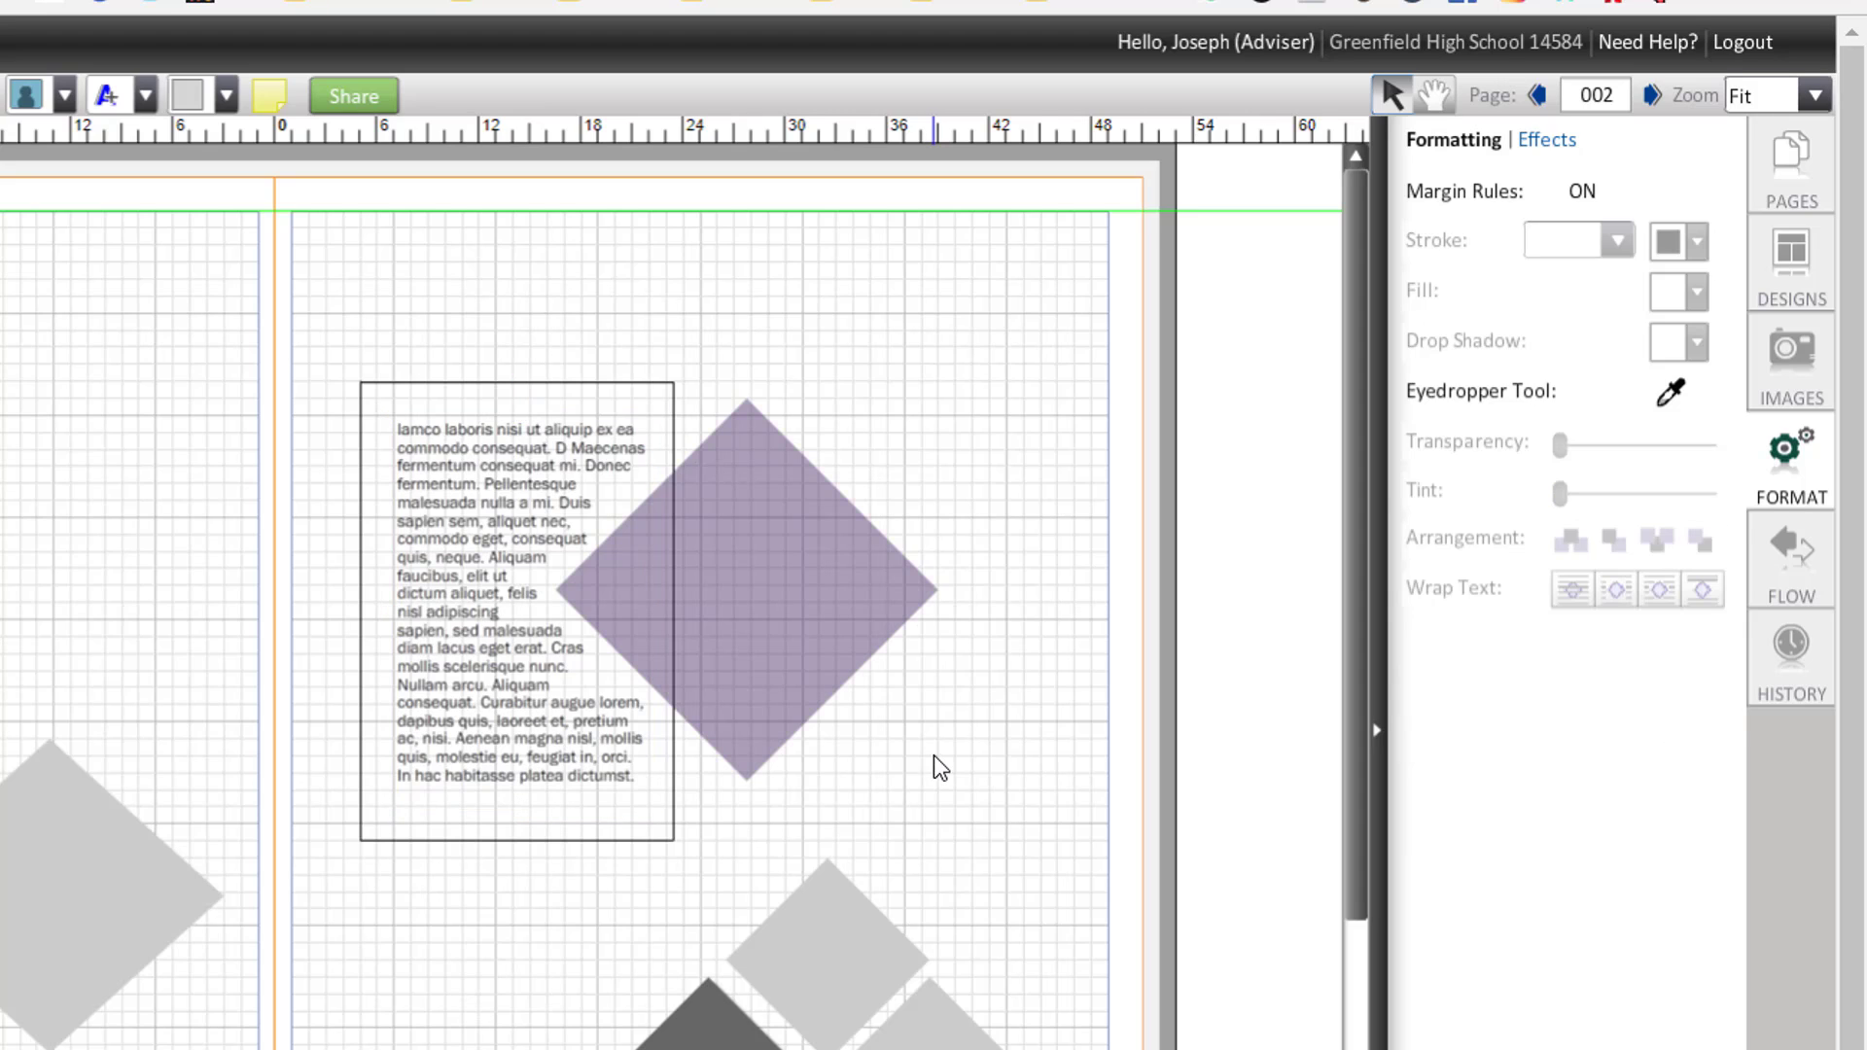
# - Move the purple diamond clear of the text to the page's upper-right area, and shorten the text box to about half its height
pyautogui.click(522, 781)
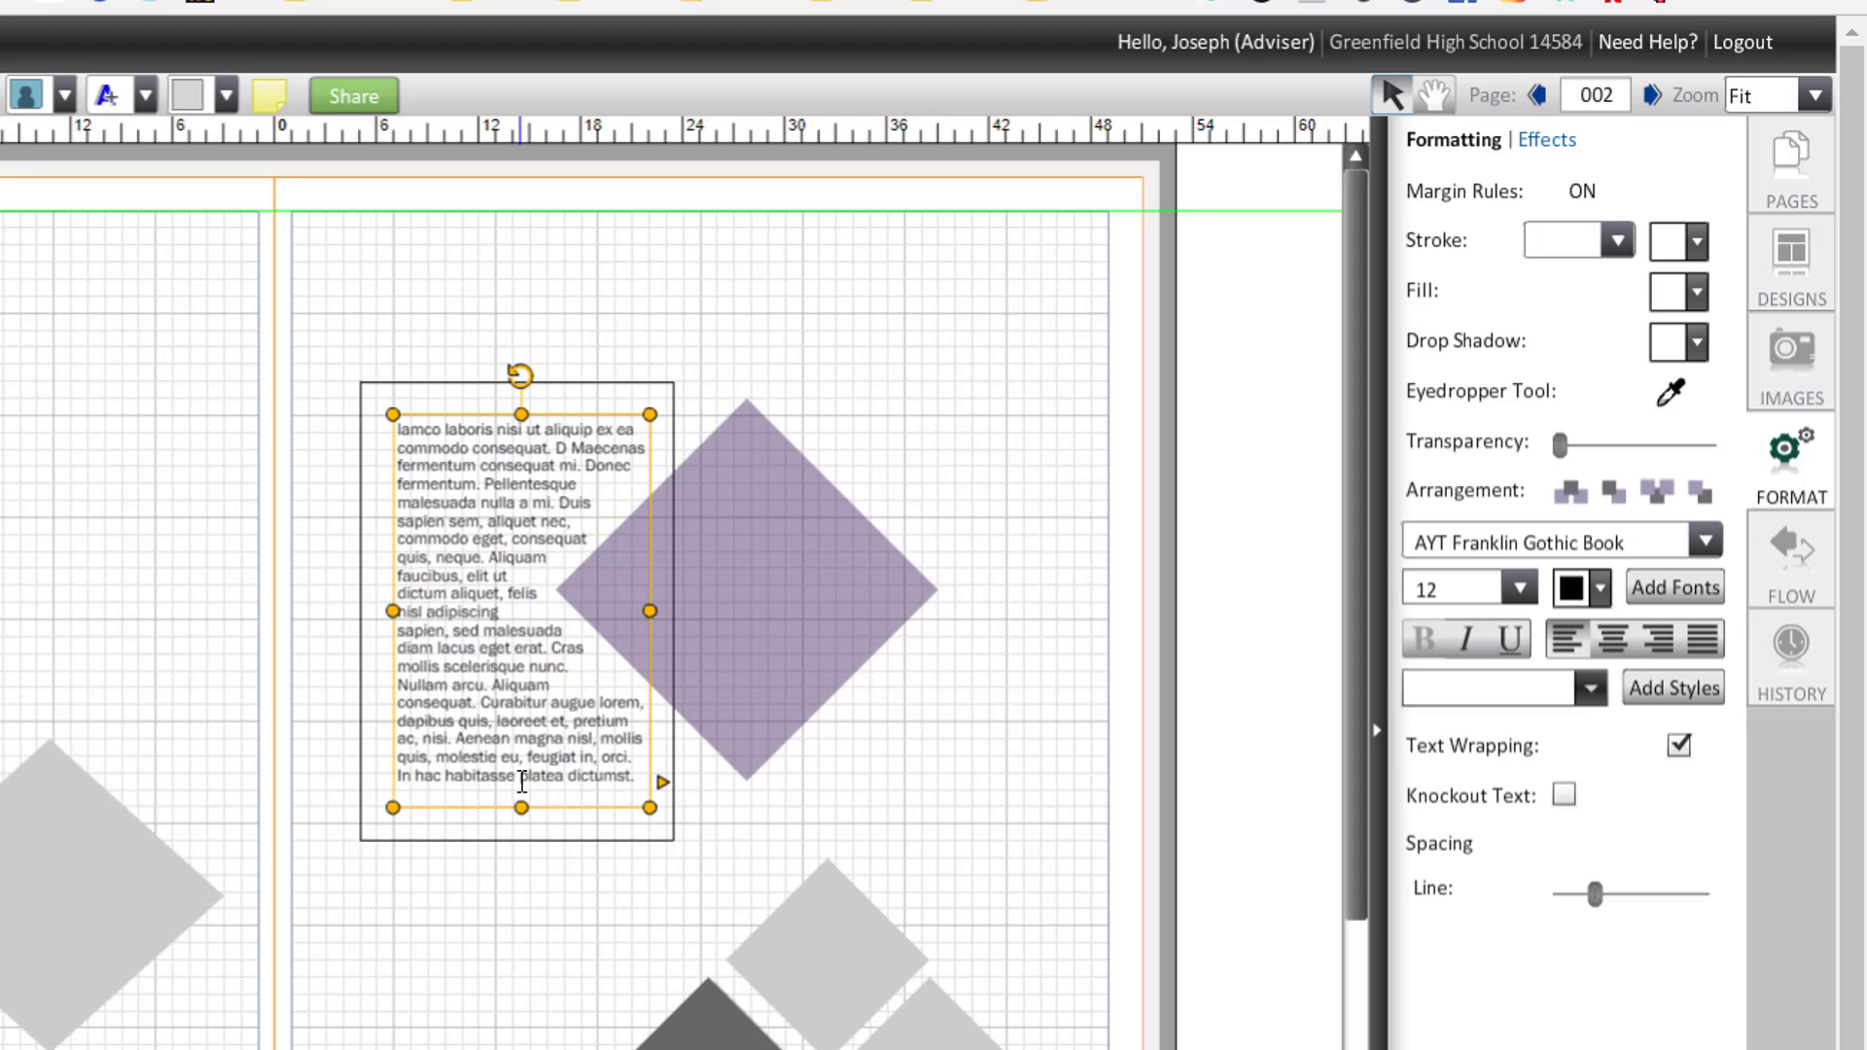
pyautogui.moveTo(812, 597); pyautogui.dragTo(985, 418)
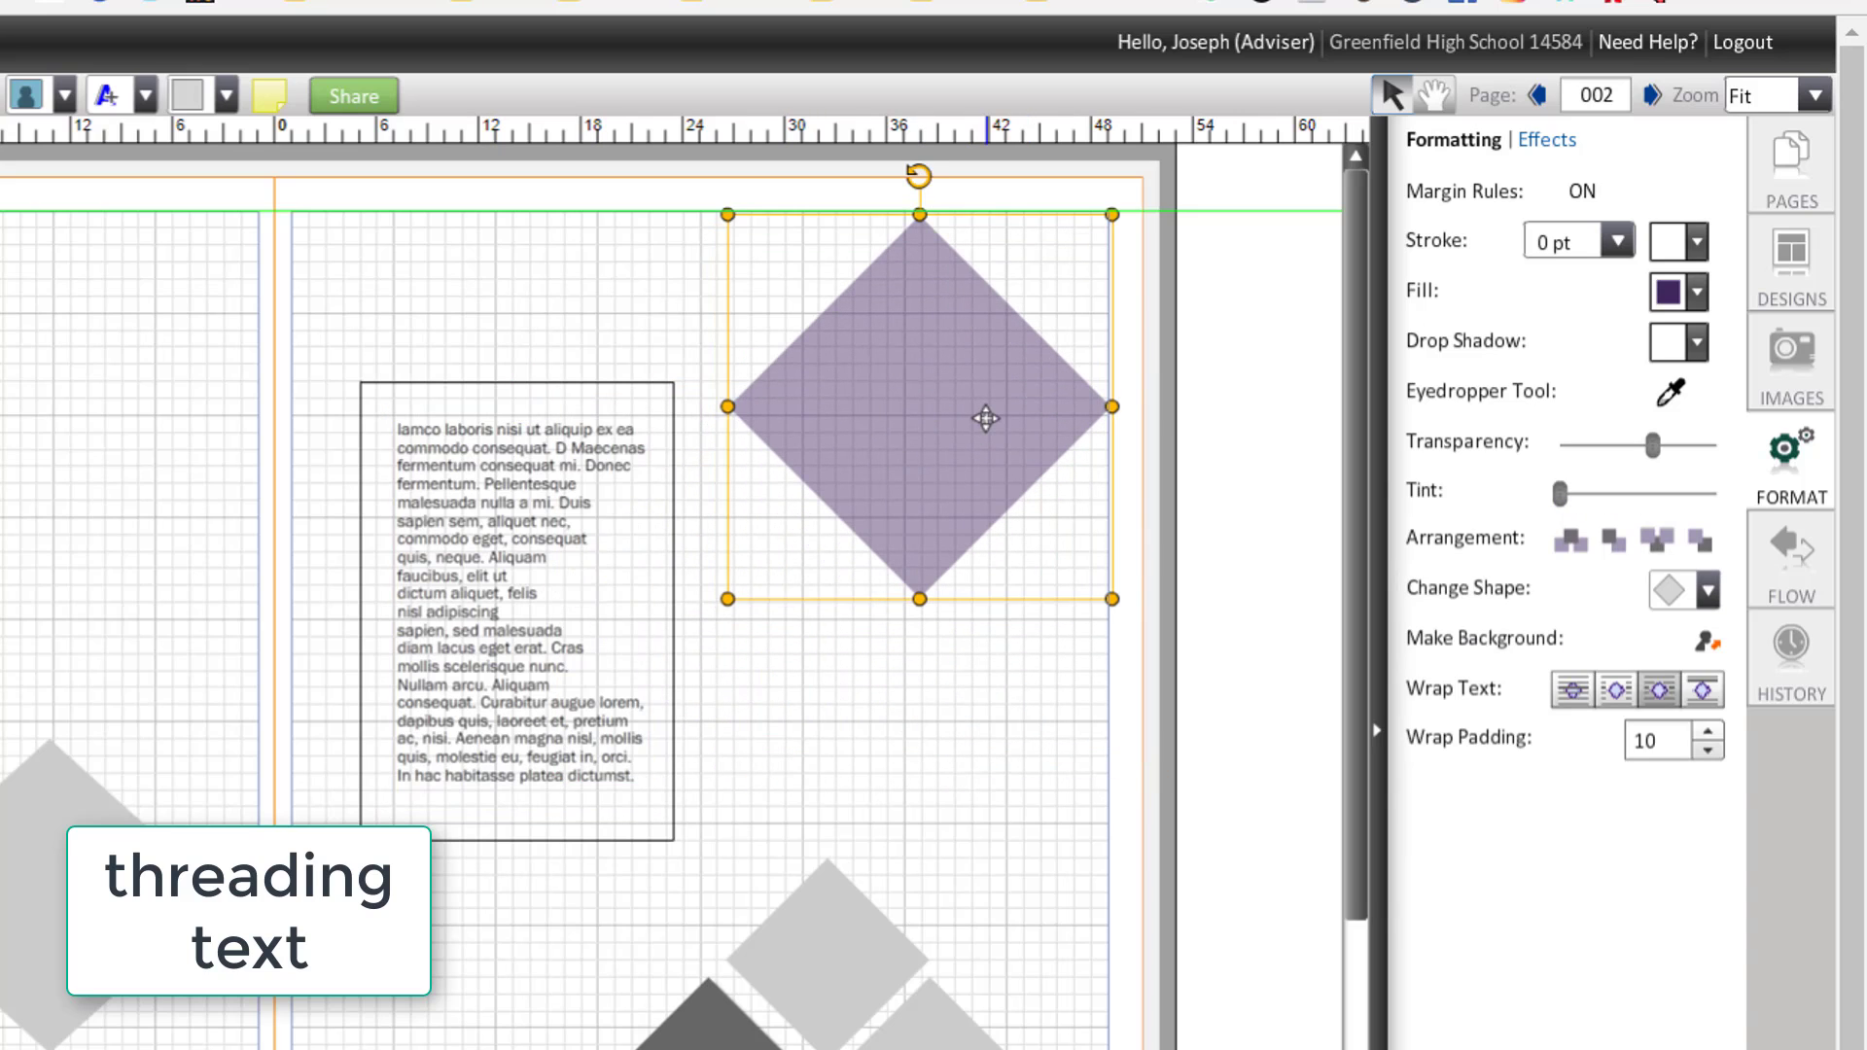
pyautogui.click(640, 731)
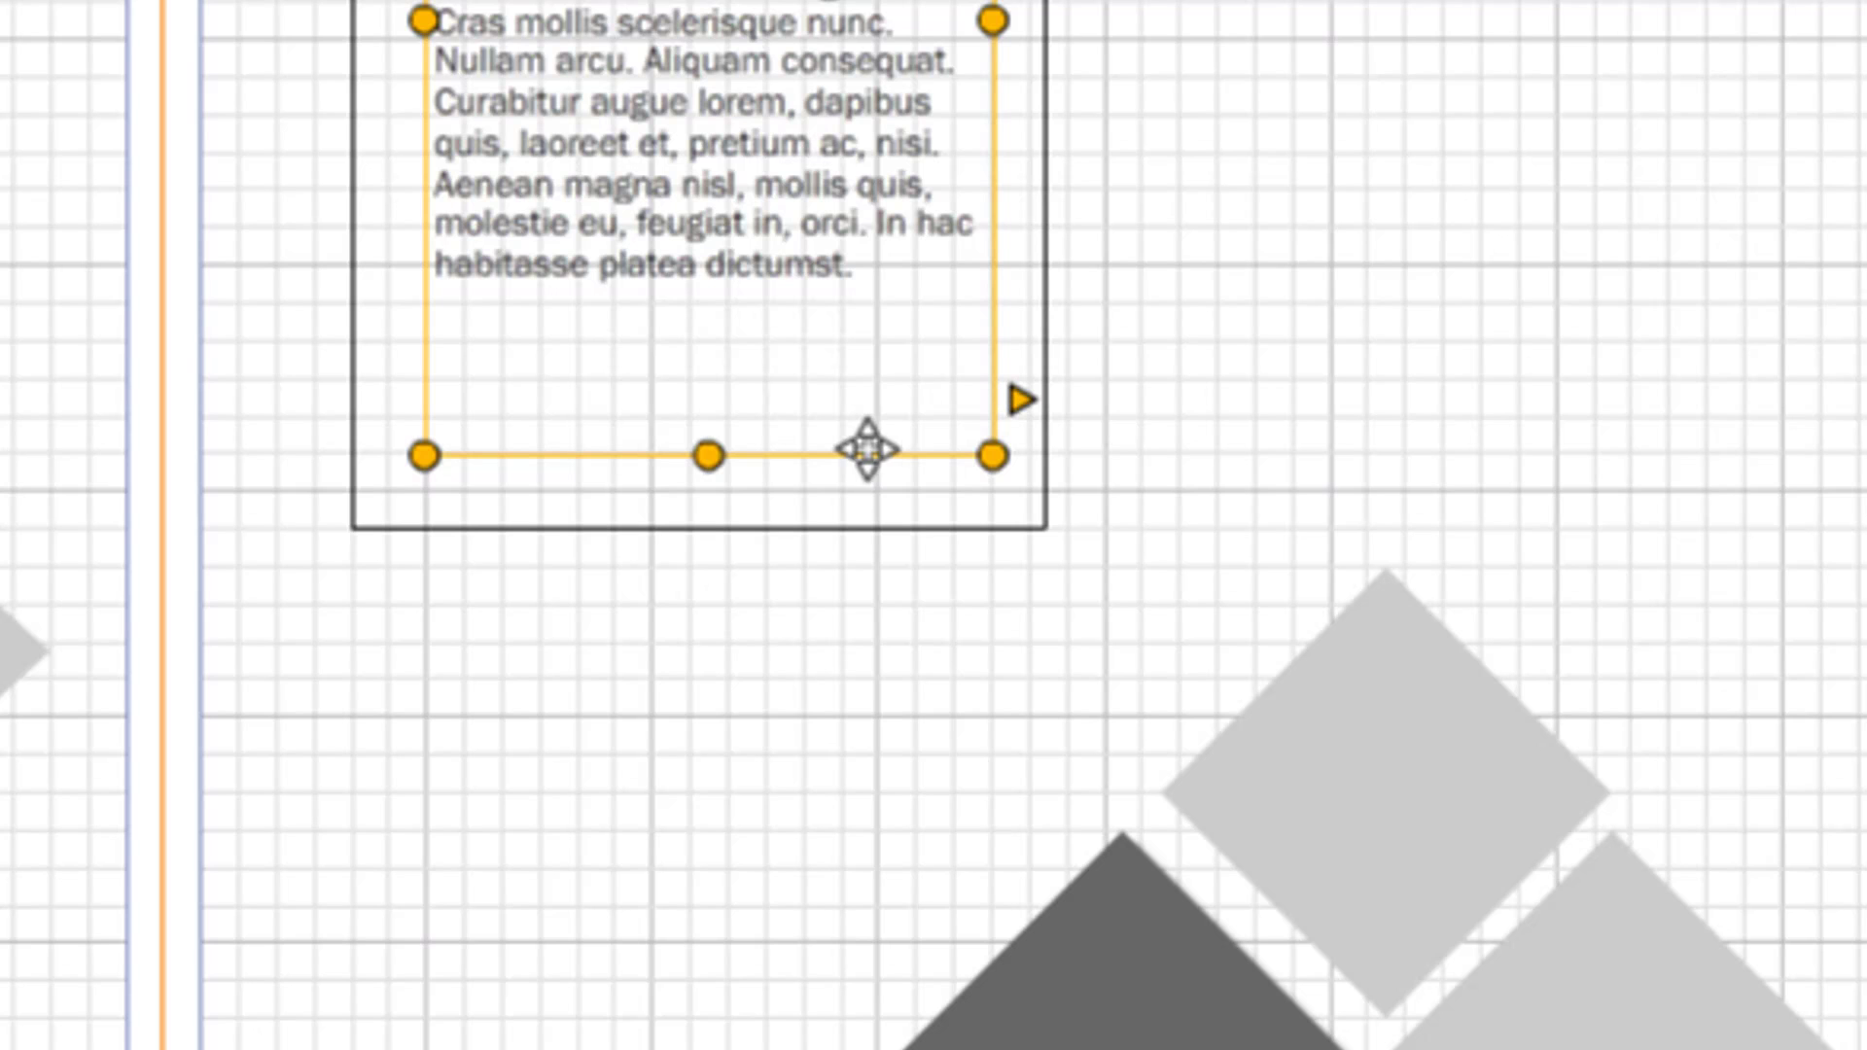
pyautogui.moveTo(697, 457); pyautogui.dragTo(767, 7)
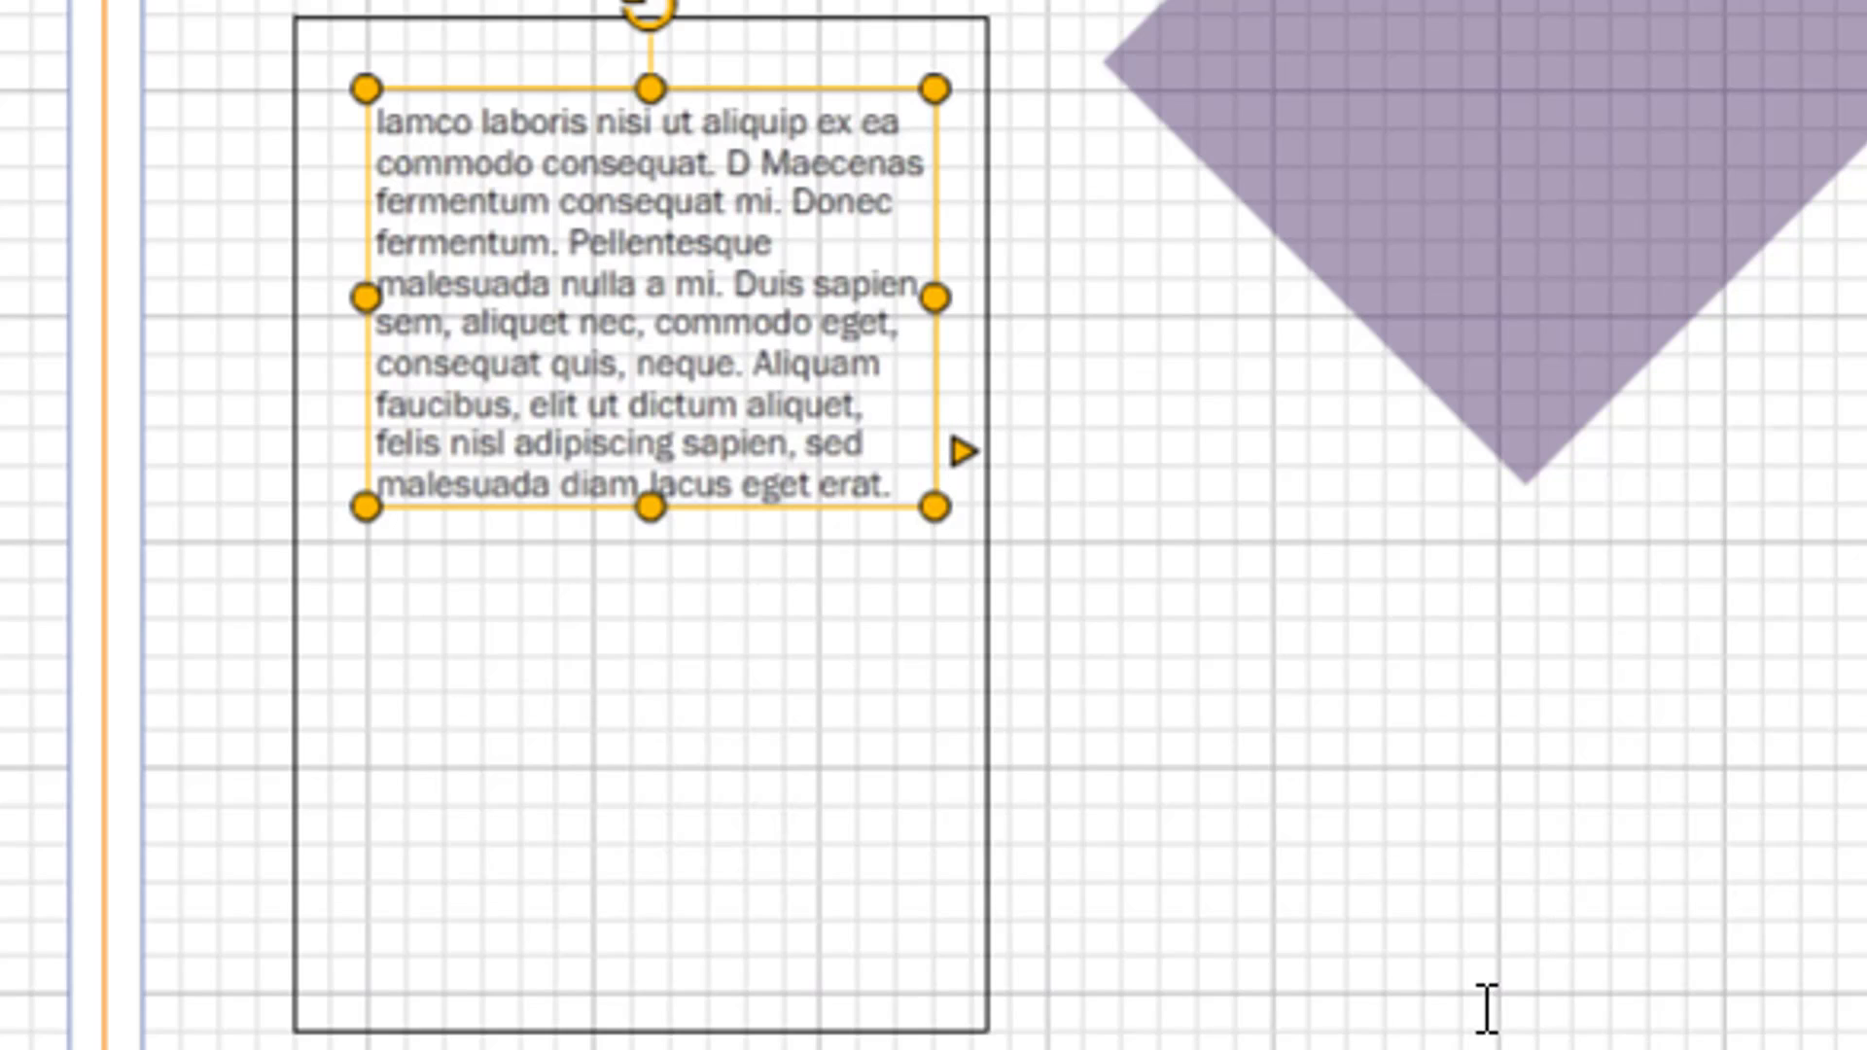
# - Thread the overflow text into a new linked text box and place it to the right of the outlined rectangle
pyautogui.click(970, 475)
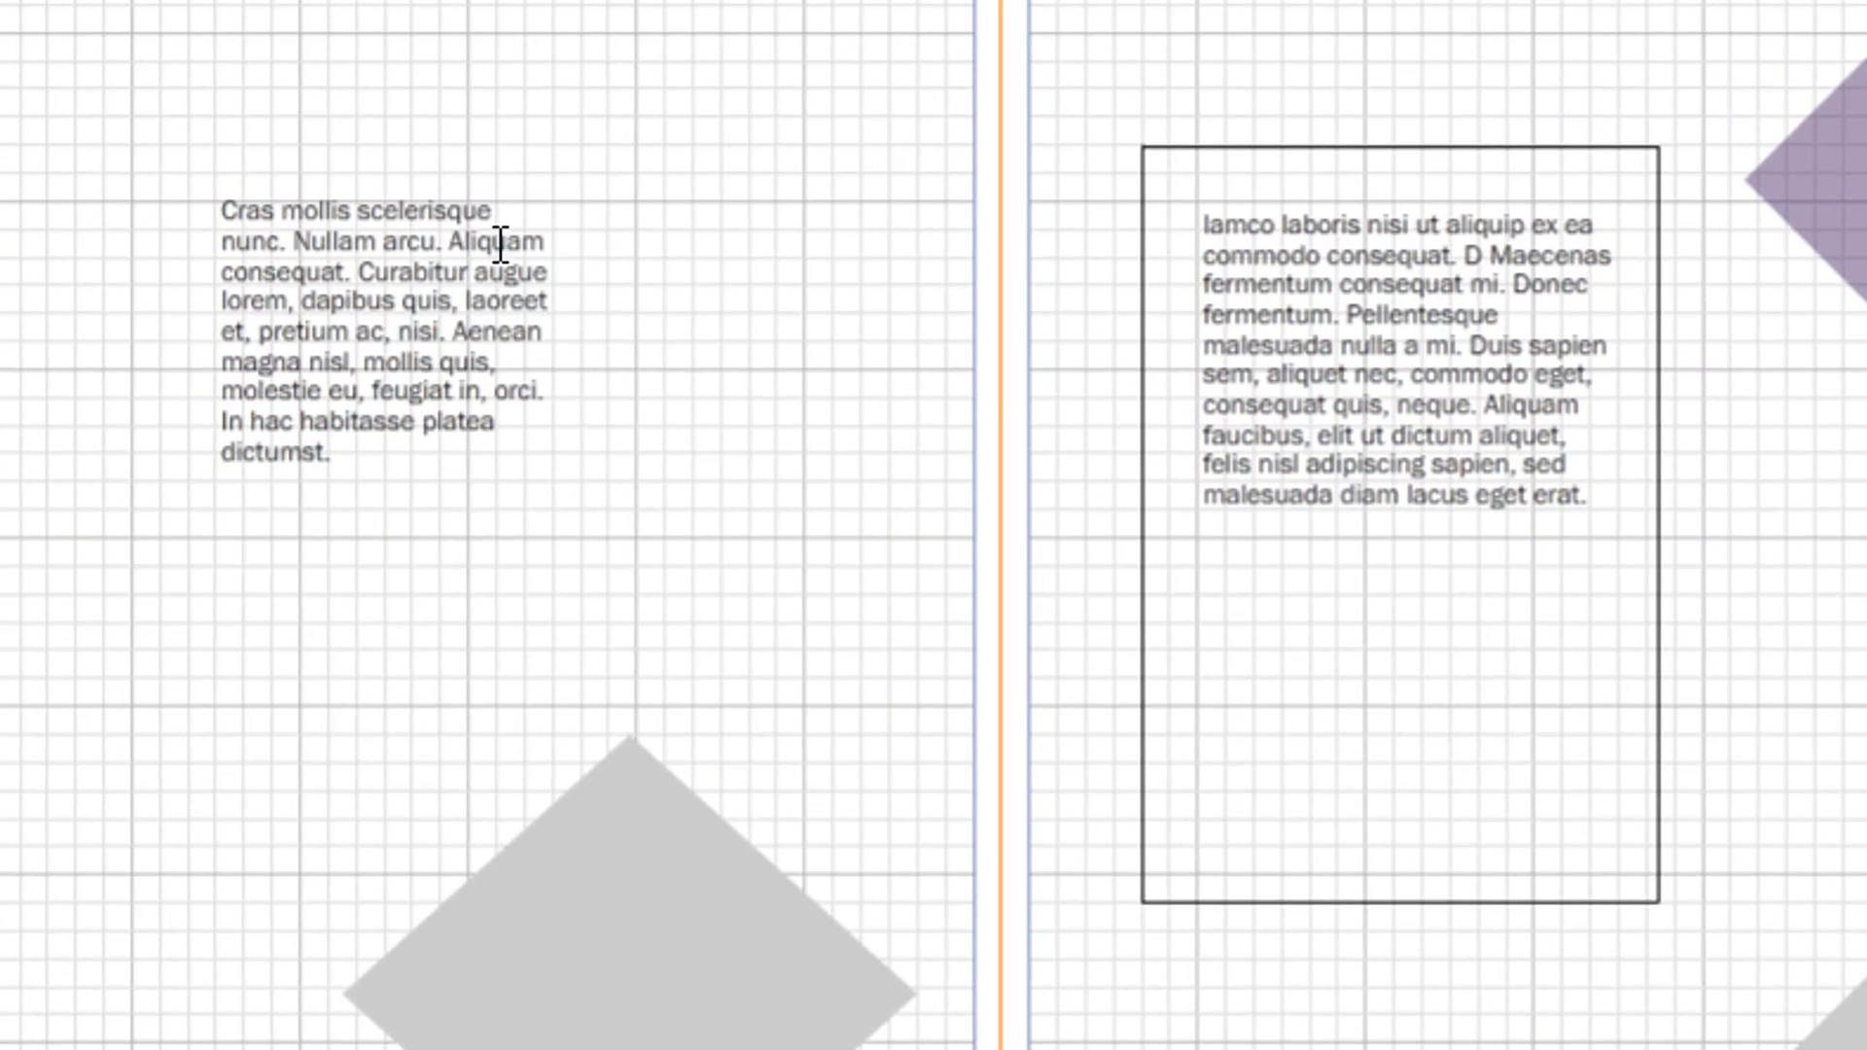
pyautogui.click(500, 245)
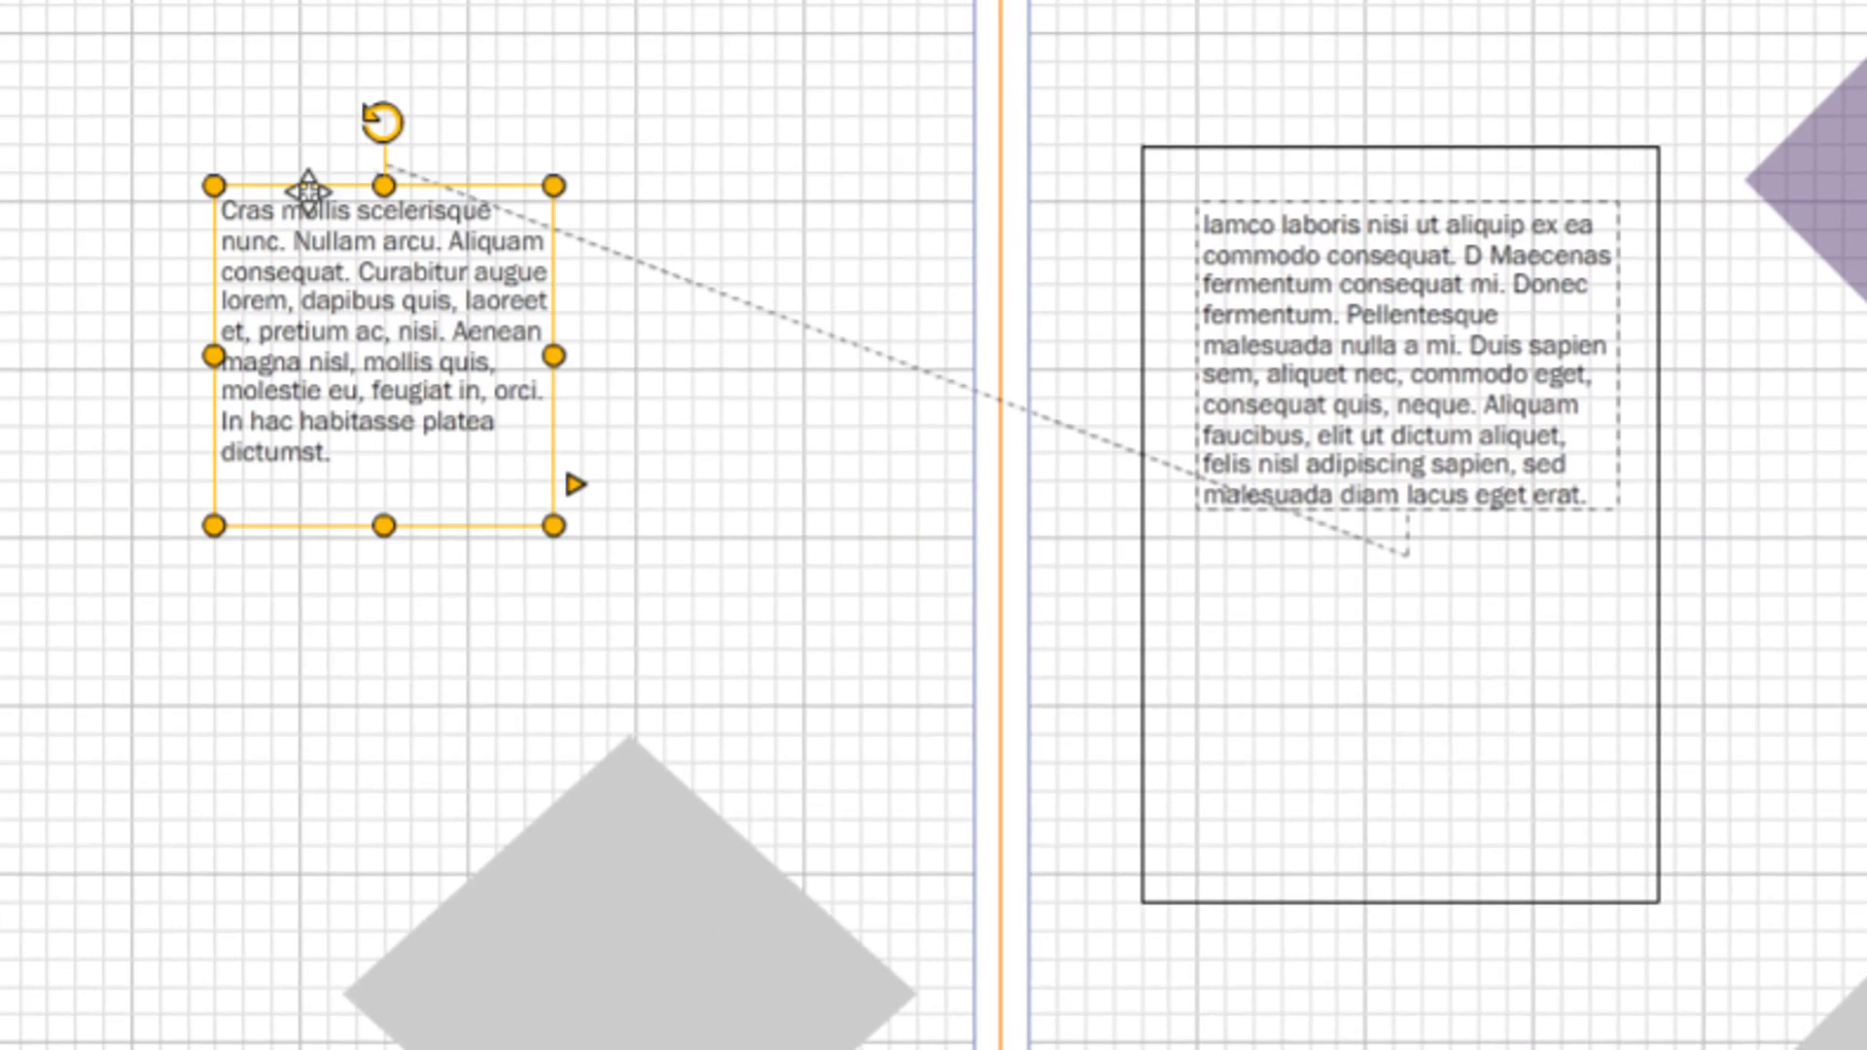
pyautogui.moveTo(294, 197); pyautogui.dragTo(1773, 524)
pyautogui.moveTo(1100, 501); pyautogui.dragTo(1163, 540)
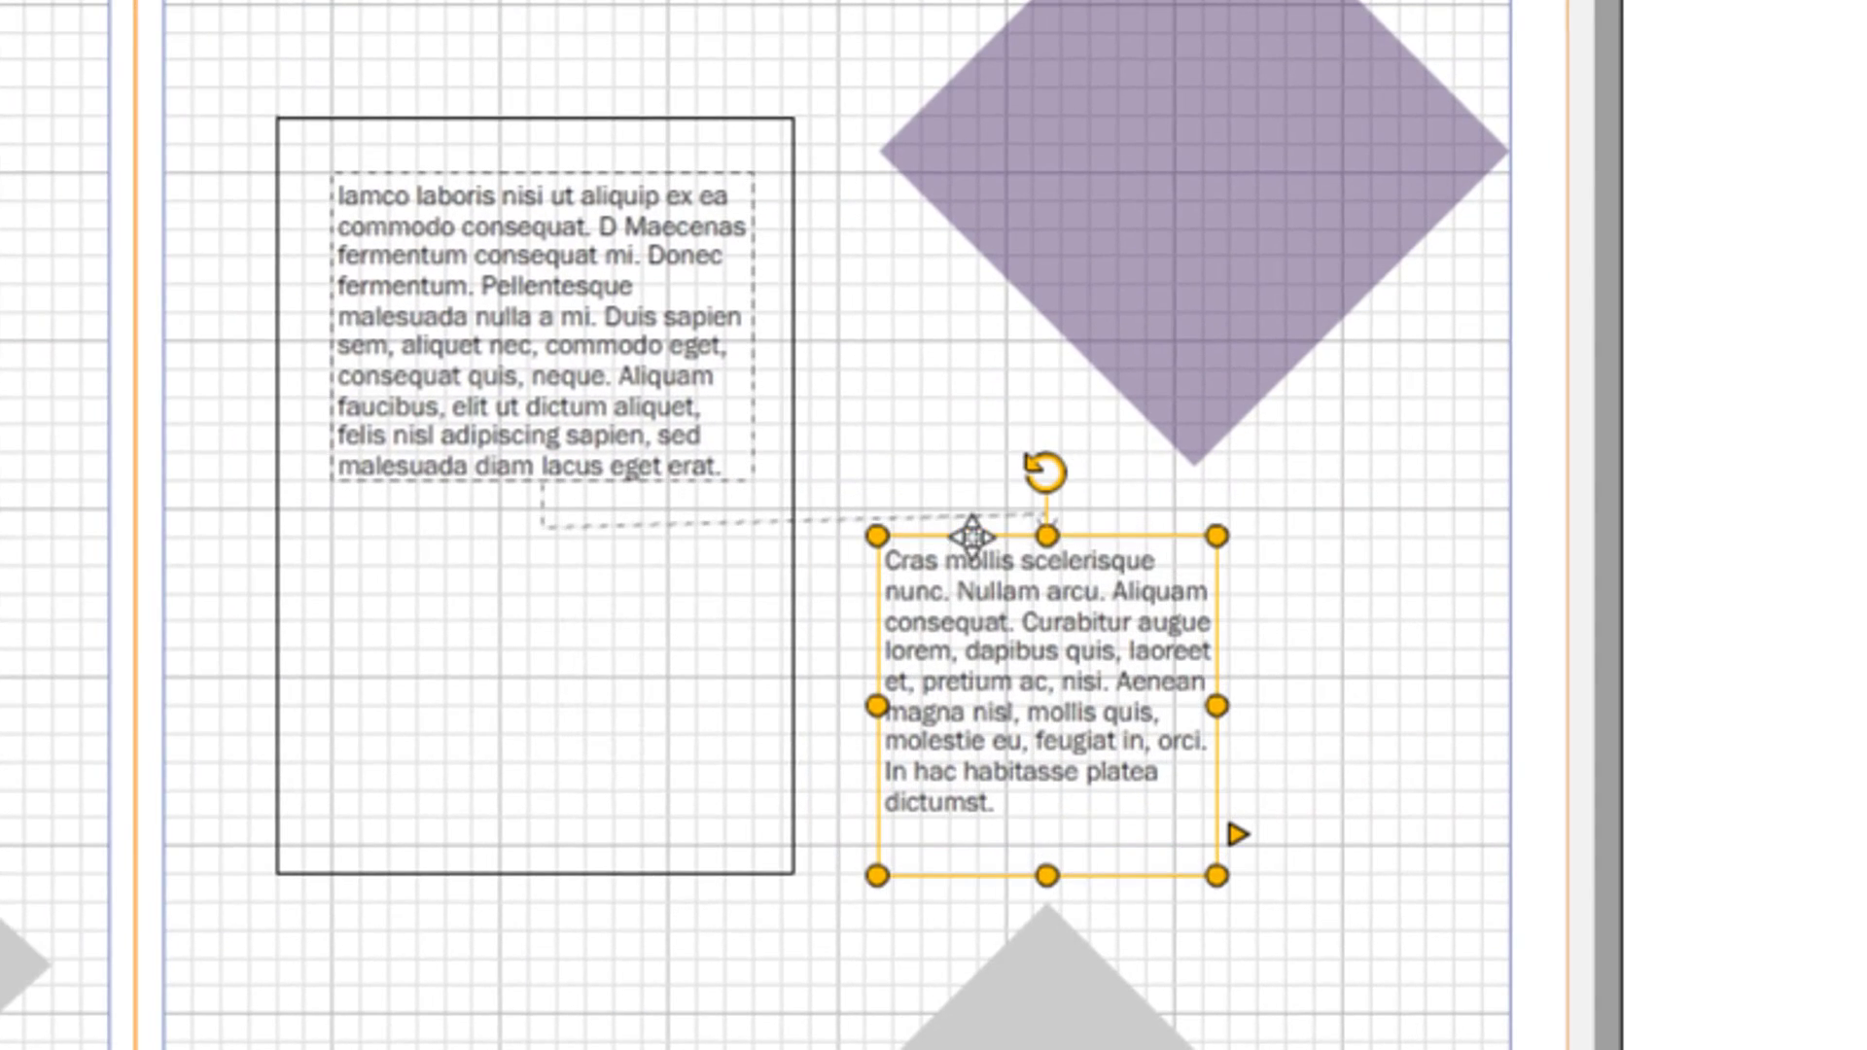
# - Raise the linked box's top edge level with the first text box, shorten the first box to 8p0 high, and deselect it
pyautogui.moveTo(1040, 533); pyautogui.dragTo(1046, 173)
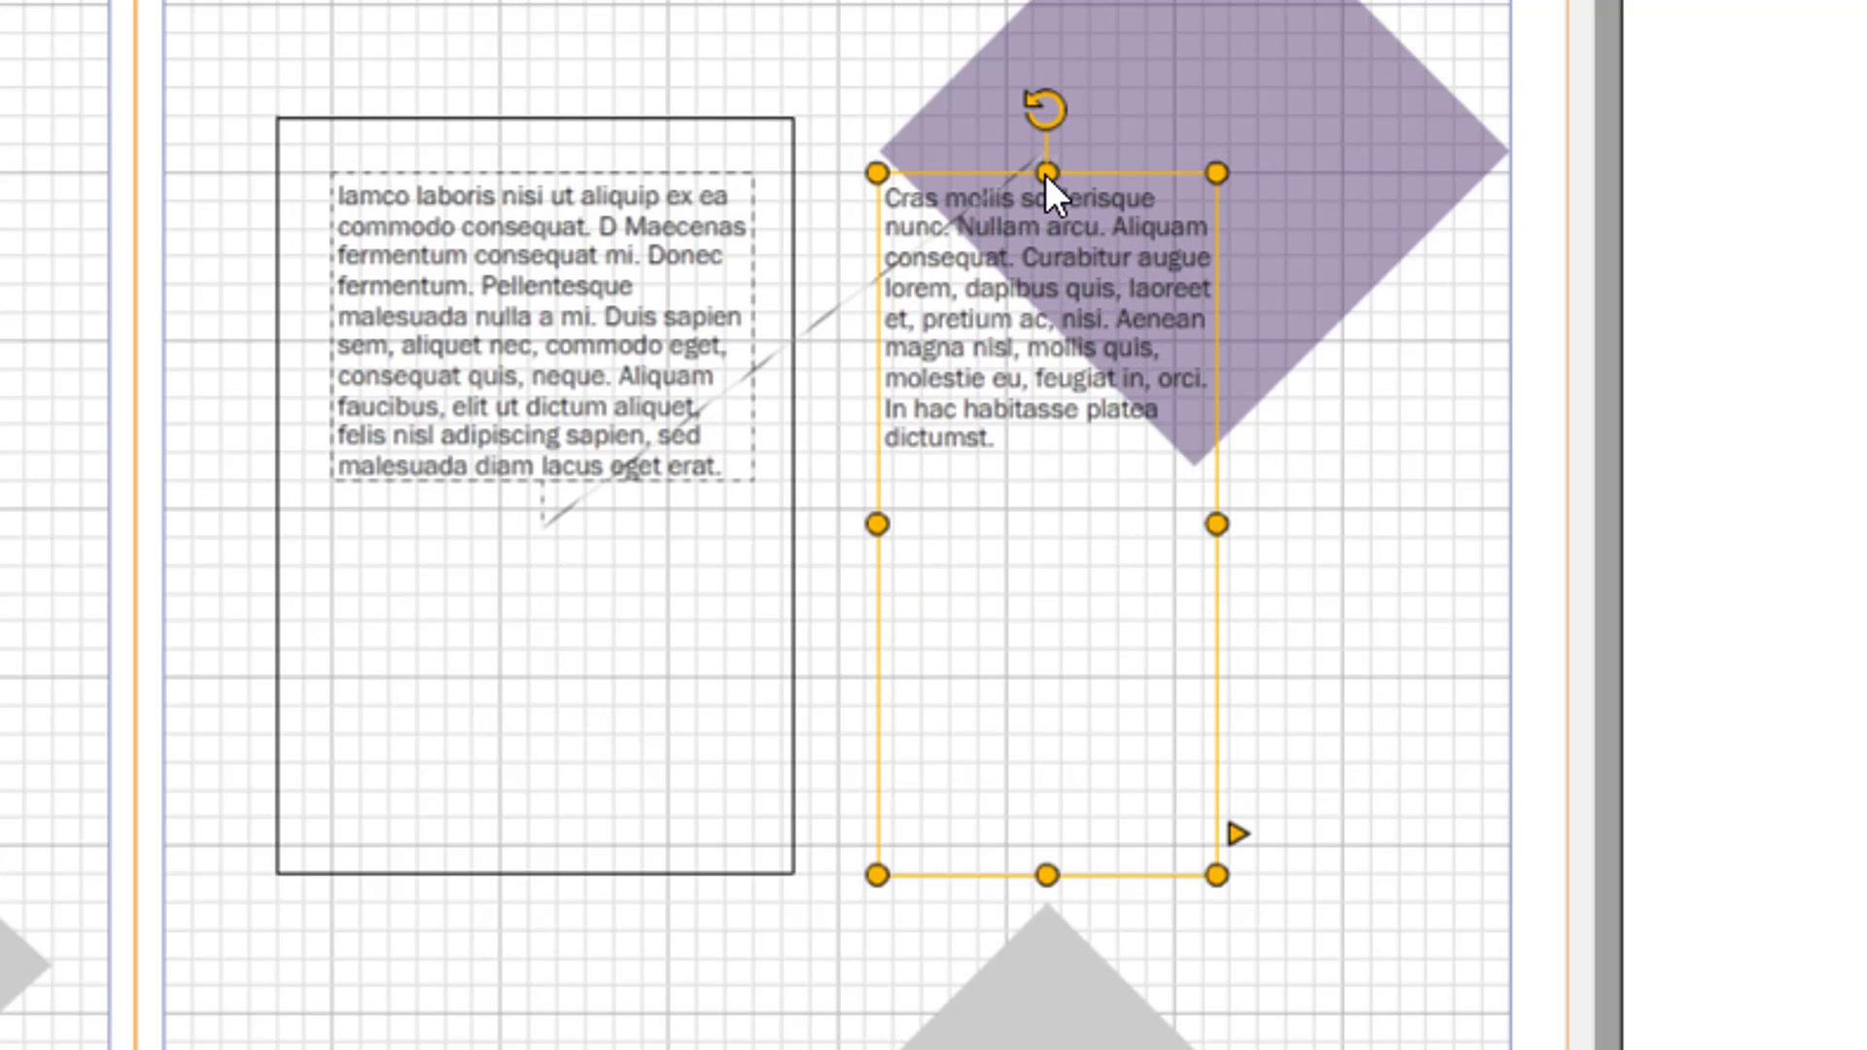
pyautogui.click(544, 459)
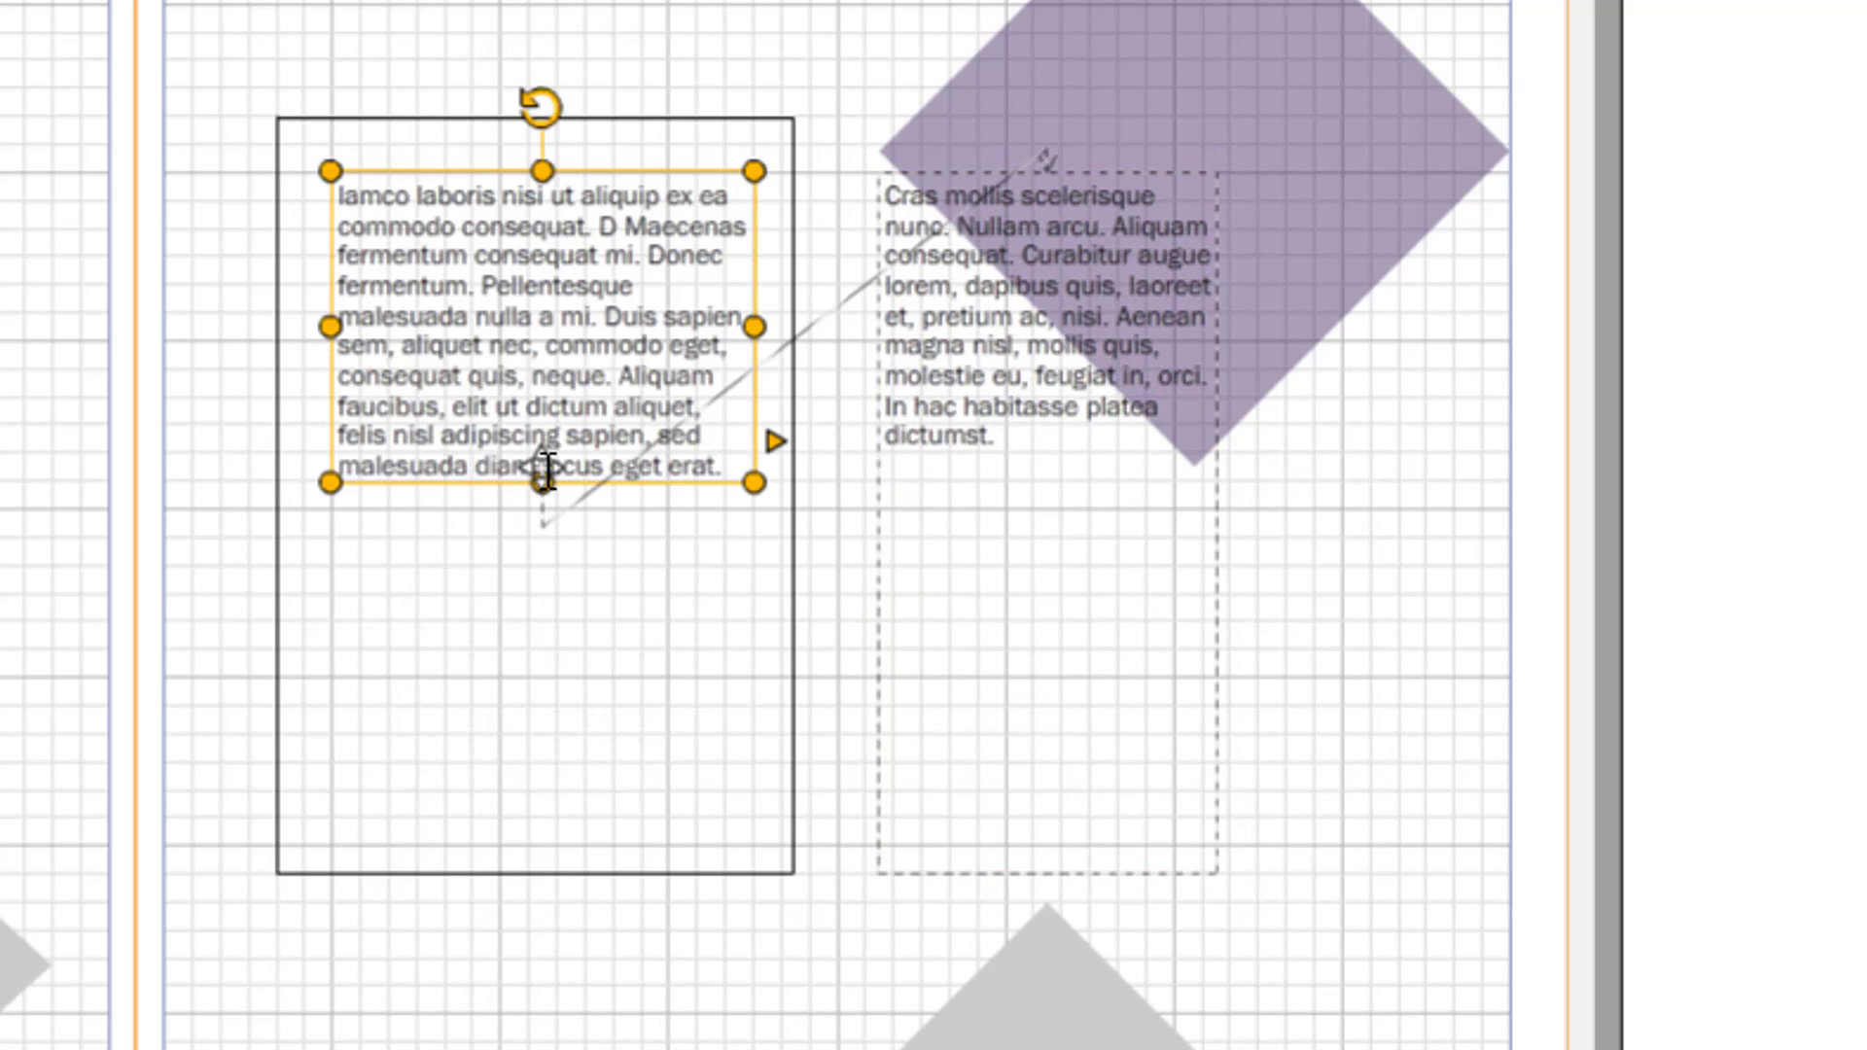
pyautogui.moveTo(533, 483); pyautogui.dragTo(539, 408)
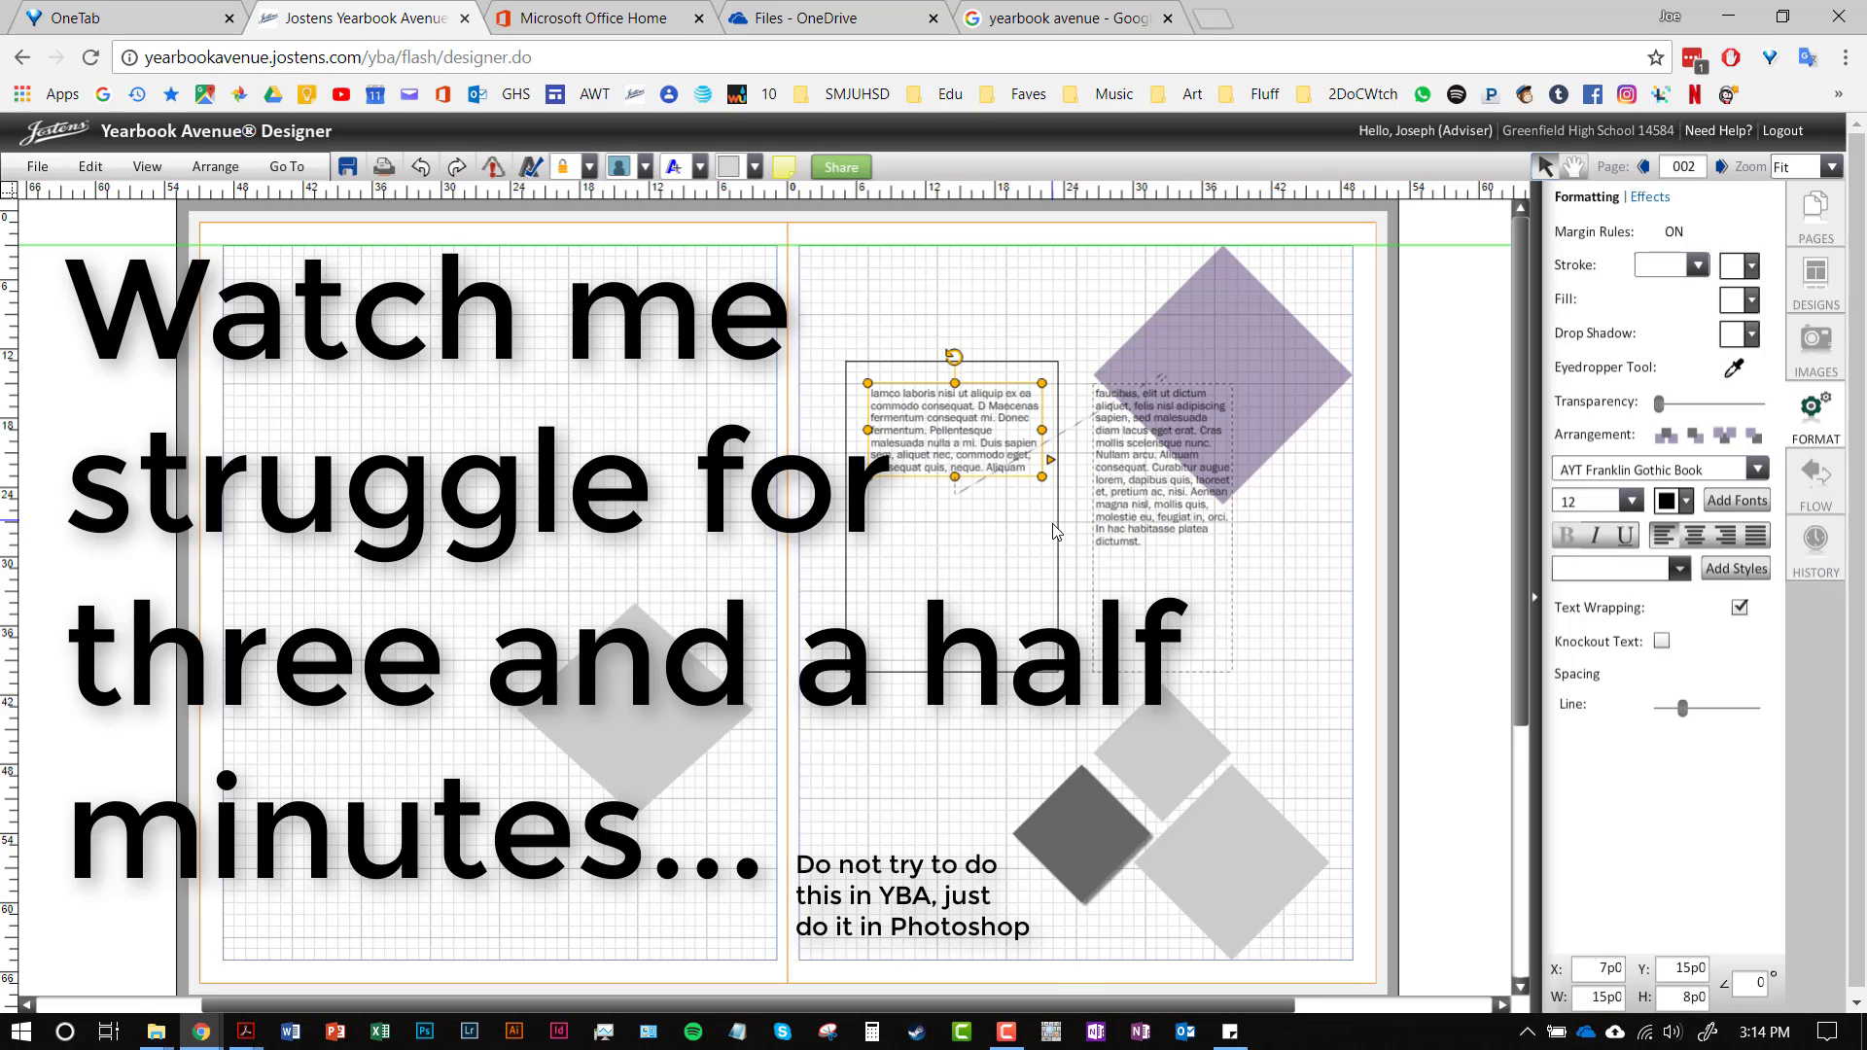
pyautogui.click(965, 556)
pyautogui.click(927, 448)
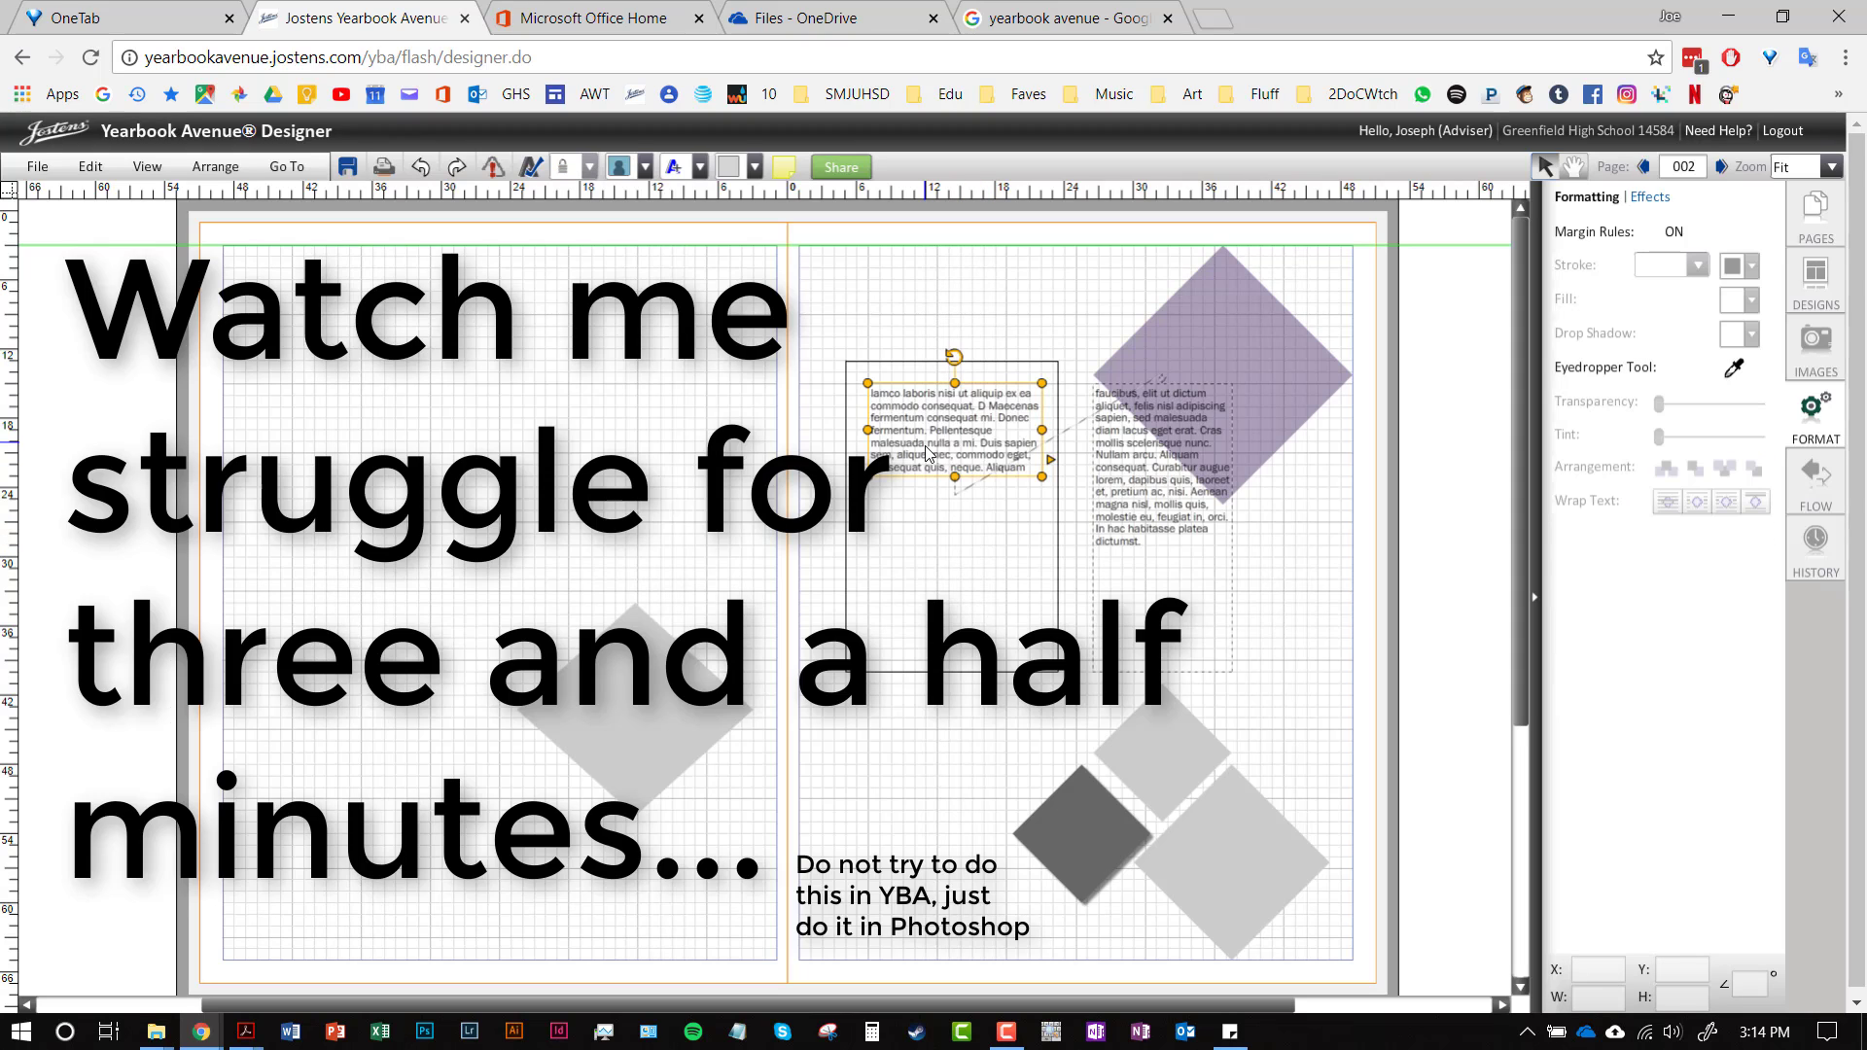
pyautogui.click(901, 318)
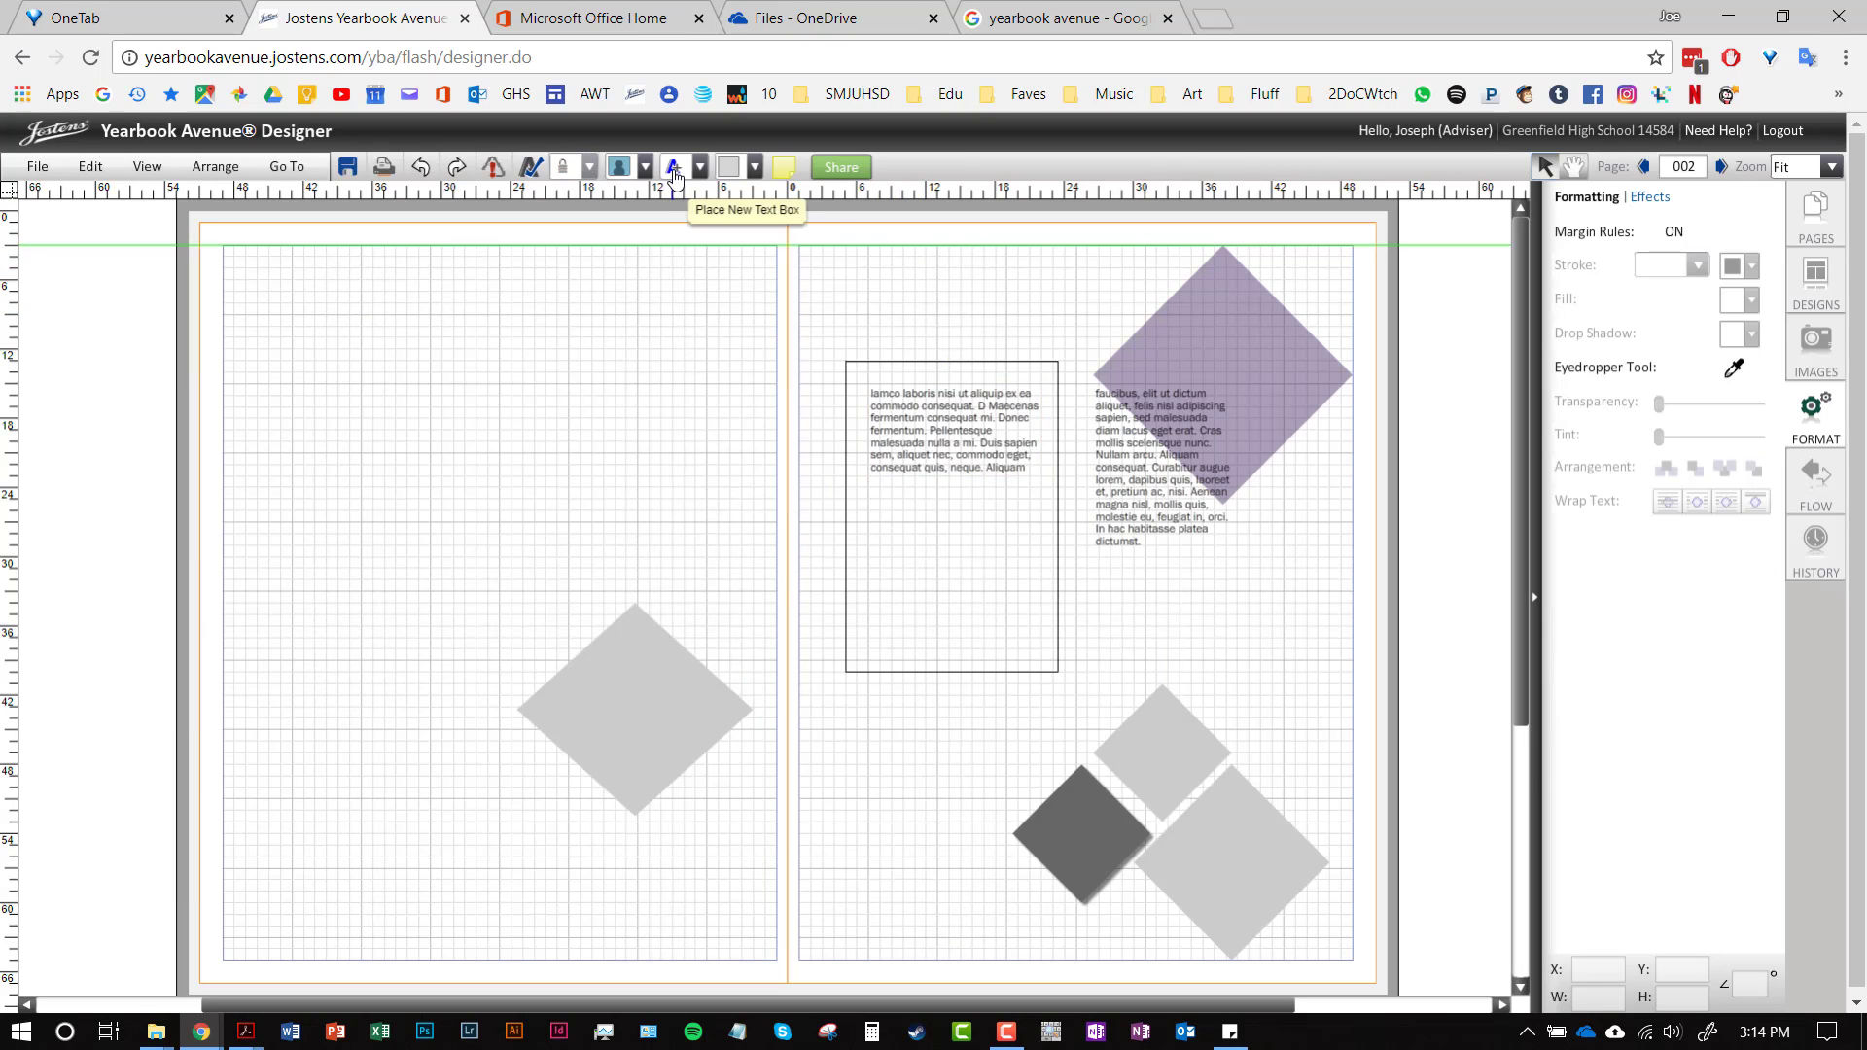
# - Add a new text box above the outlined rectangle, stretched wide across both text columns and tall enough for six lines
pyautogui.click(674, 170)
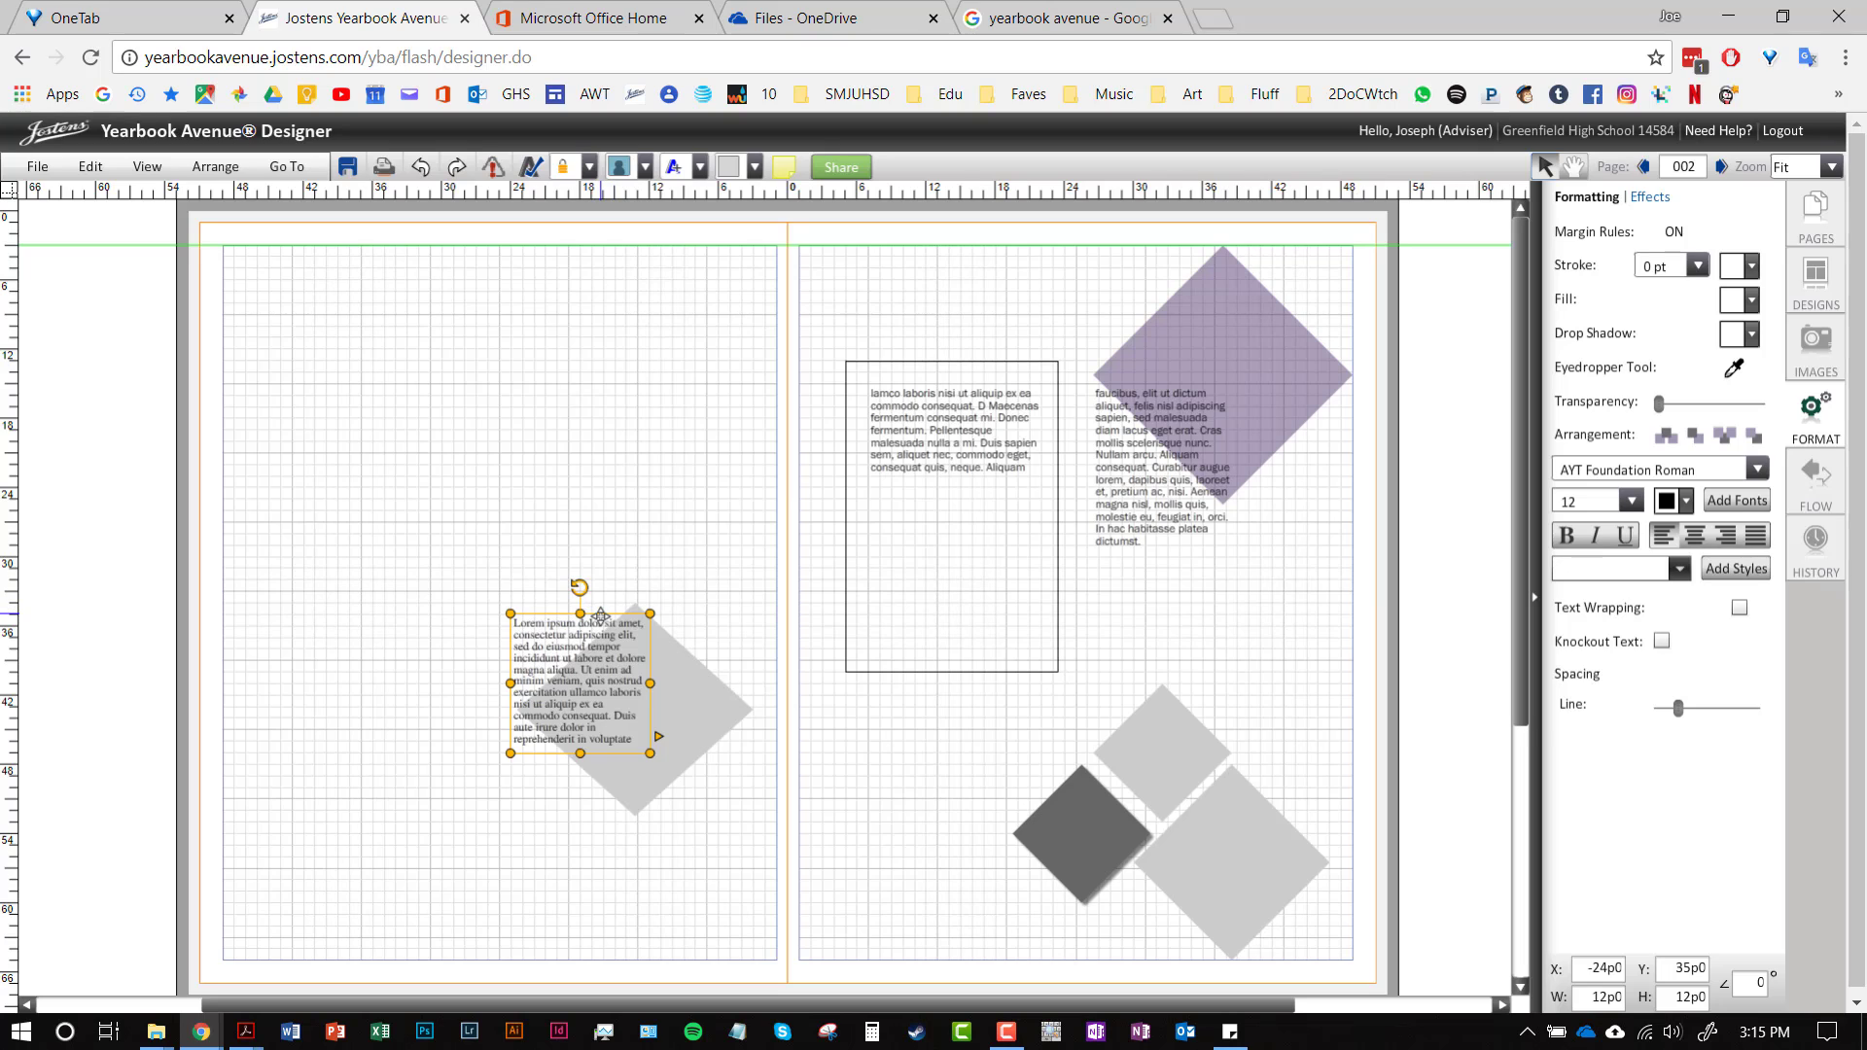
pyautogui.moveTo(640, 750); pyautogui.dragTo(1201, 337)
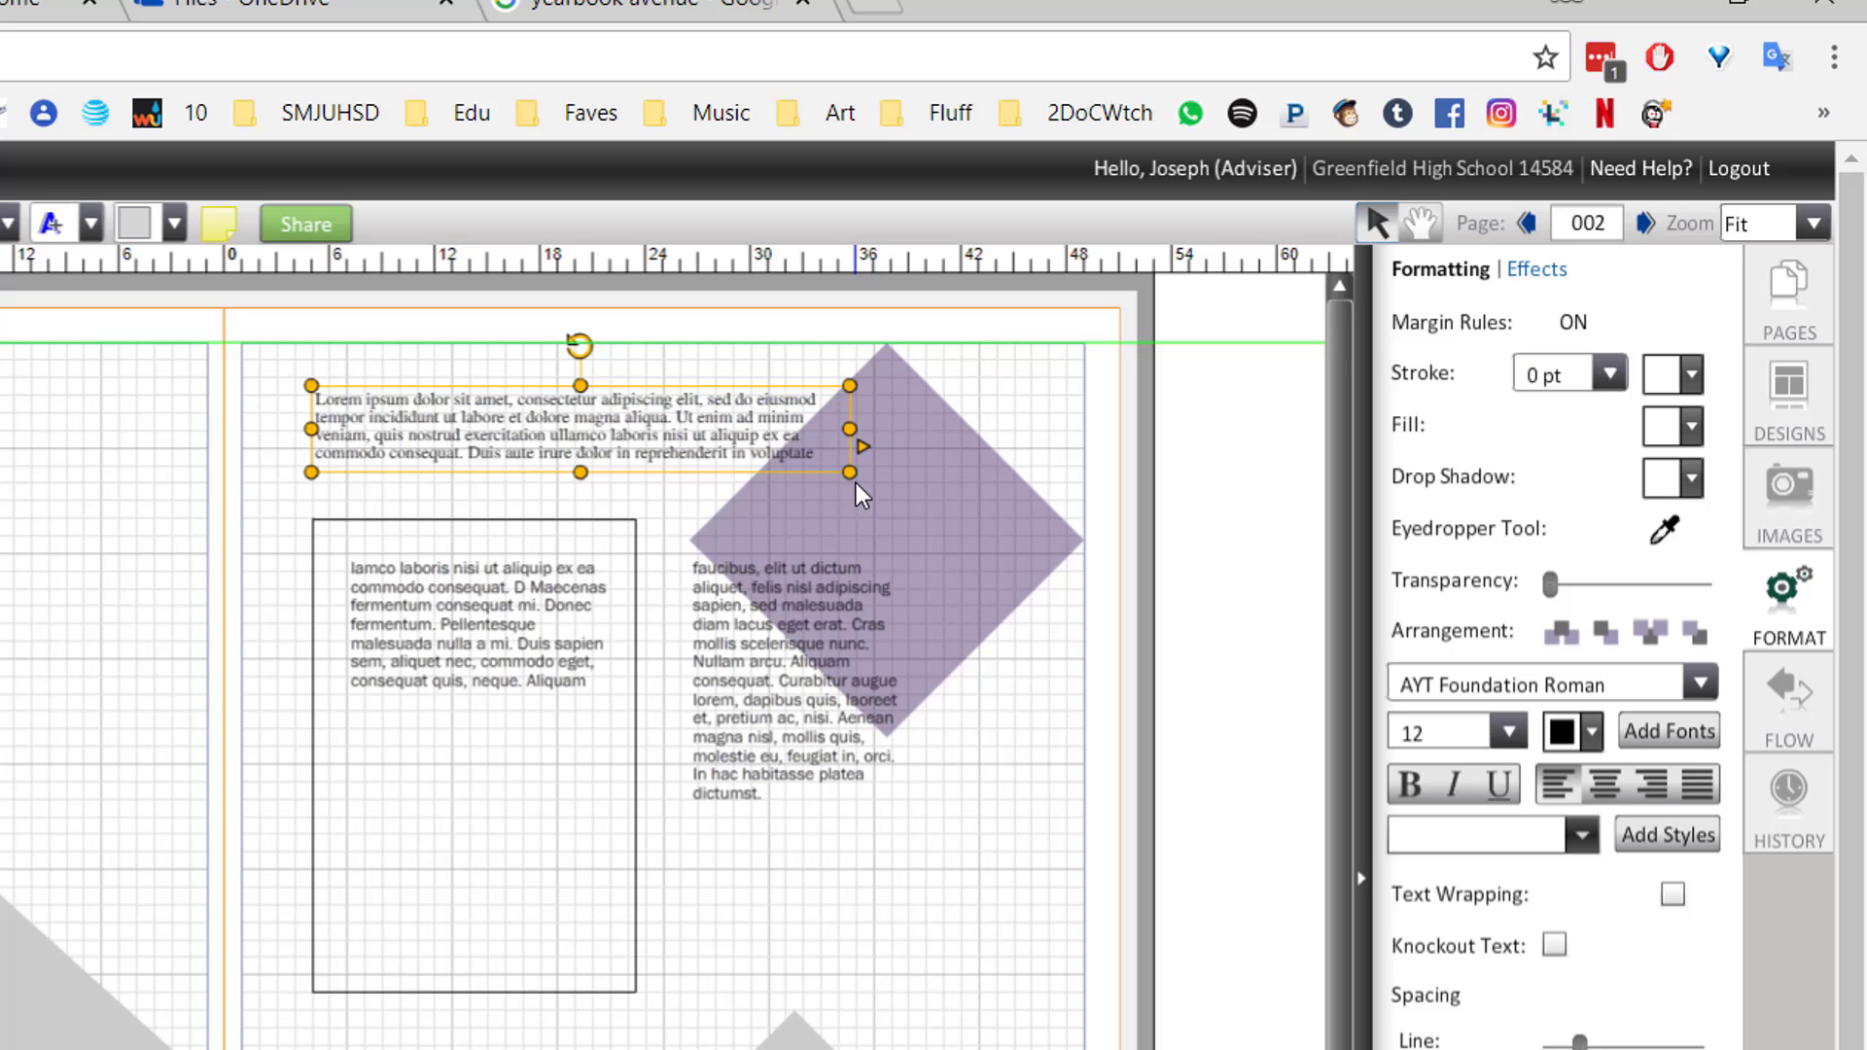
pyautogui.moveTo(856, 483); pyautogui.dragTo(856, 506)
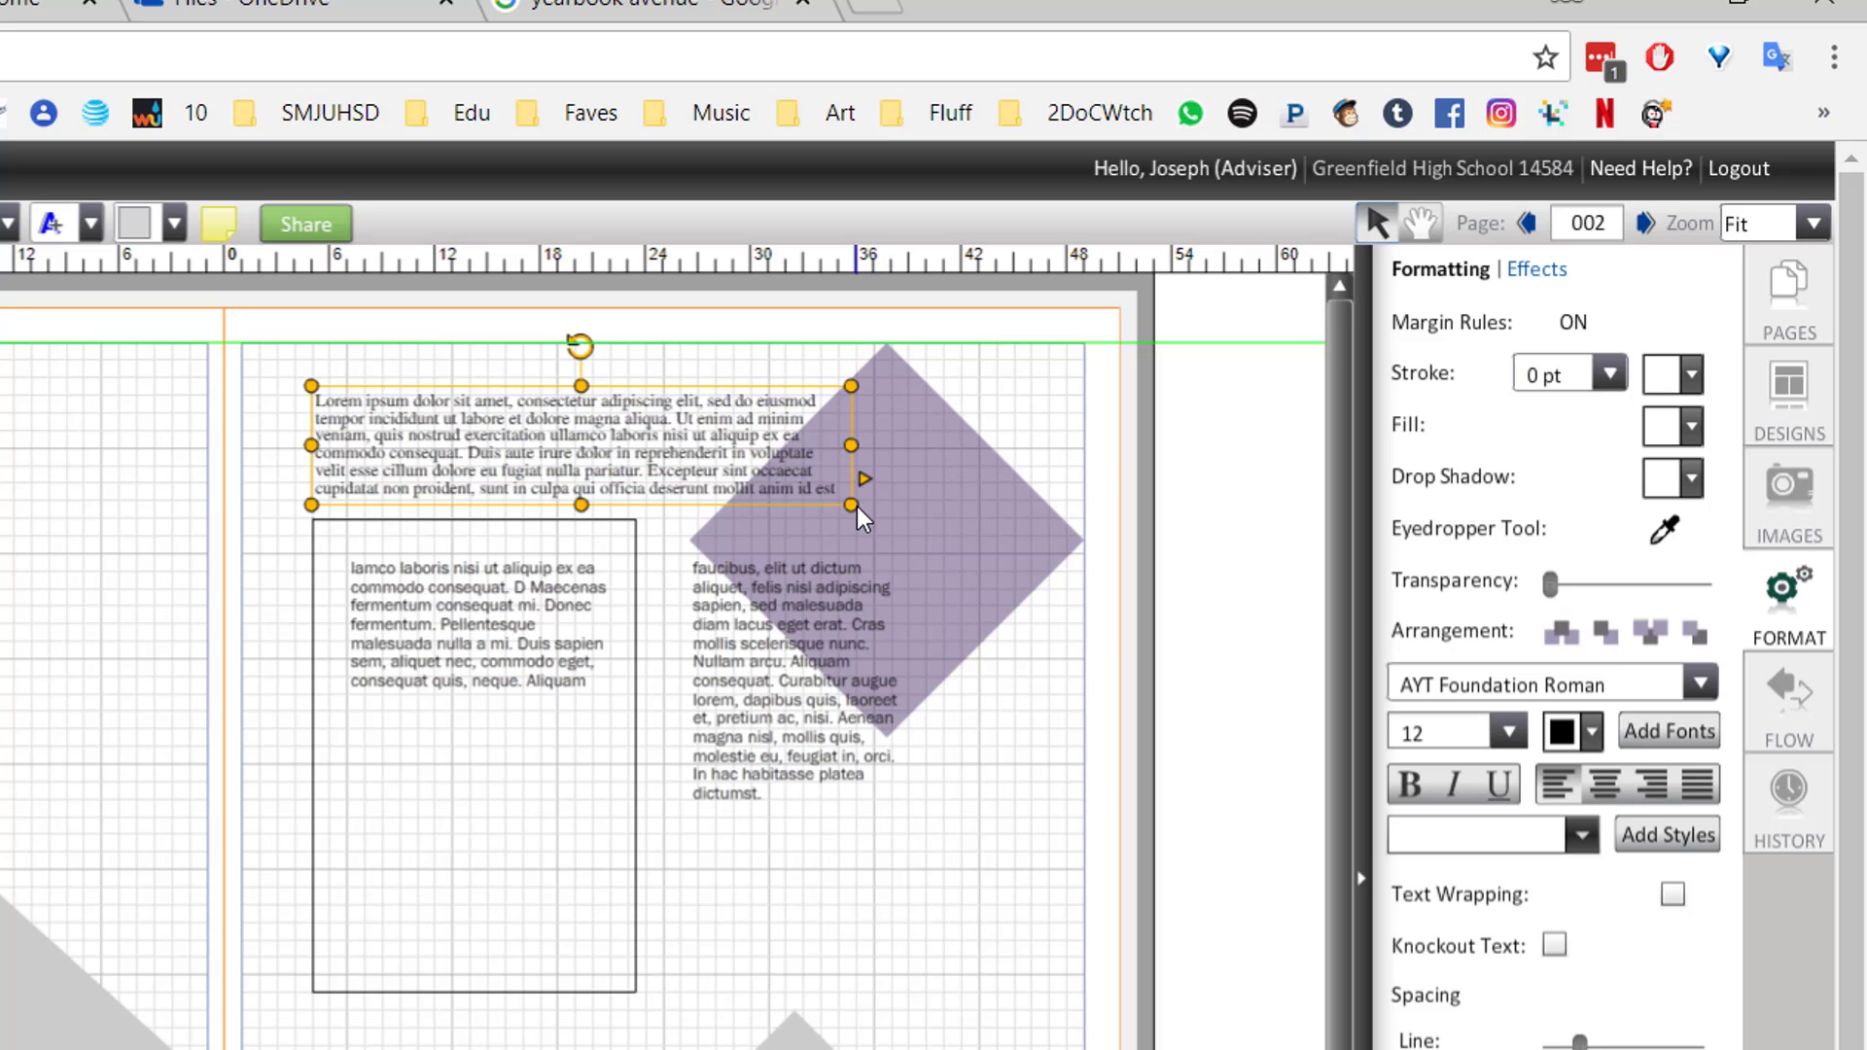
# - Replace the placeholder text in the new upper text box with "TITLE" and set its font size to 54
pyautogui.doubleClick(576, 455)
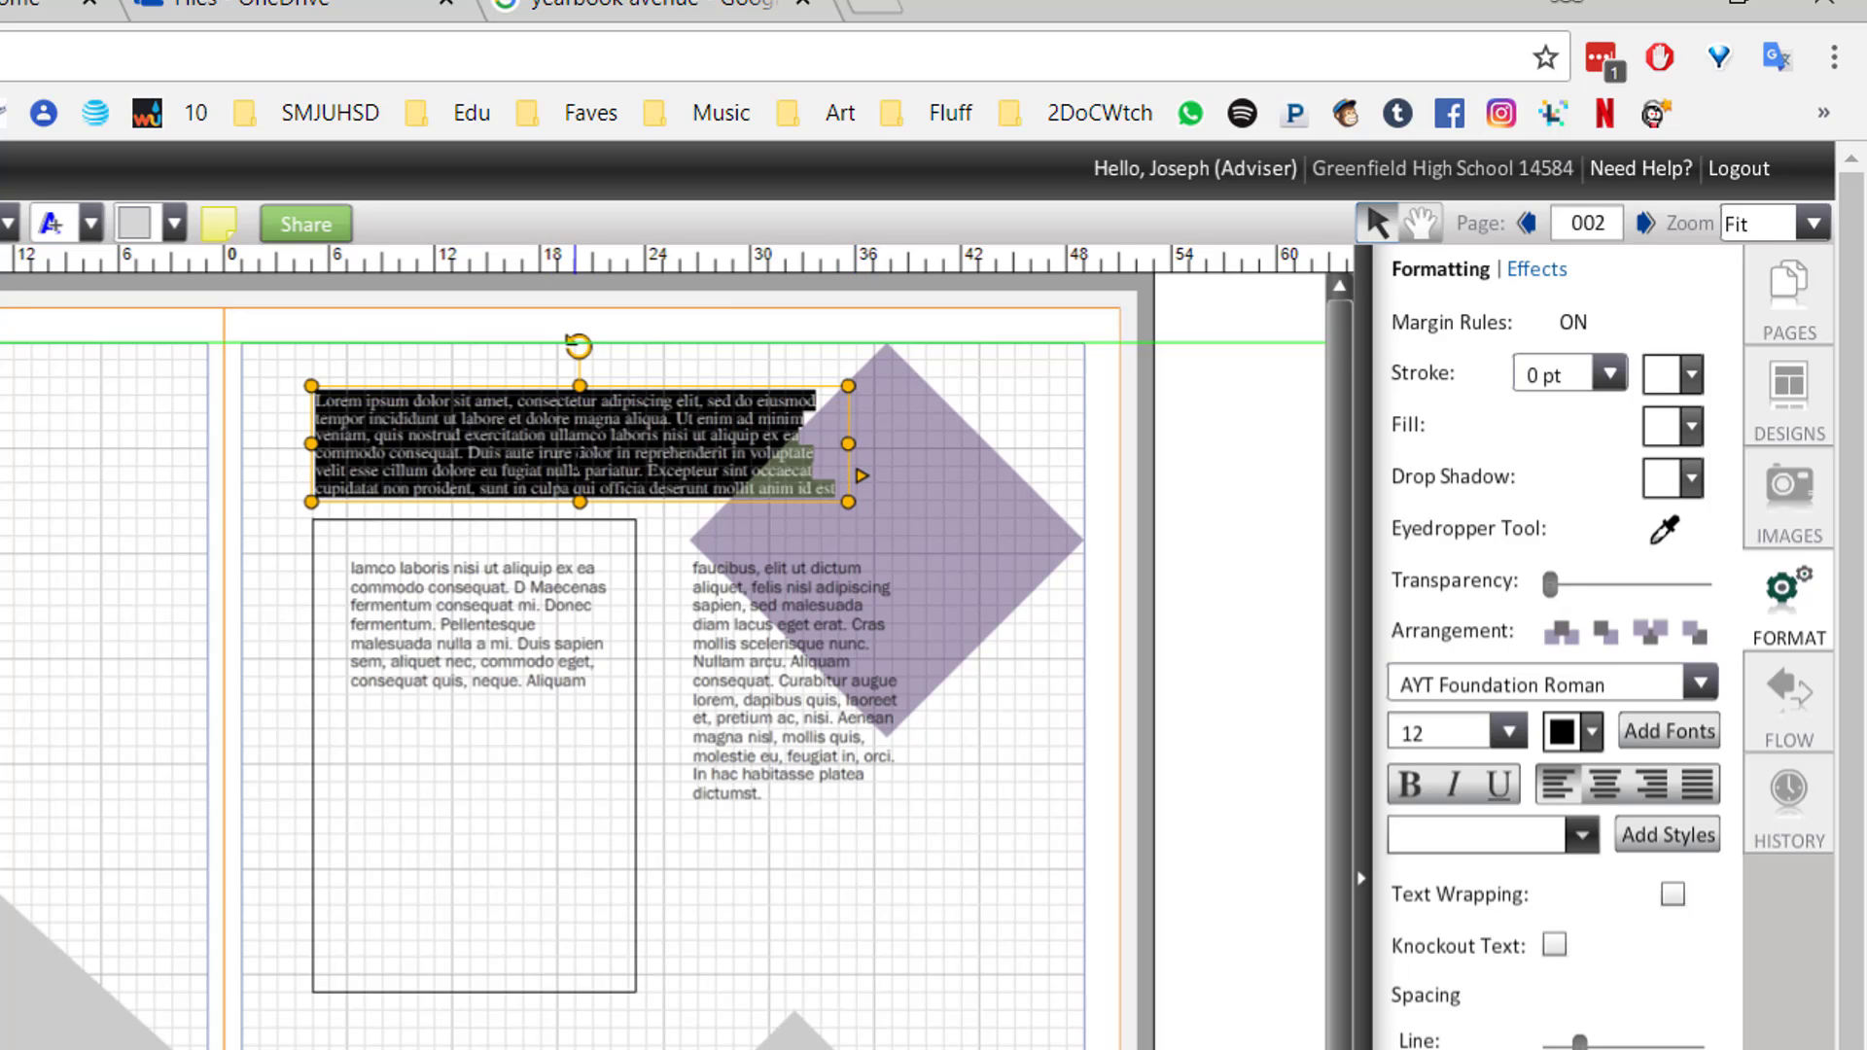
pyautogui.write('TITLE')
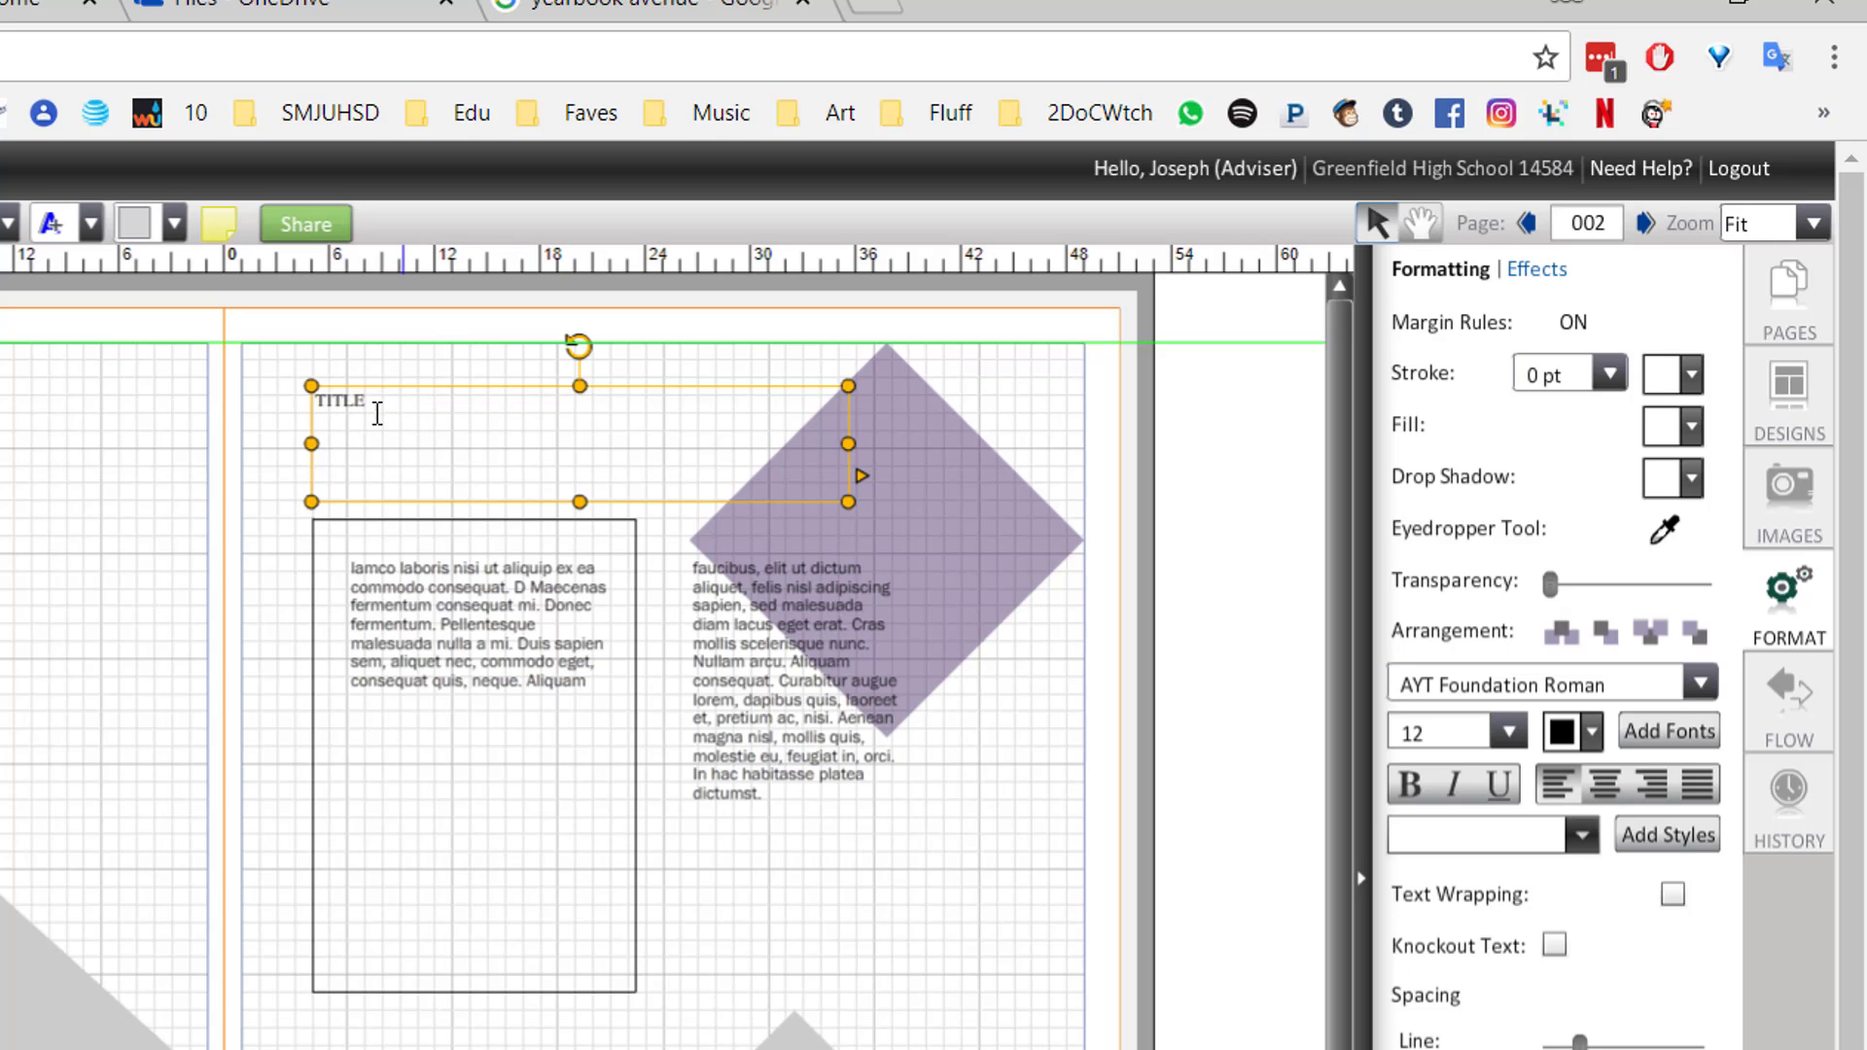
pyautogui.moveTo(366, 403); pyautogui.dragTo(289, 413)
pyautogui.click(1507, 734)
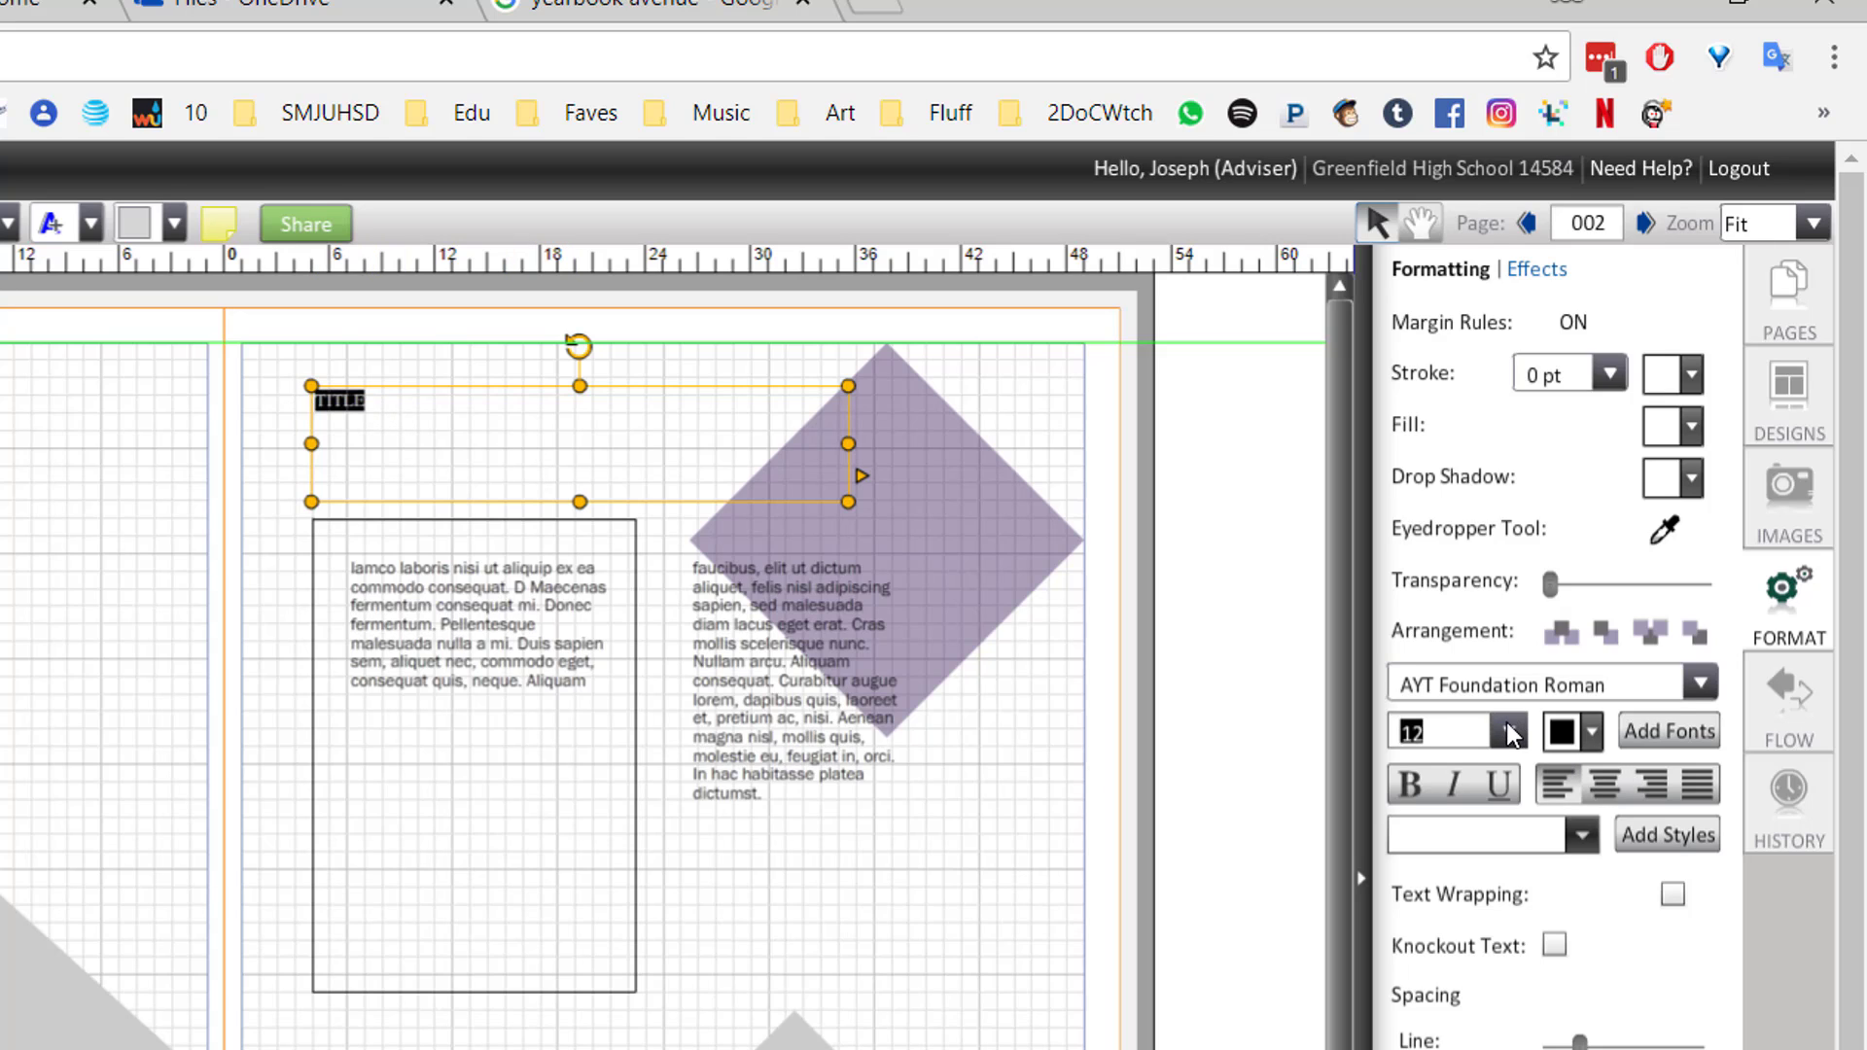
pyautogui.click(1507, 731)
pyautogui.scroll(-4, 1425, 867)
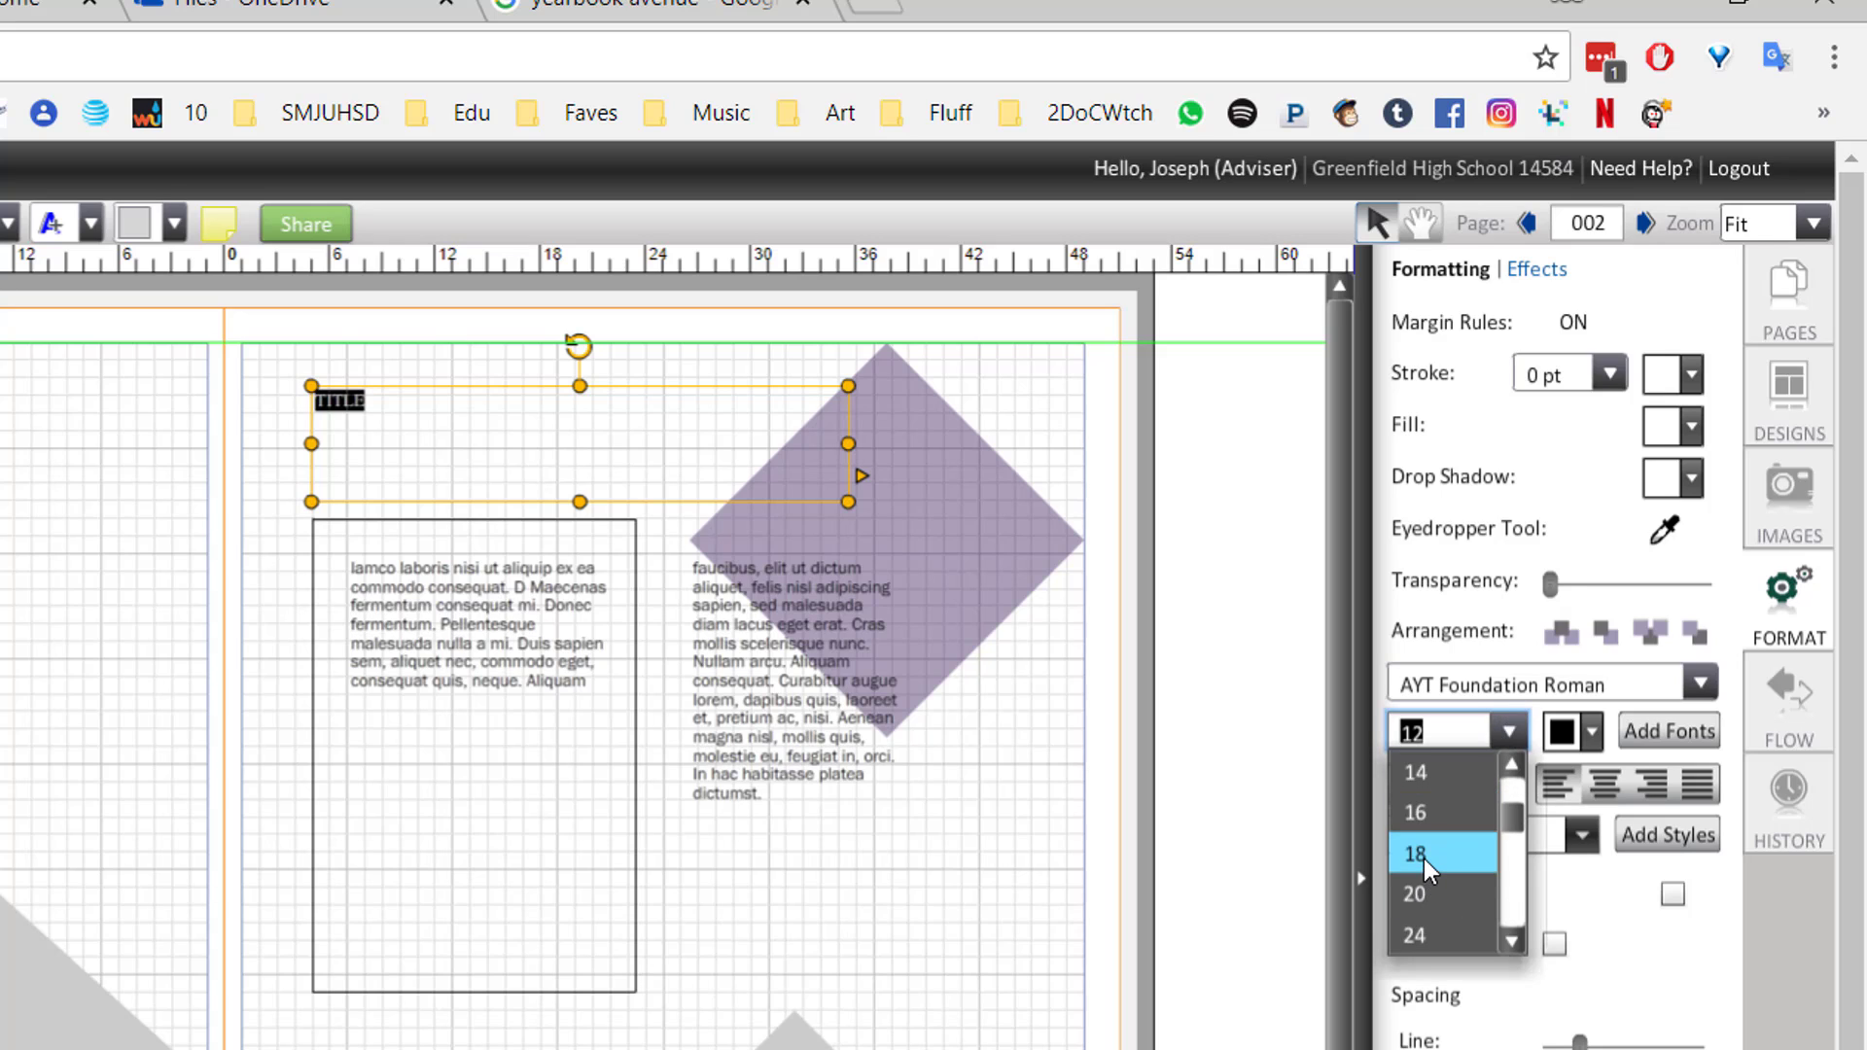
pyautogui.scroll(-3, 1449, 871)
pyautogui.click(1417, 935)
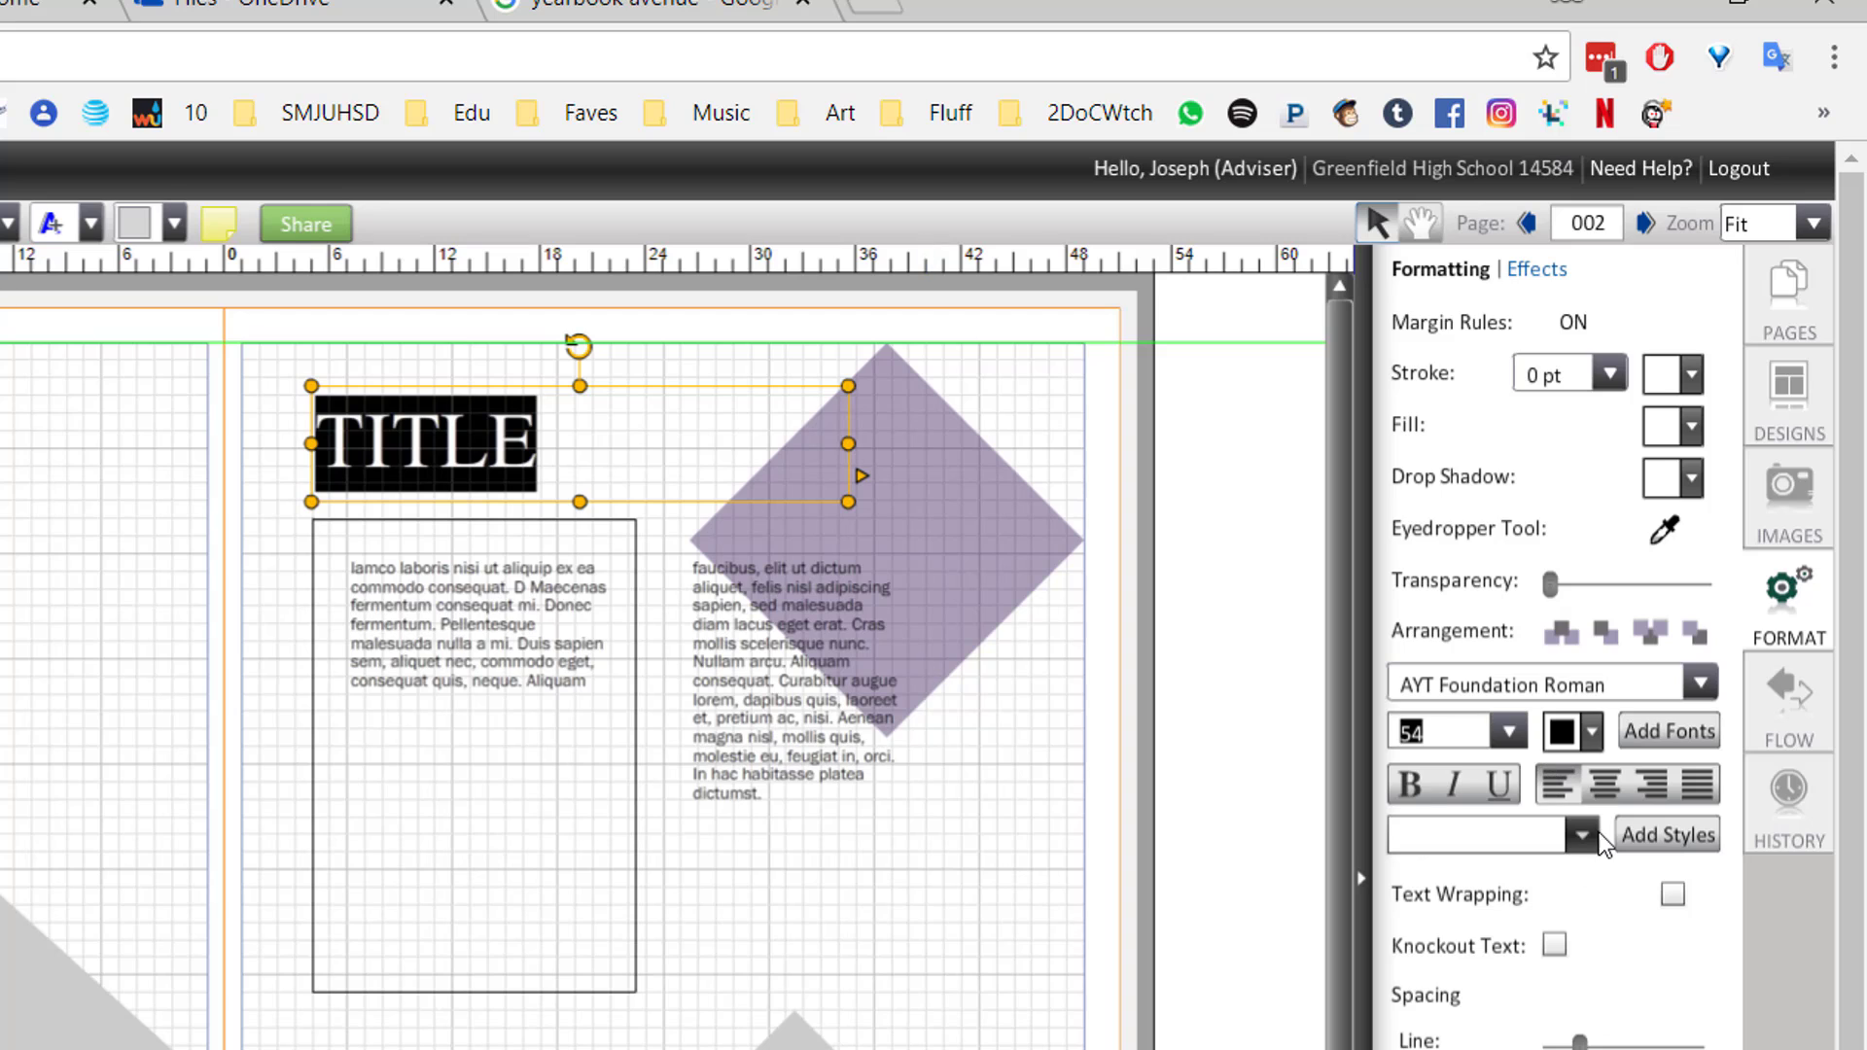
# - Change the title's font to AYT Franklin Gothic Heavy and its size to 48
pyautogui.click(1701, 687)
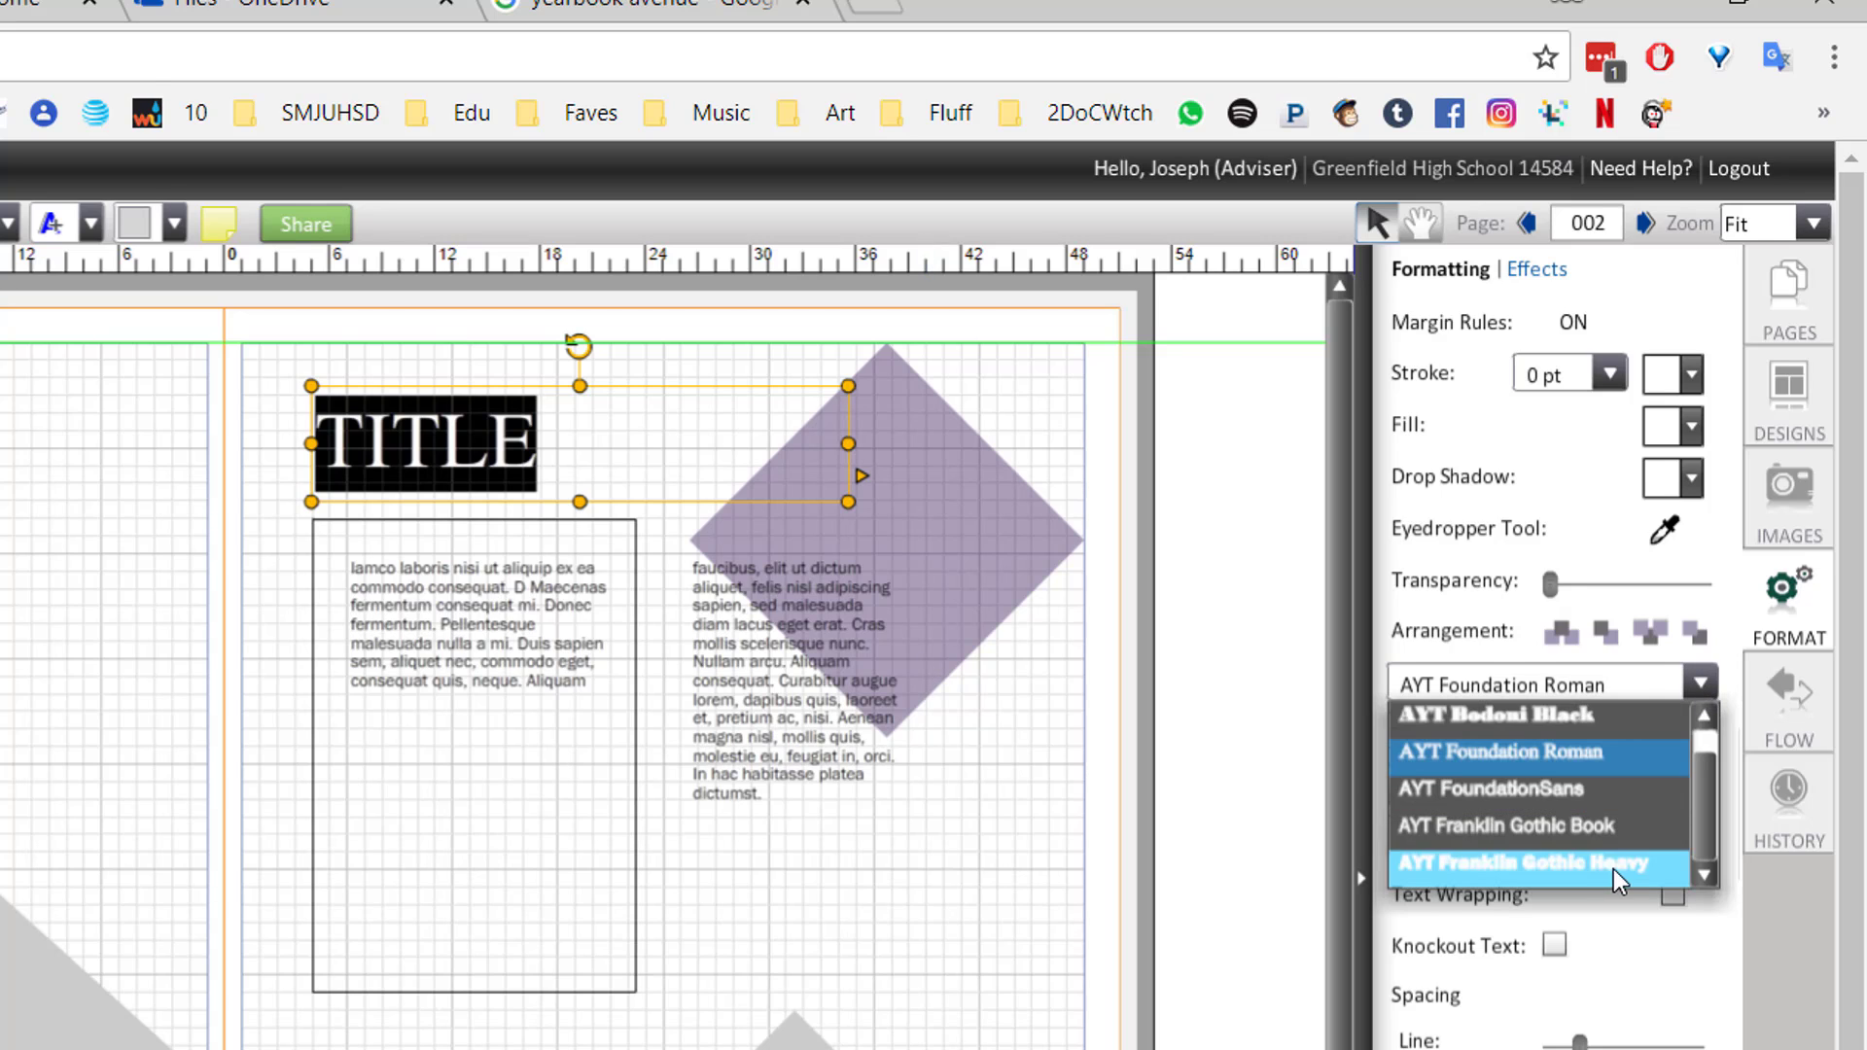
pyautogui.click(1614, 869)
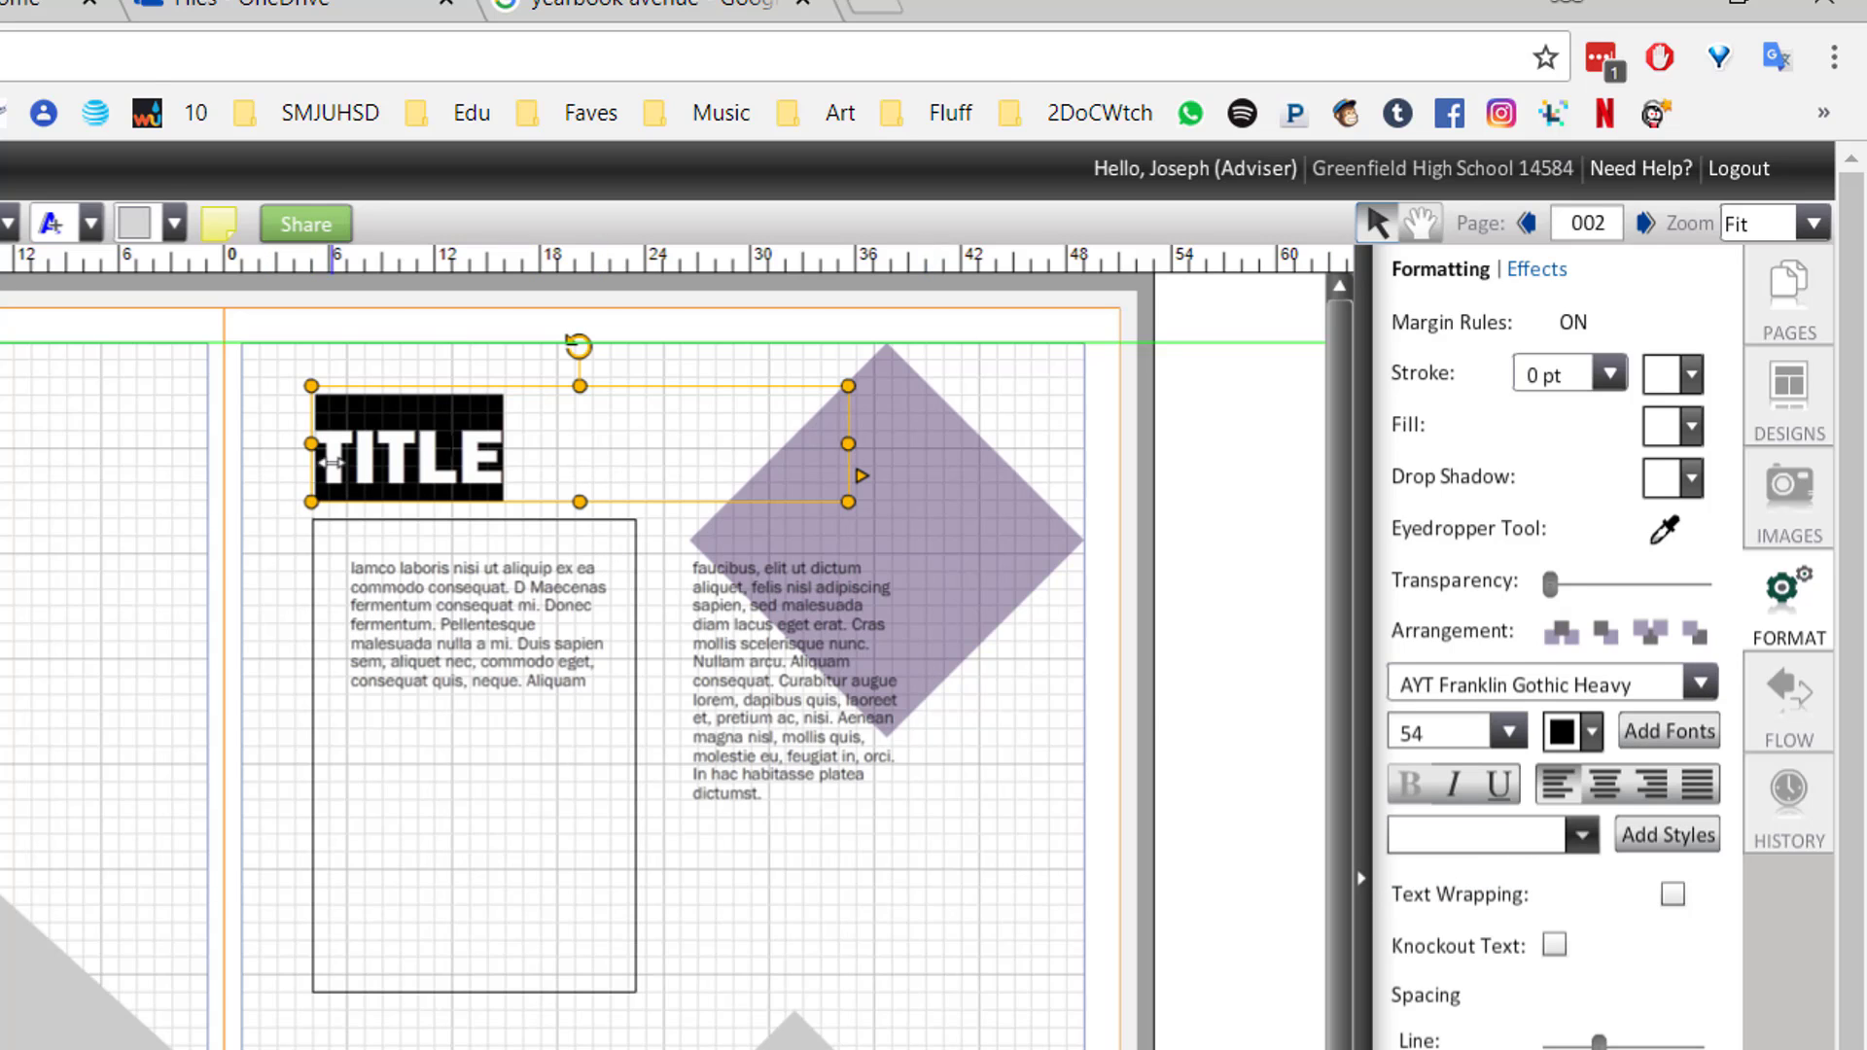
pyautogui.click(1442, 724)
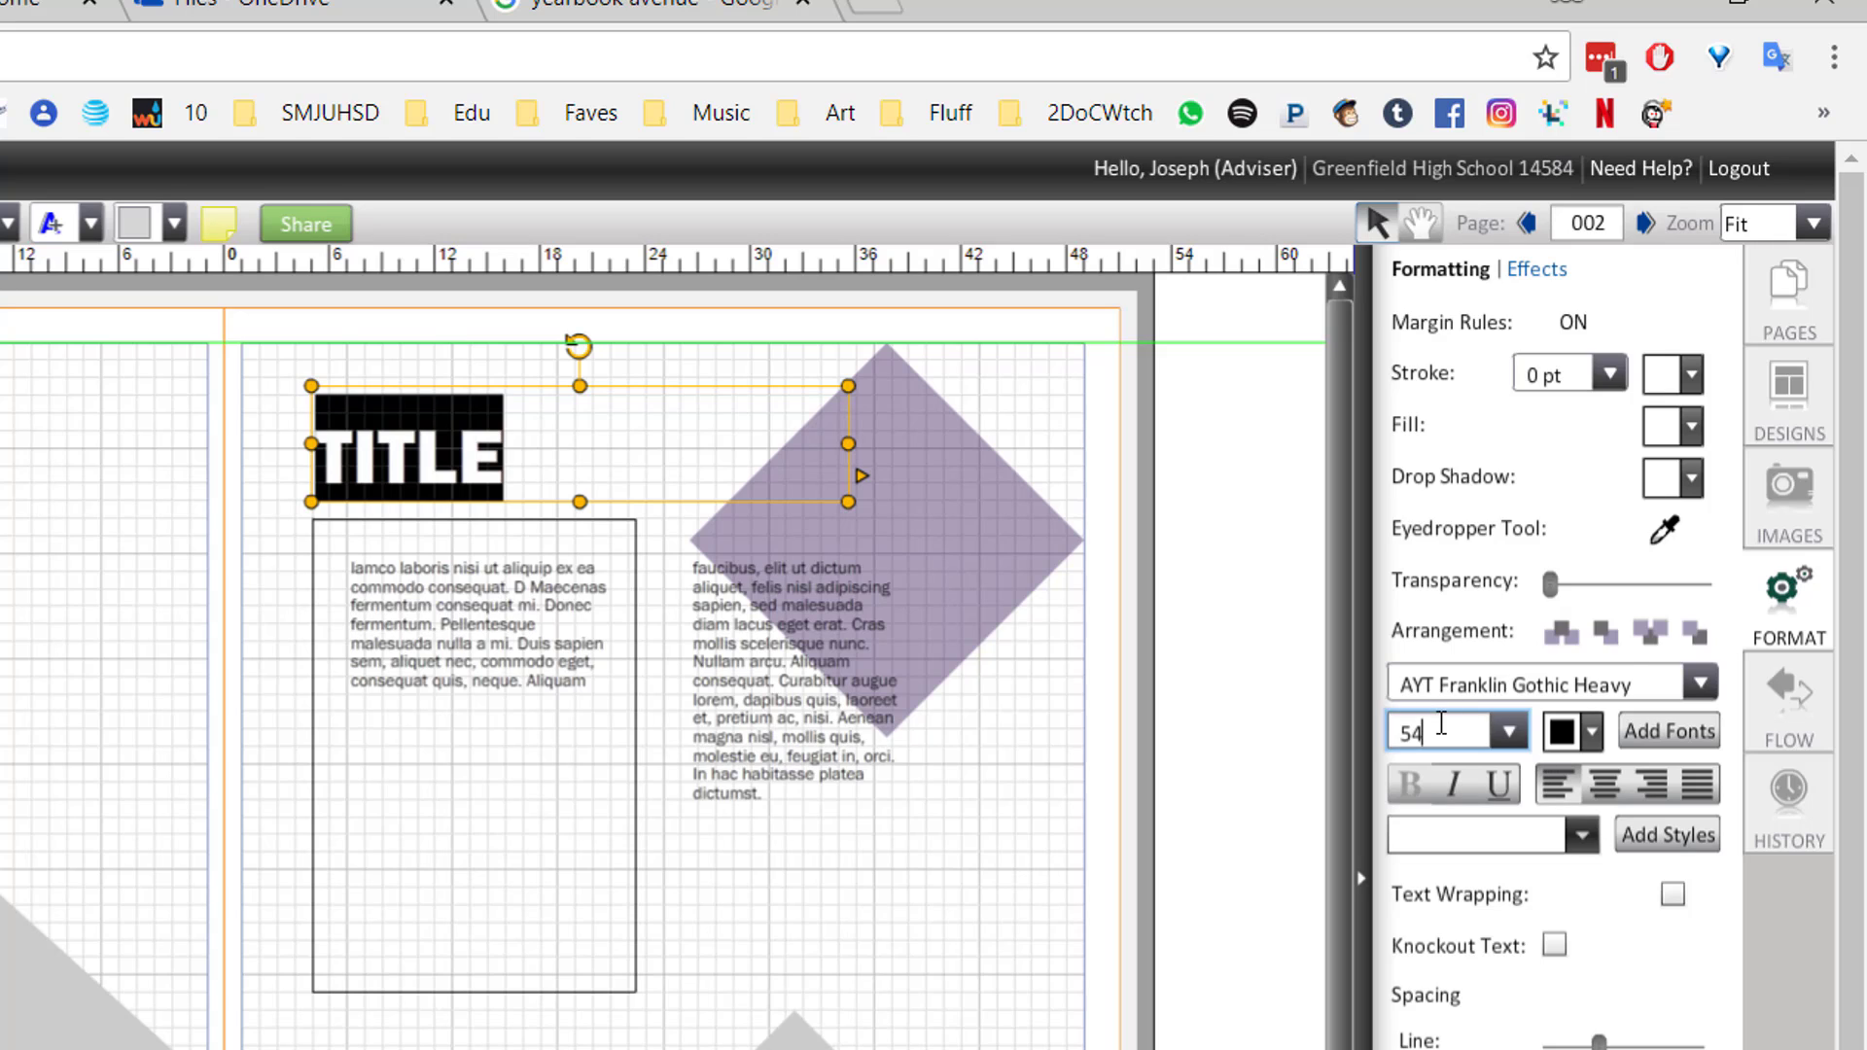
pyautogui.press('BackSpace')
pyautogui.press('BackSpace')
pyautogui.write('48')
pyautogui.press('Return')
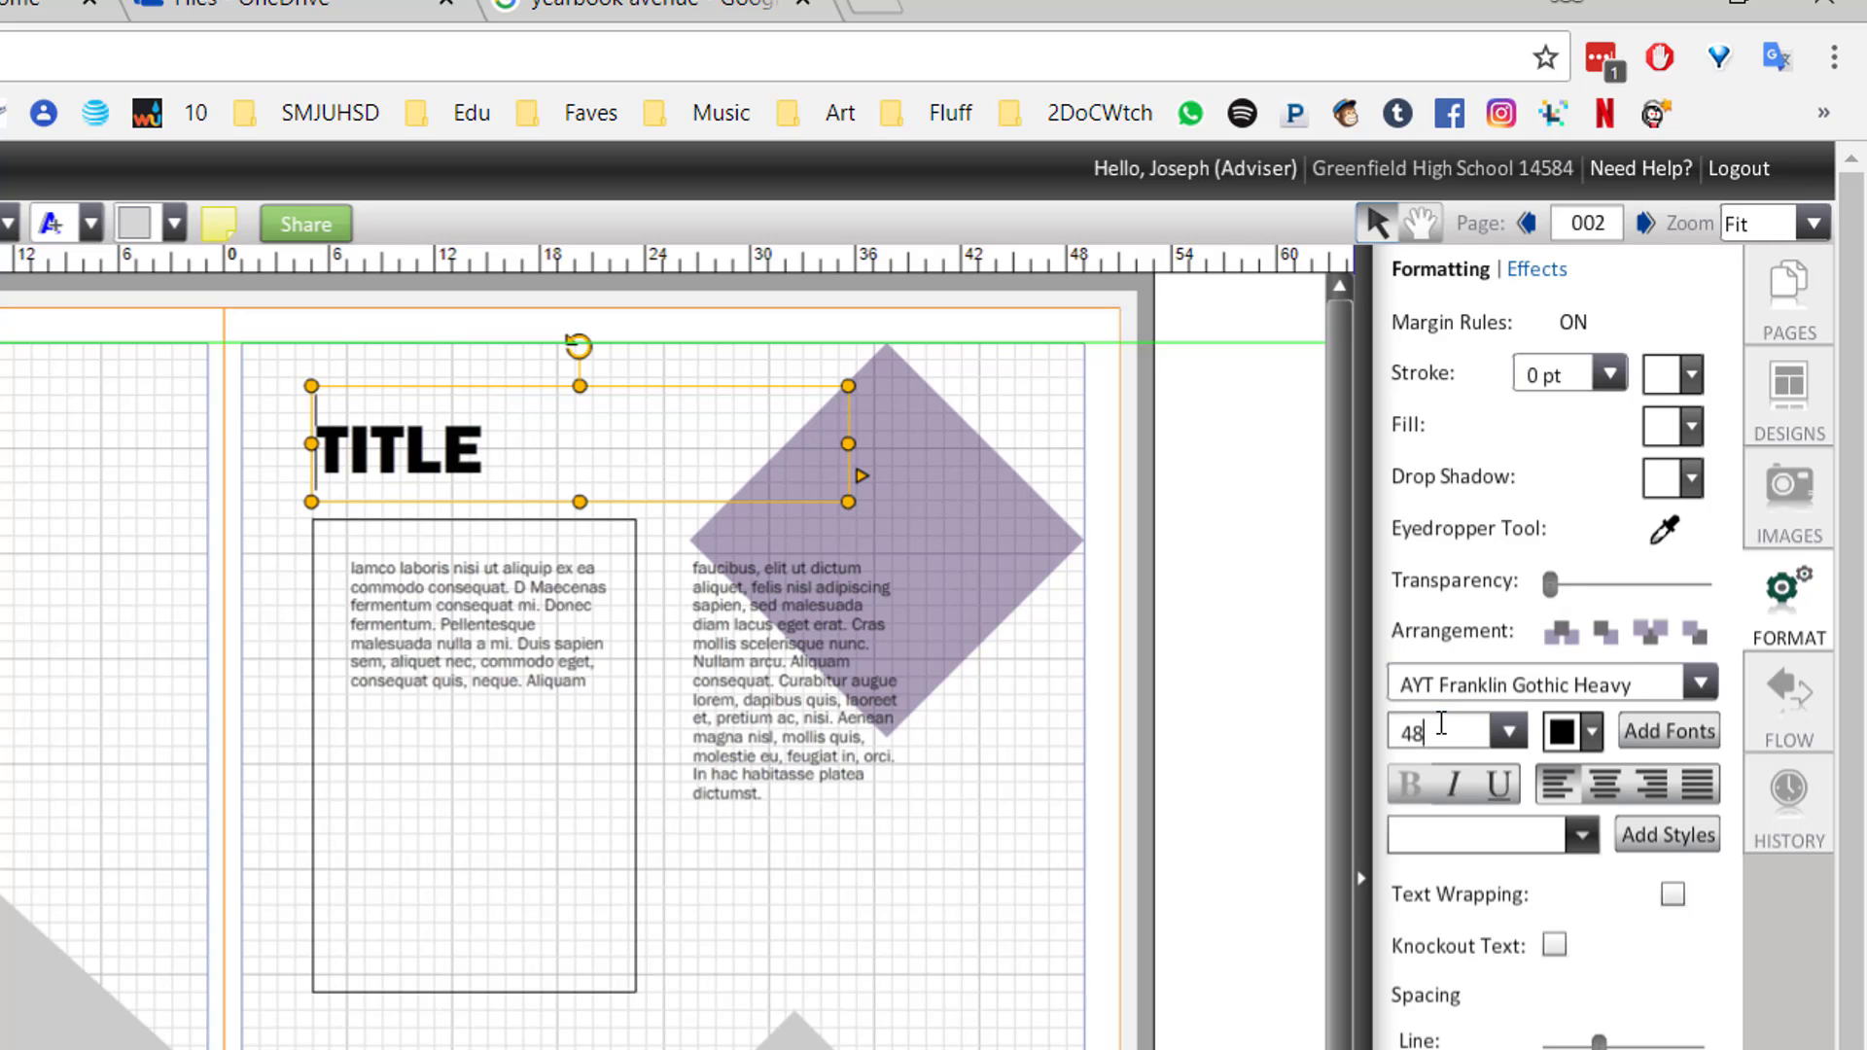
# - Set the title's font size to 72
pyautogui.click(1441, 723)
pyautogui.click(1506, 731)
pyautogui.scroll(-1, 1467, 873)
pyautogui.click(1451, 858)
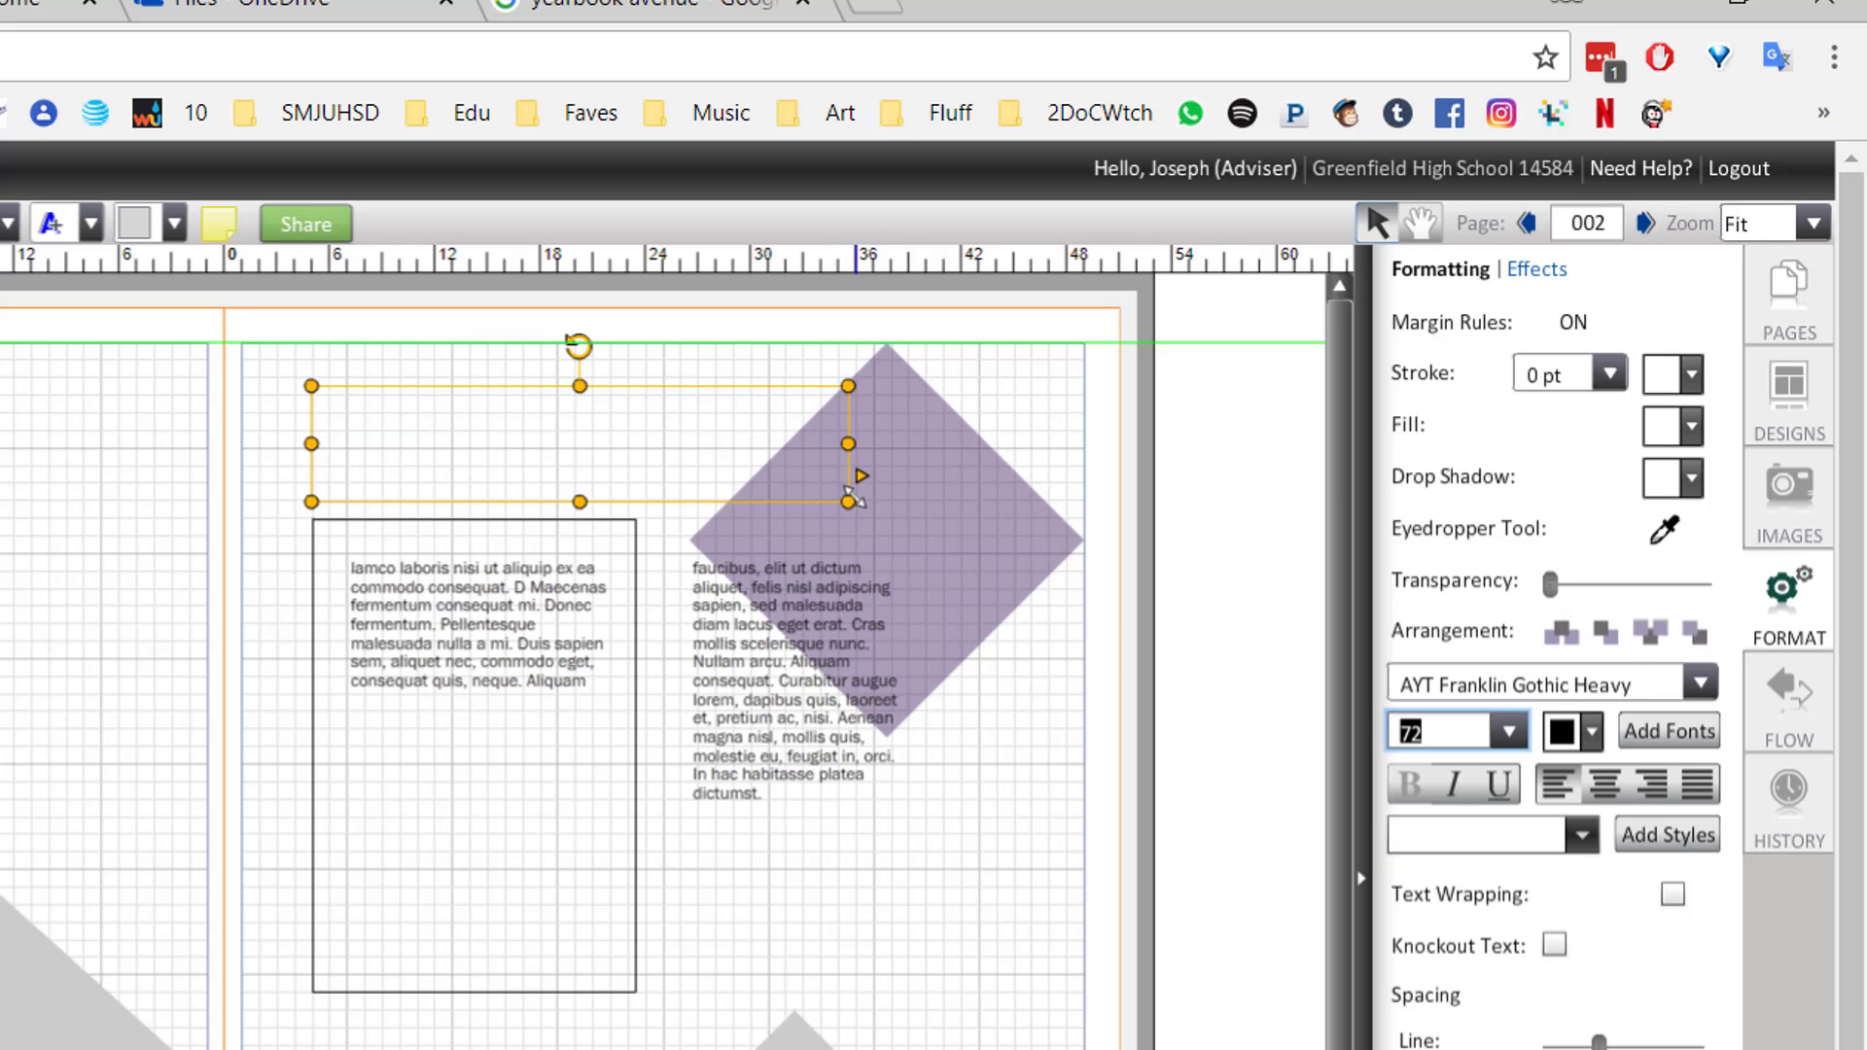
# - Widen and heighten the title's text box so the enlarged word fits, then raise the box slightly above the outlined rectangle
pyautogui.moveTo(848, 502); pyautogui.dragTo(966, 551)
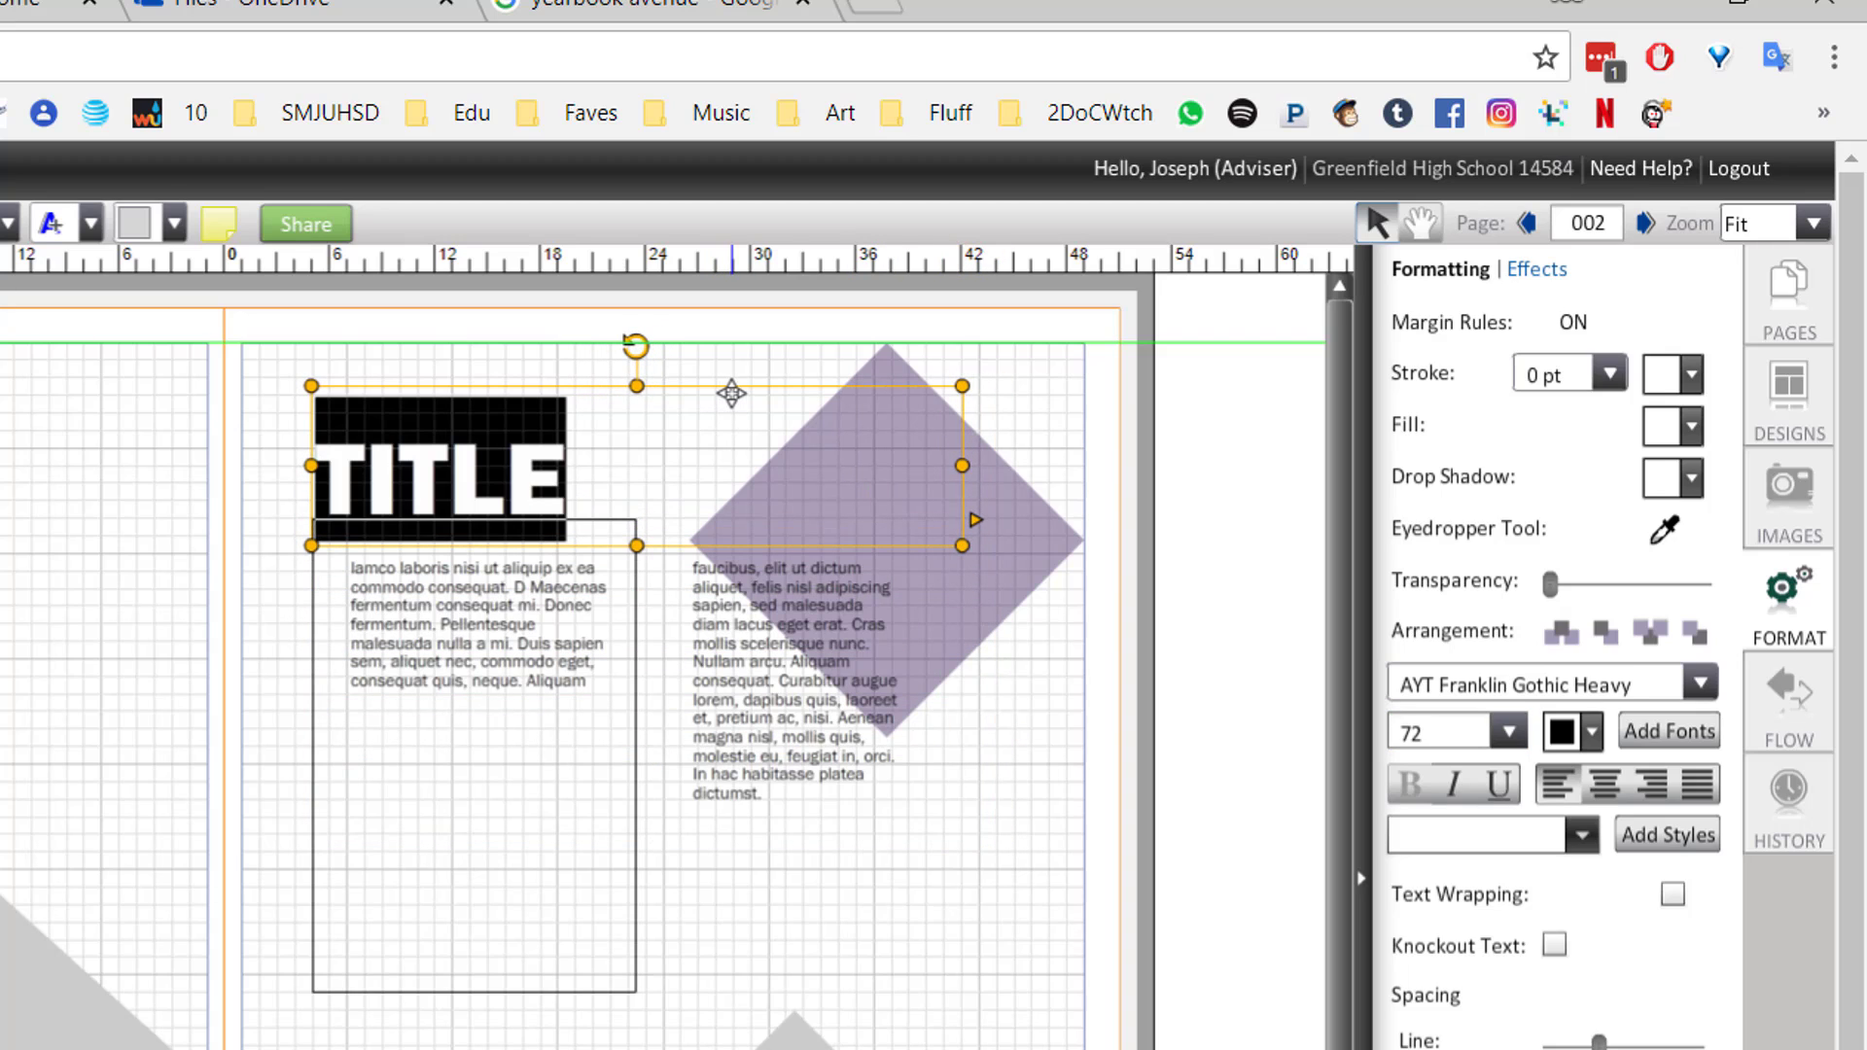
pyautogui.moveTo(733, 388); pyautogui.dragTo(733, 370)
pyautogui.click(982, 978)
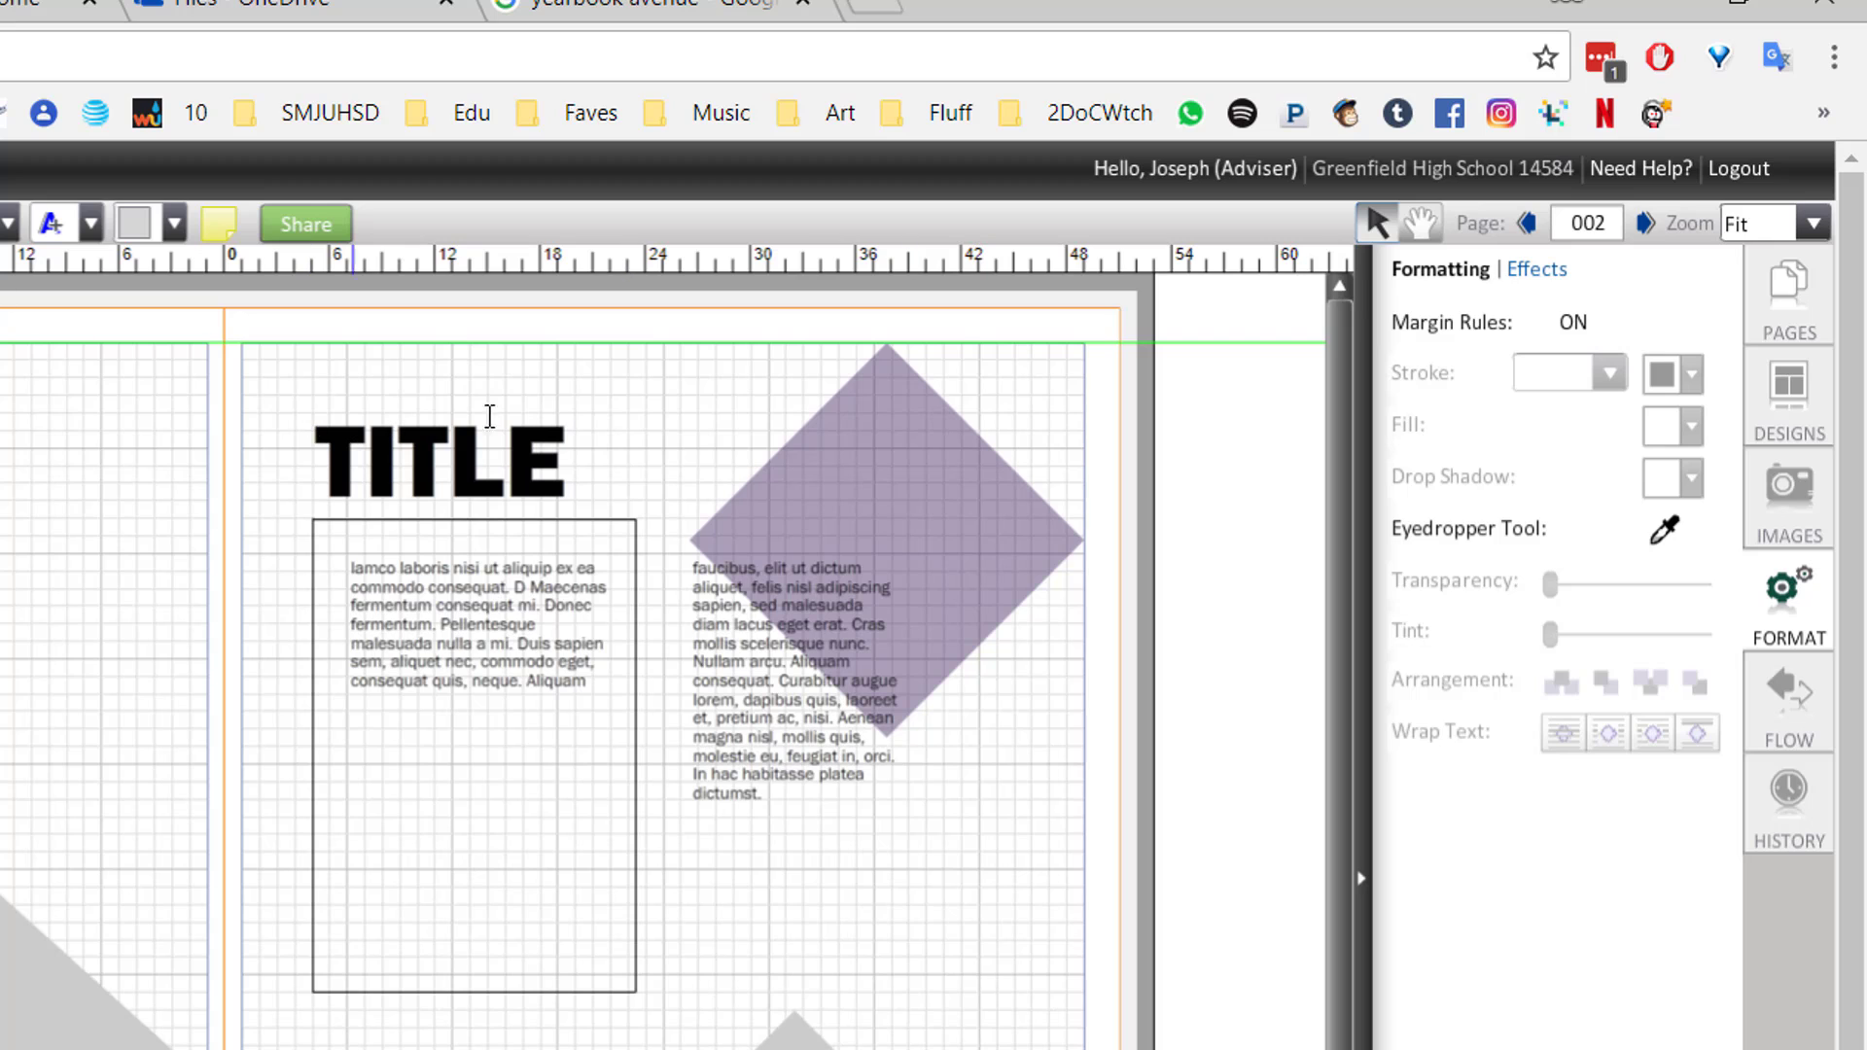
# - Try to place the portrait from the Ads images inside the title, magnify it in its frame, and delete the image and frame
pyautogui.click(474, 457)
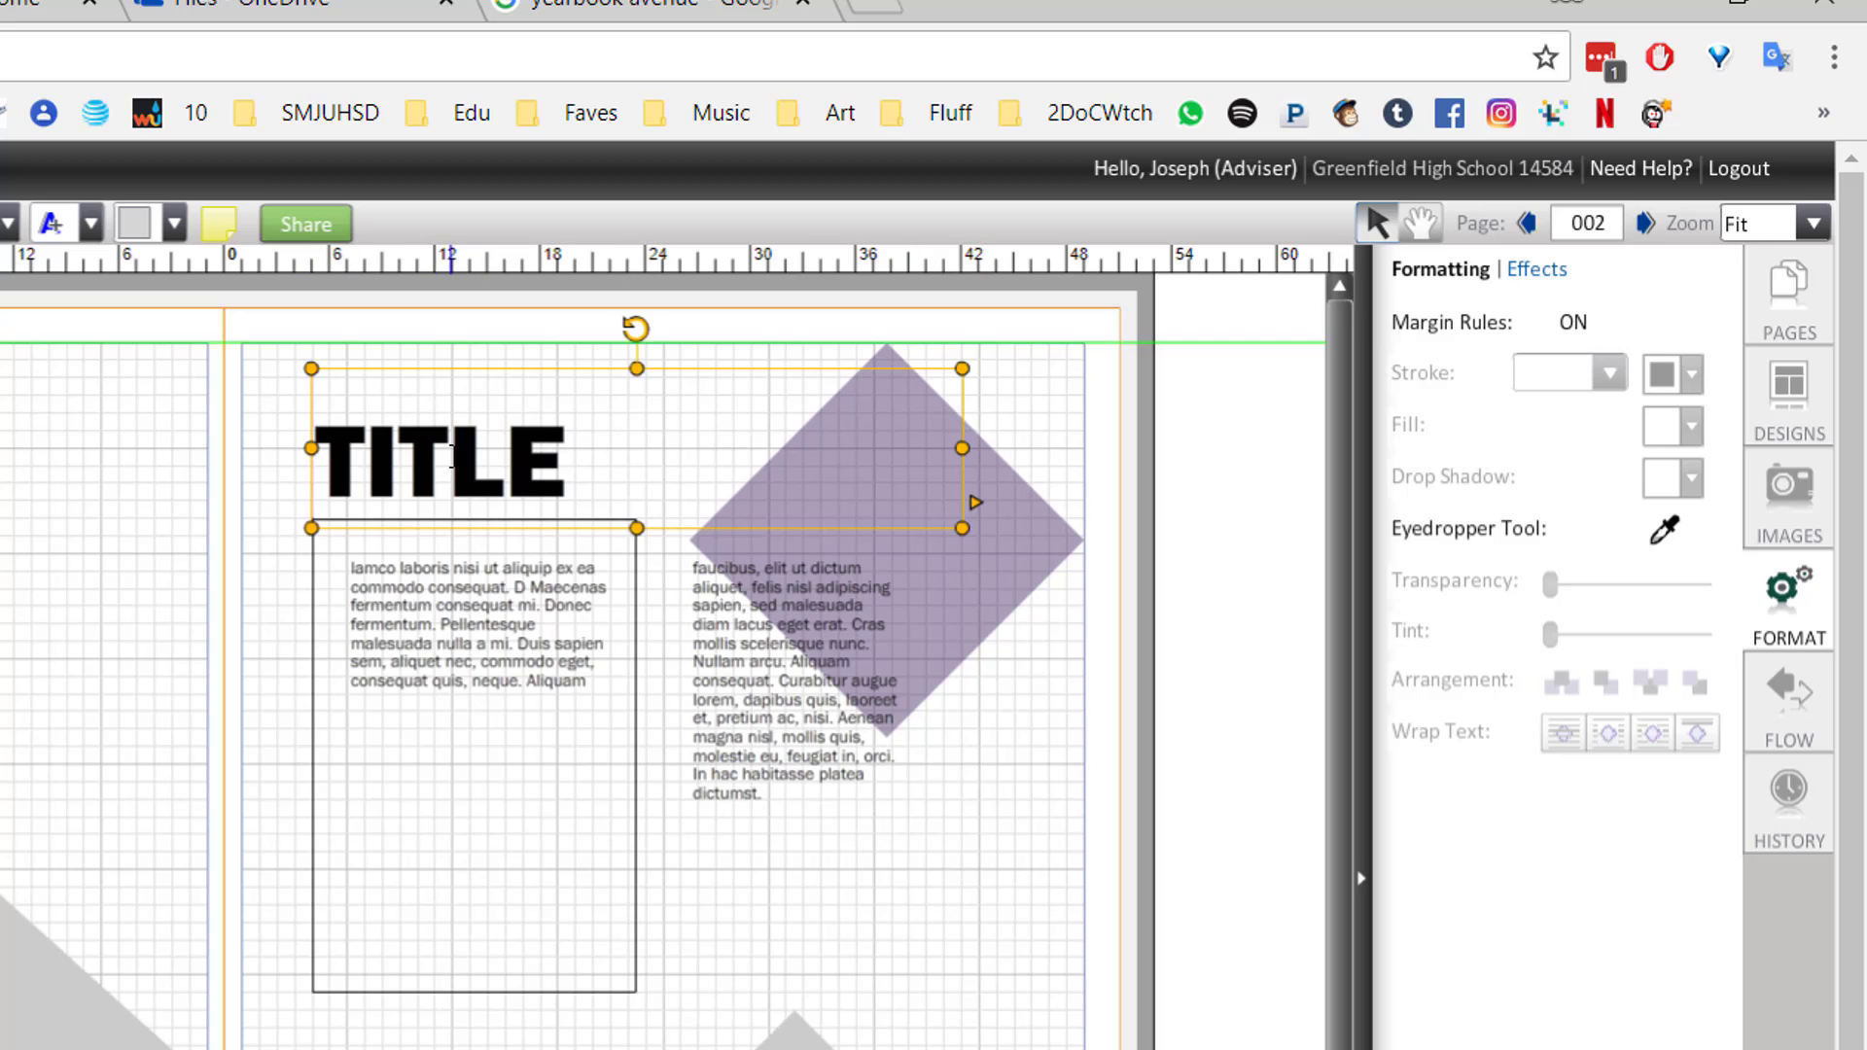
pyautogui.click(1791, 498)
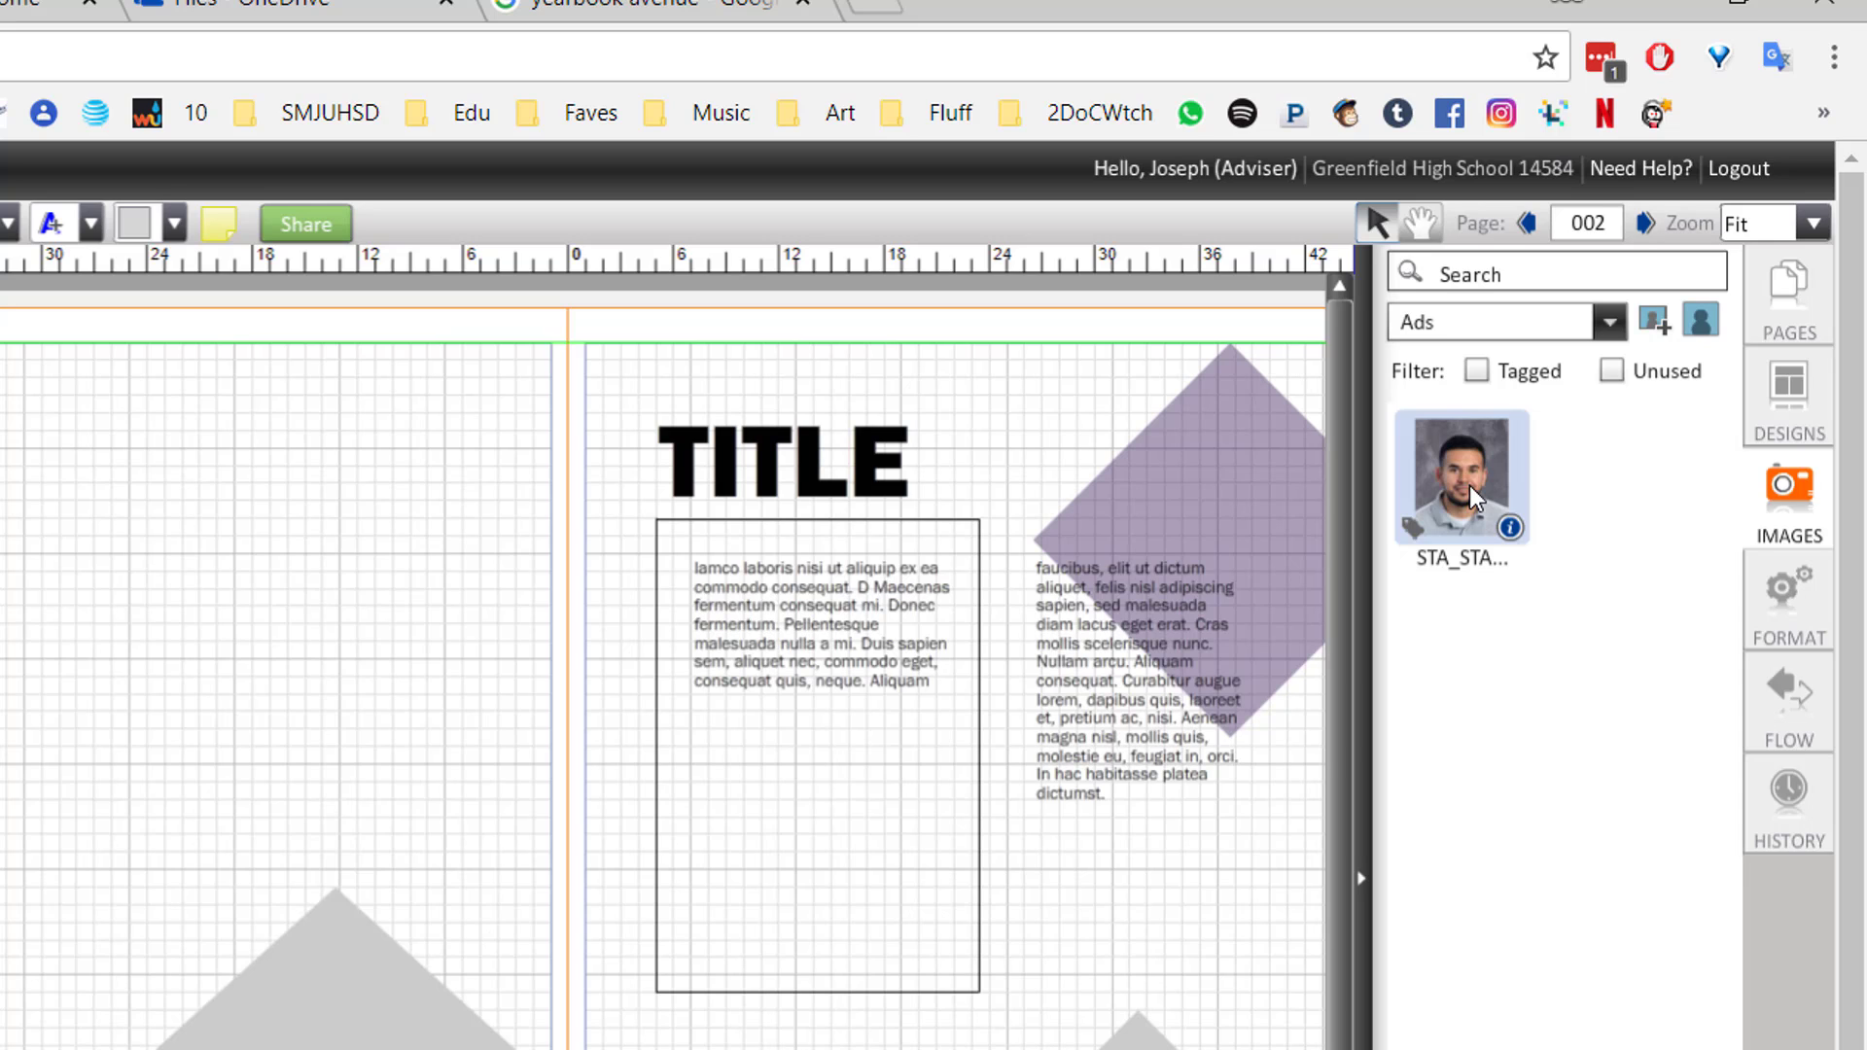
pyautogui.moveTo(1468, 487); pyautogui.dragTo(825, 466)
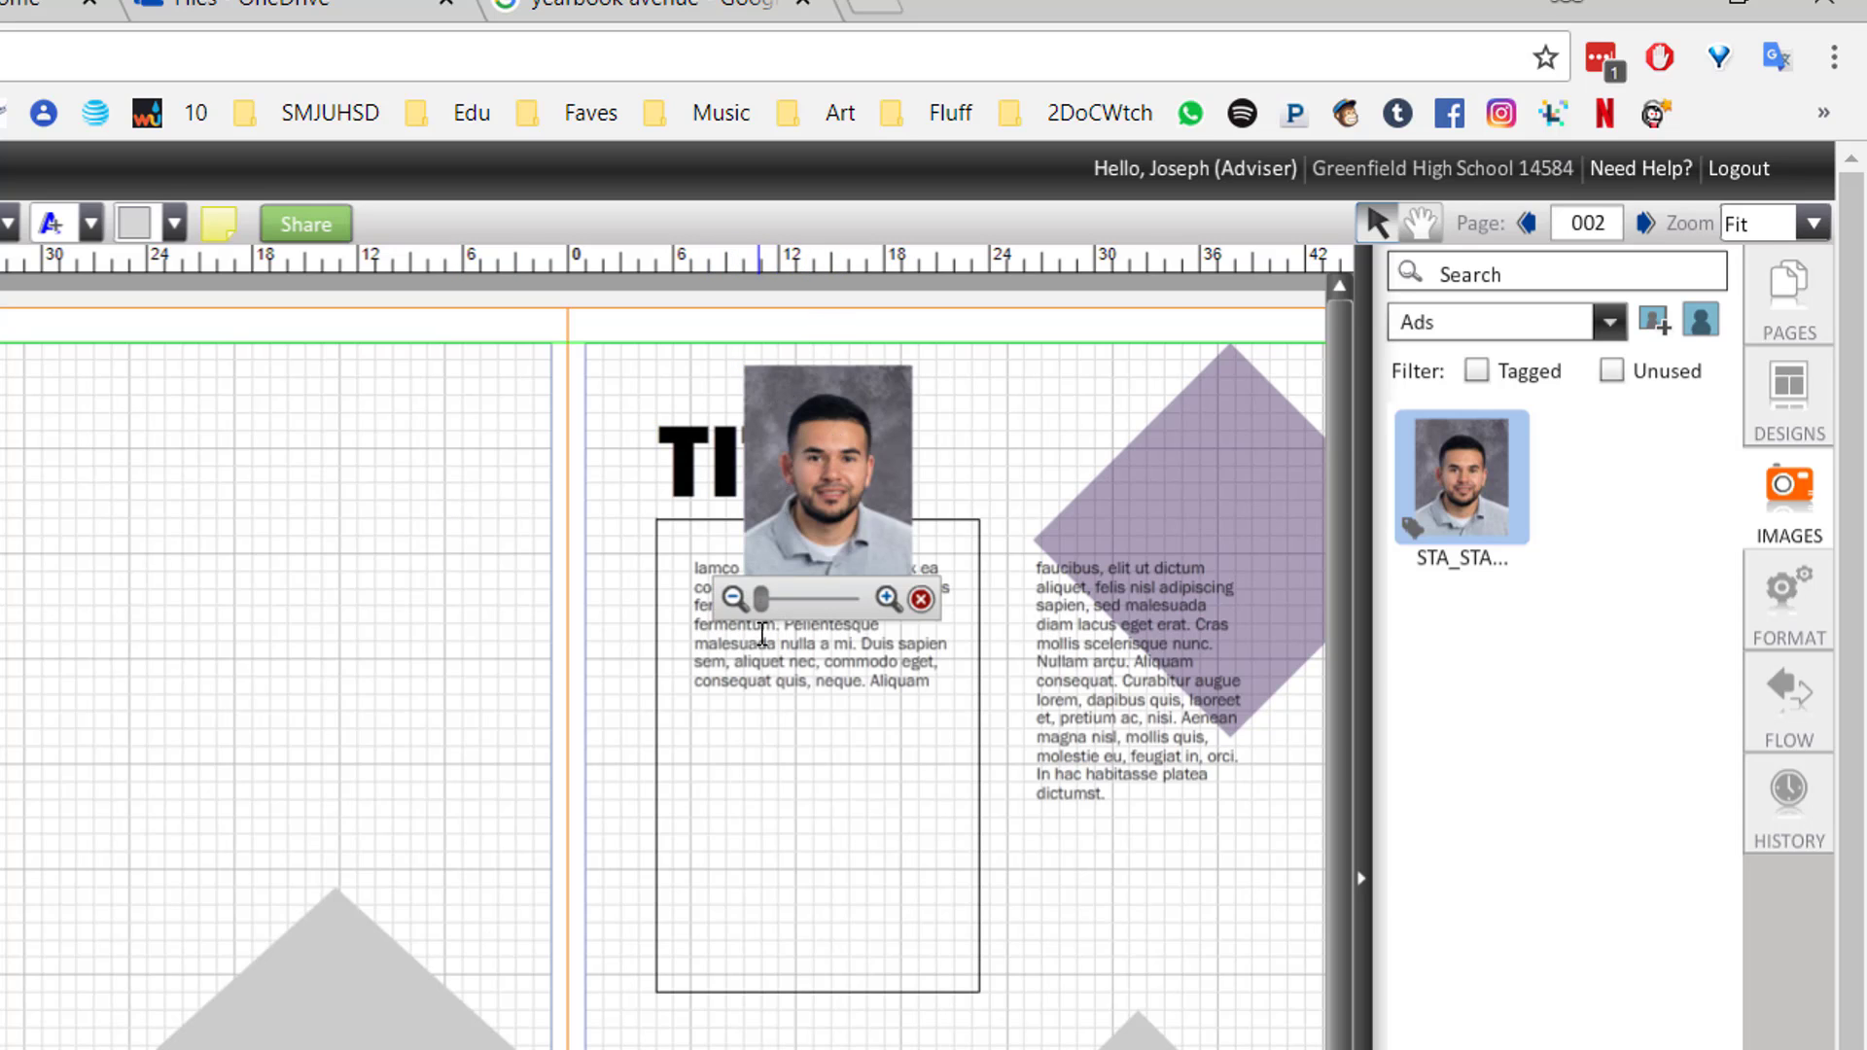
pyautogui.moveTo(761, 598); pyautogui.dragTo(808, 598)
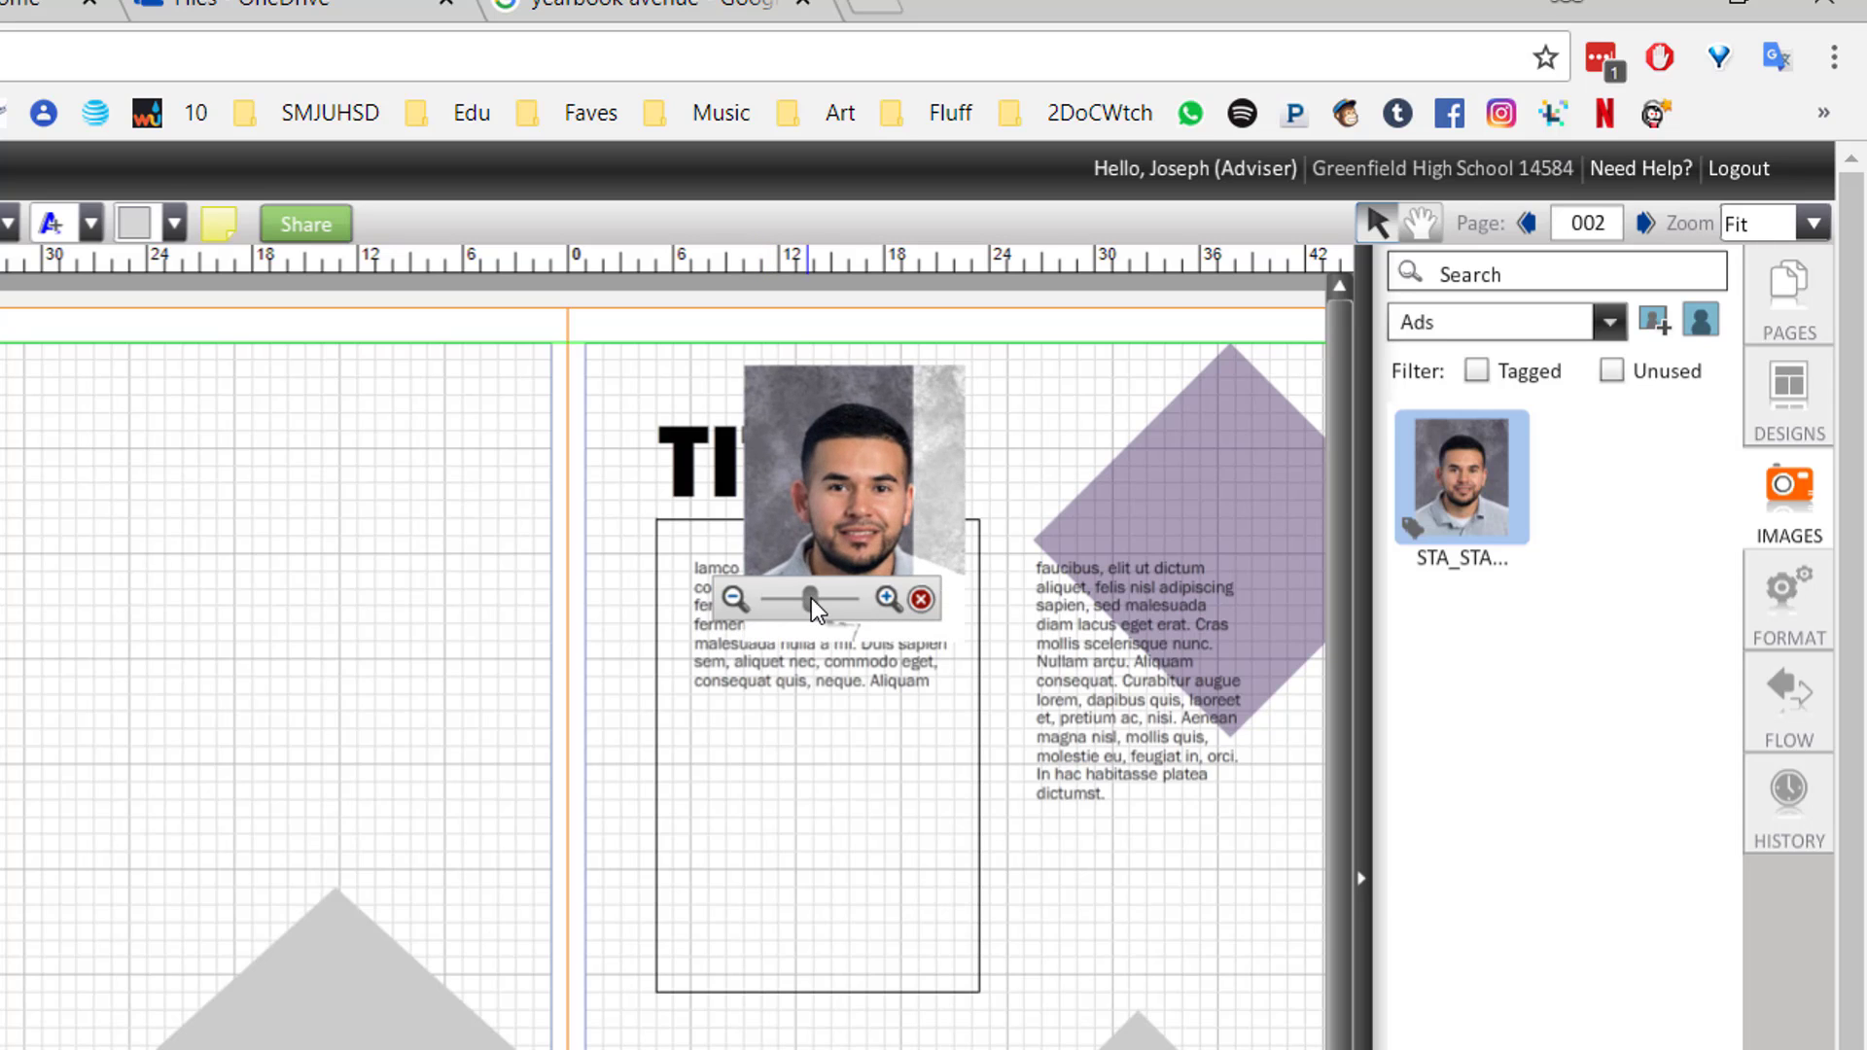
pyautogui.press('Delete')
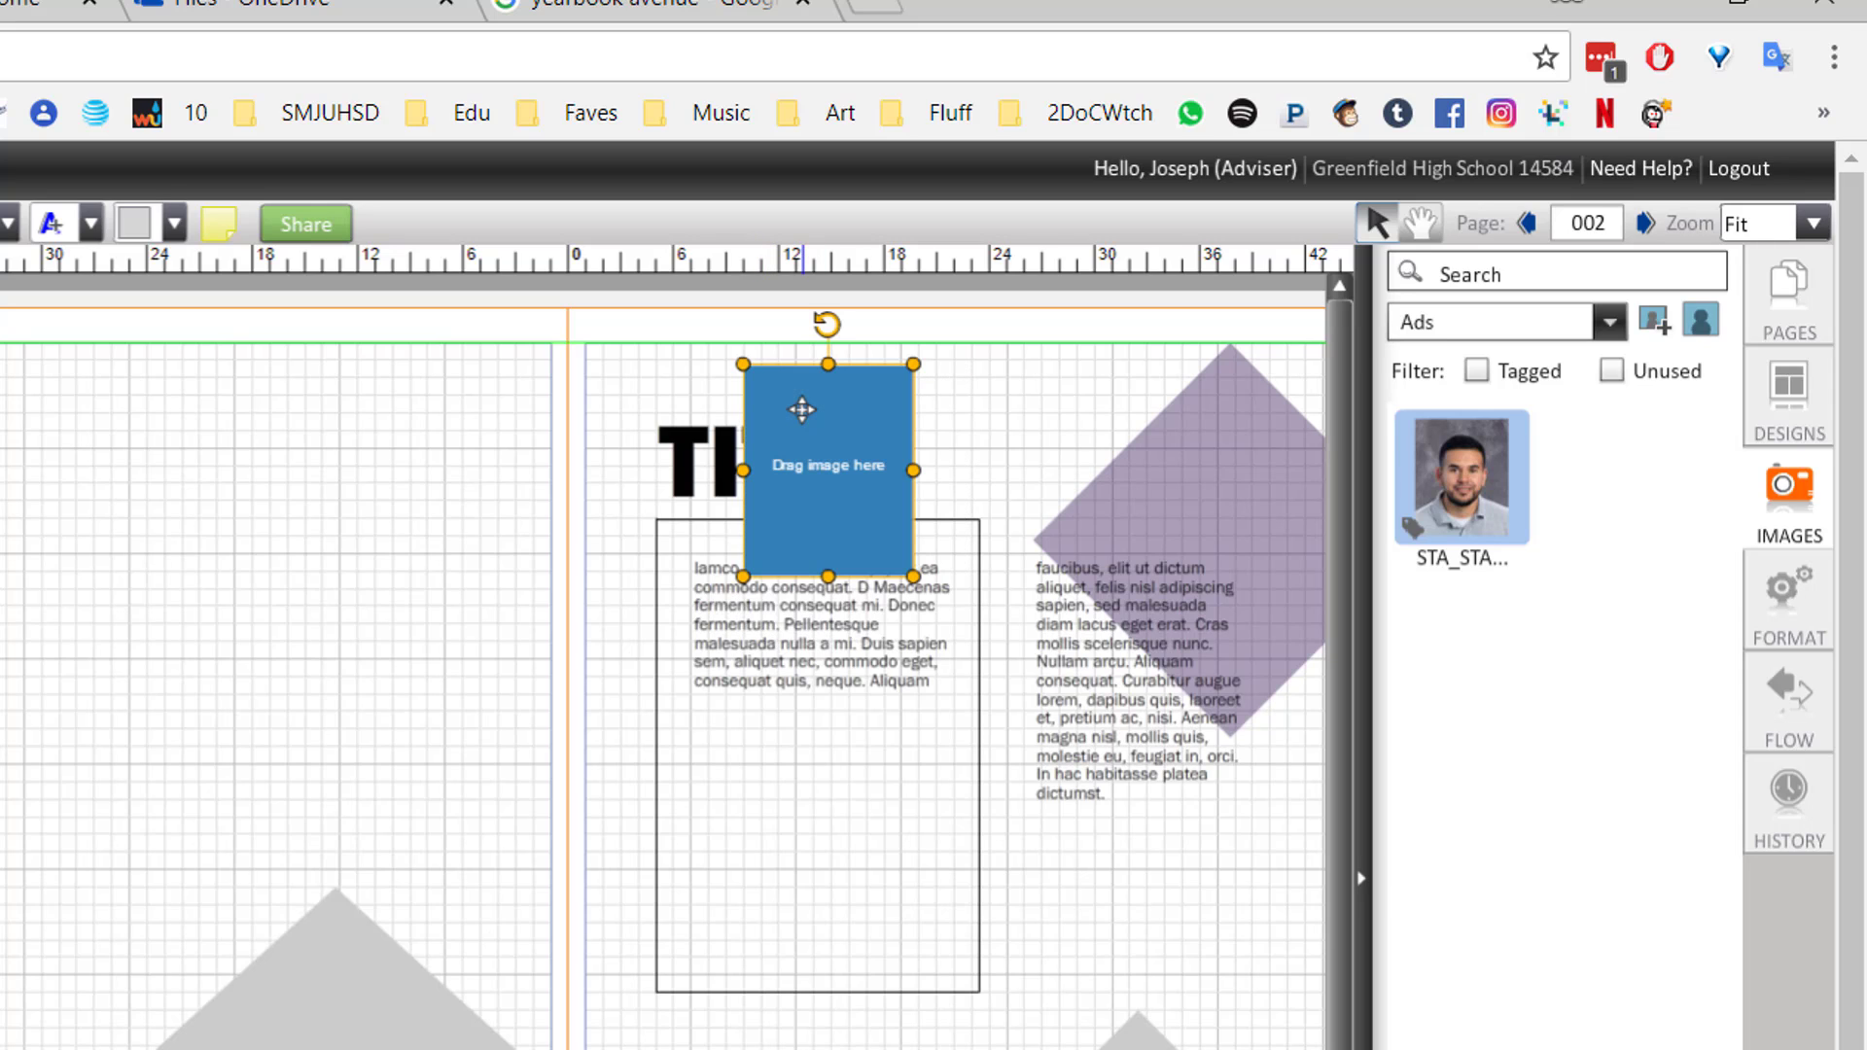
pyautogui.press('Delete')
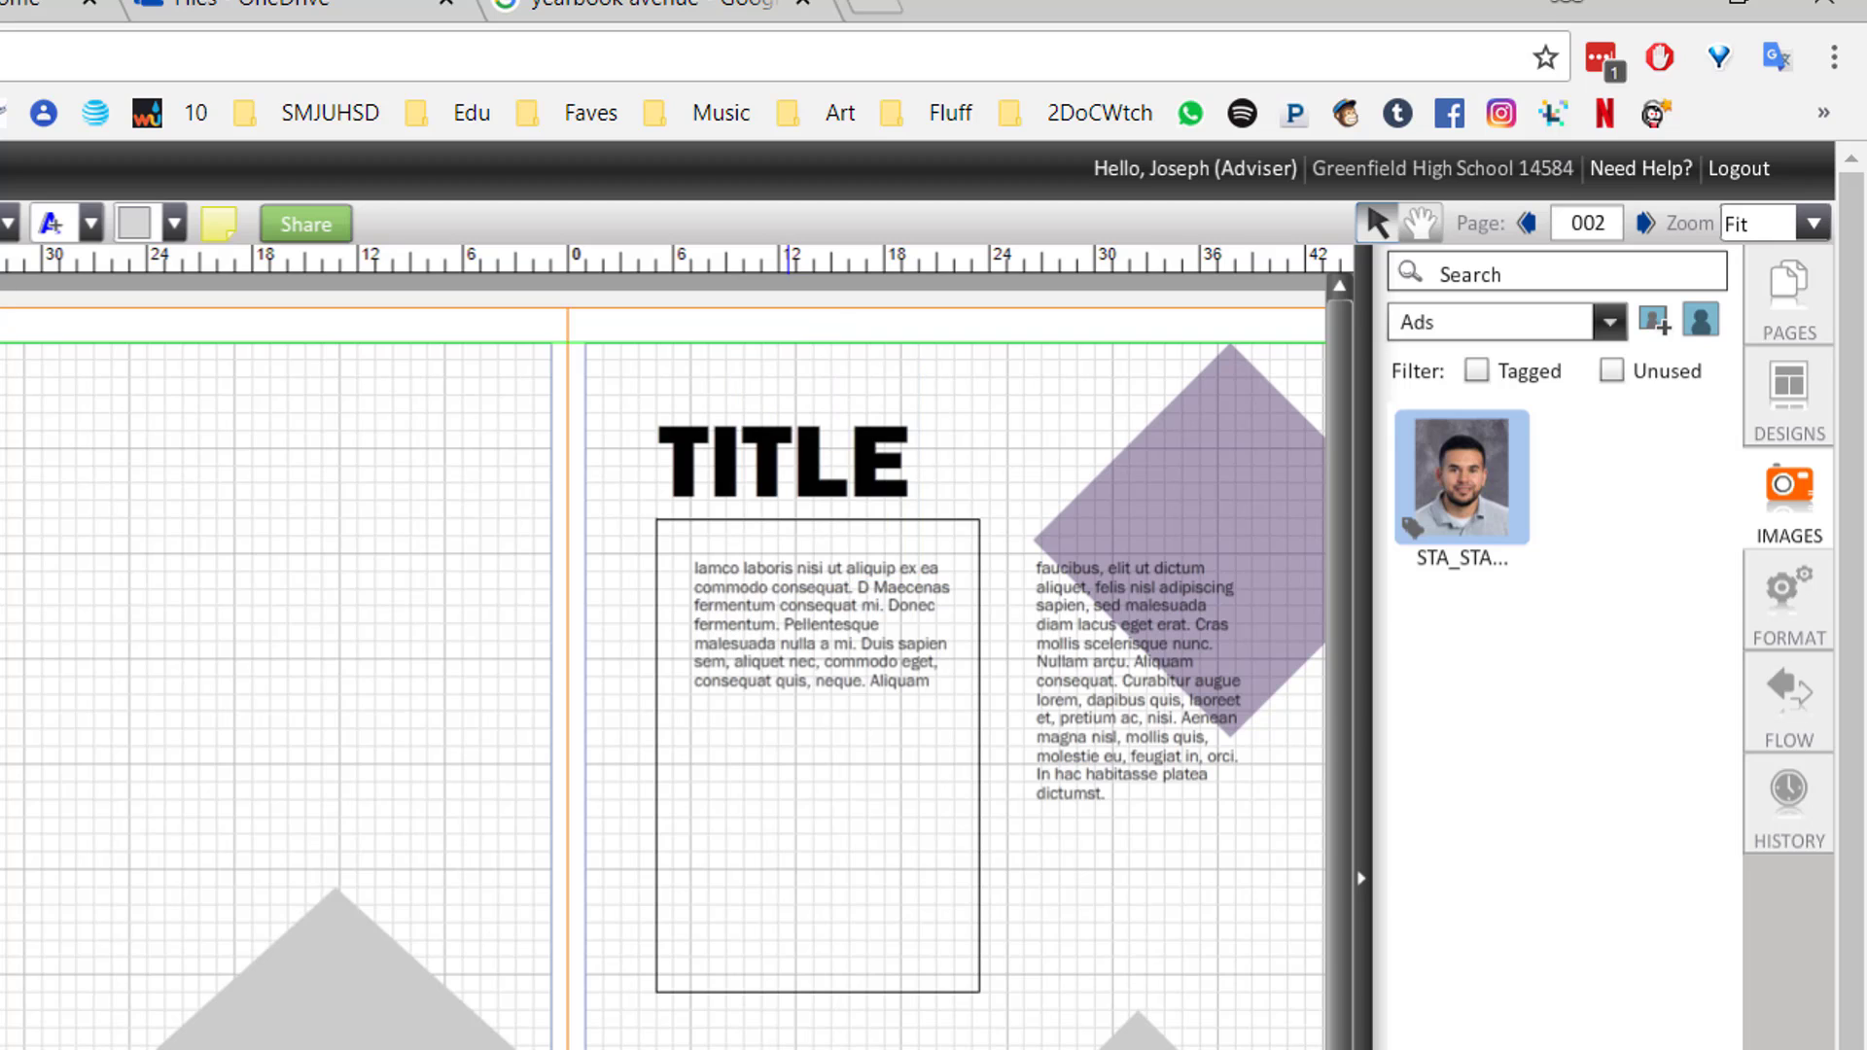
# - Try to fill the selected title text with the portrait, then delete the placed image and its empty frame
pyautogui.click(772, 494)
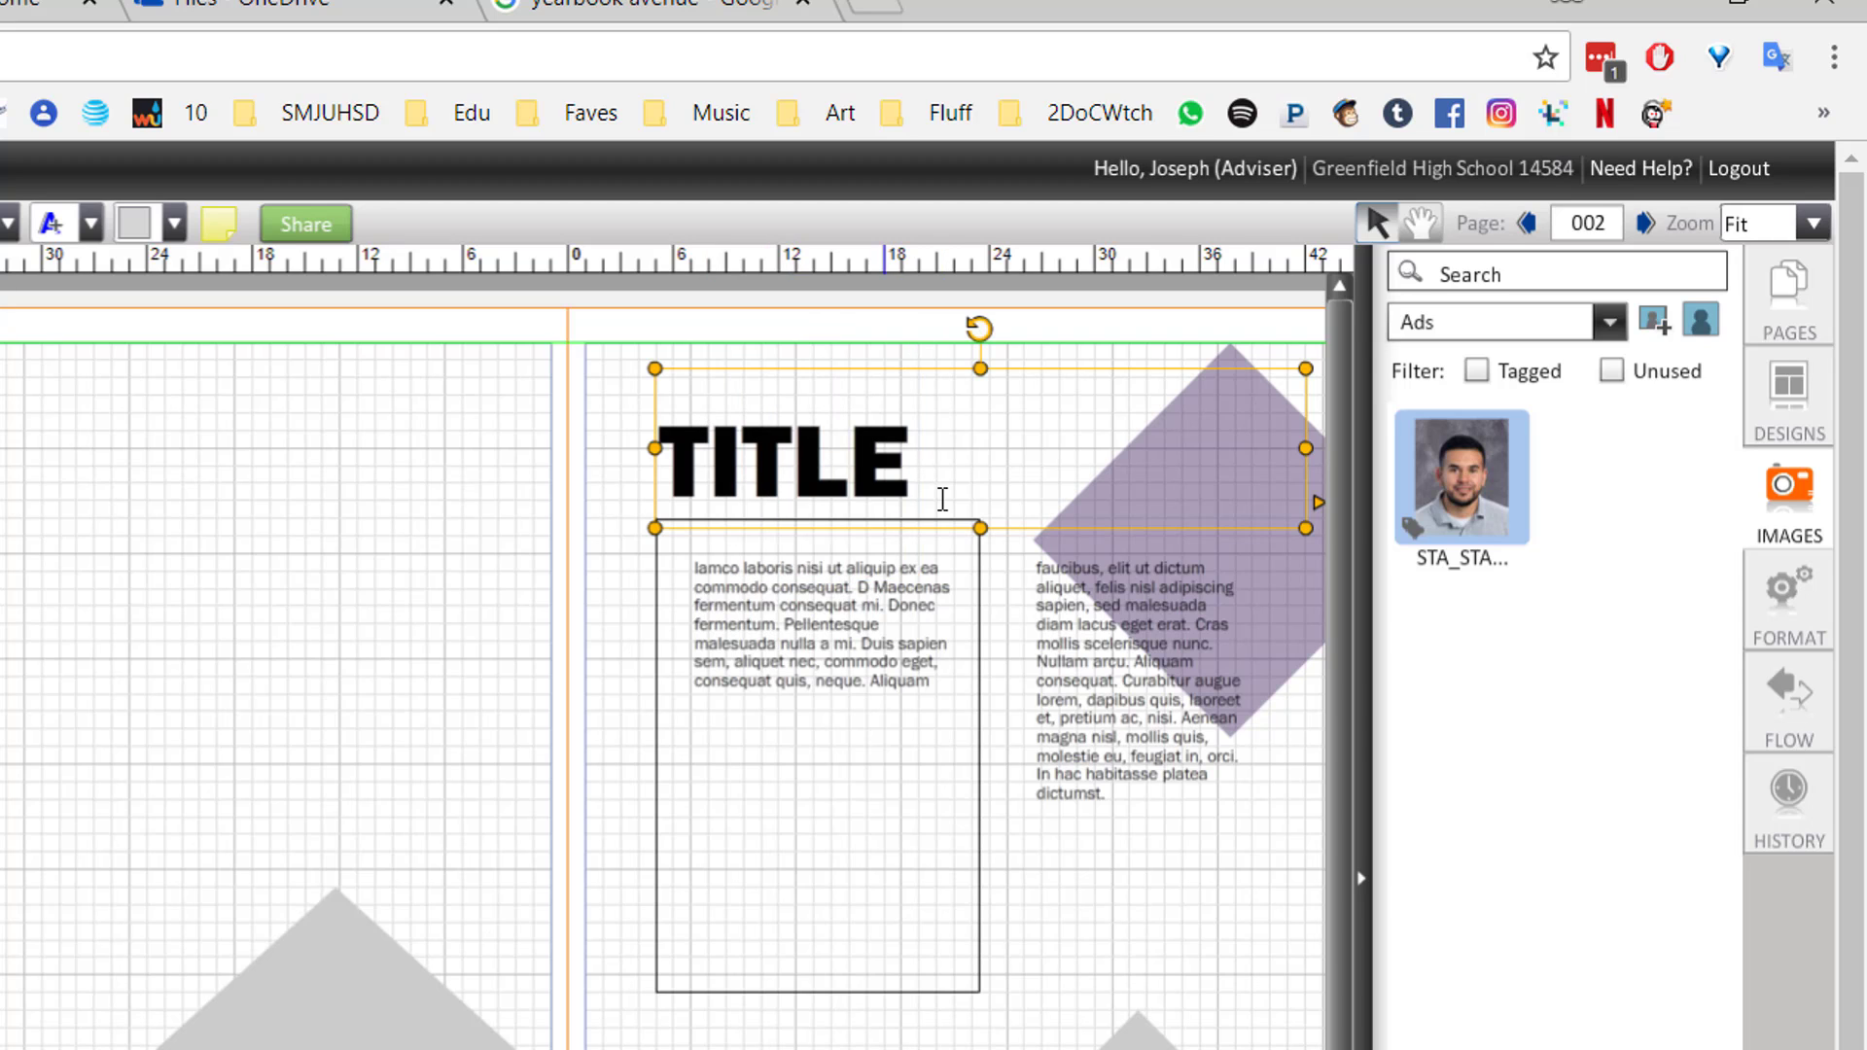
pyautogui.moveTo(1435, 482); pyautogui.dragTo(574, 481)
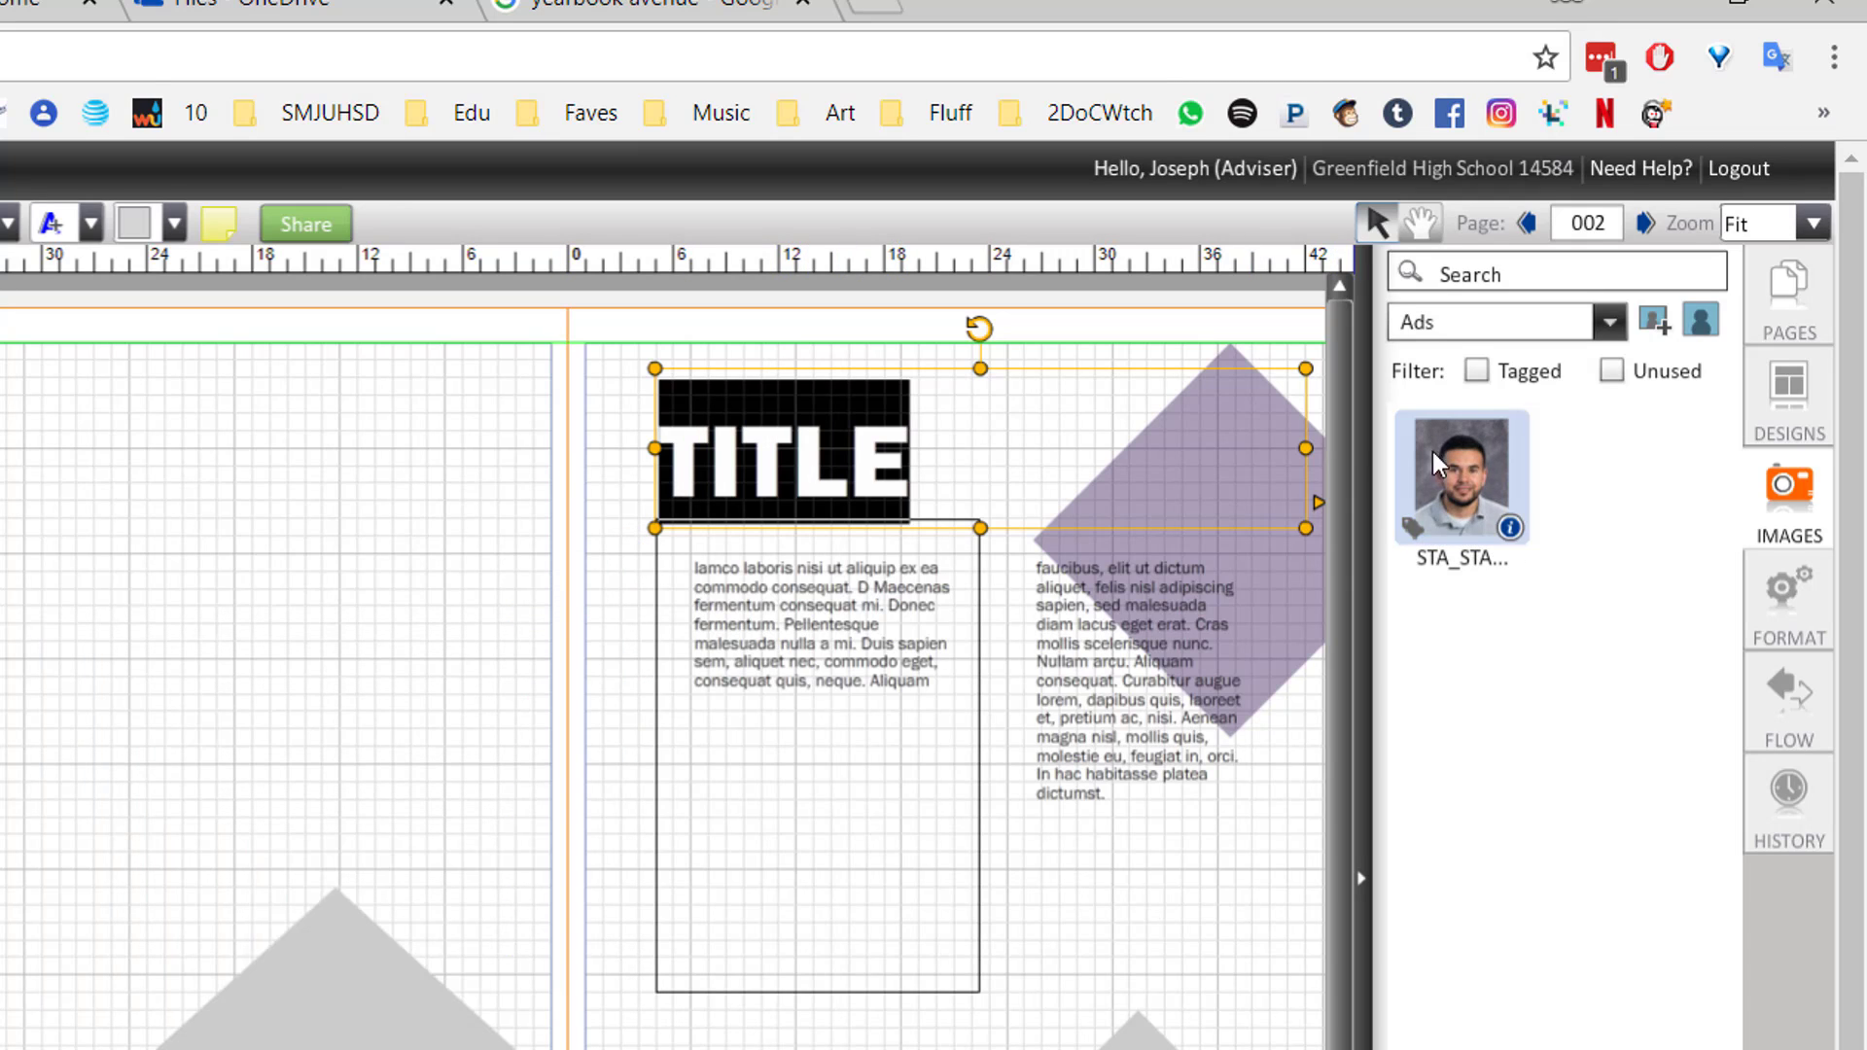
pyautogui.moveTo(1432, 452); pyautogui.dragTo(838, 459)
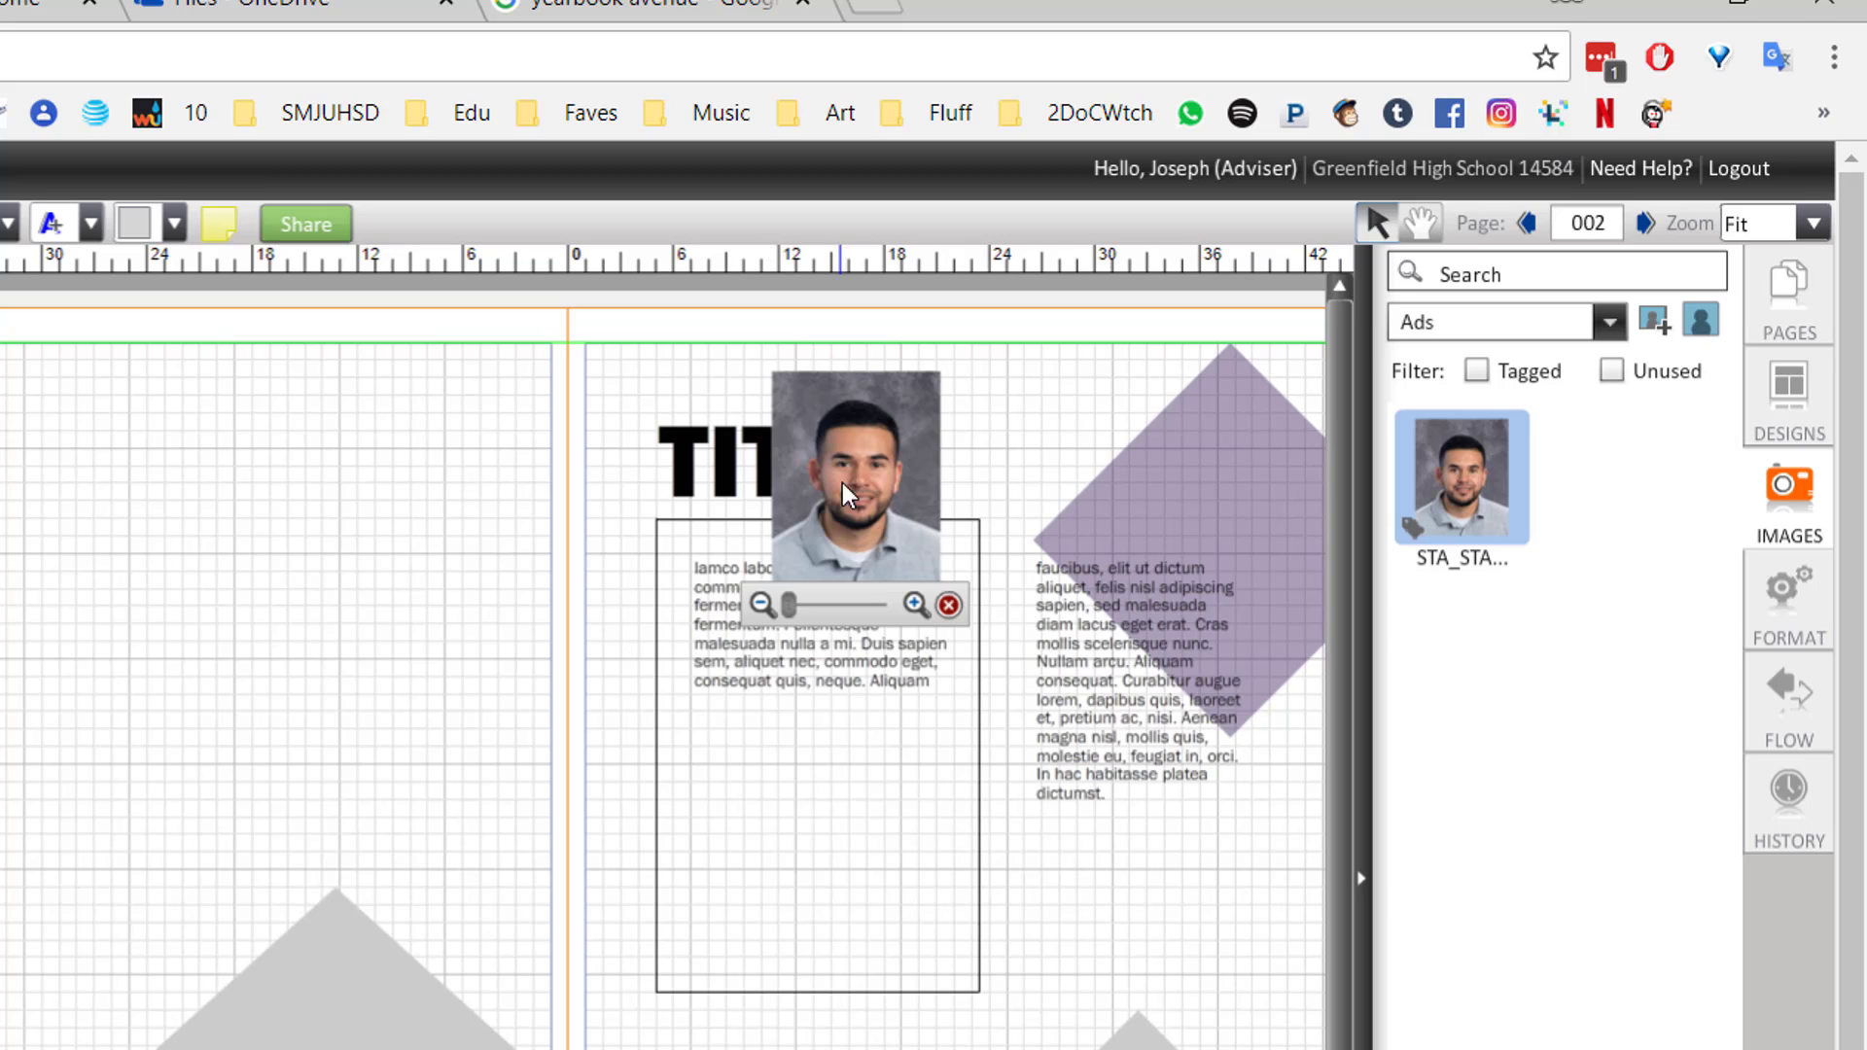
pyautogui.click(948, 604)
pyautogui.click(832, 435)
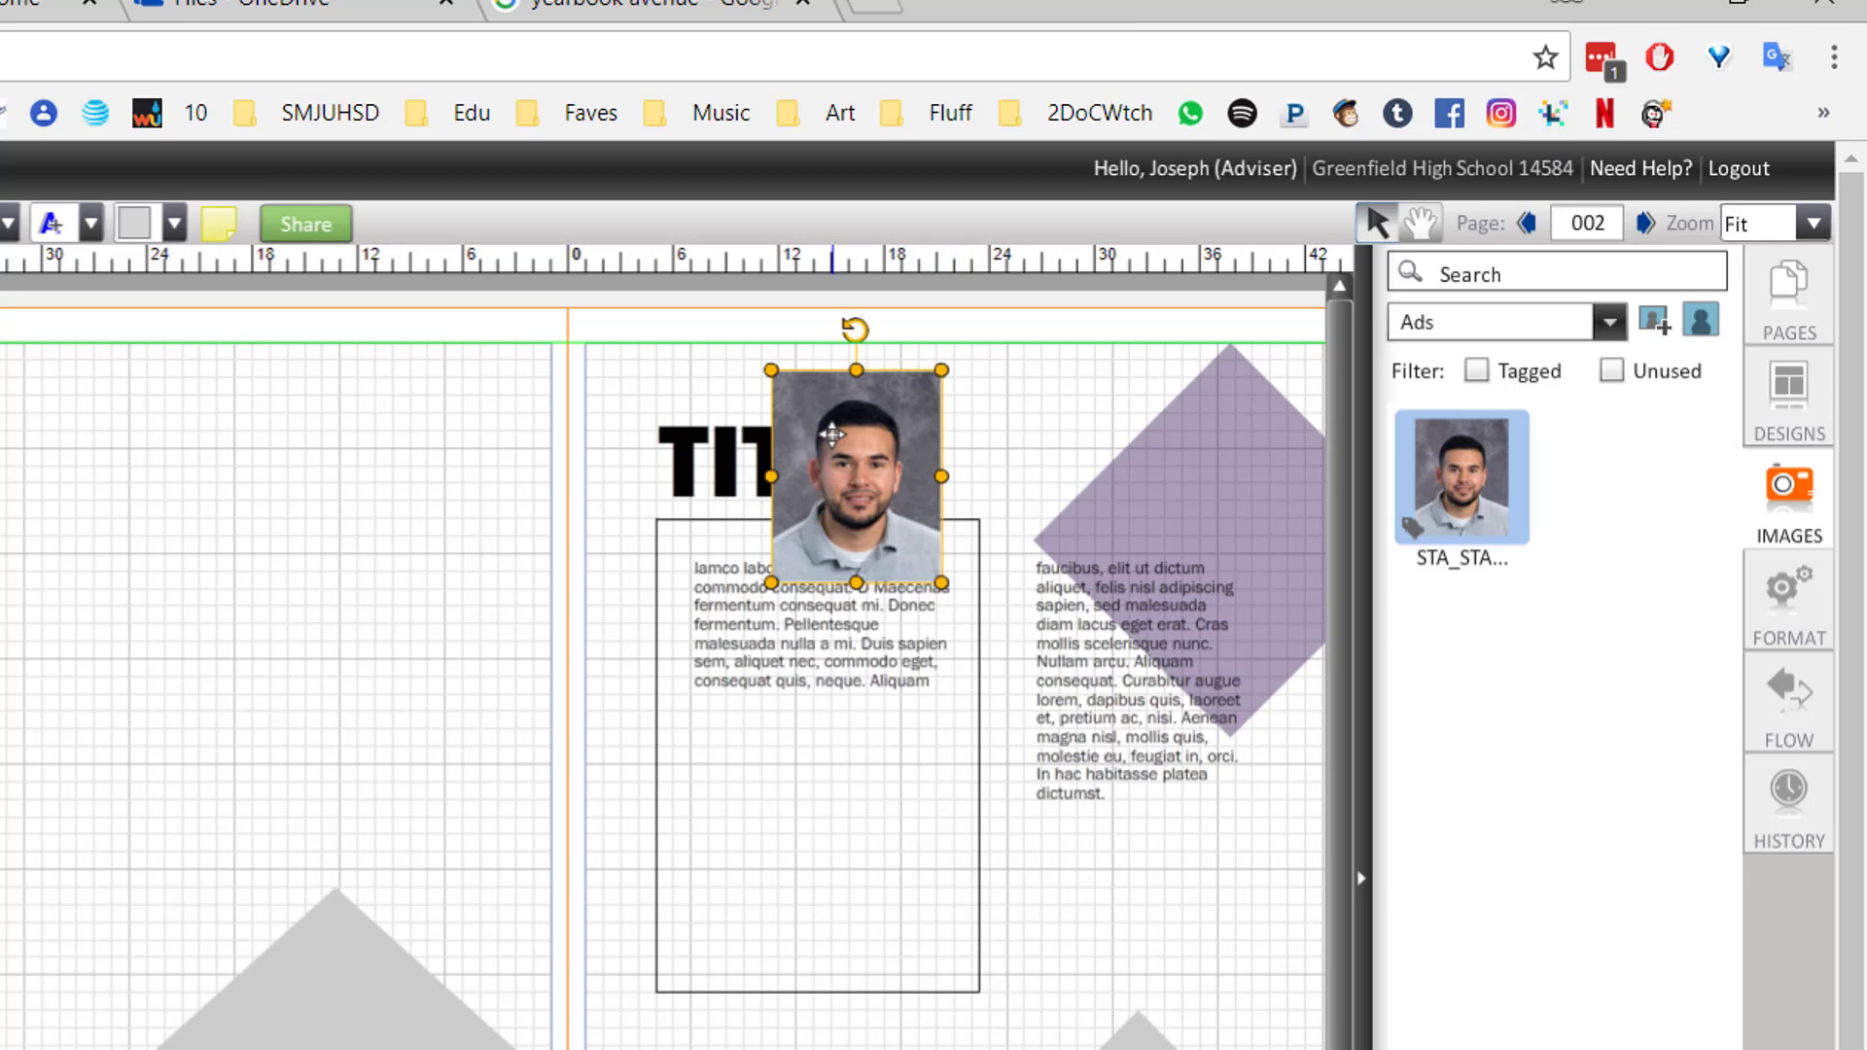
pyautogui.press('Delete')
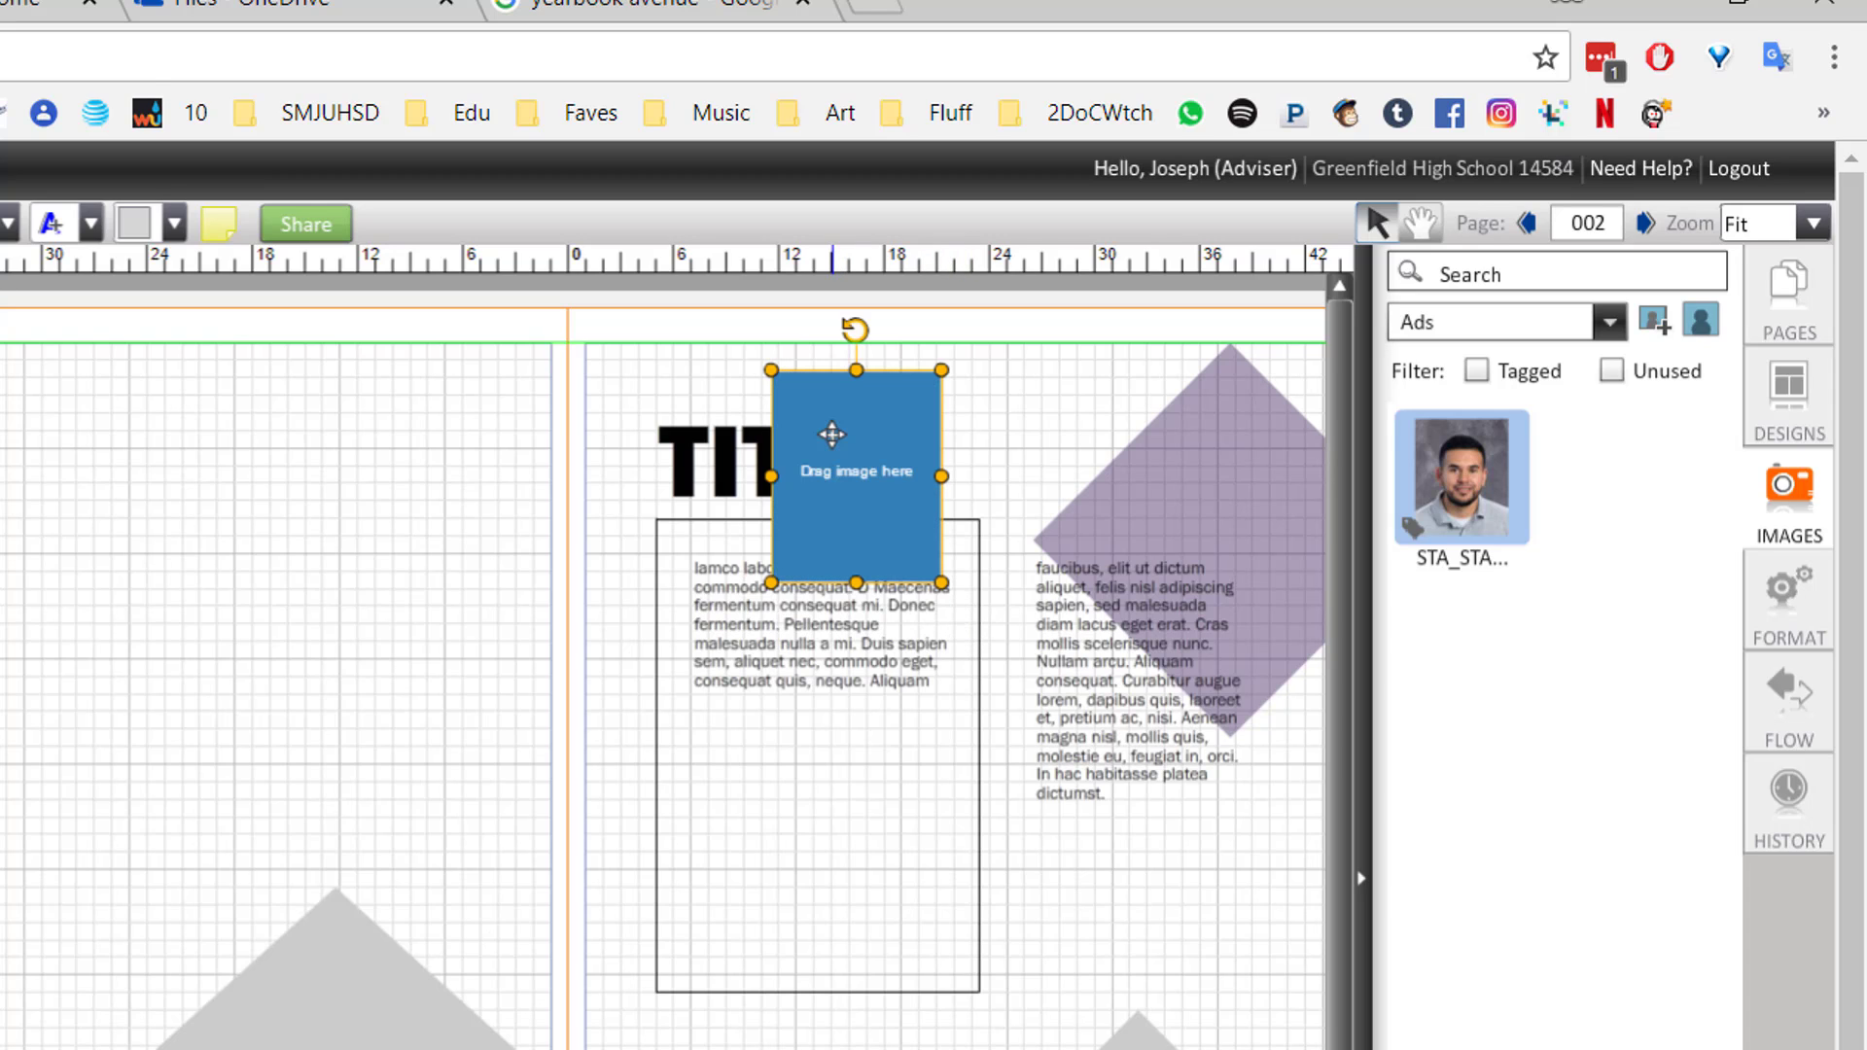
pyautogui.press('Delete')
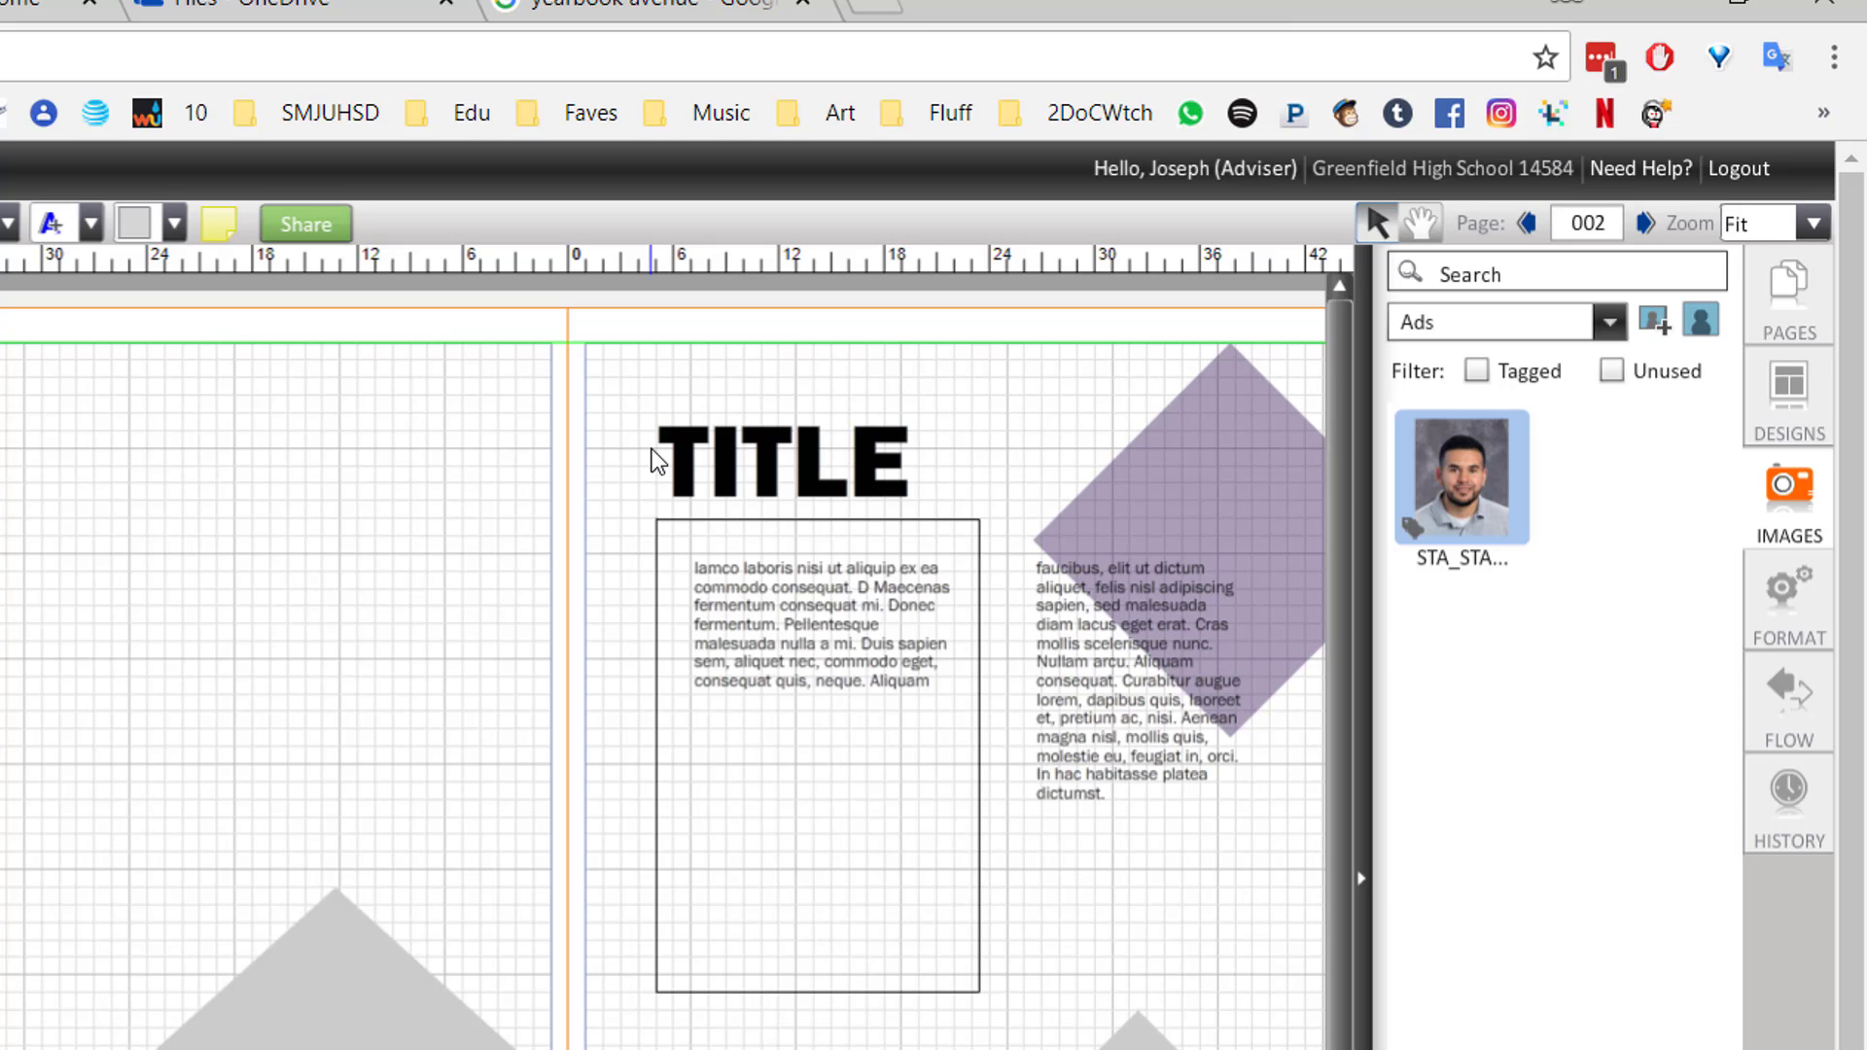
# - Replace the last three letters of the title with "LE"
pyautogui.click(878, 452)
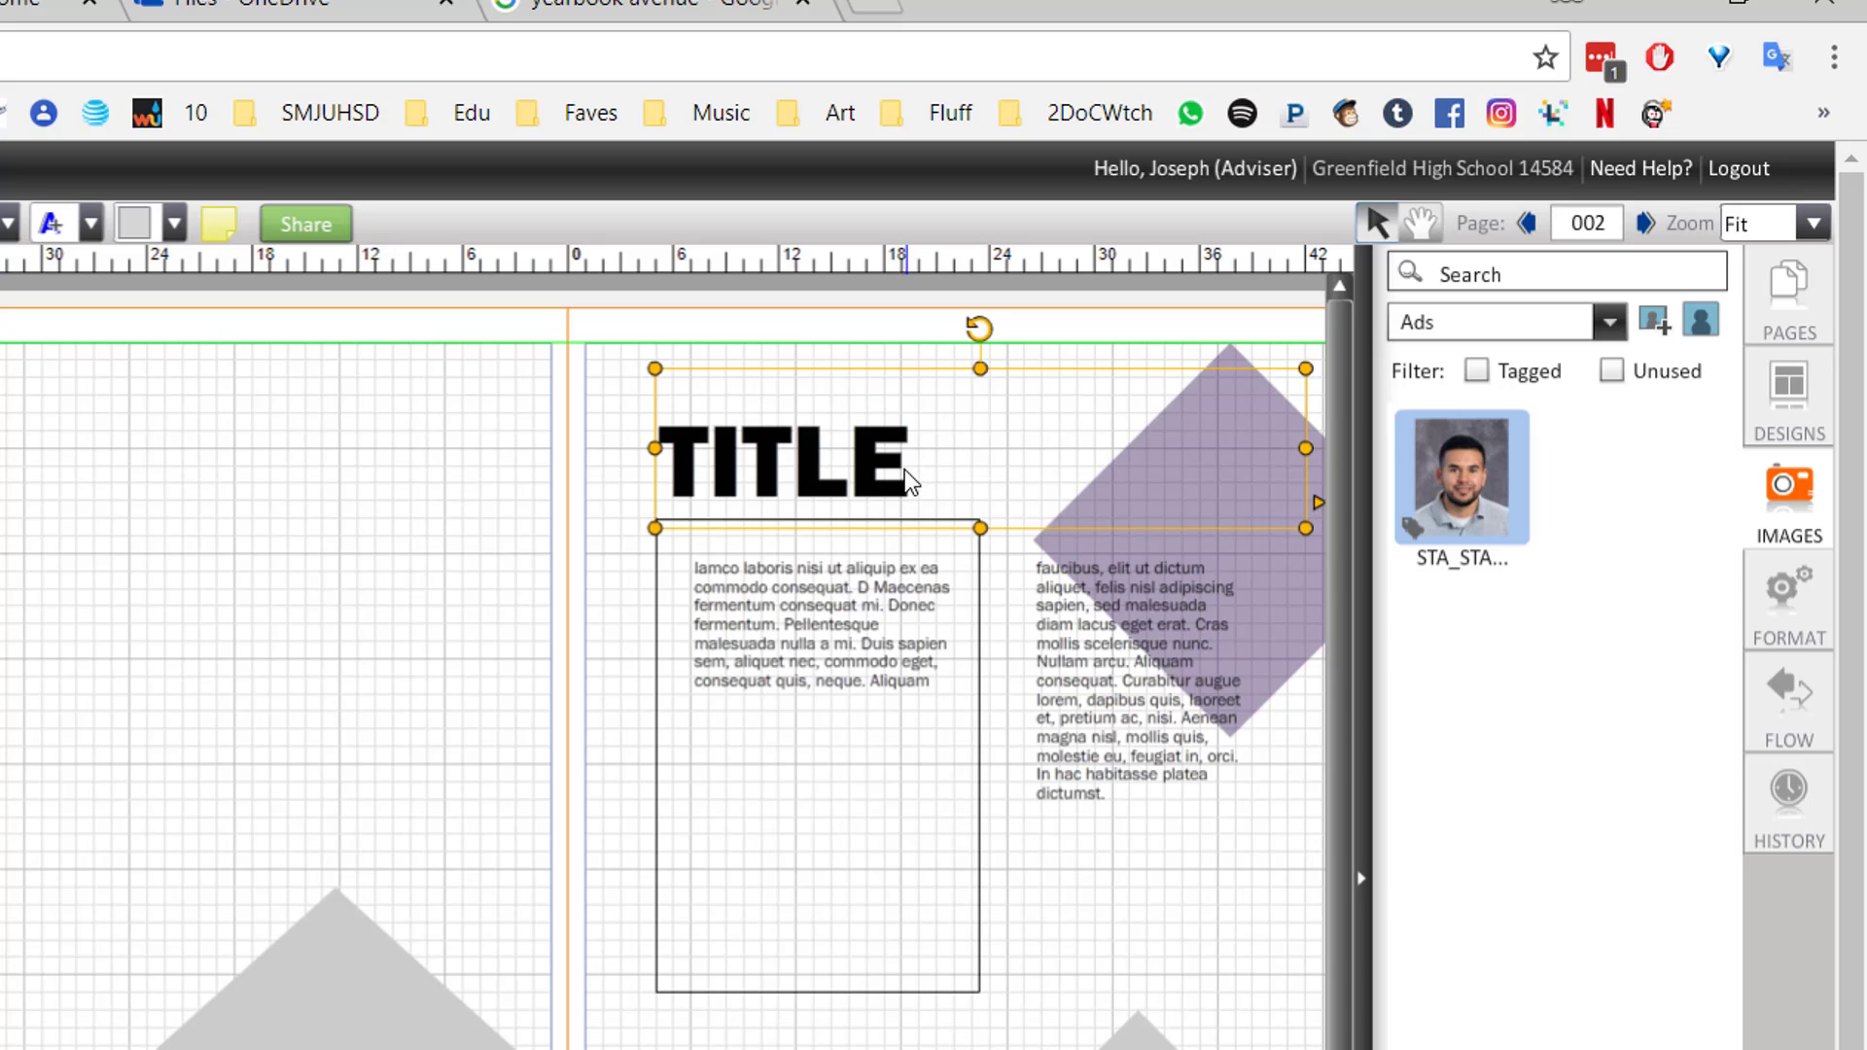
pyautogui.moveTo(907, 467); pyautogui.dragTo(770, 454)
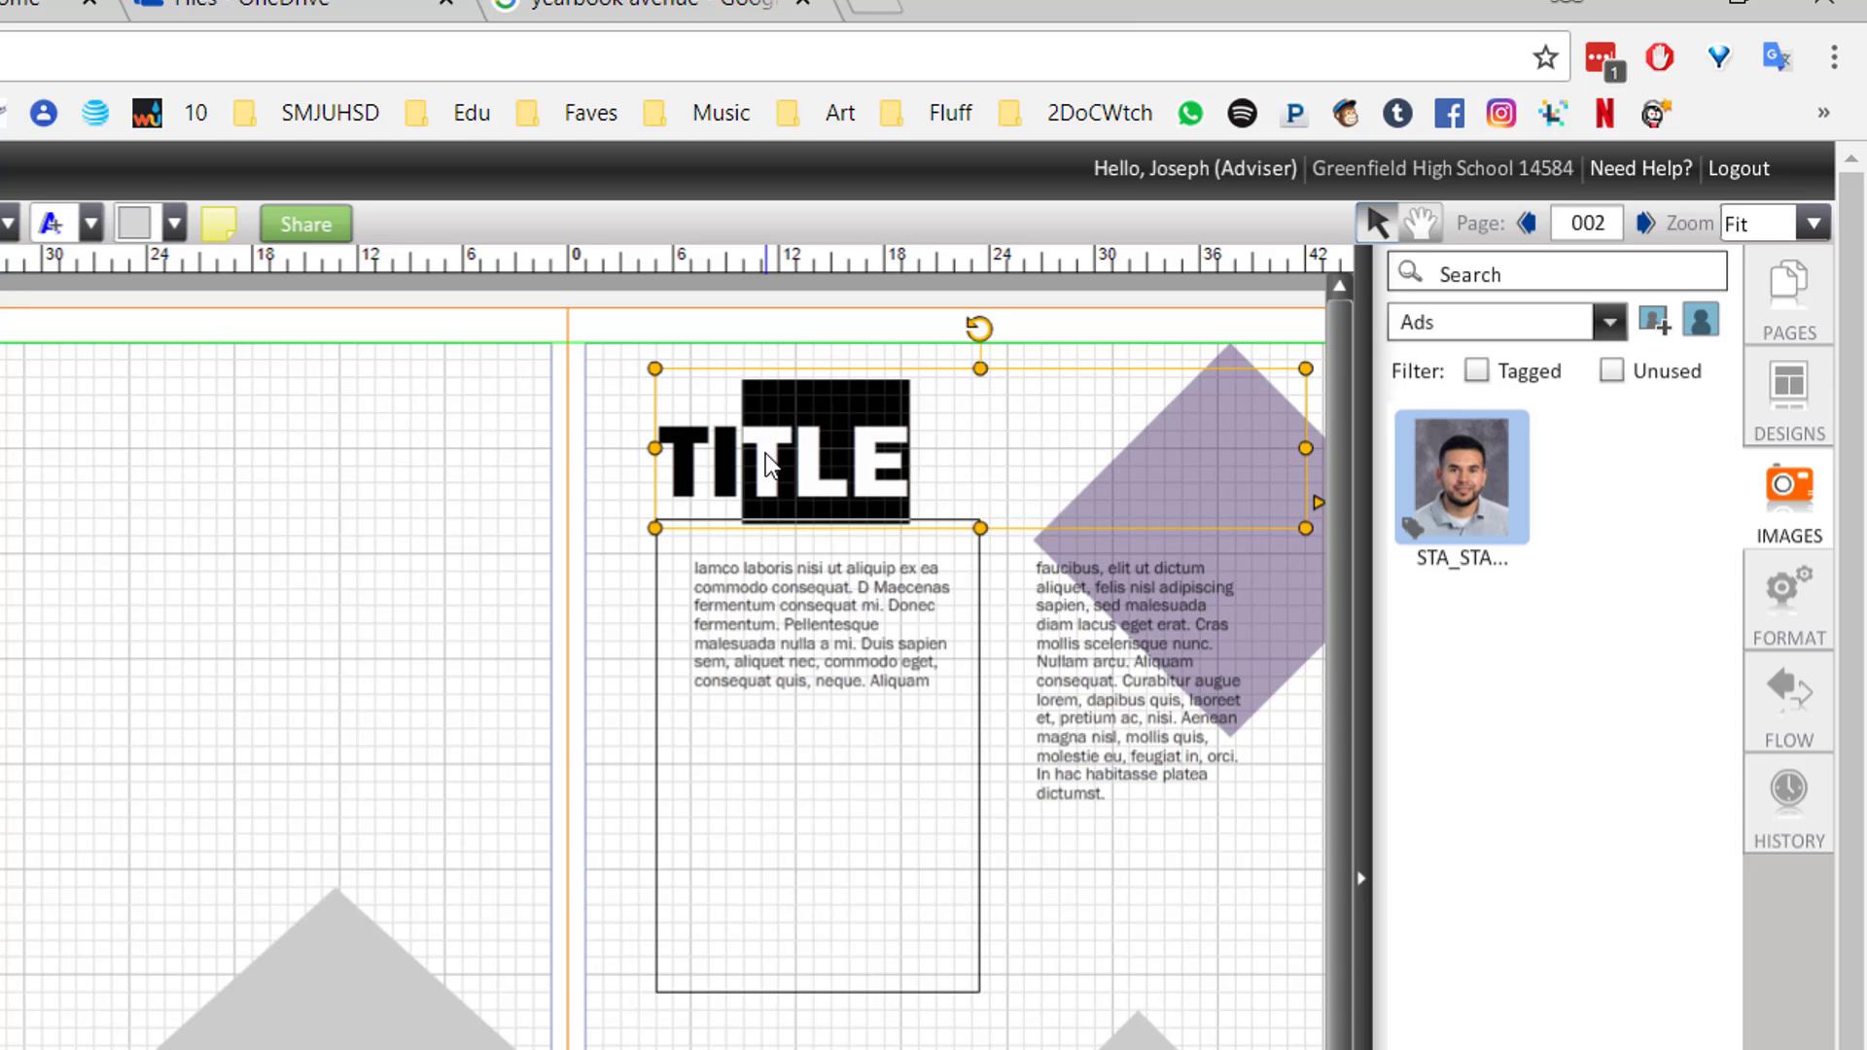
pyautogui.press('BackSpace')
pyautogui.write('t')
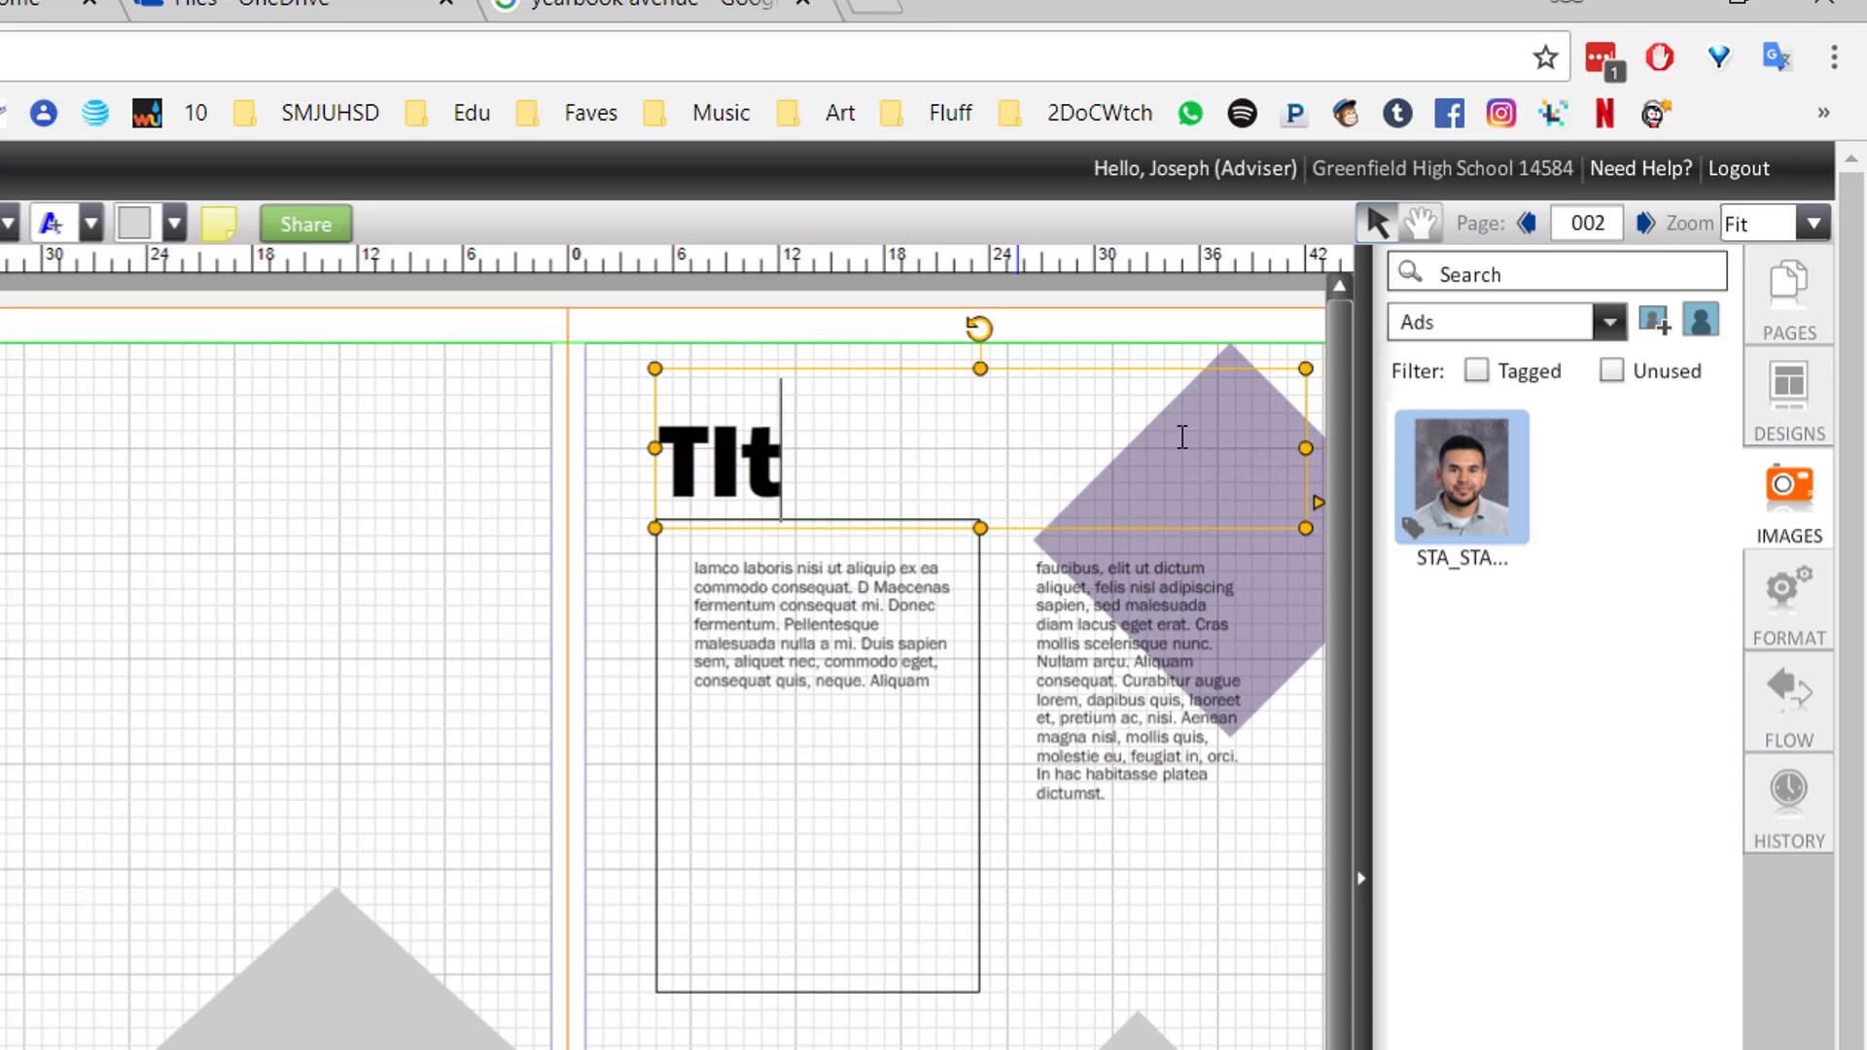
pyautogui.press('BackSpace')
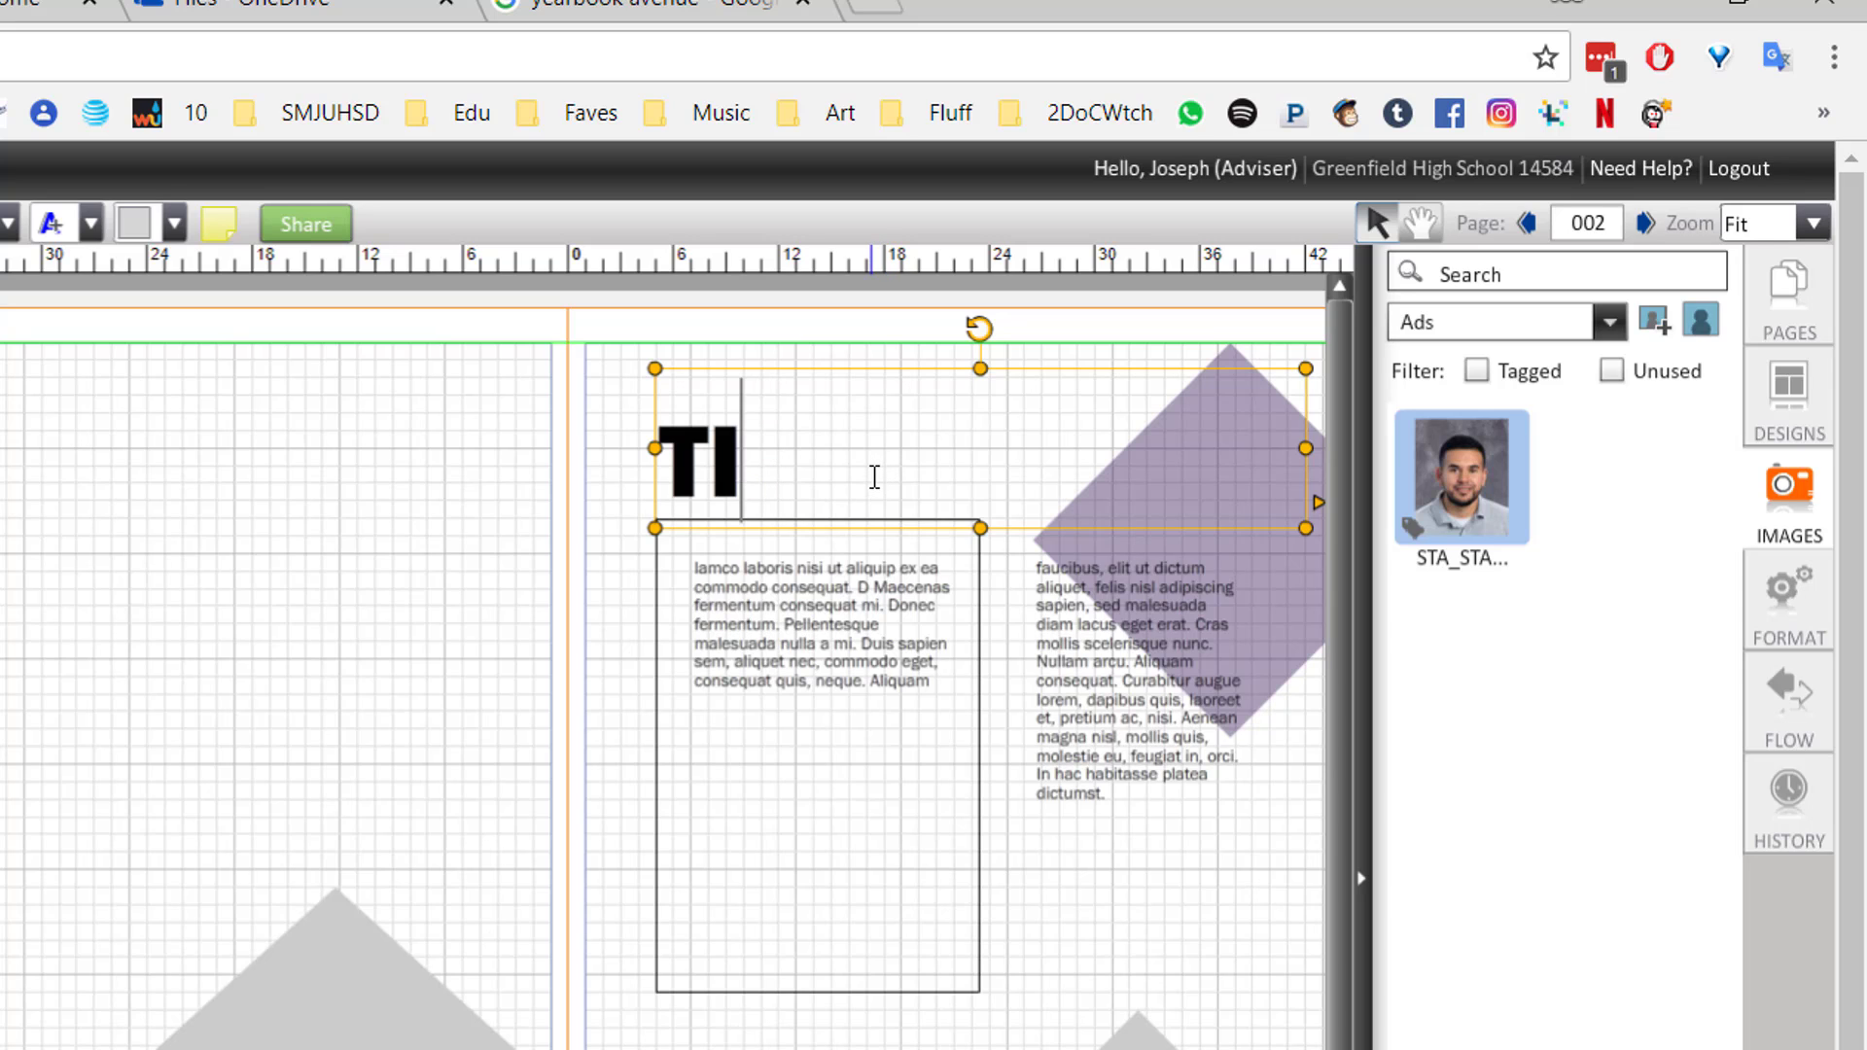
pyautogui.write('L')
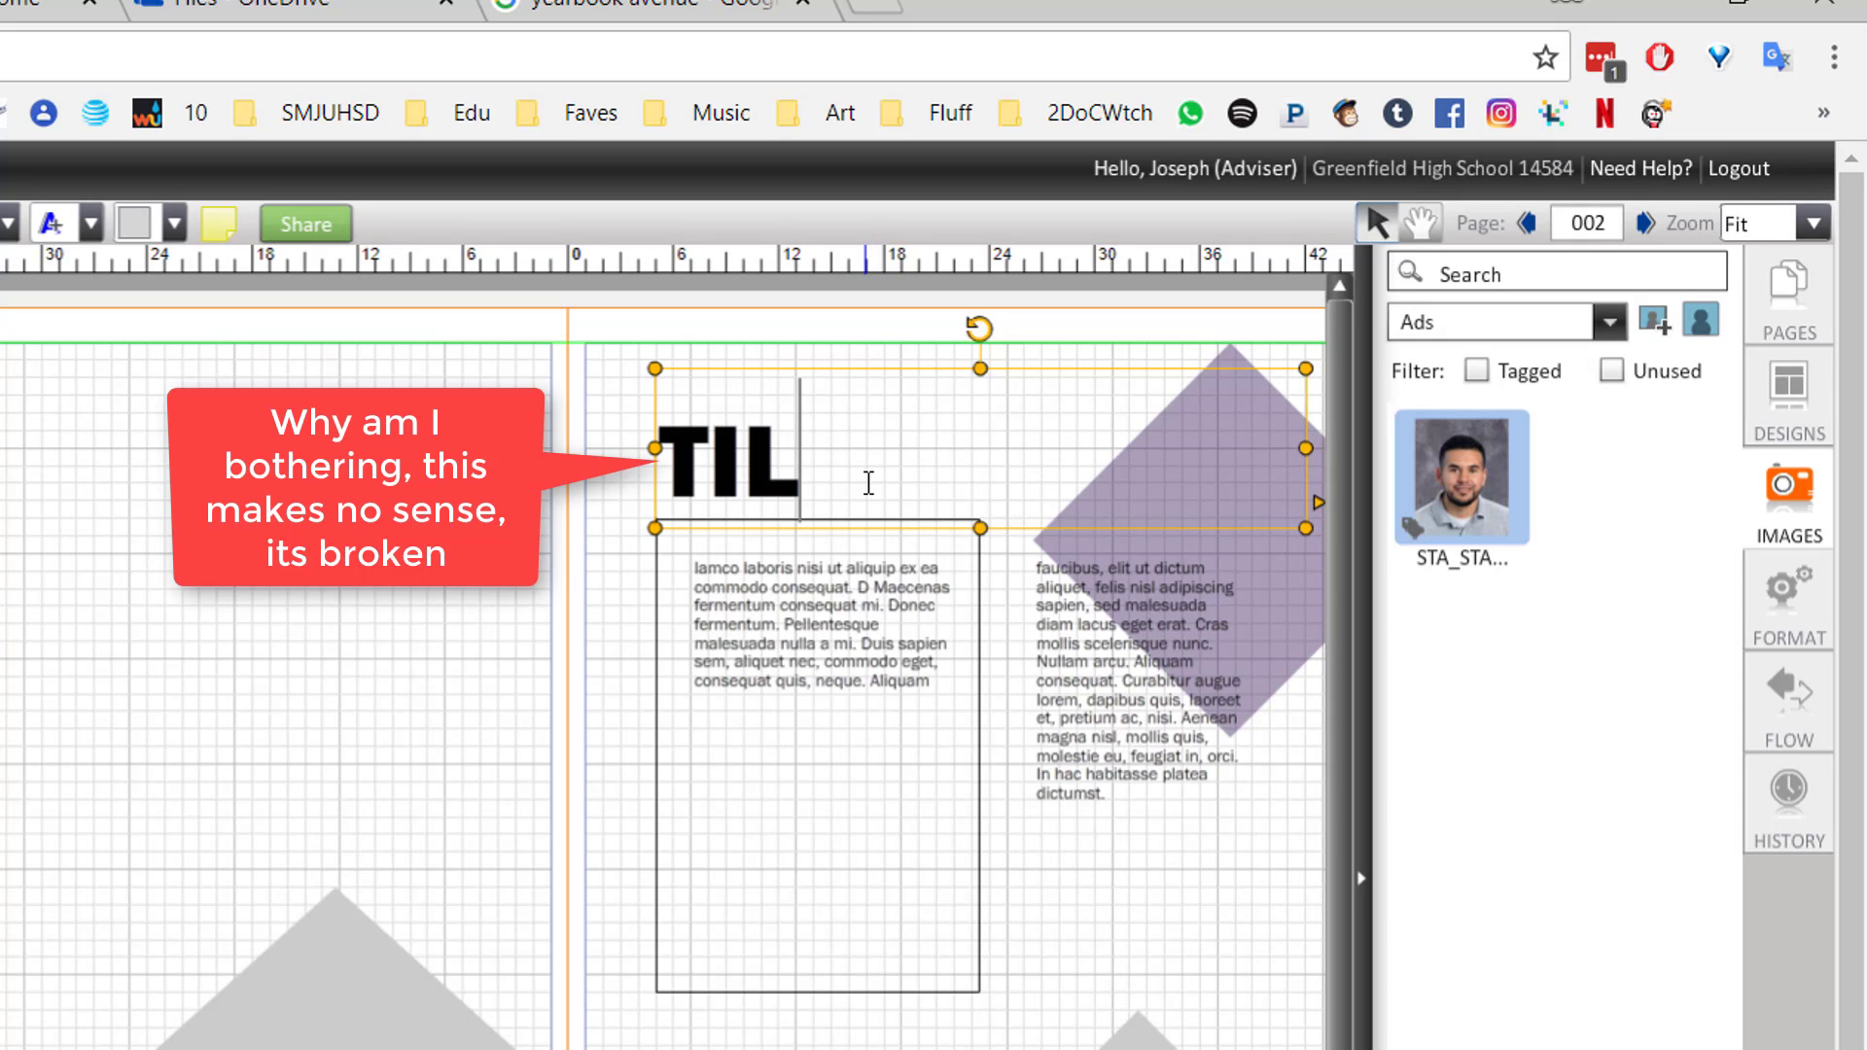
pyautogui.write('E')
# - Try to place the portrait on the title text again, and undo the last letter added to the title
pyautogui.moveTo(1447, 483); pyautogui.dragTo(865, 459)
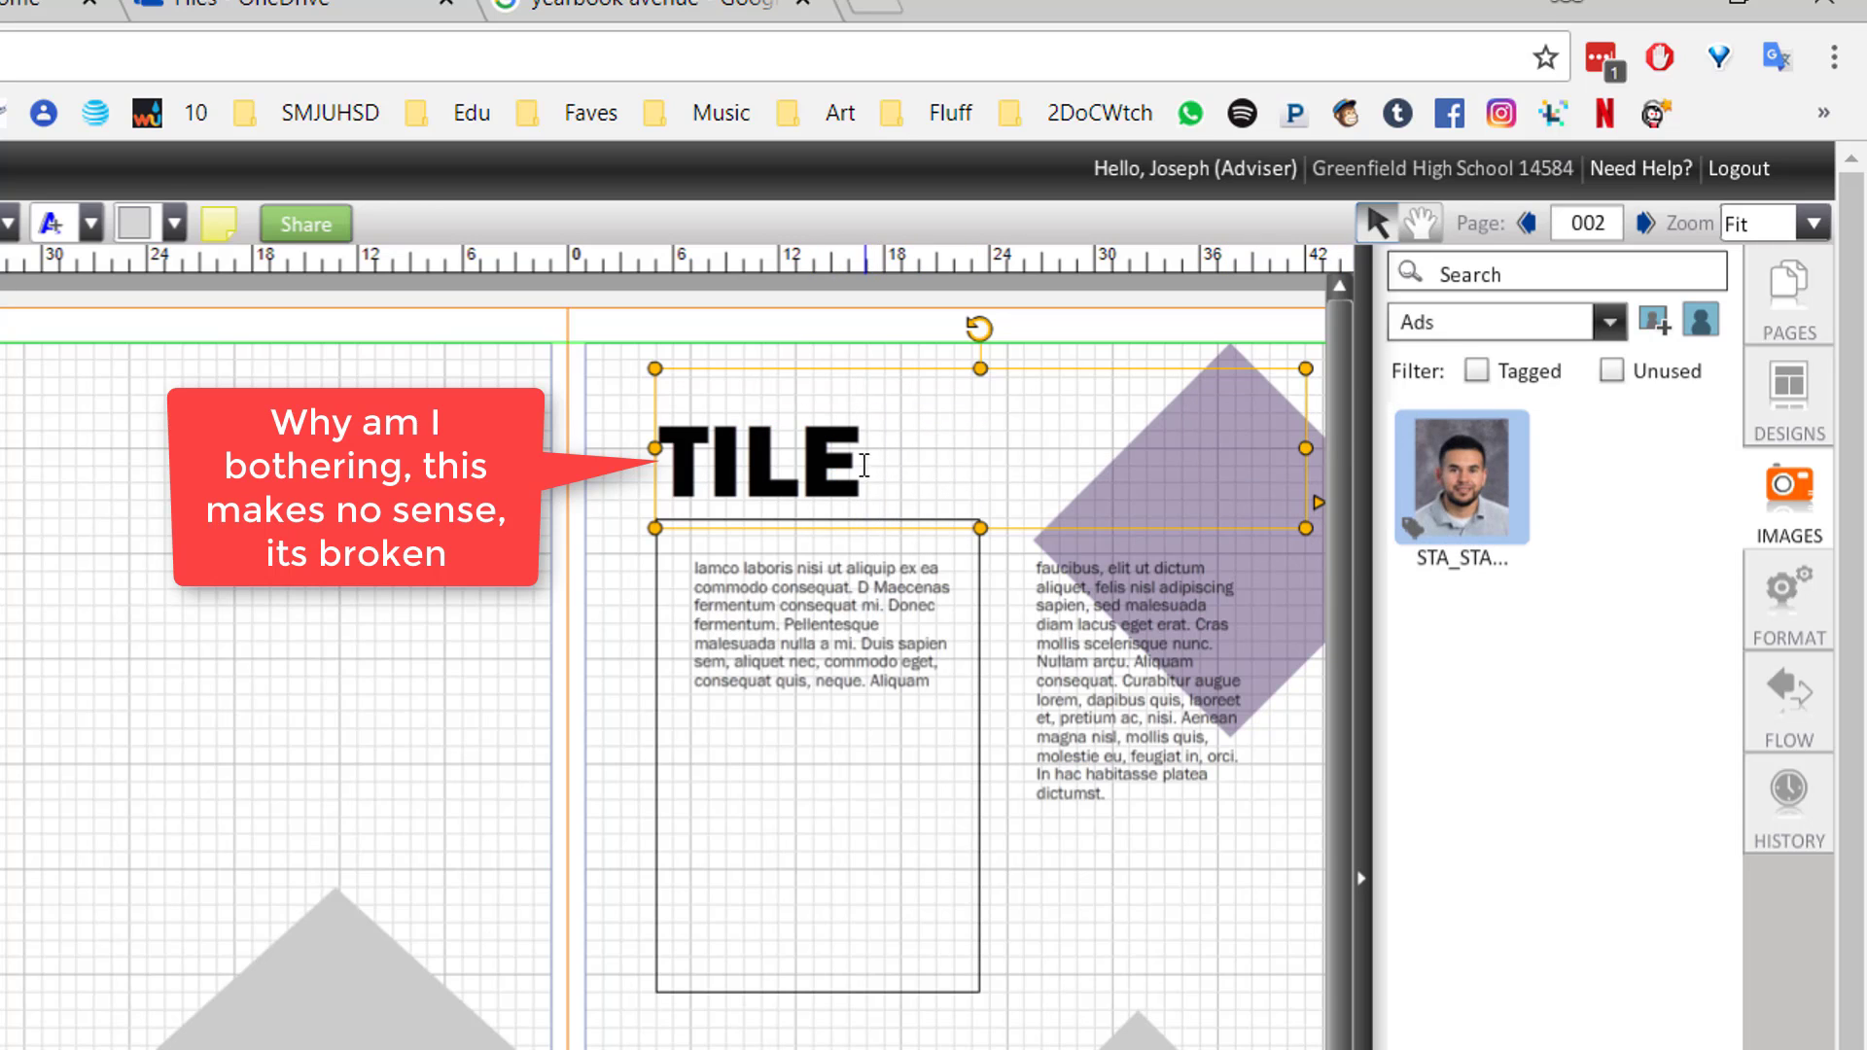
pyautogui.press('Delete')
pyautogui.hotkey('ctrl', 'z')
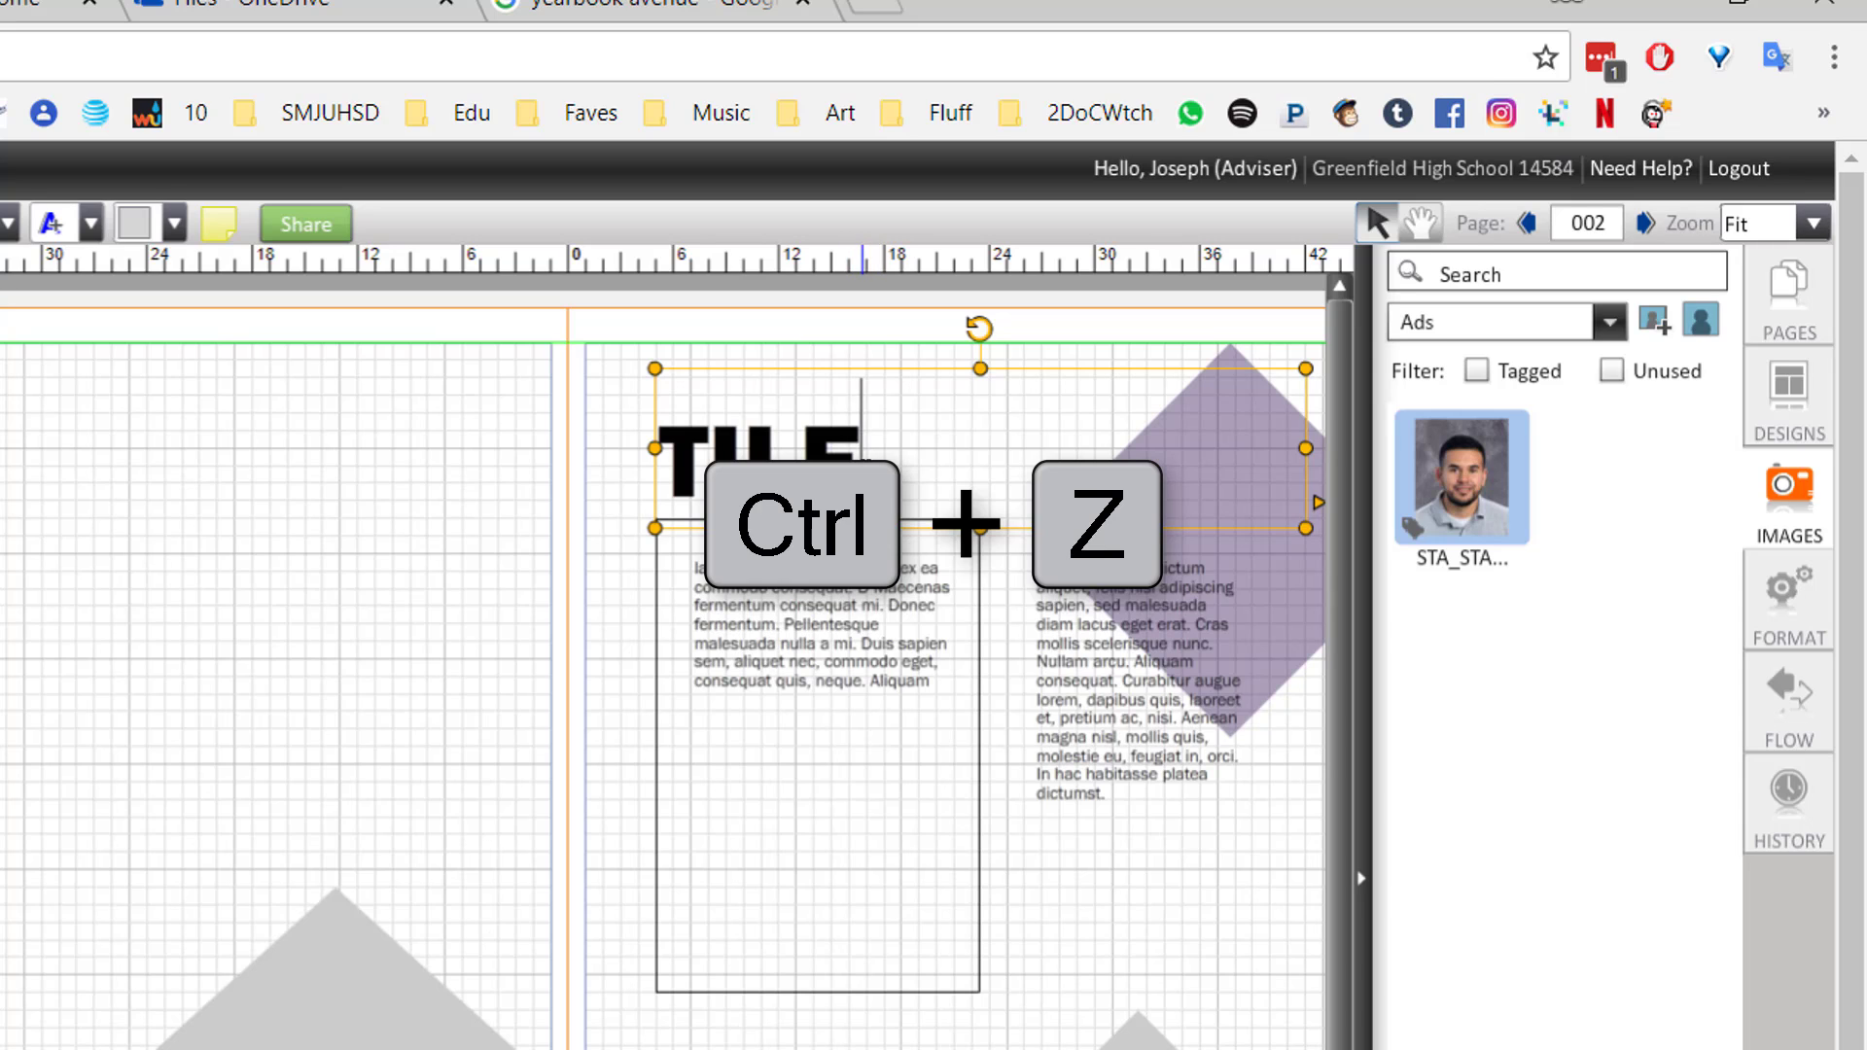
pyautogui.hotkey('ctrl', 'z')
pyautogui.moveTo(1439, 492); pyautogui.dragTo(1381, 483)
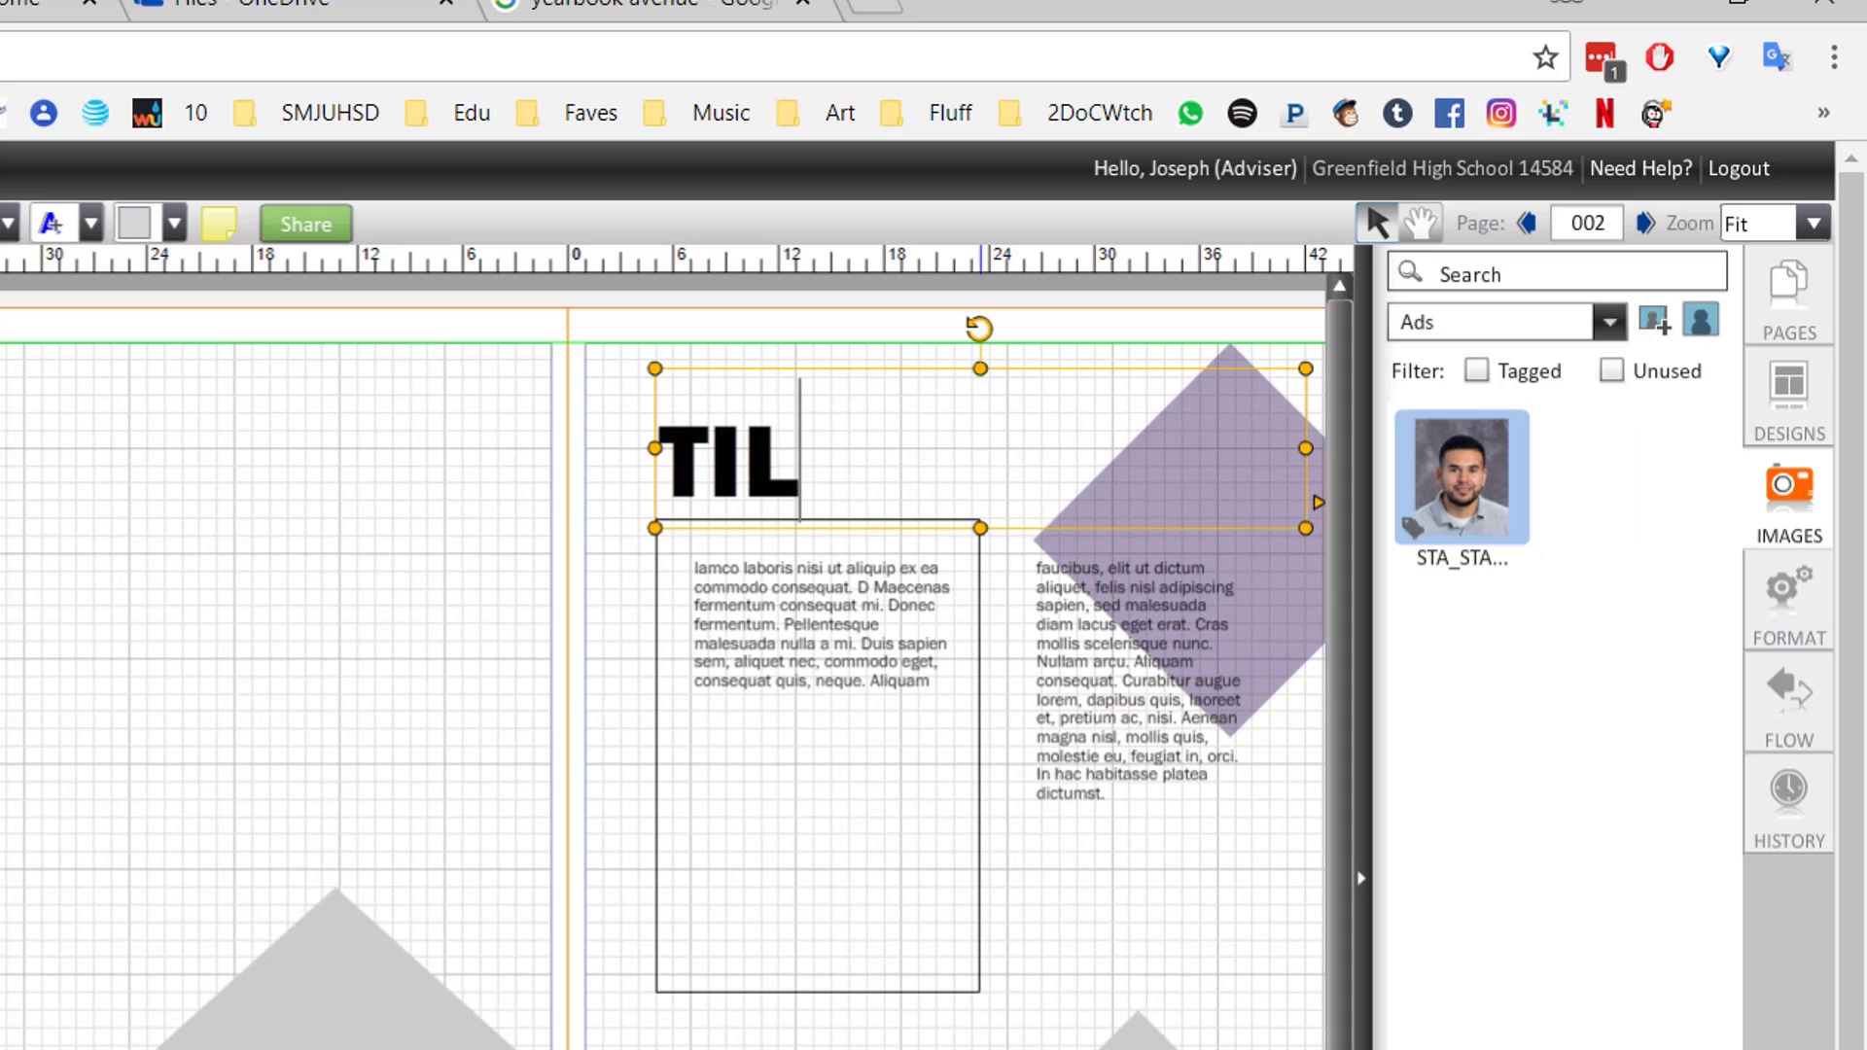
pyautogui.hotkey('ctrl', 'z')
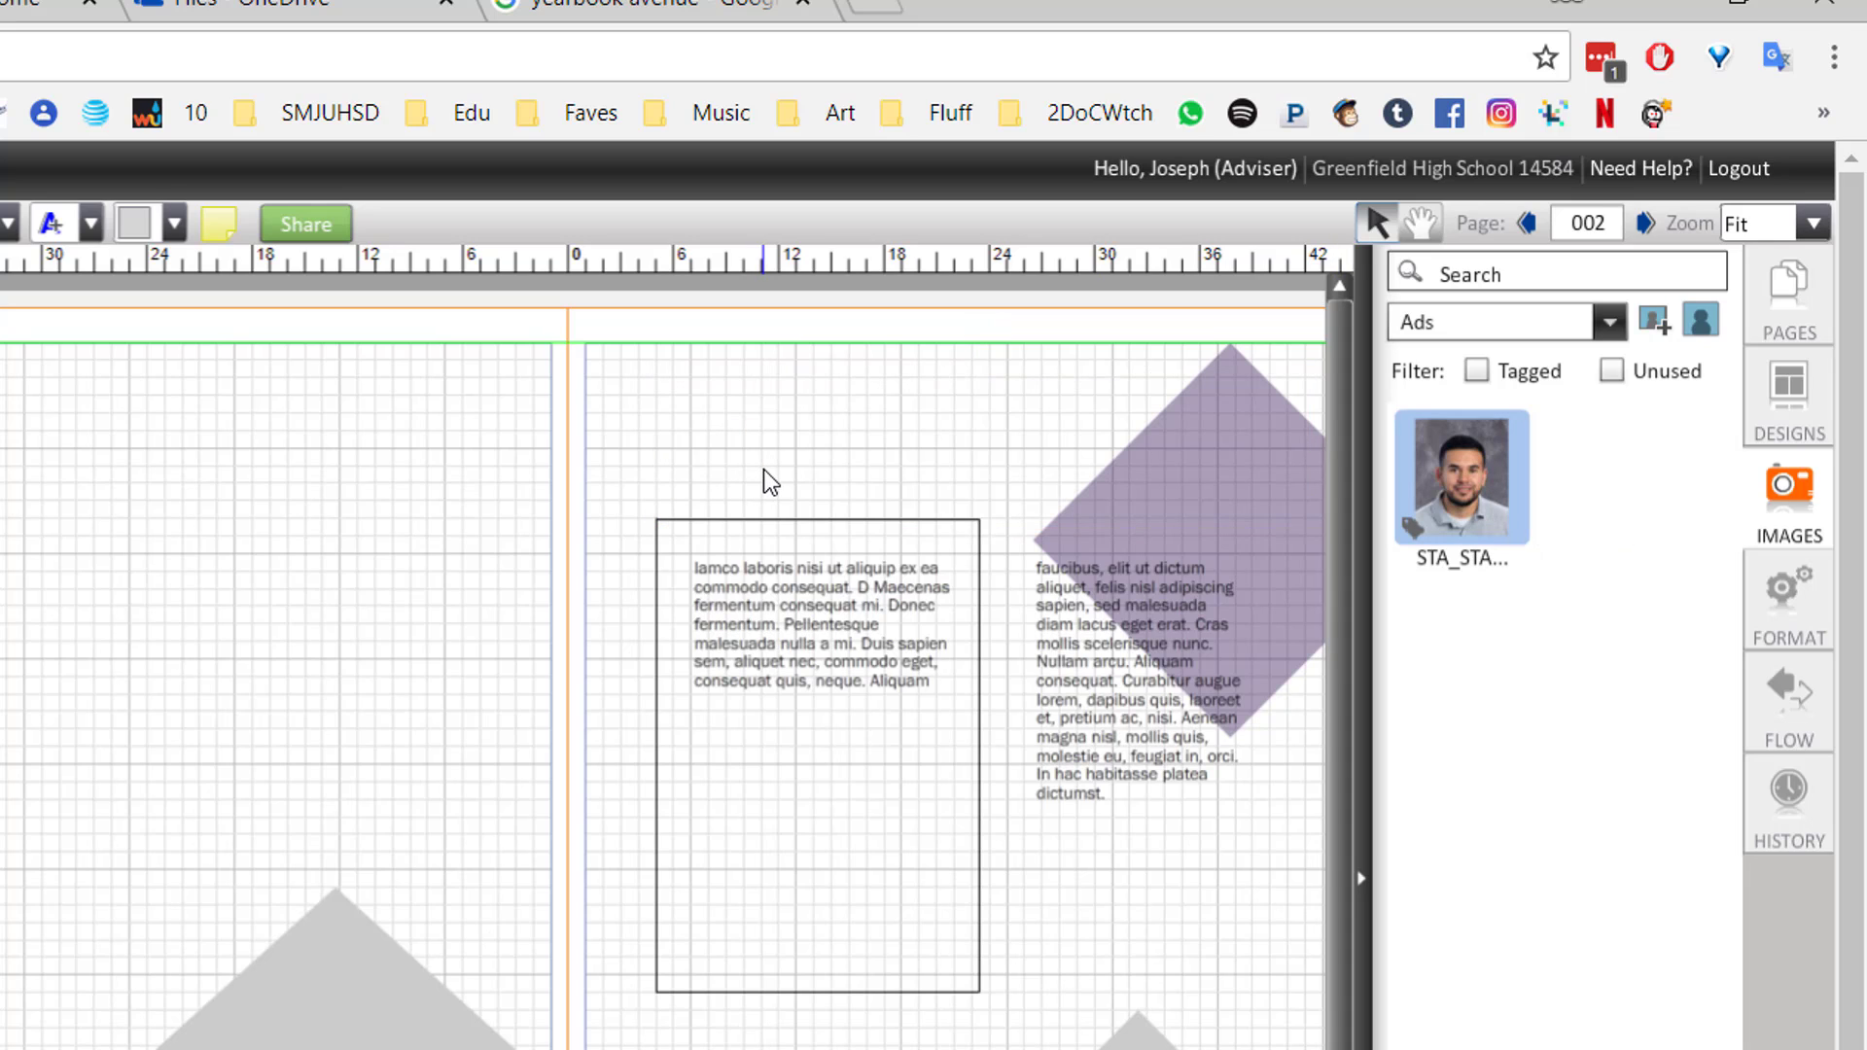
pyautogui.hotkey('ctrl', 'z')
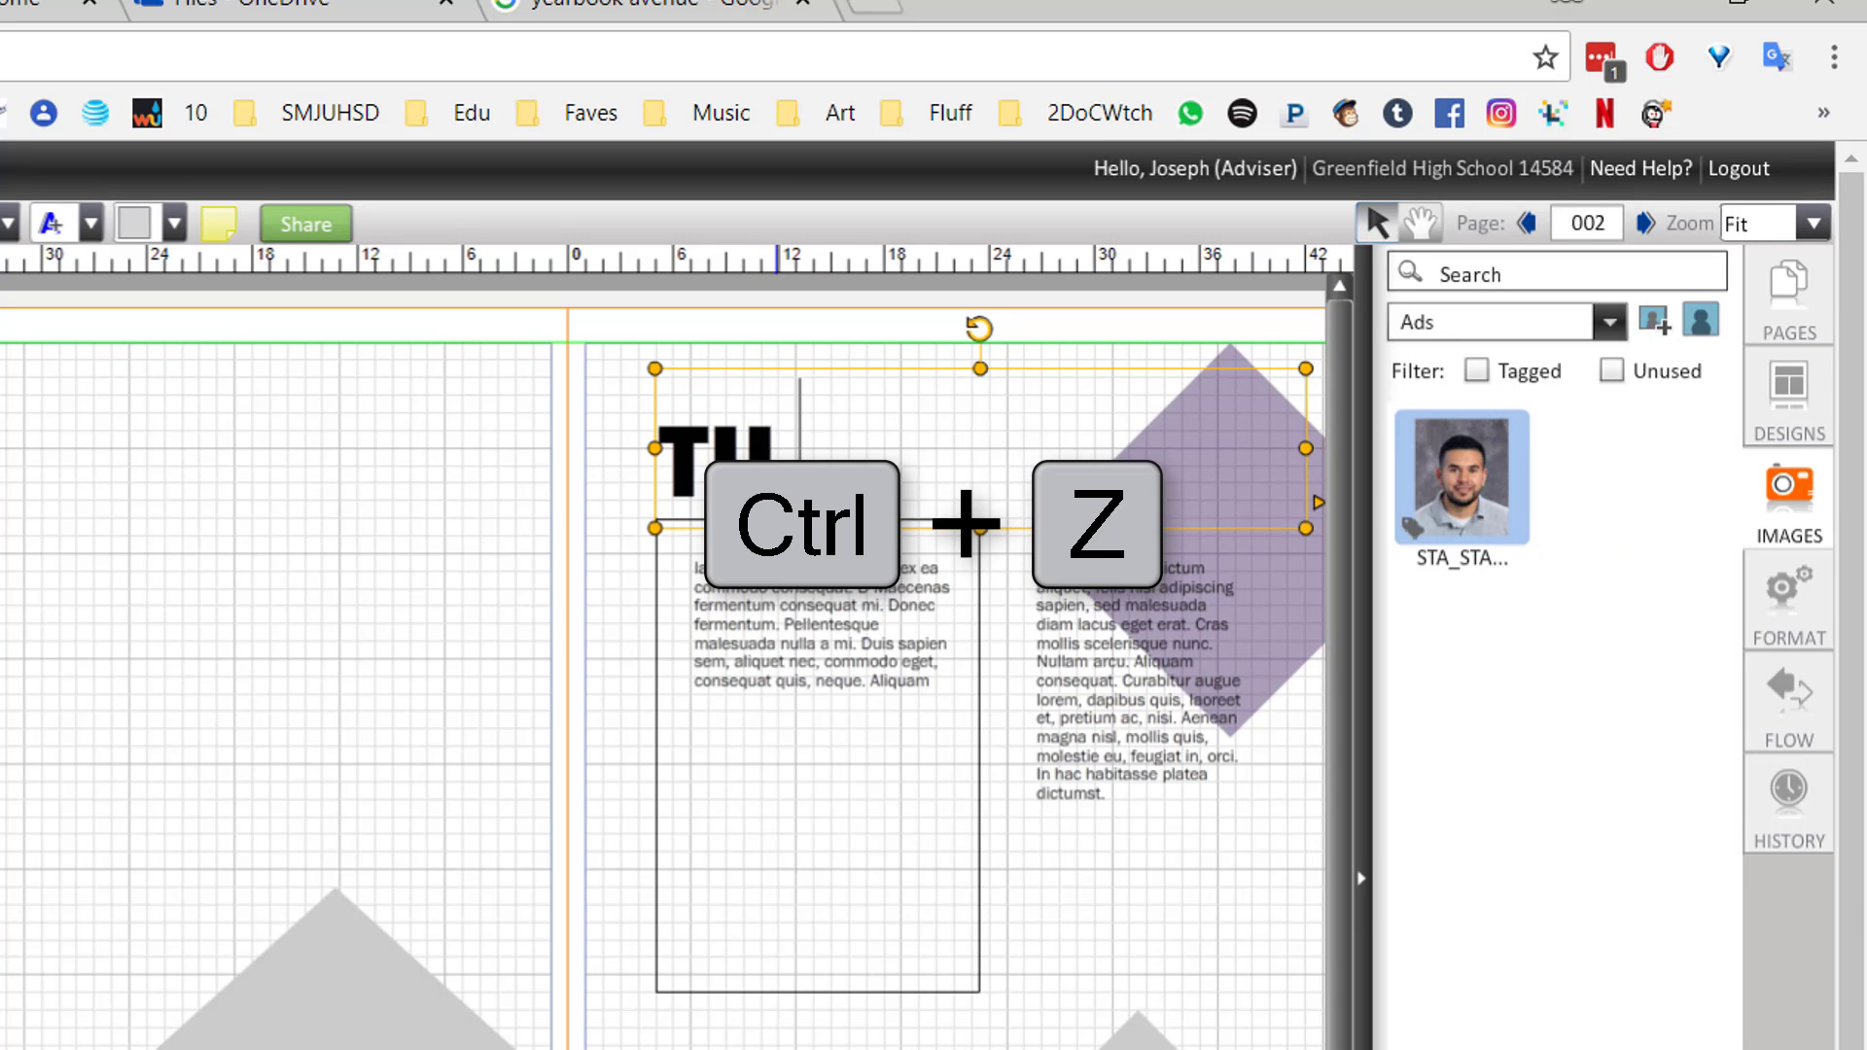
# - Remove the title's final letter "L" and try once more to bring the portrait into the text
pyautogui.press('BackSpace')
pyautogui.moveTo(1463, 483)
pyautogui.moveTo(1460, 478)
pyautogui.mouseDown()
pyautogui.moveTo(796, 477)
pyautogui.moveTo(1458, 481)
pyautogui.mouseUp()
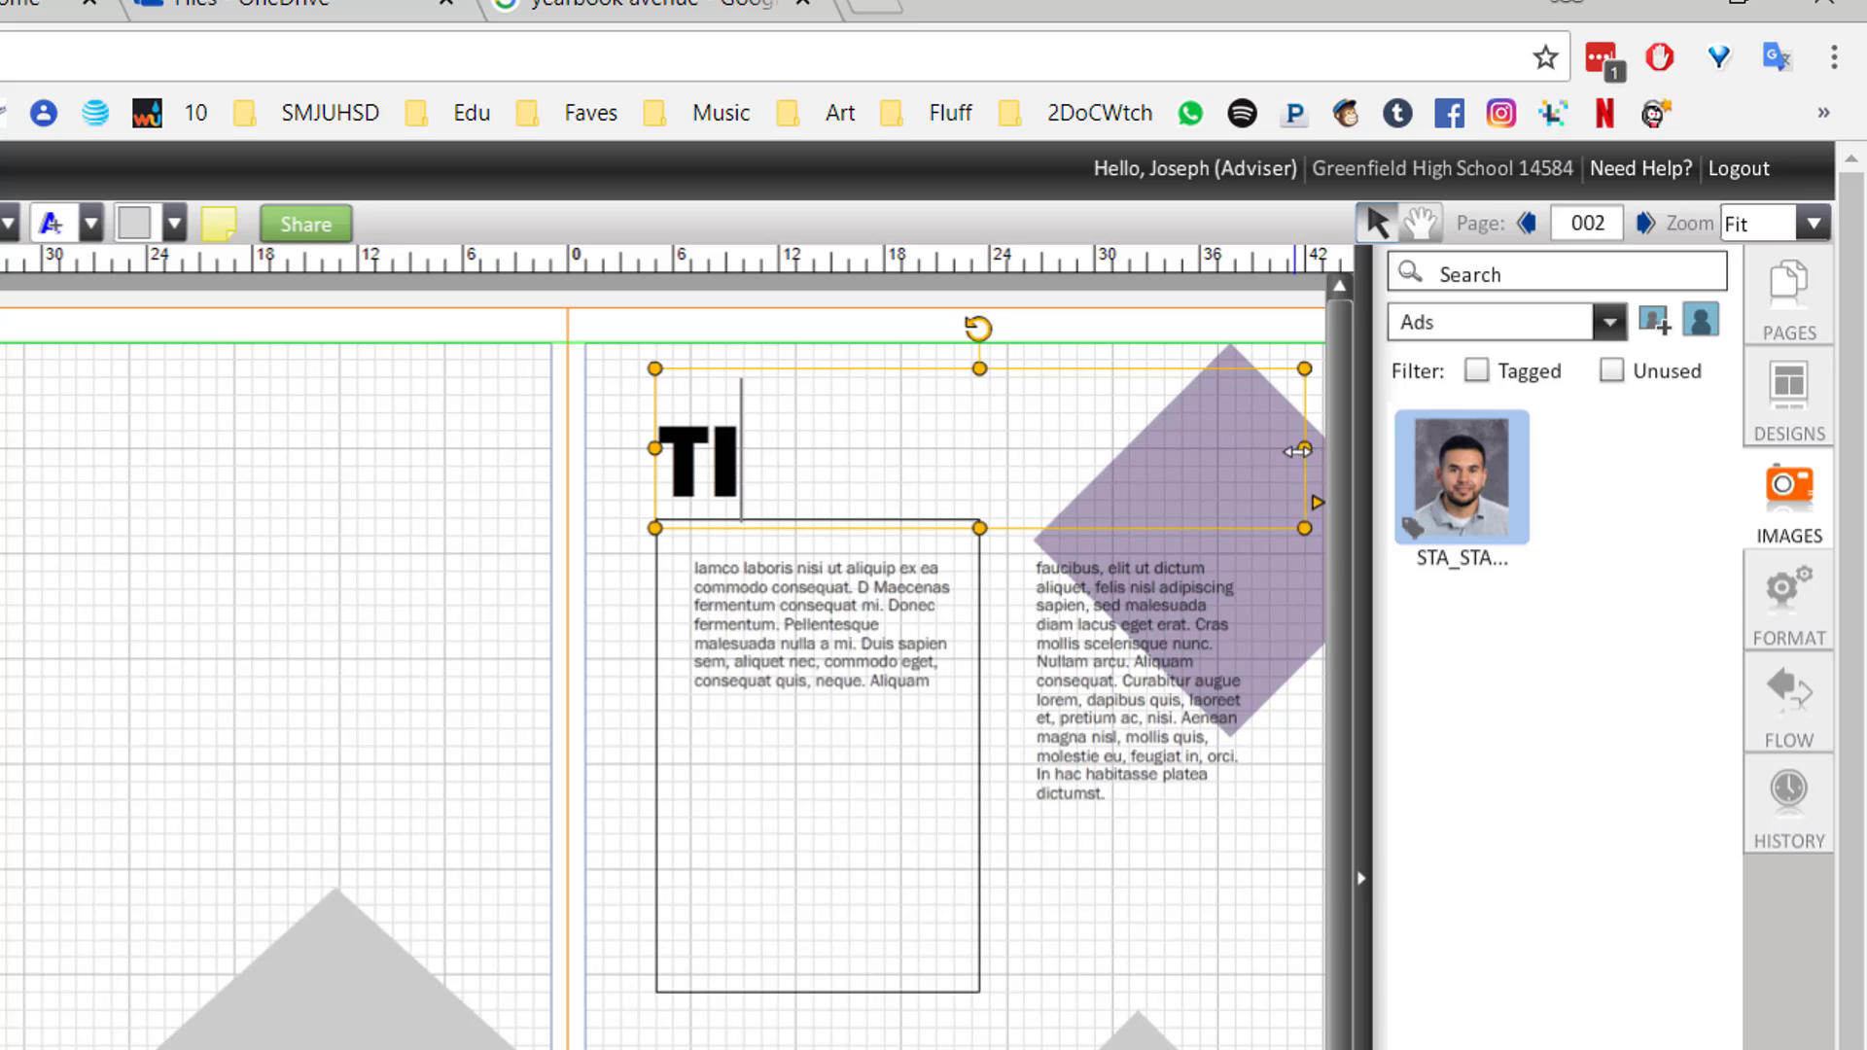
# - Narrow the title text box to just wider than the letters "TI" and fill the letters with the portrait image
pyautogui.moveTo(1303, 449); pyautogui.dragTo(779, 448)
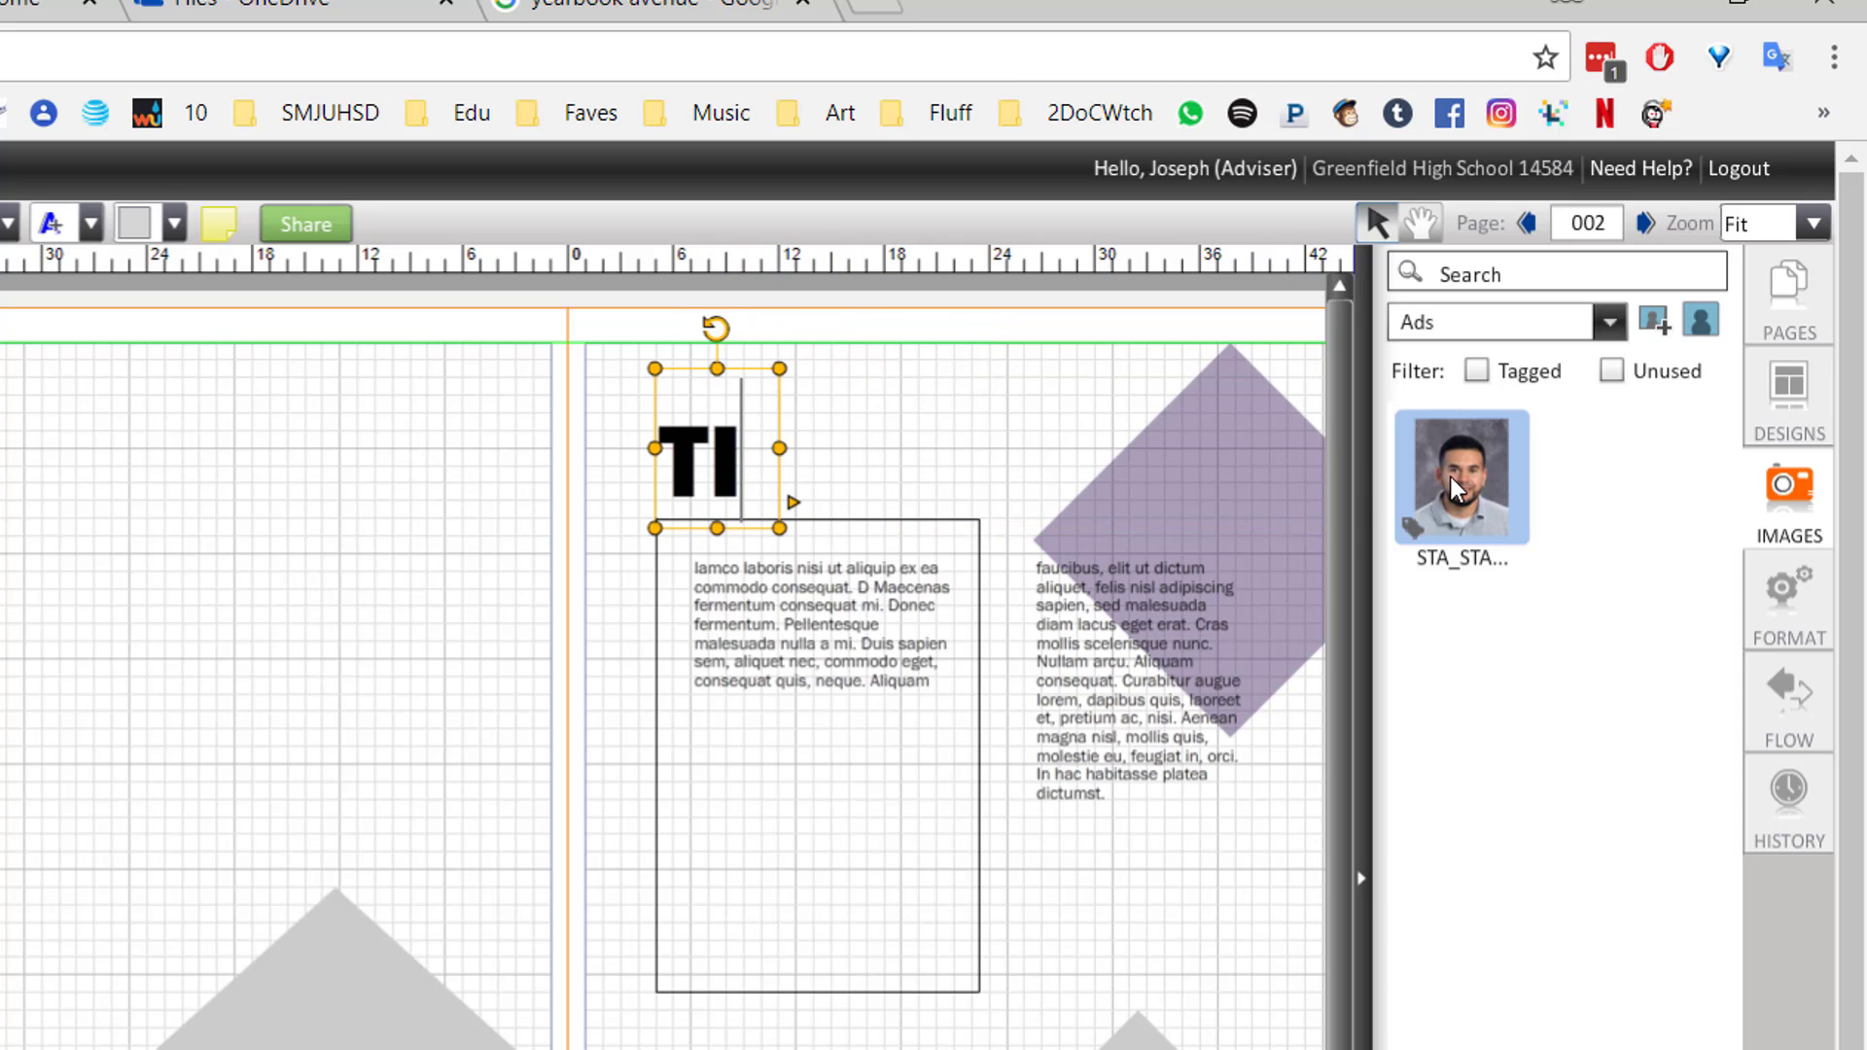
pyautogui.moveTo(1457, 481); pyautogui.dragTo(773, 457)
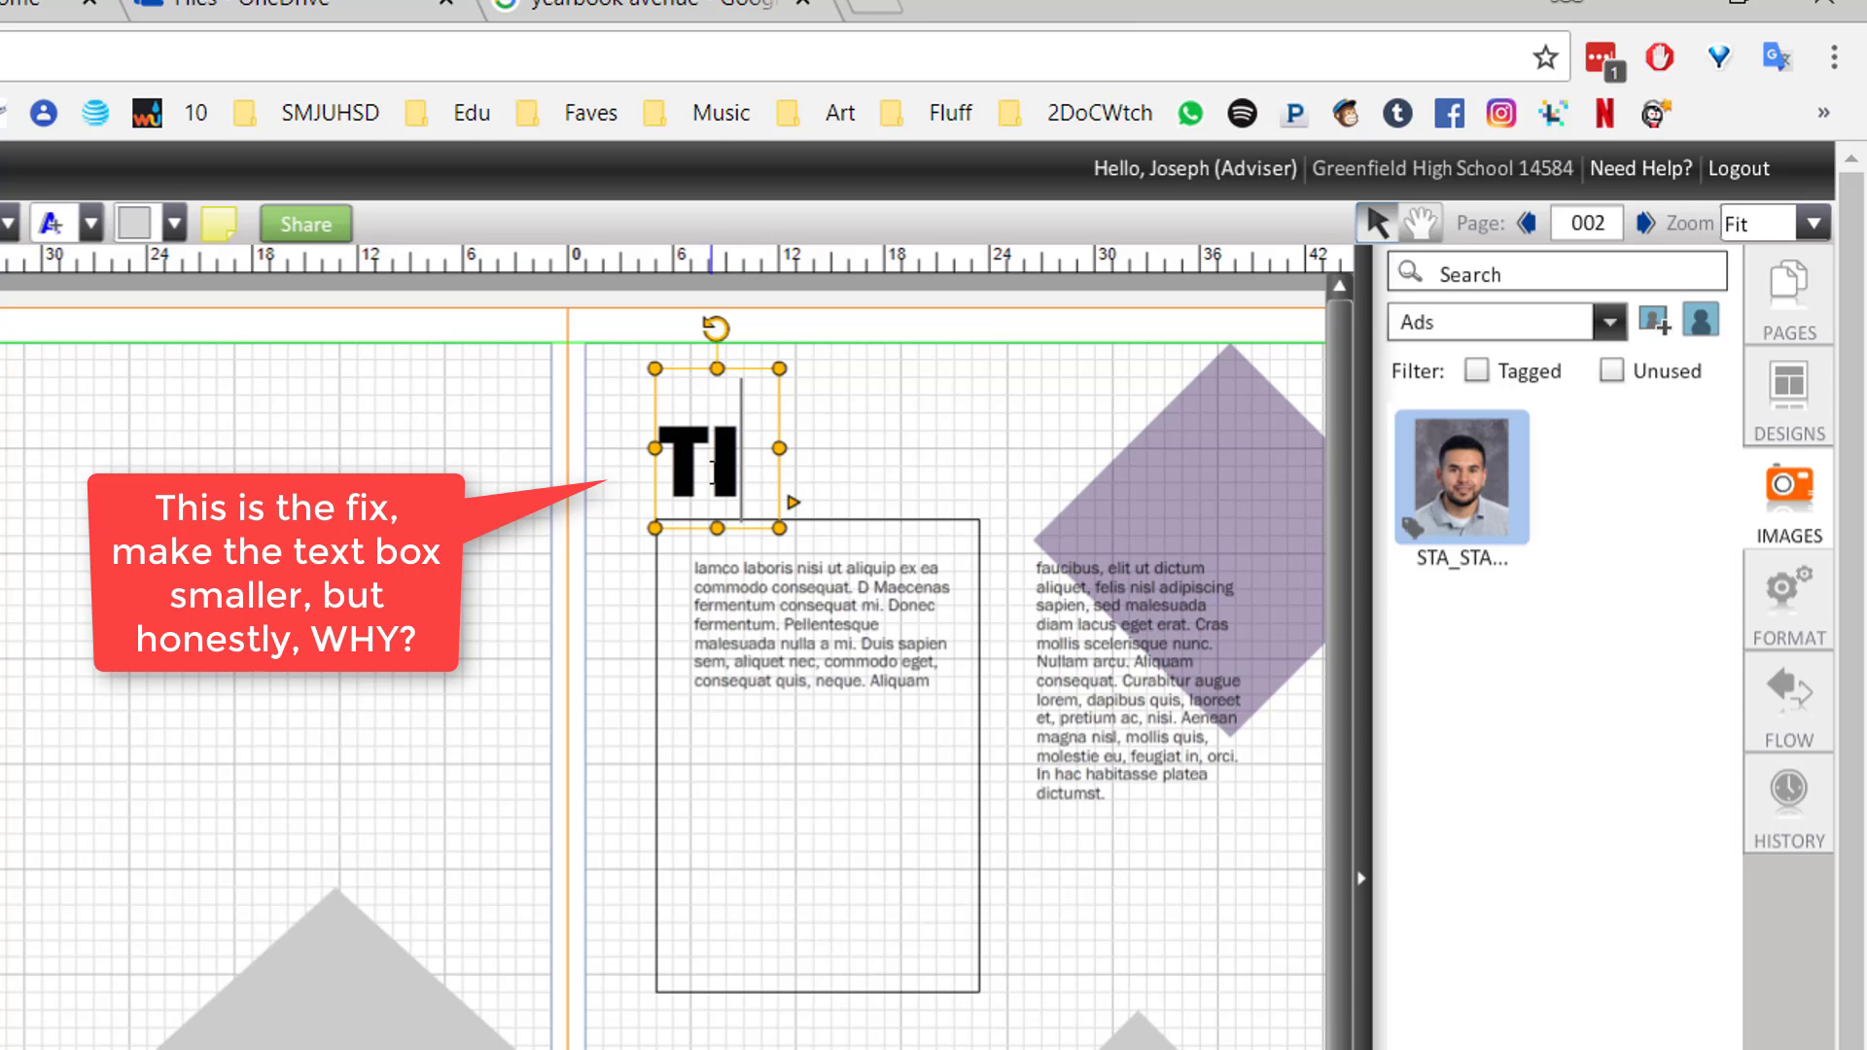
pyautogui.moveTo(1434, 469)
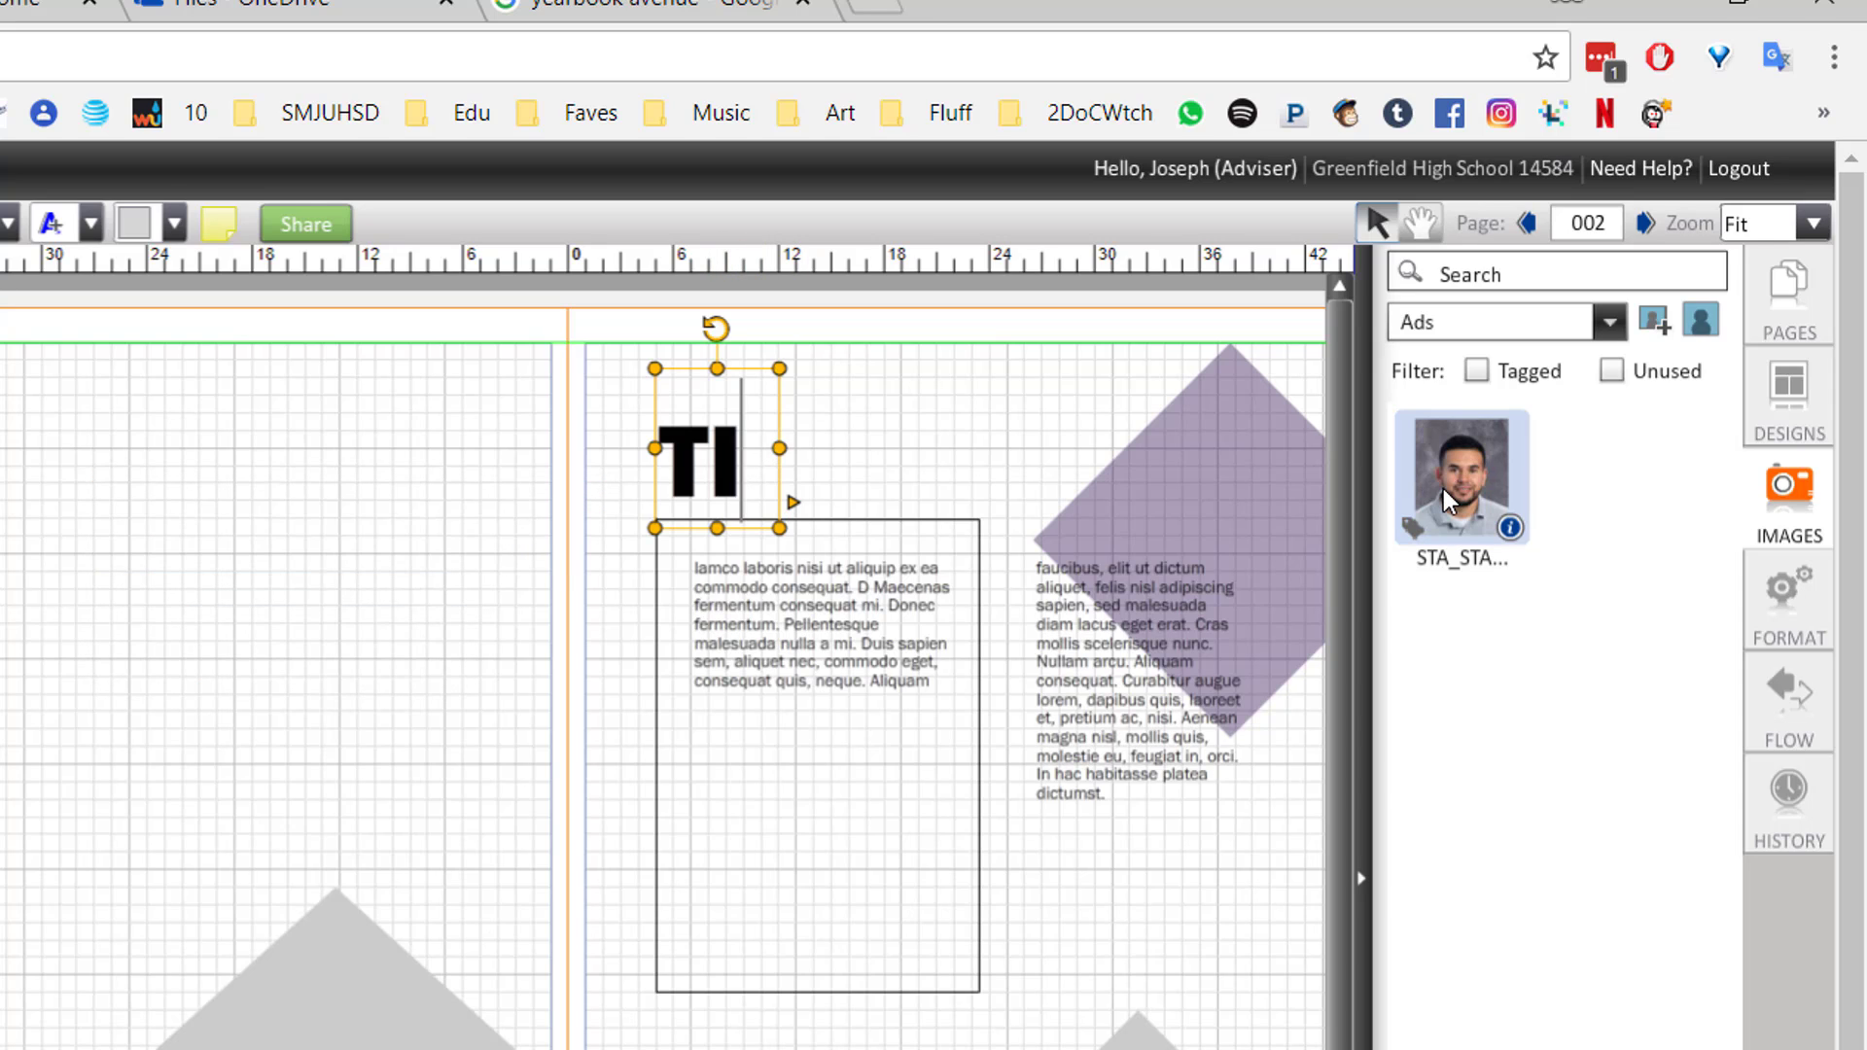
pyautogui.moveTo(1443, 488); pyautogui.dragTo(727, 437)
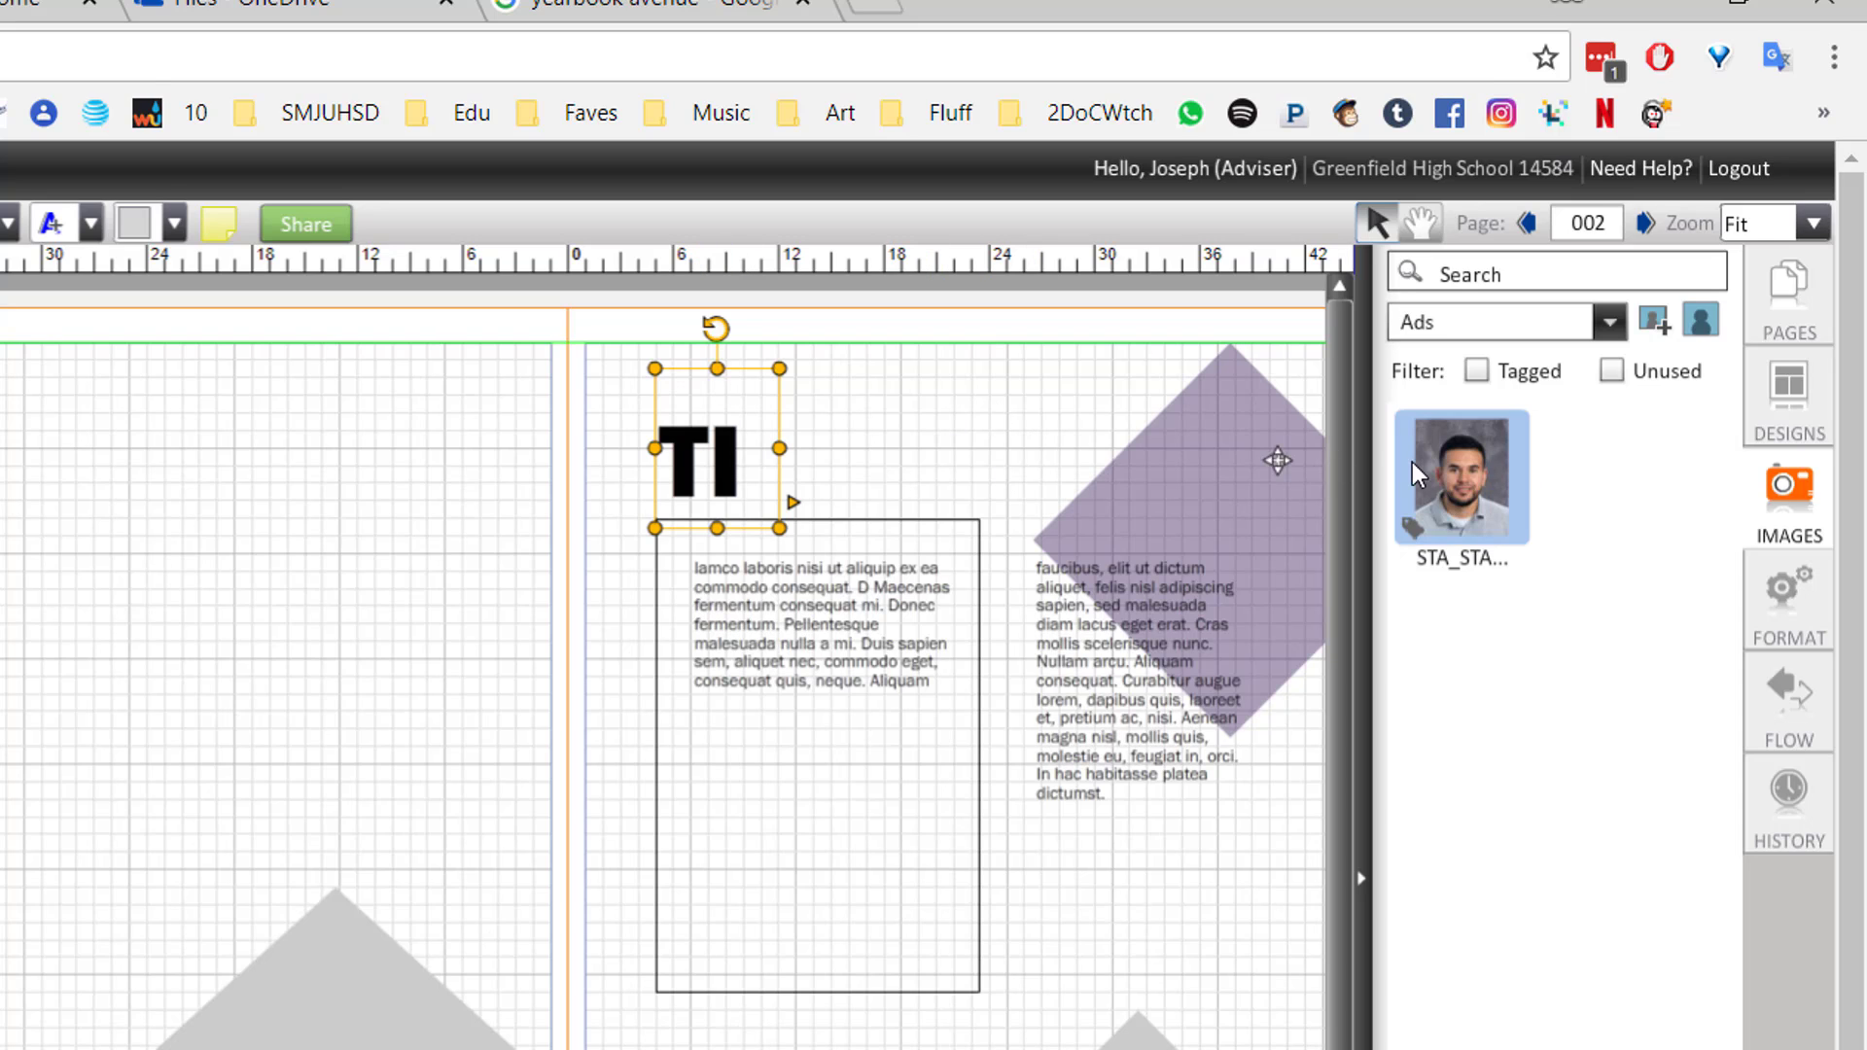
pyautogui.moveTo(1445, 466); pyautogui.dragTo(721, 451)
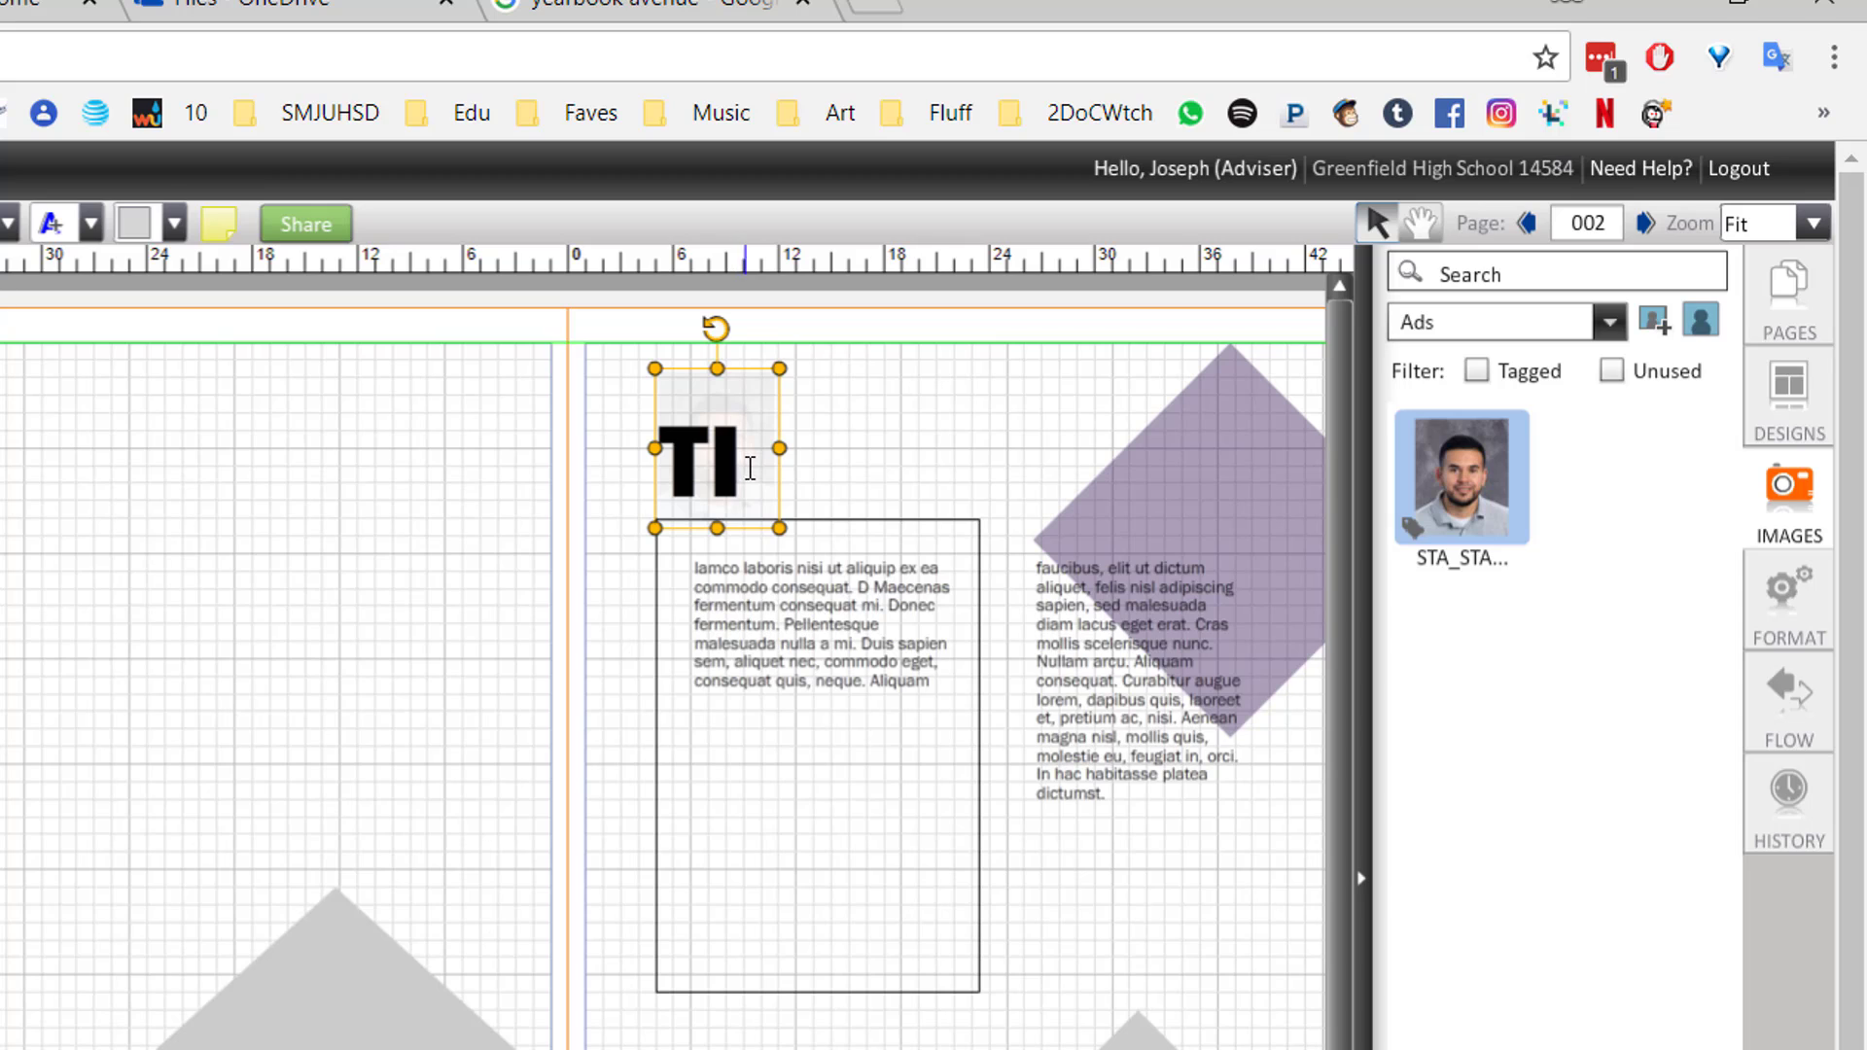
pyautogui.click(901, 448)
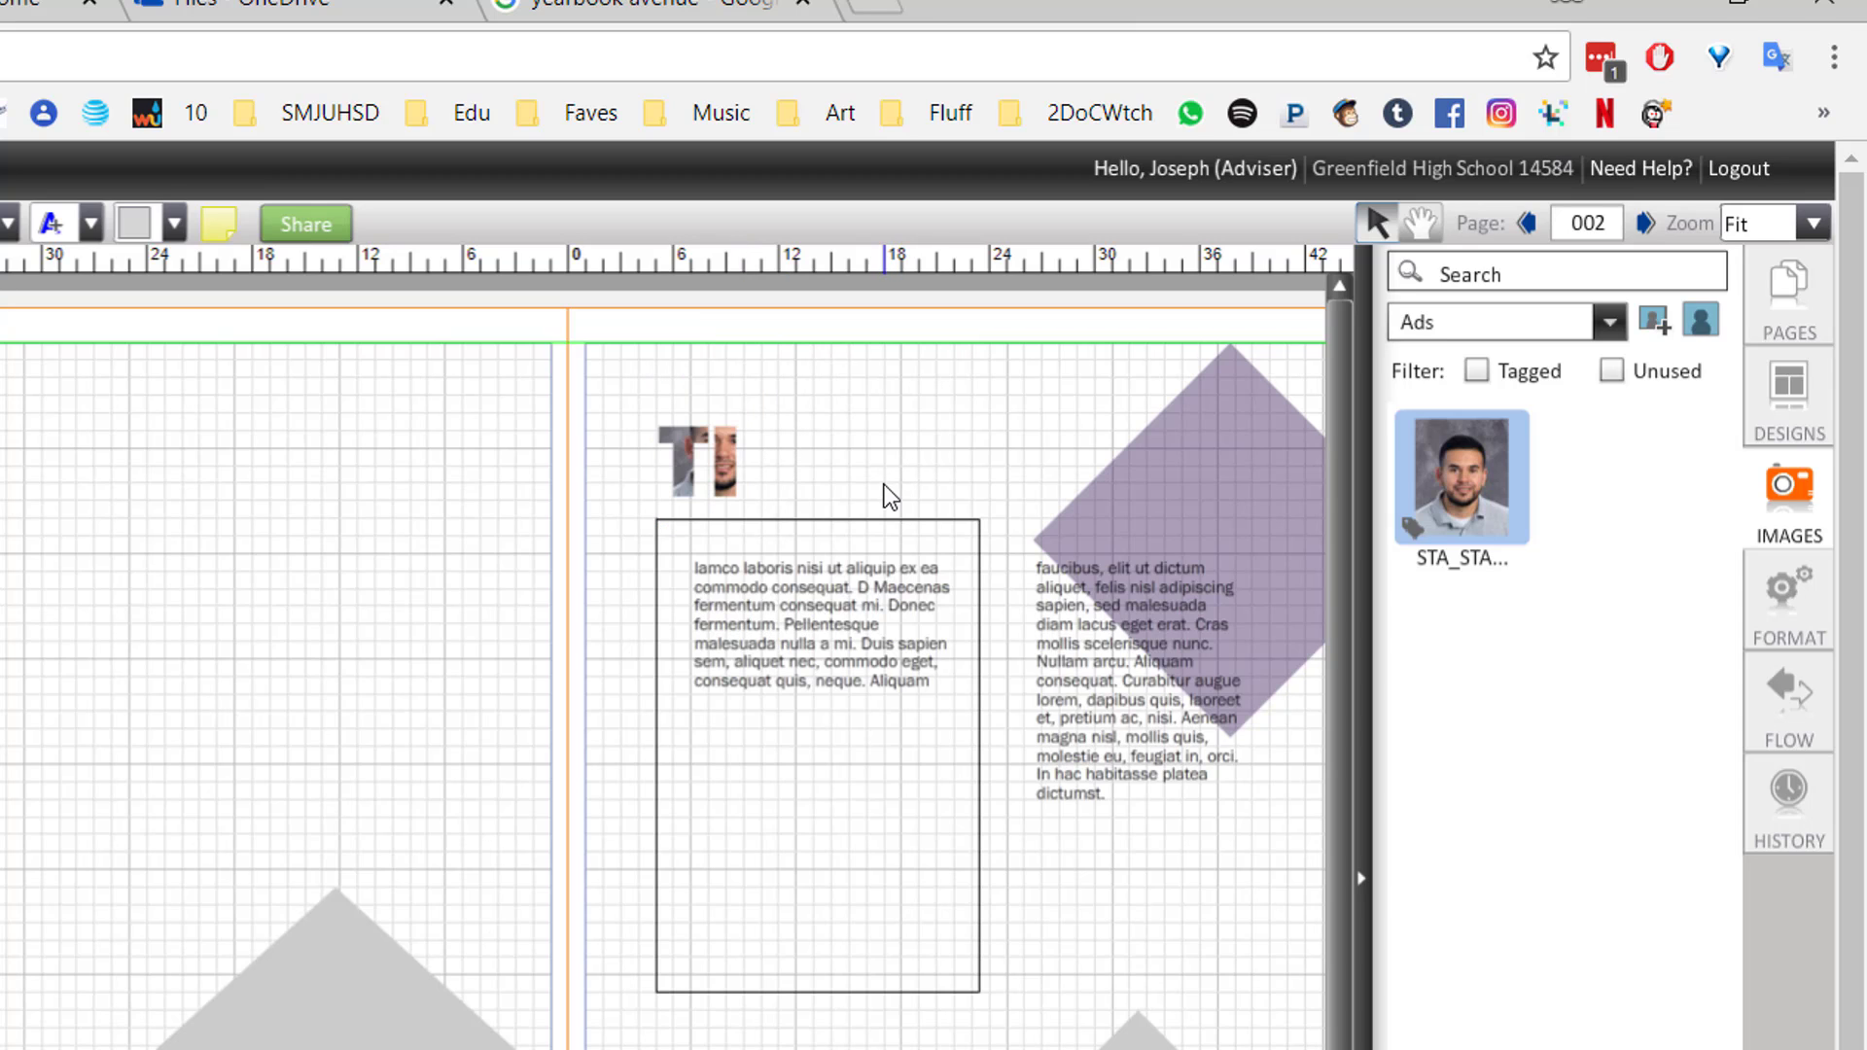
# - Complete the title text as "TITLE" and widen its box to about the width of the outlined frame below it
pyautogui.click(724, 463)
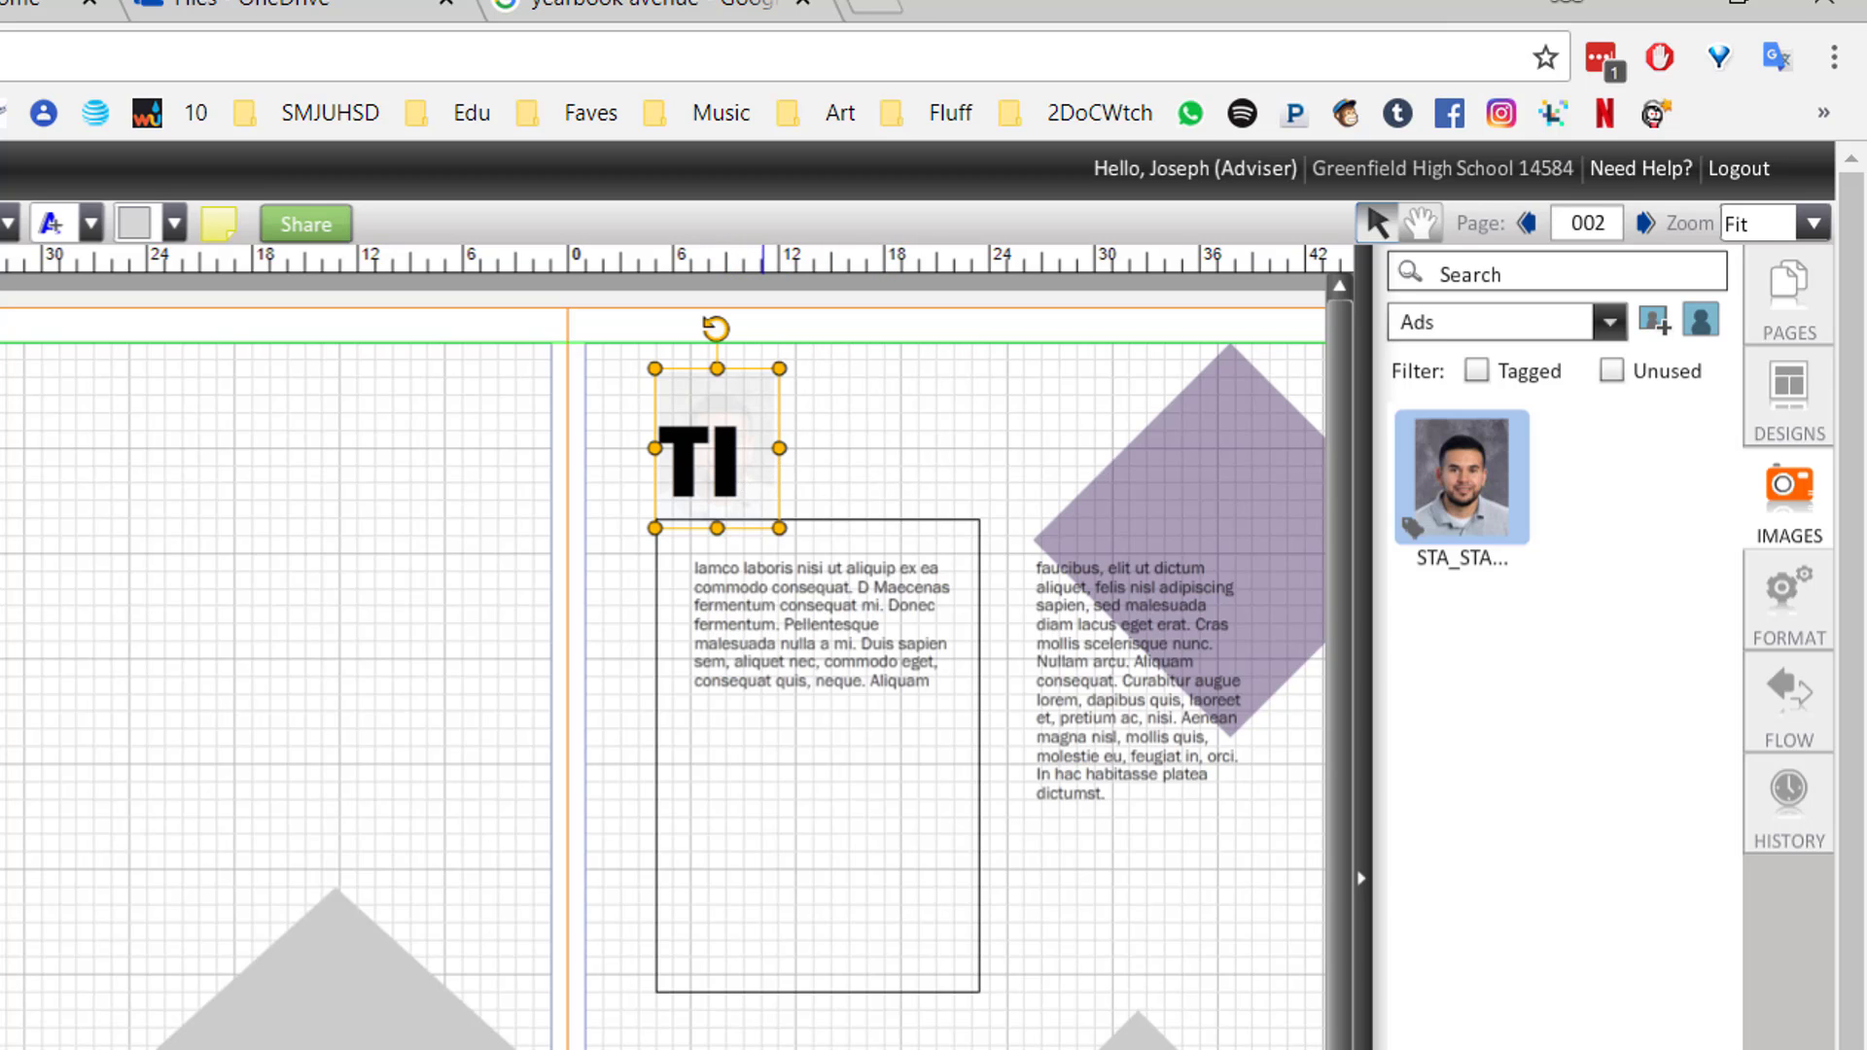
pyautogui.moveTo(814, 447); pyautogui.dragTo(887, 451)
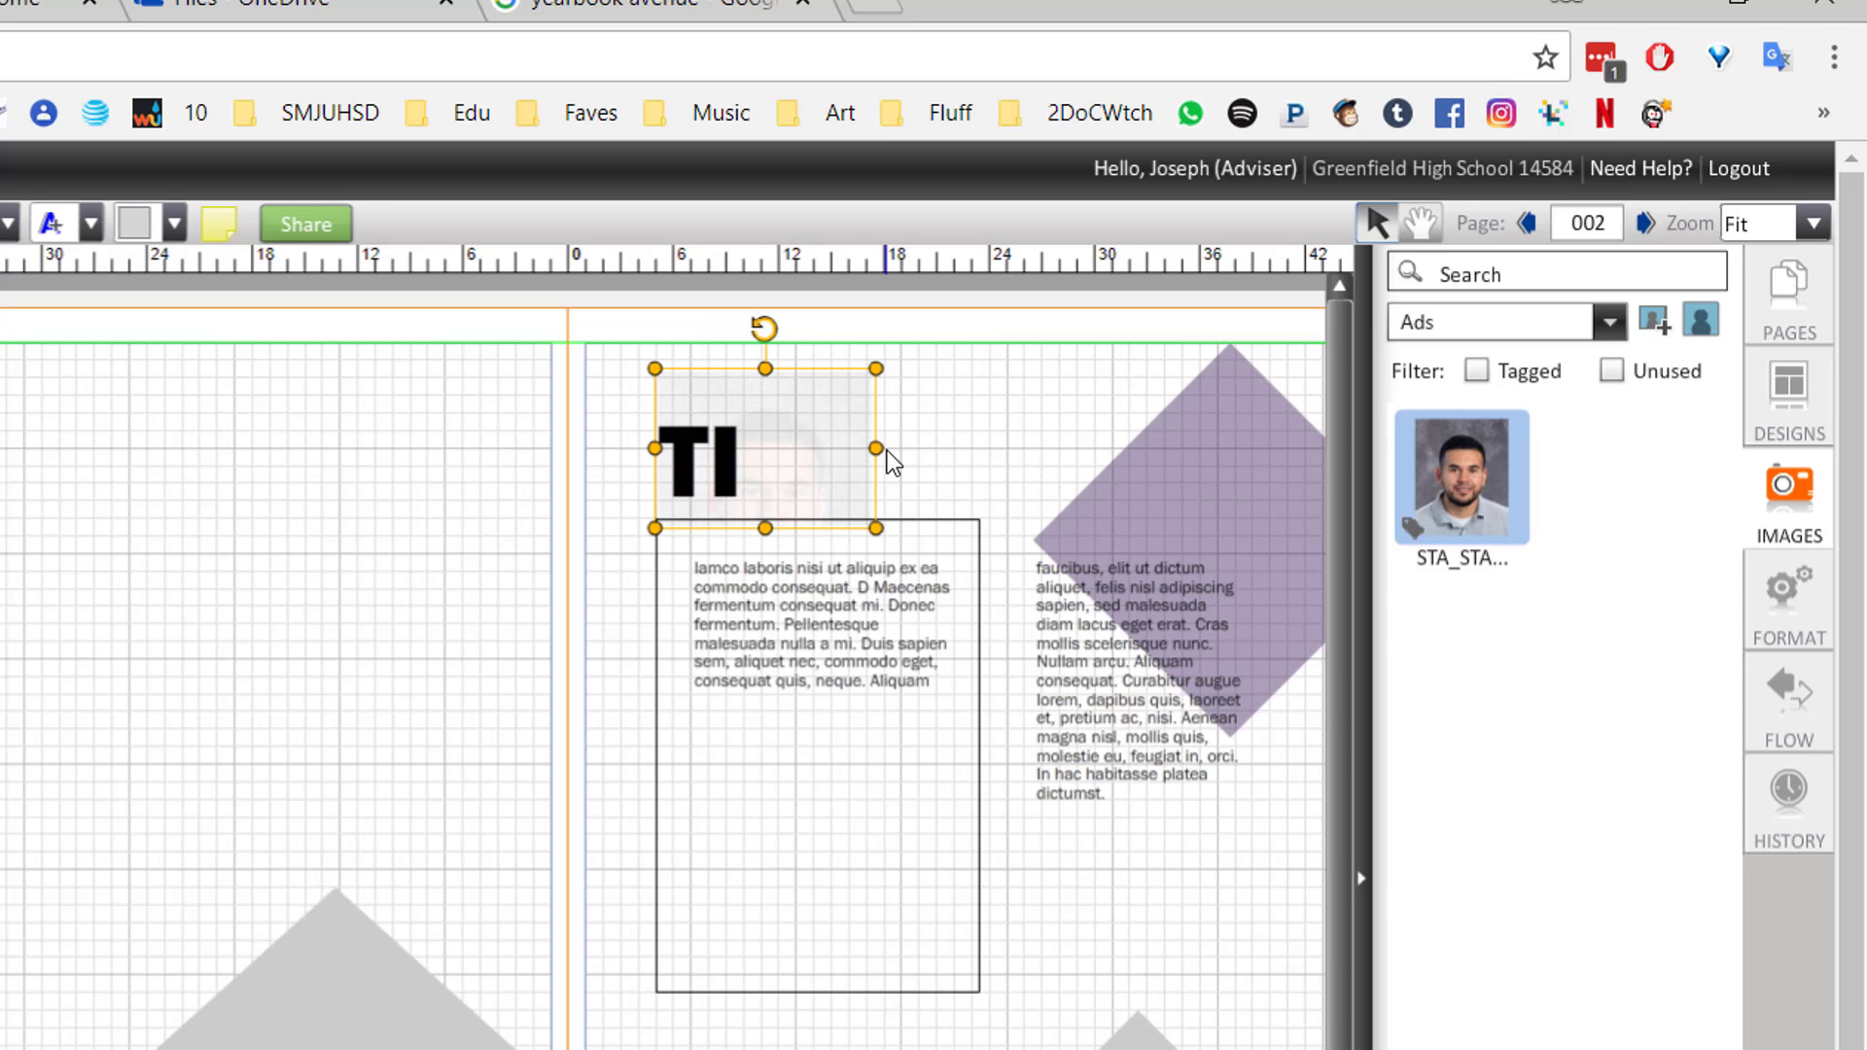
pyautogui.click(1012, 442)
pyautogui.click(686, 457)
pyautogui.click(739, 452)
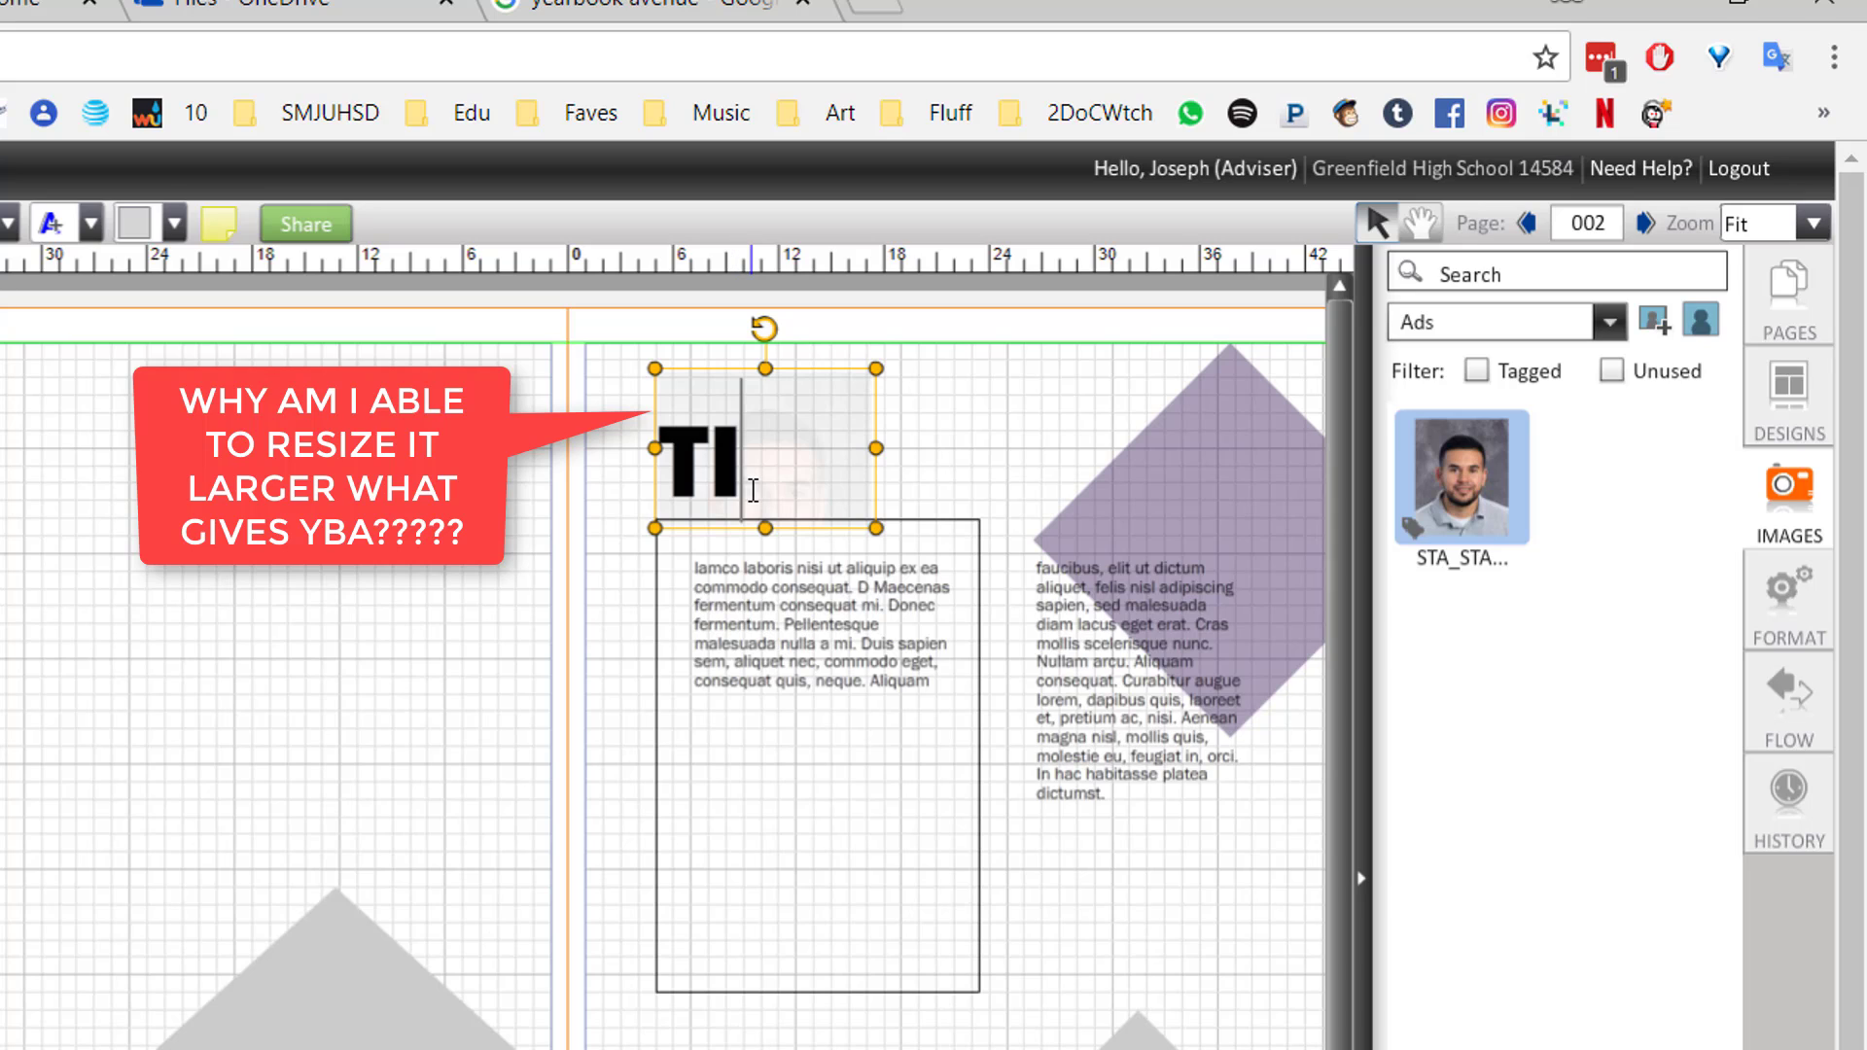
pyautogui.write('TL')
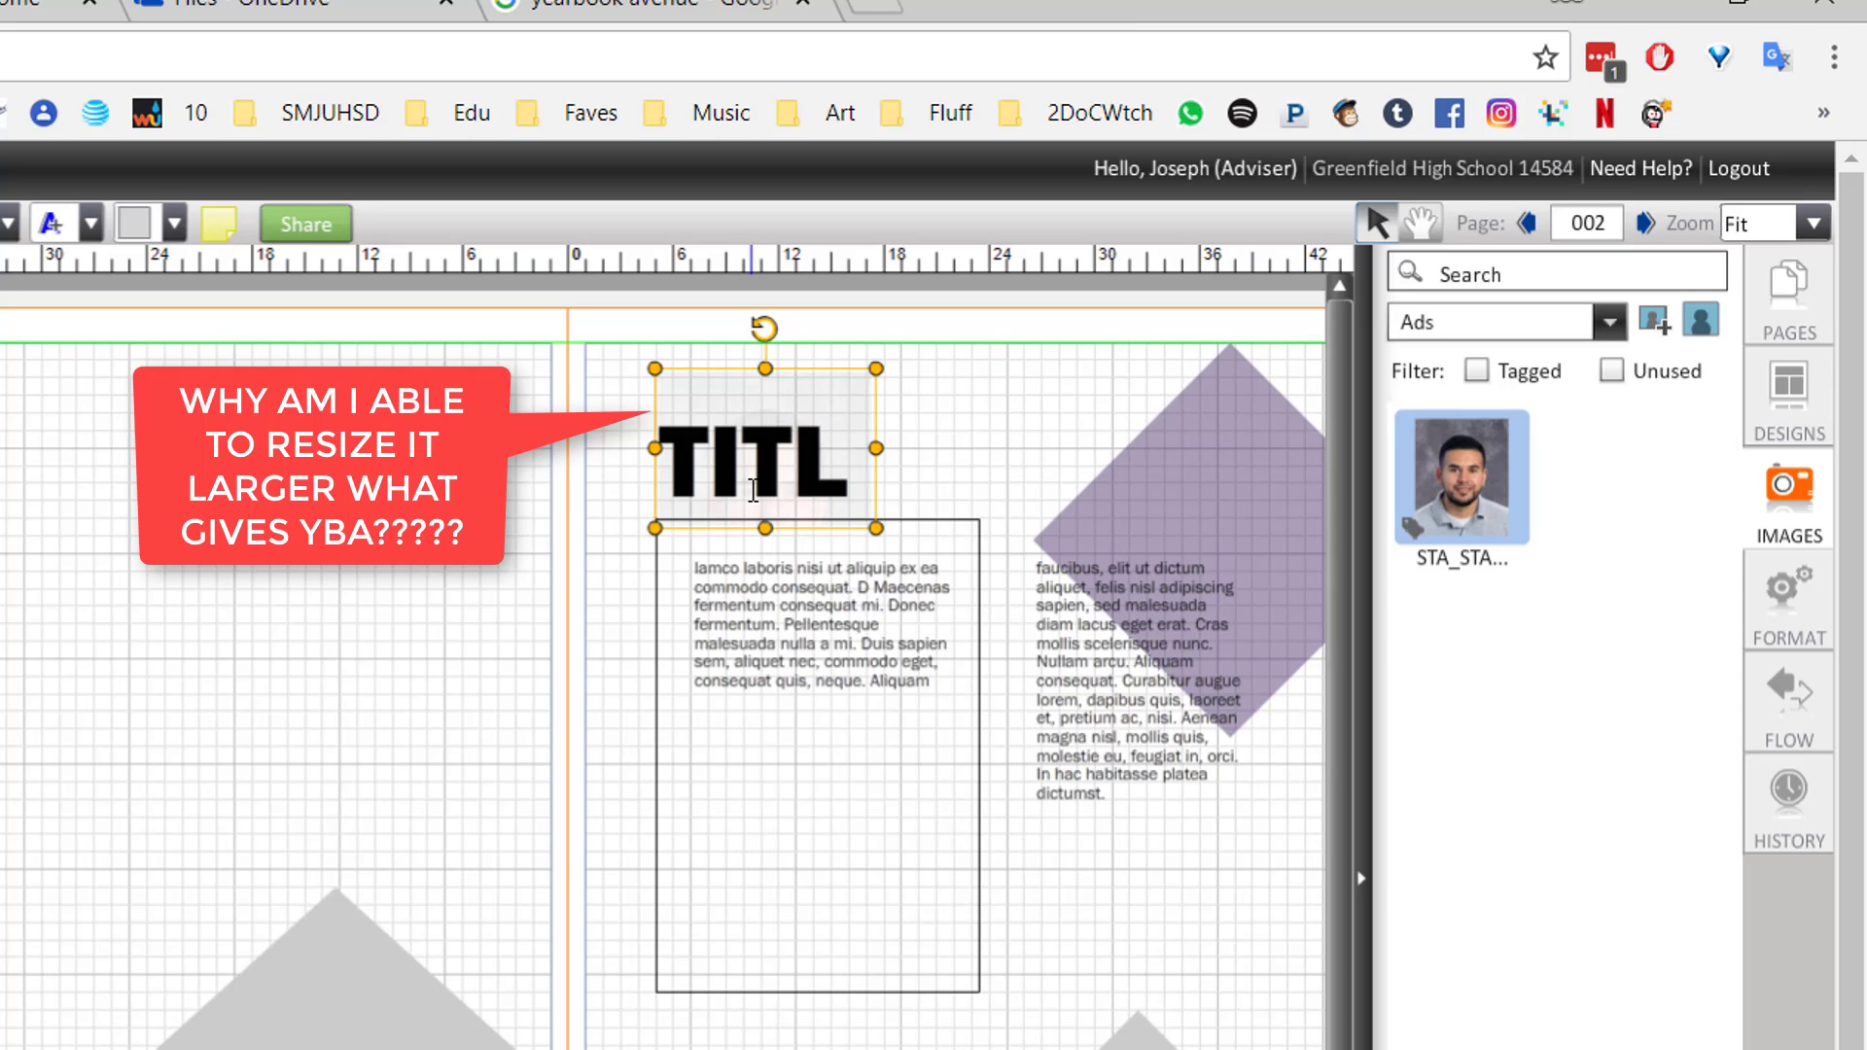
pyautogui.moveTo(876, 445); pyautogui.dragTo(986, 448)
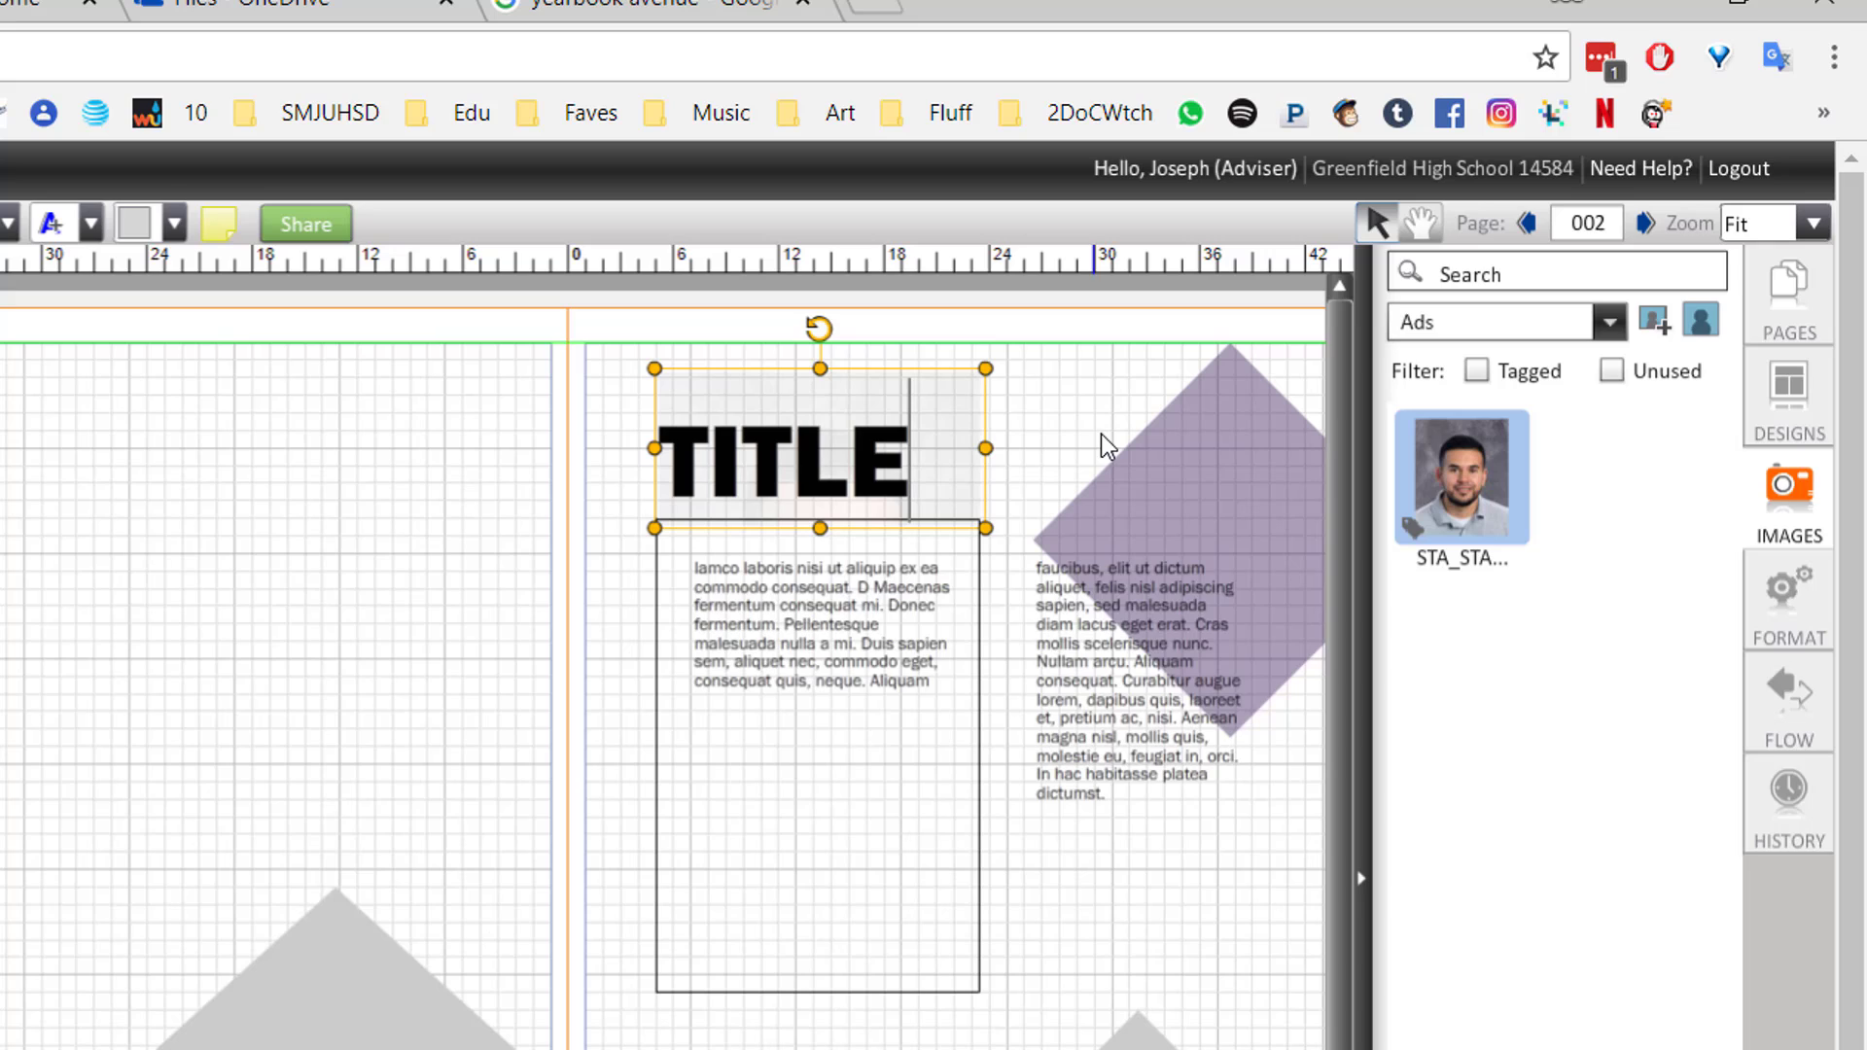
# - Move the picture-filled title box down over the body text and back up above the outlined frame
pyautogui.click(1055, 400)
pyautogui.click(892, 454)
pyautogui.click(903, 477)
pyautogui.moveTo(899, 530); pyautogui.dragTo(891, 626)
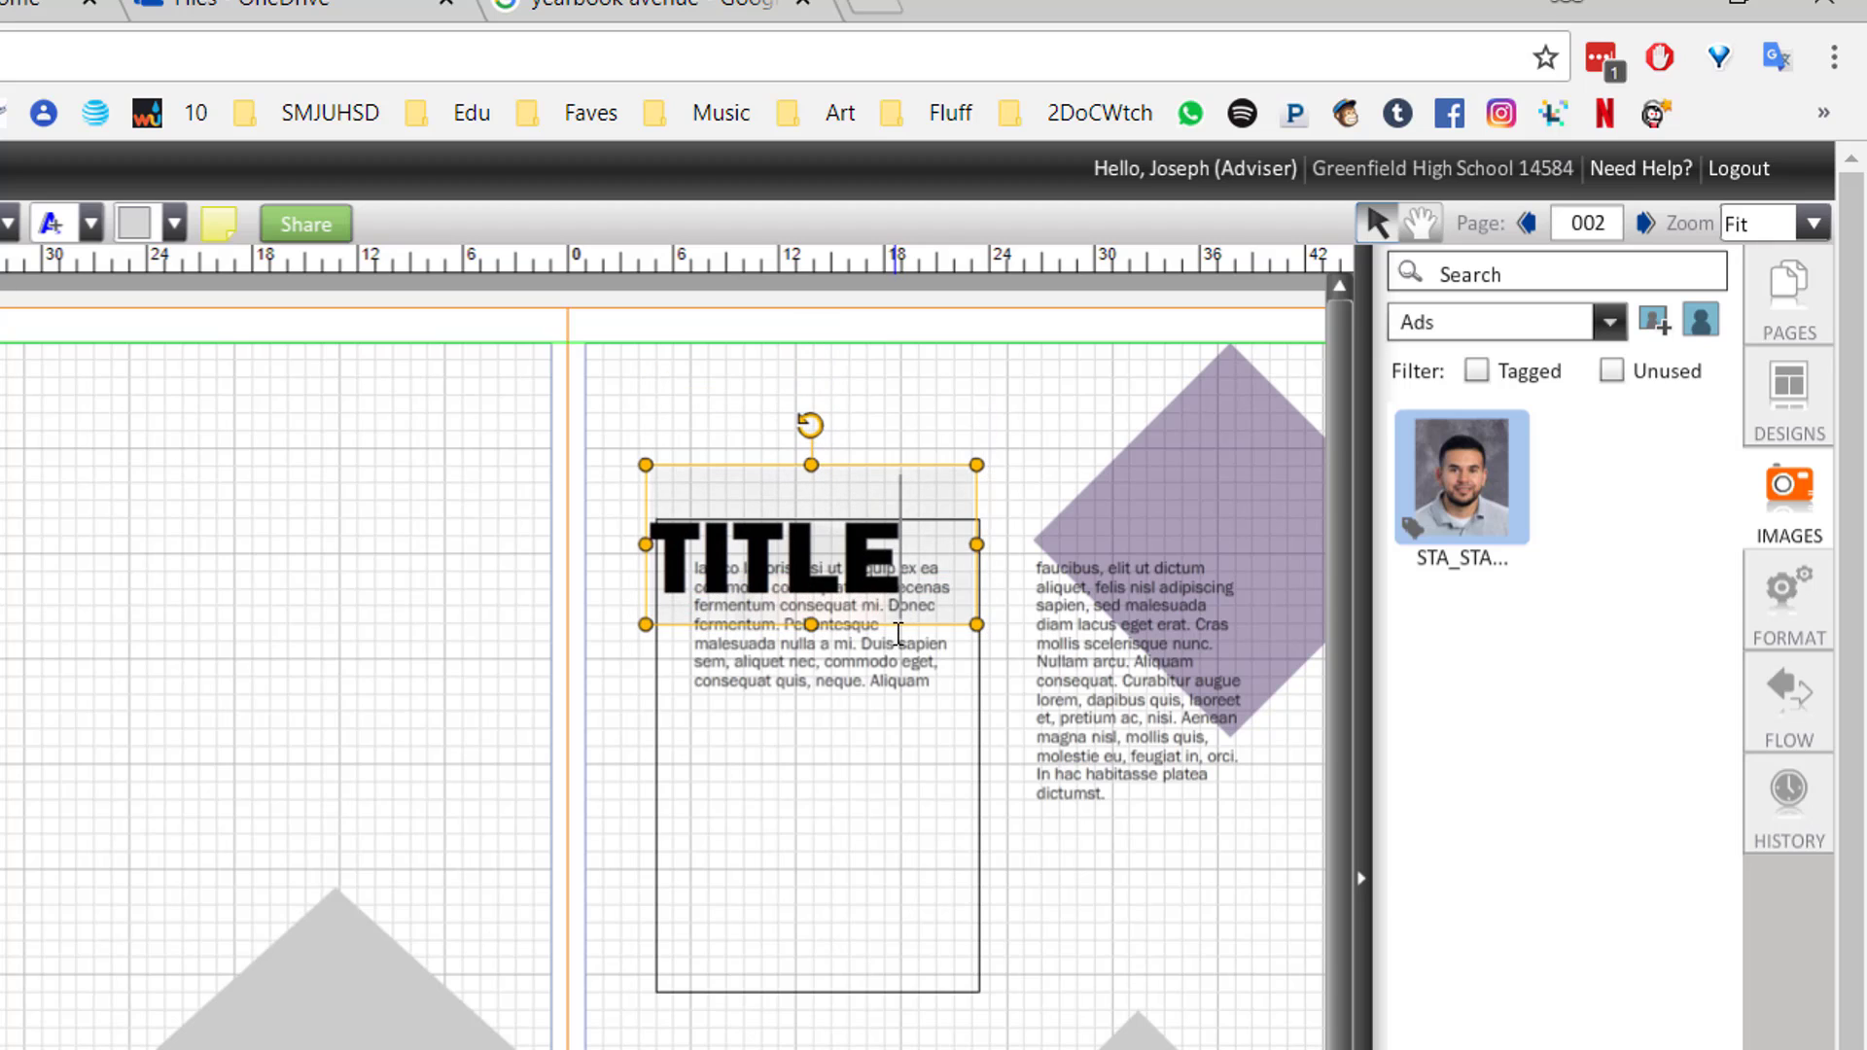
pyautogui.moveTo(928, 470); pyautogui.dragTo(929, 365)
pyautogui.rightClick(910, 383)
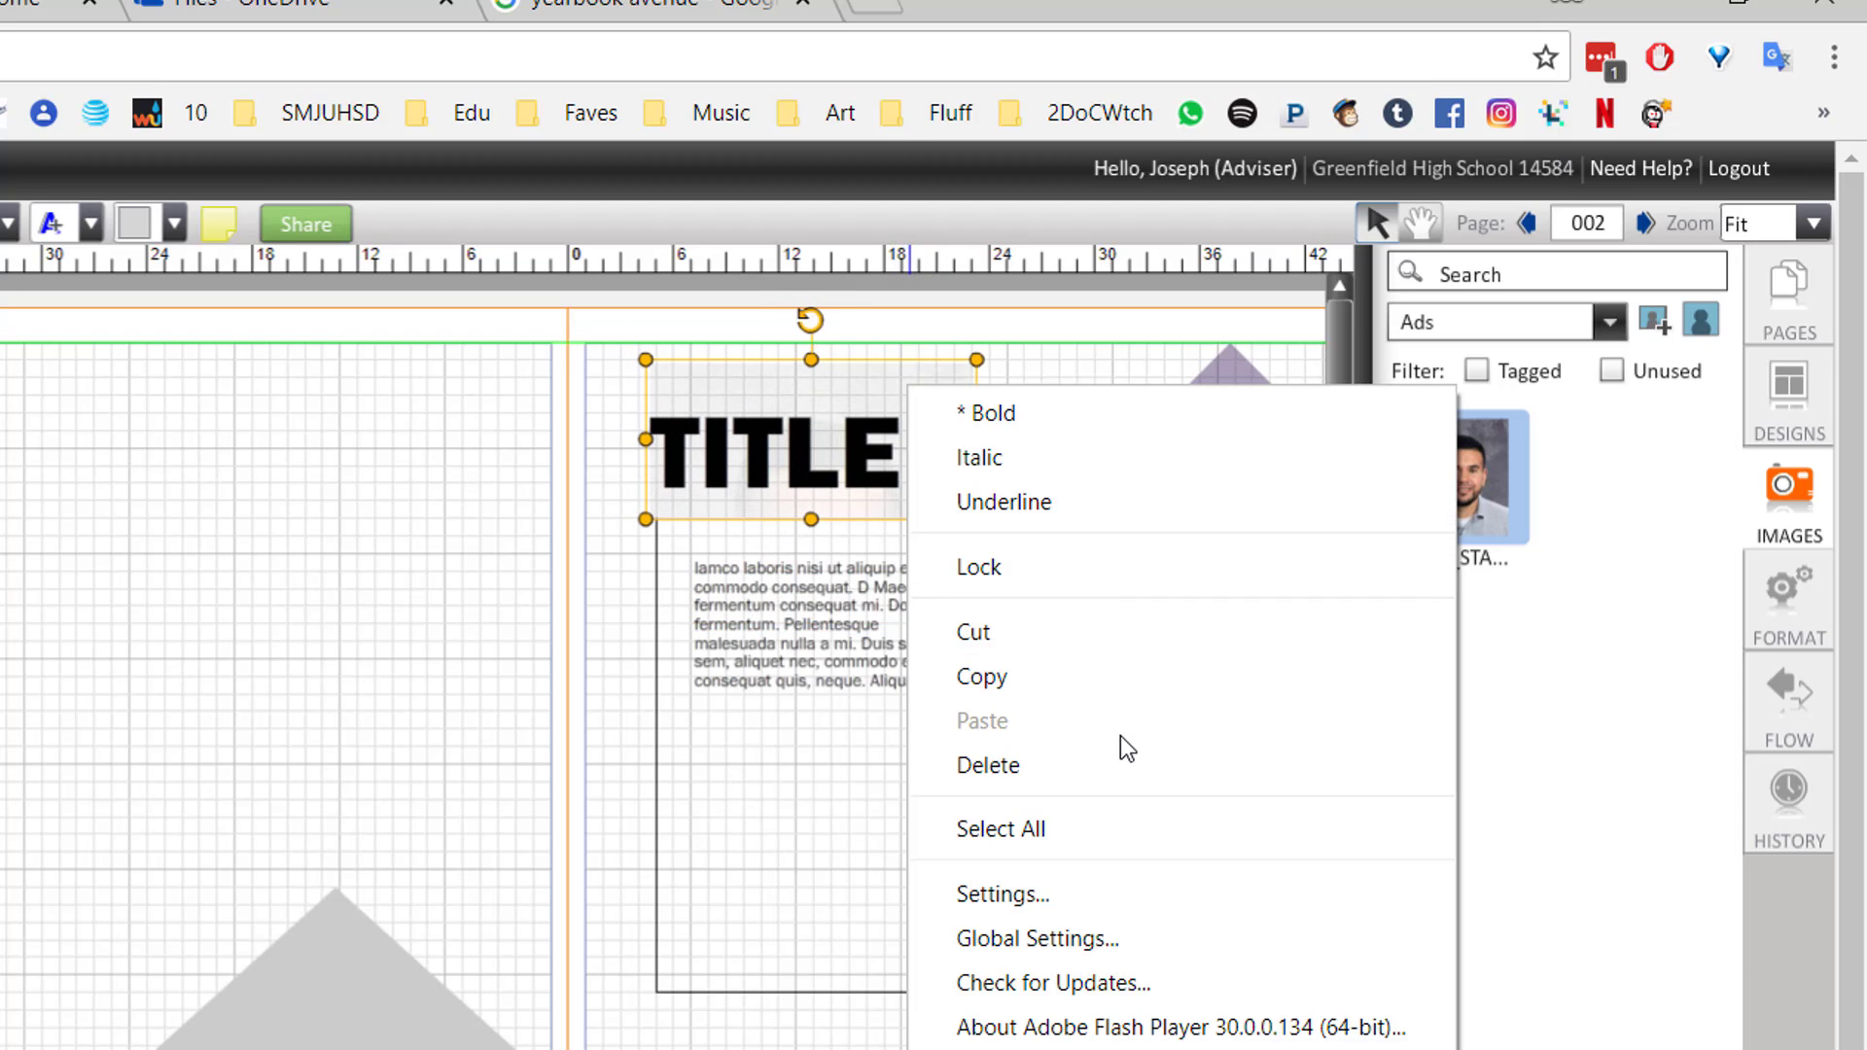
pyautogui.click(699, 363)
pyautogui.moveTo(1445, 490)
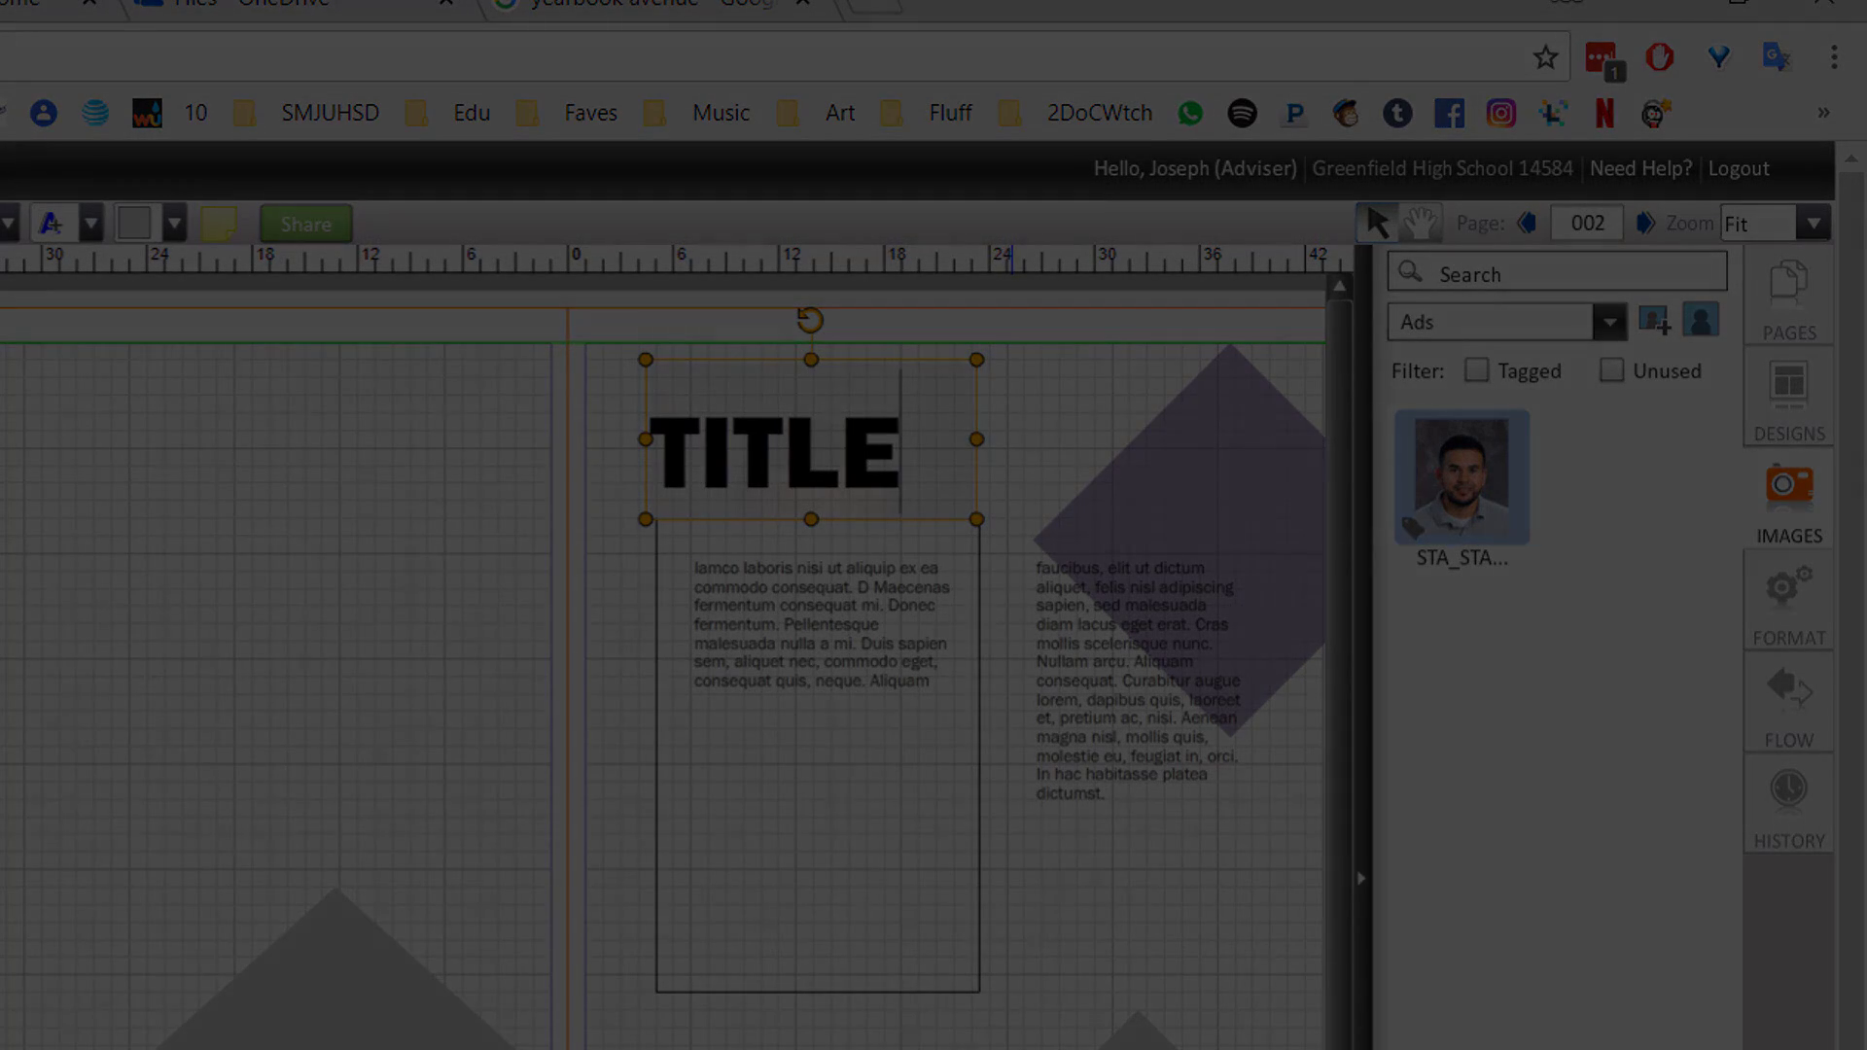
pyautogui.click(842, 392)
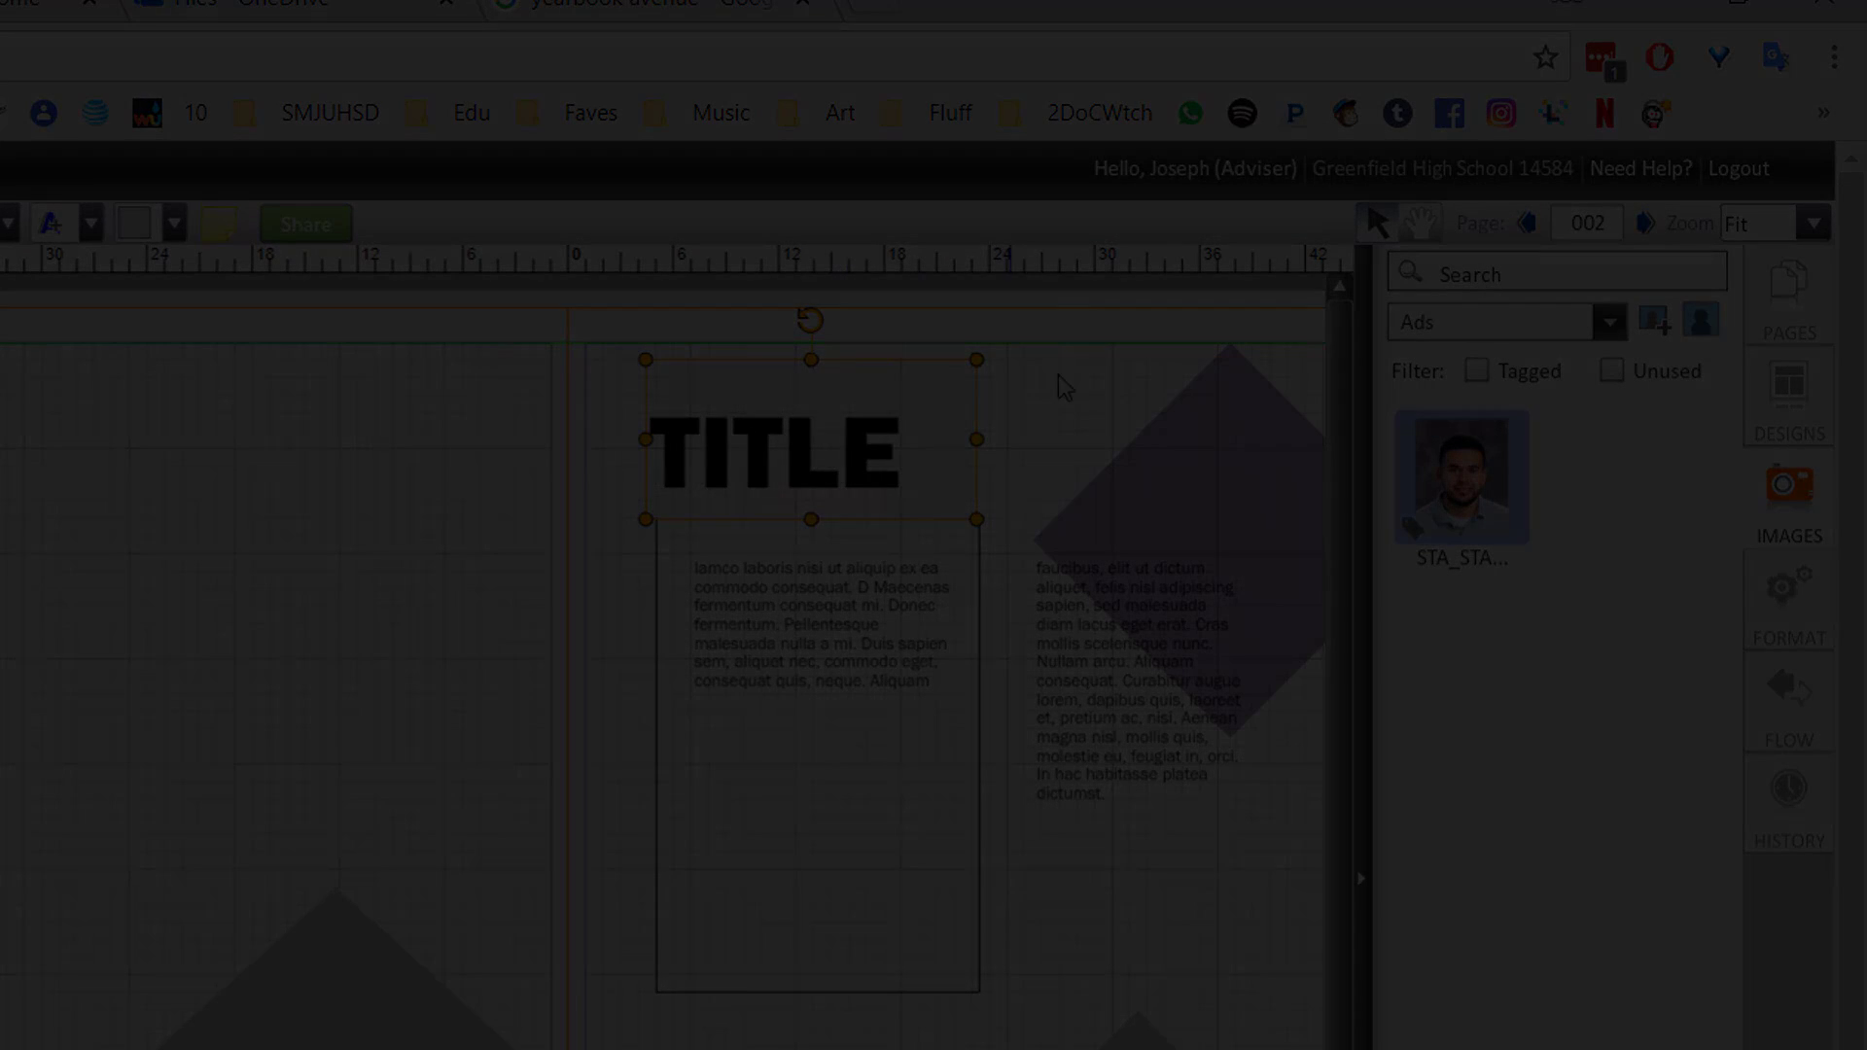